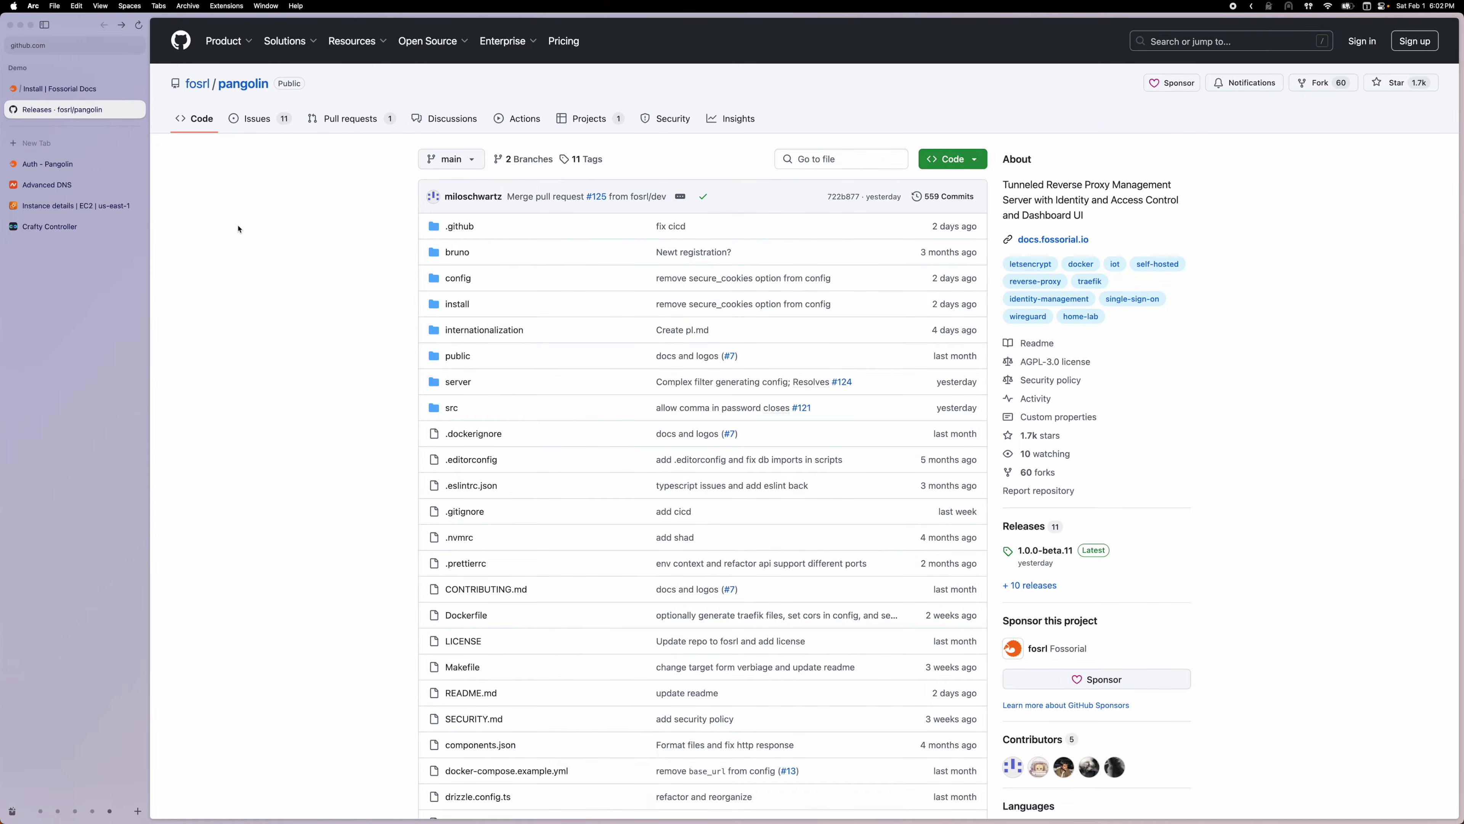
Review Pangolin's install prerequisites and fosrl.com's wildcard A record in Namecheap, then visit Crafty Controller's site
left_click(57, 88)
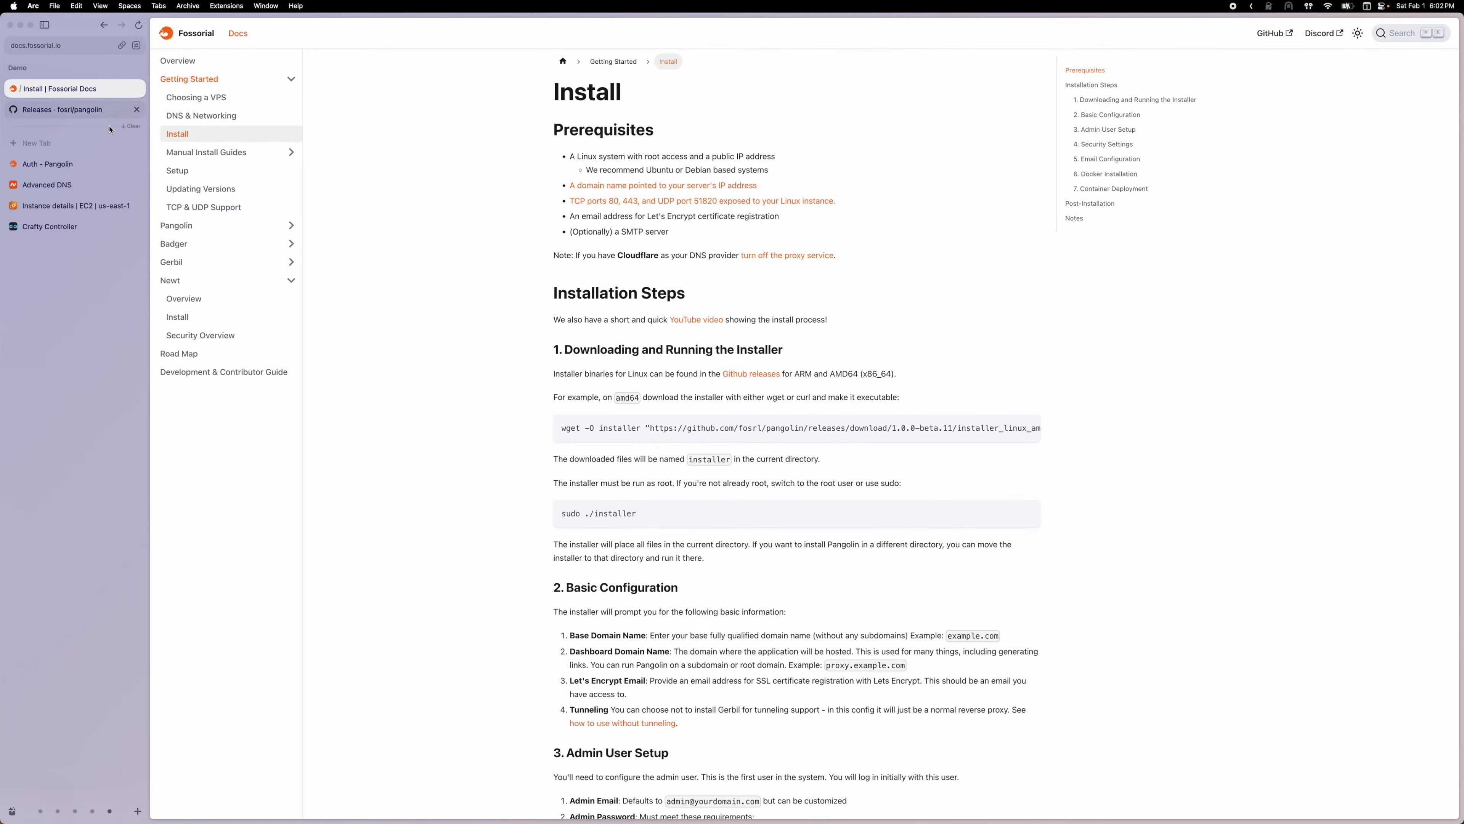
scroll(508, 237, "down", 3)
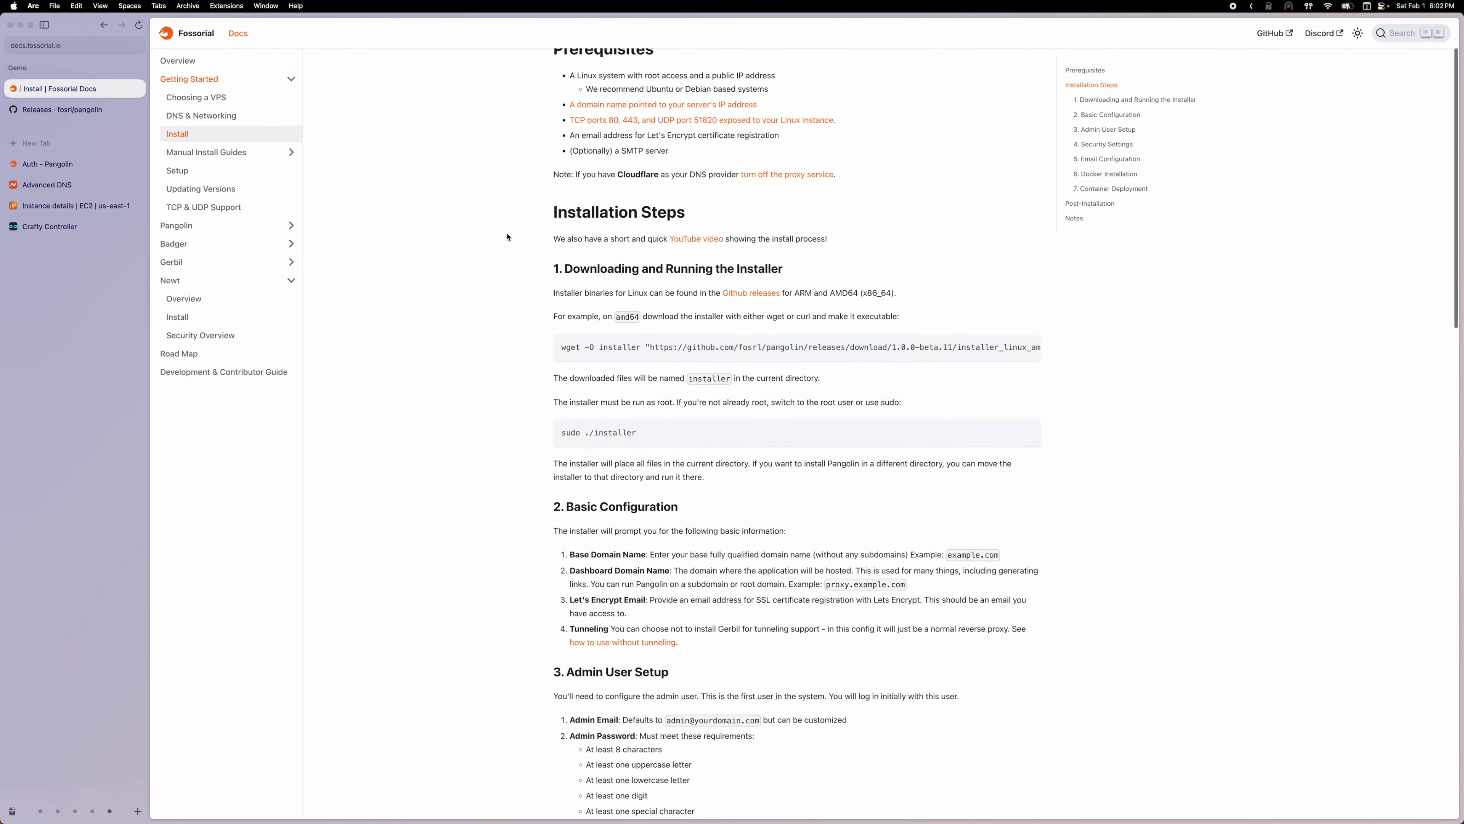
scroll(508, 237, "up", 3)
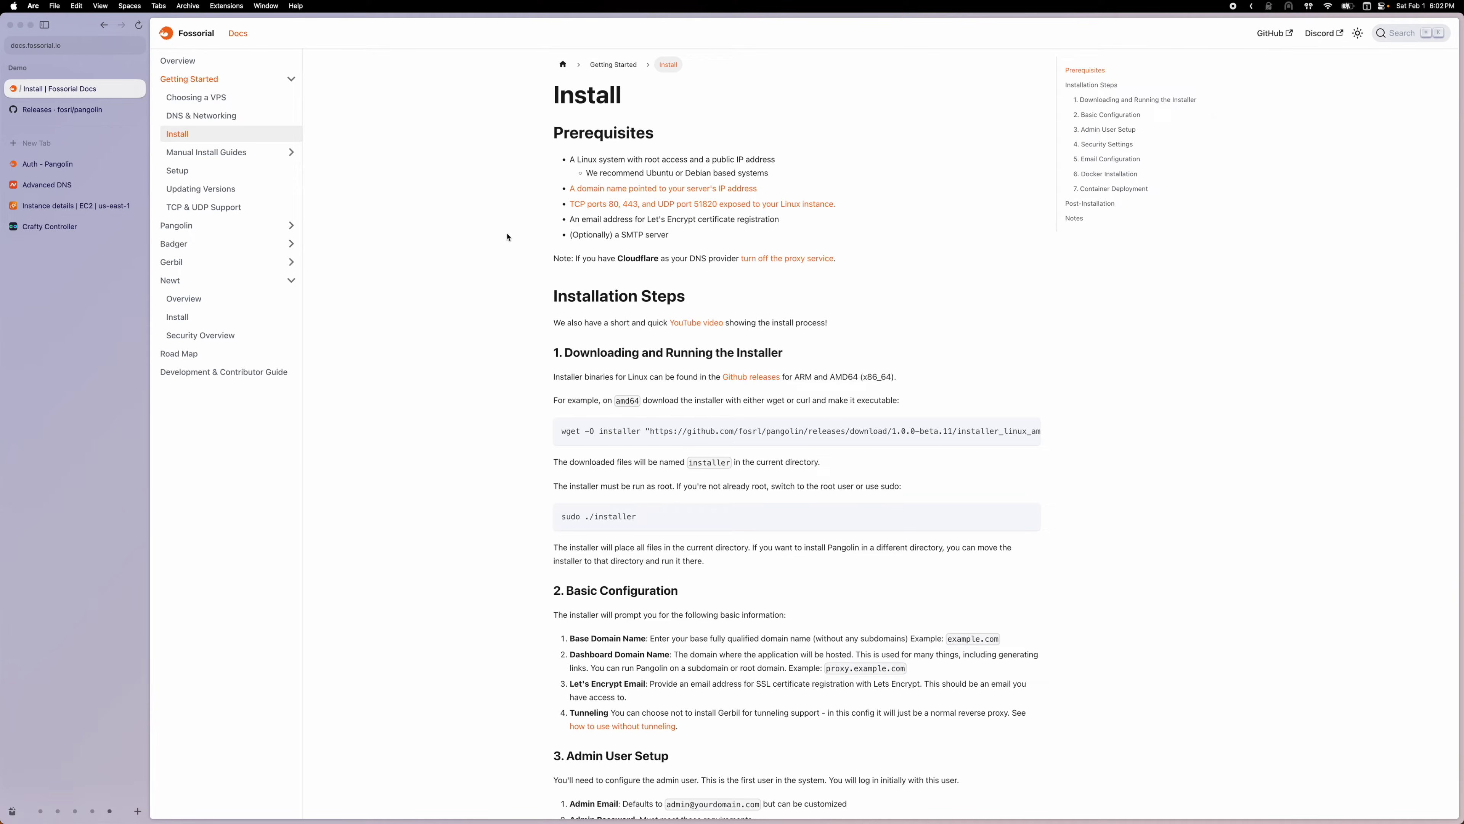
left_click(93, 191)
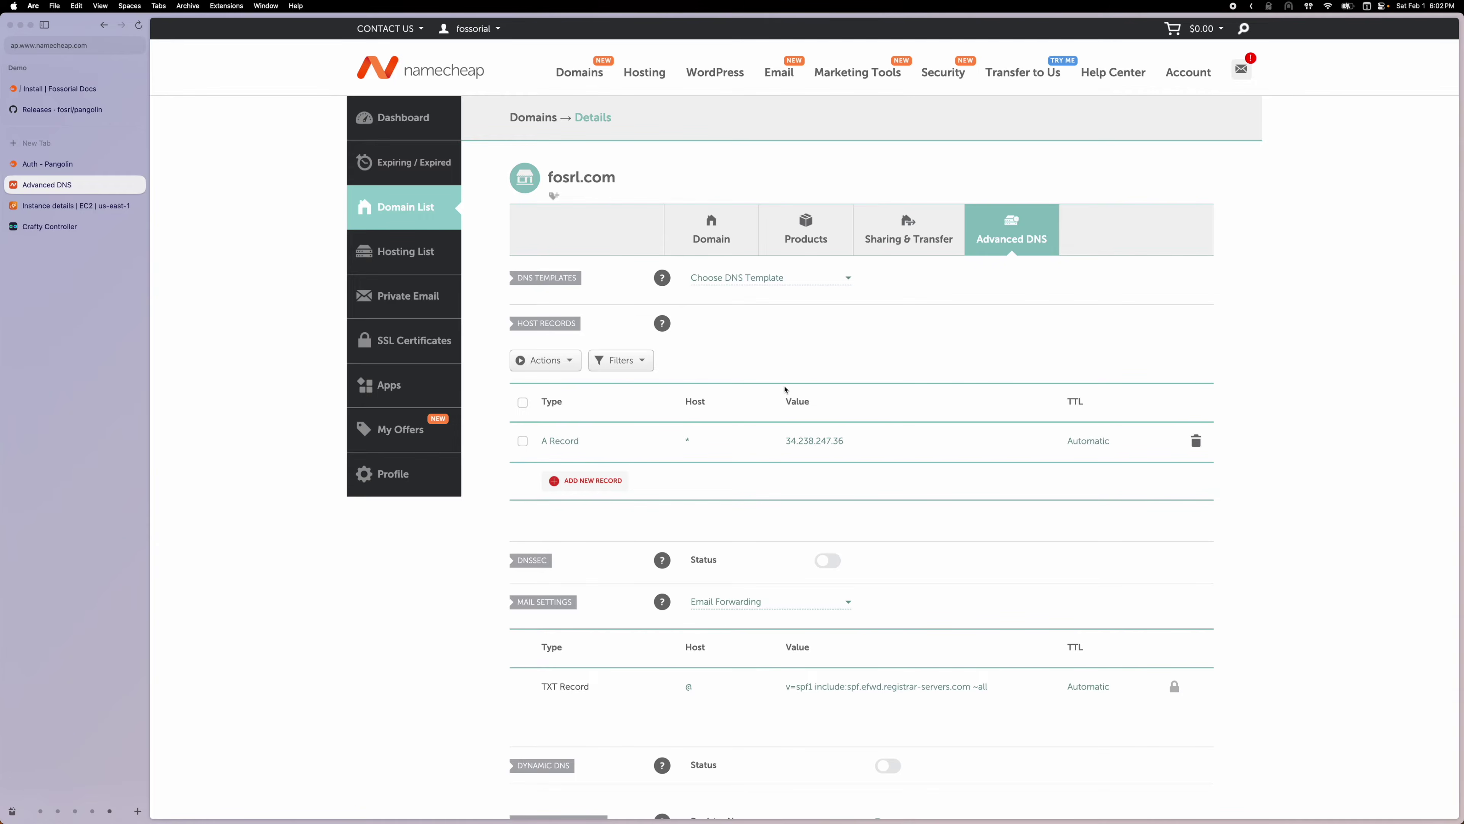
left_click(99, 91)
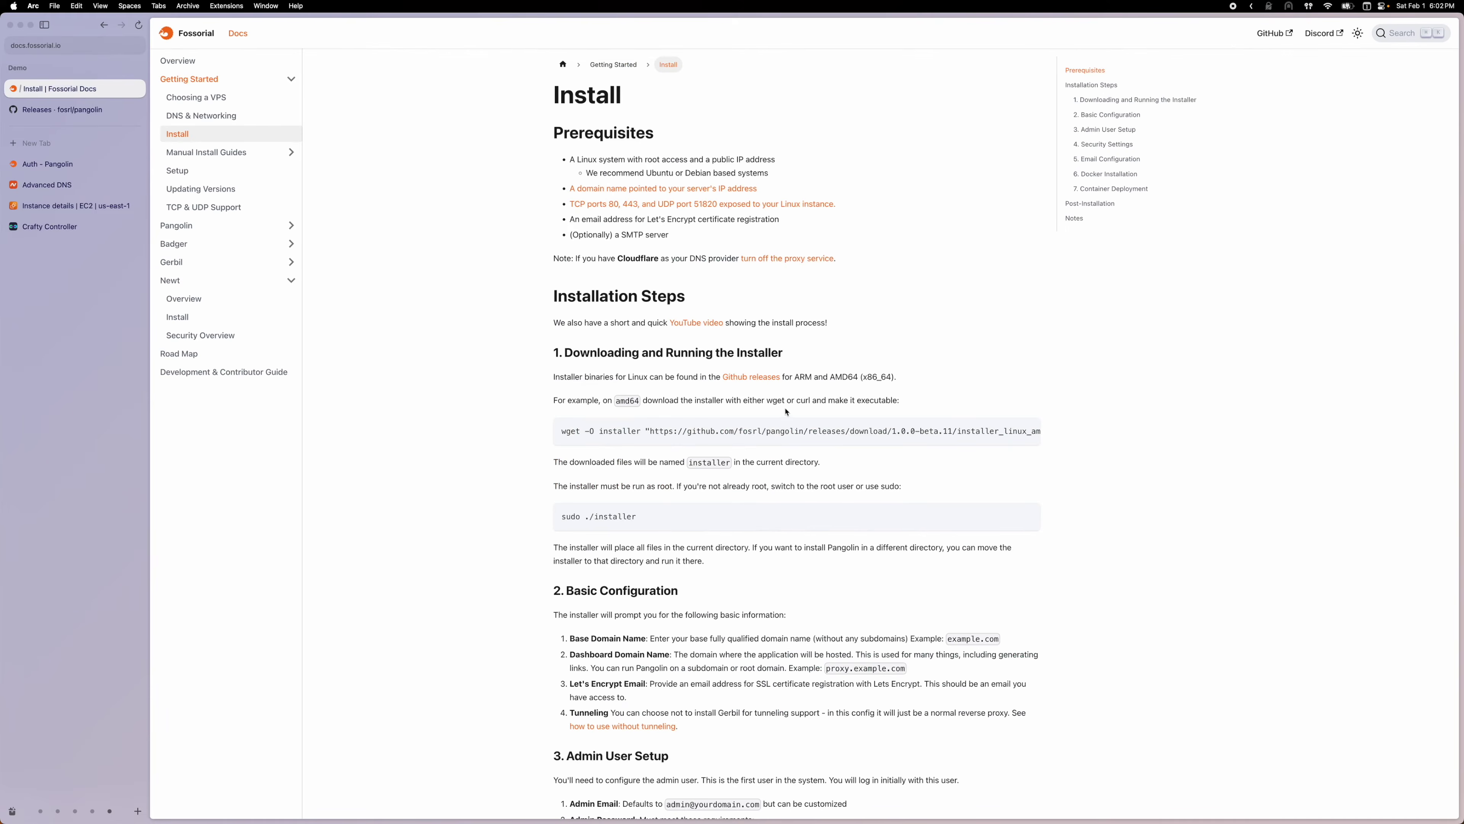
left_click(49, 226)
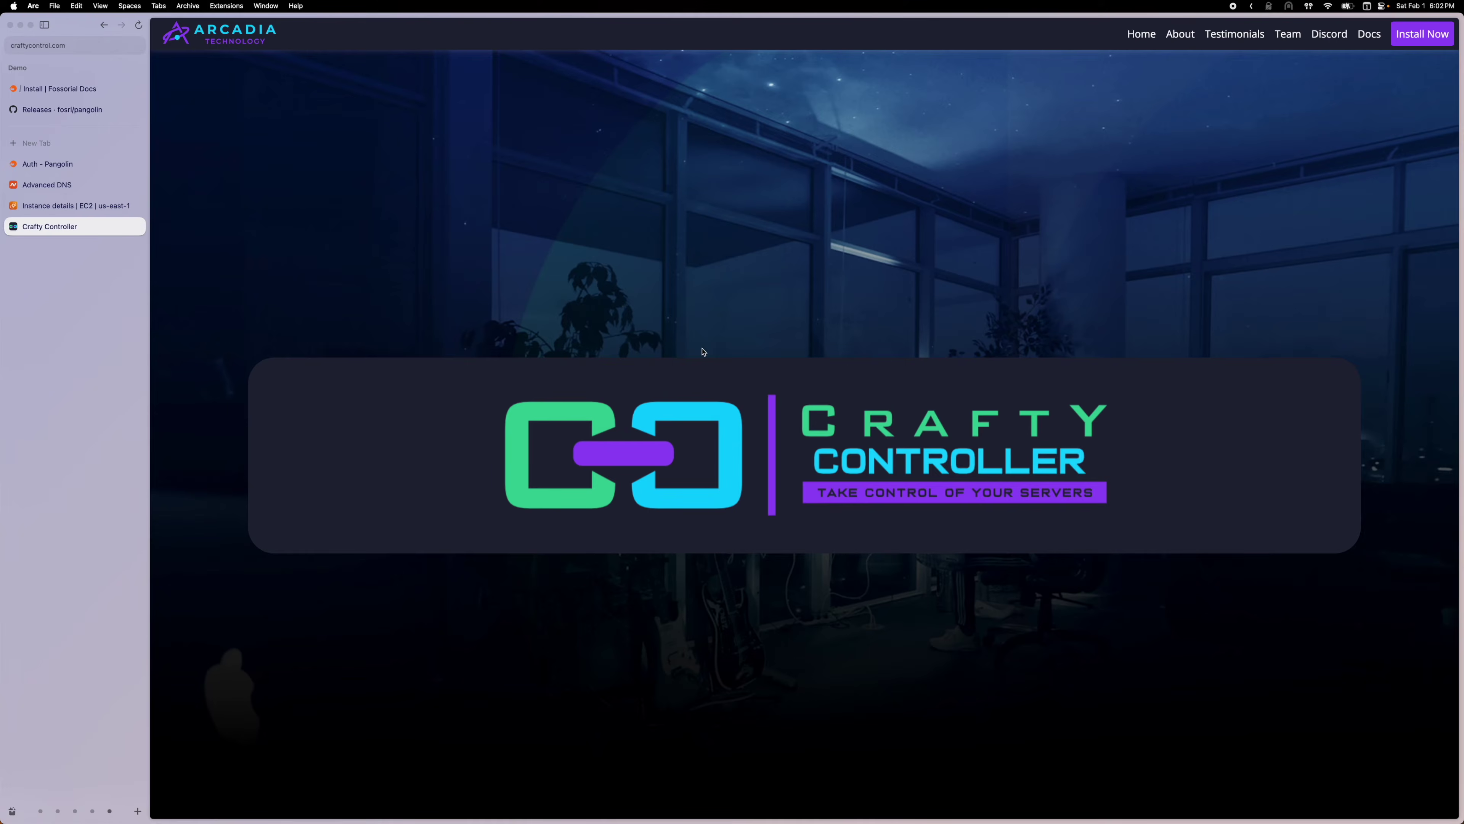
Find the Download section on Crafty's homepage and open the Docker installation docs
scroll(702, 356, "down", 20)
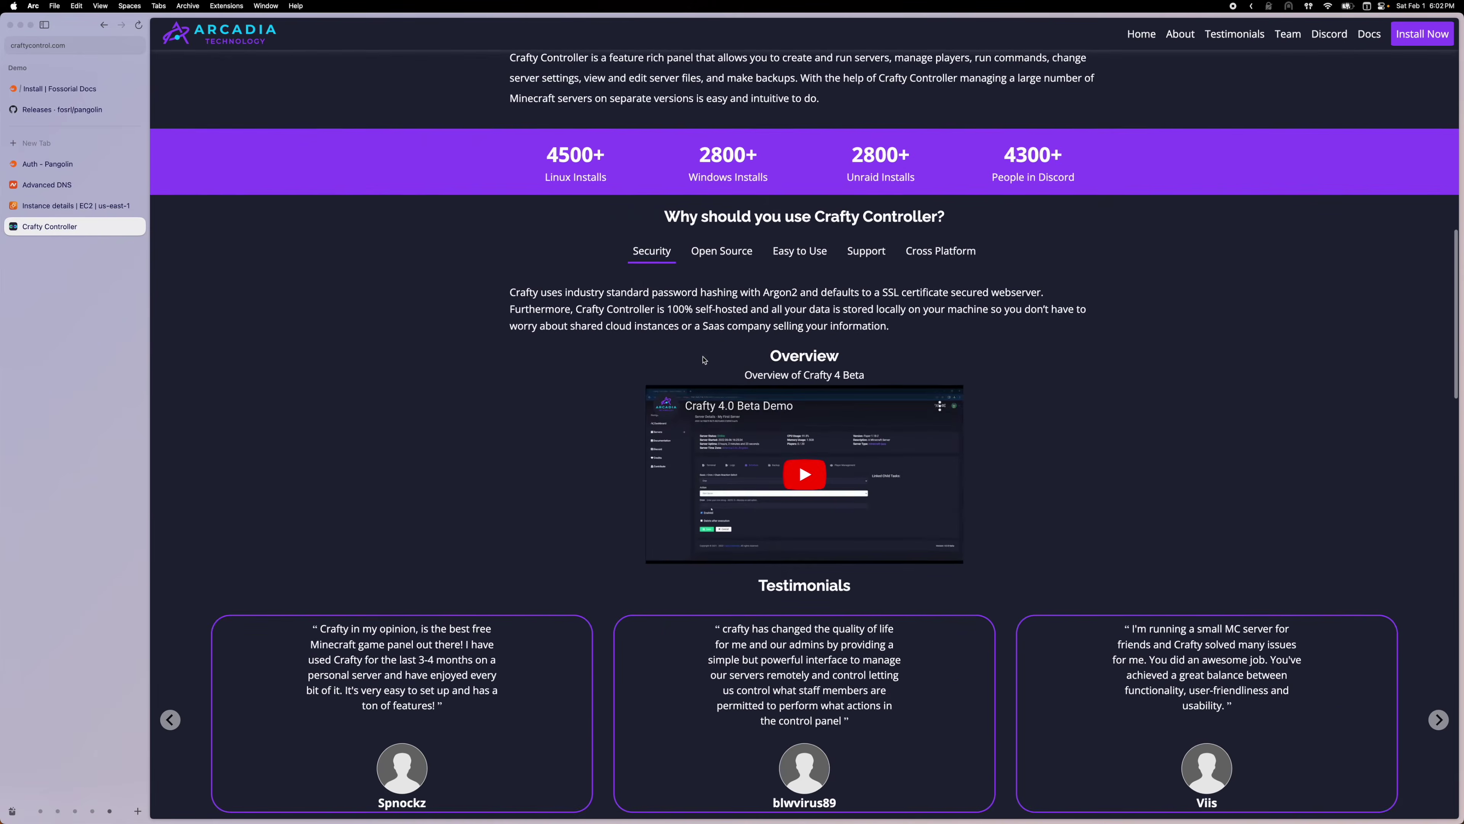
scroll(702, 359, "down", 15)
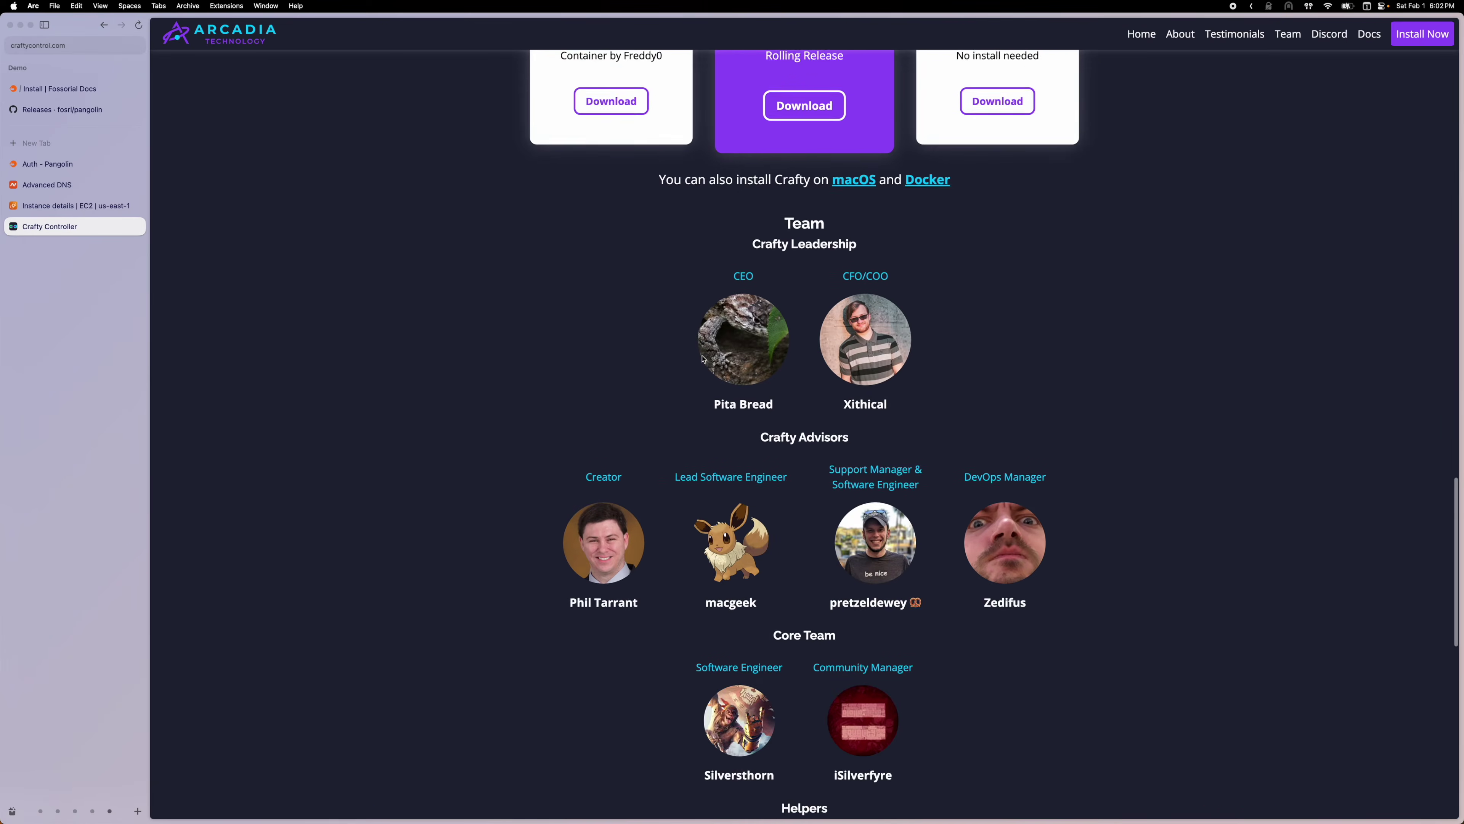
scroll(703, 359, "down", 5)
scroll(704, 359, "up", 15)
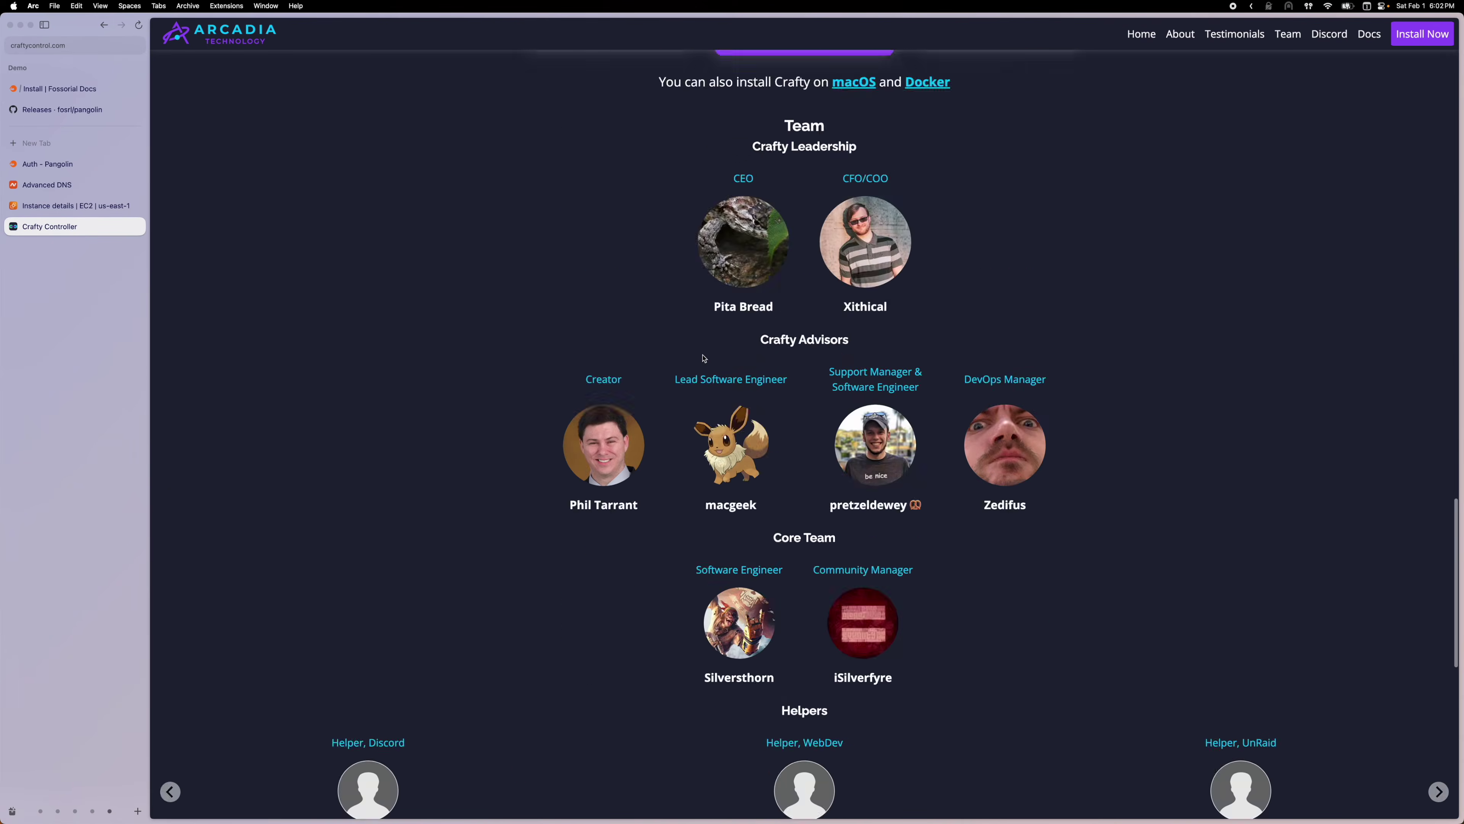
scroll(705, 359, "up", 4)
scroll(703, 359, "down", 10)
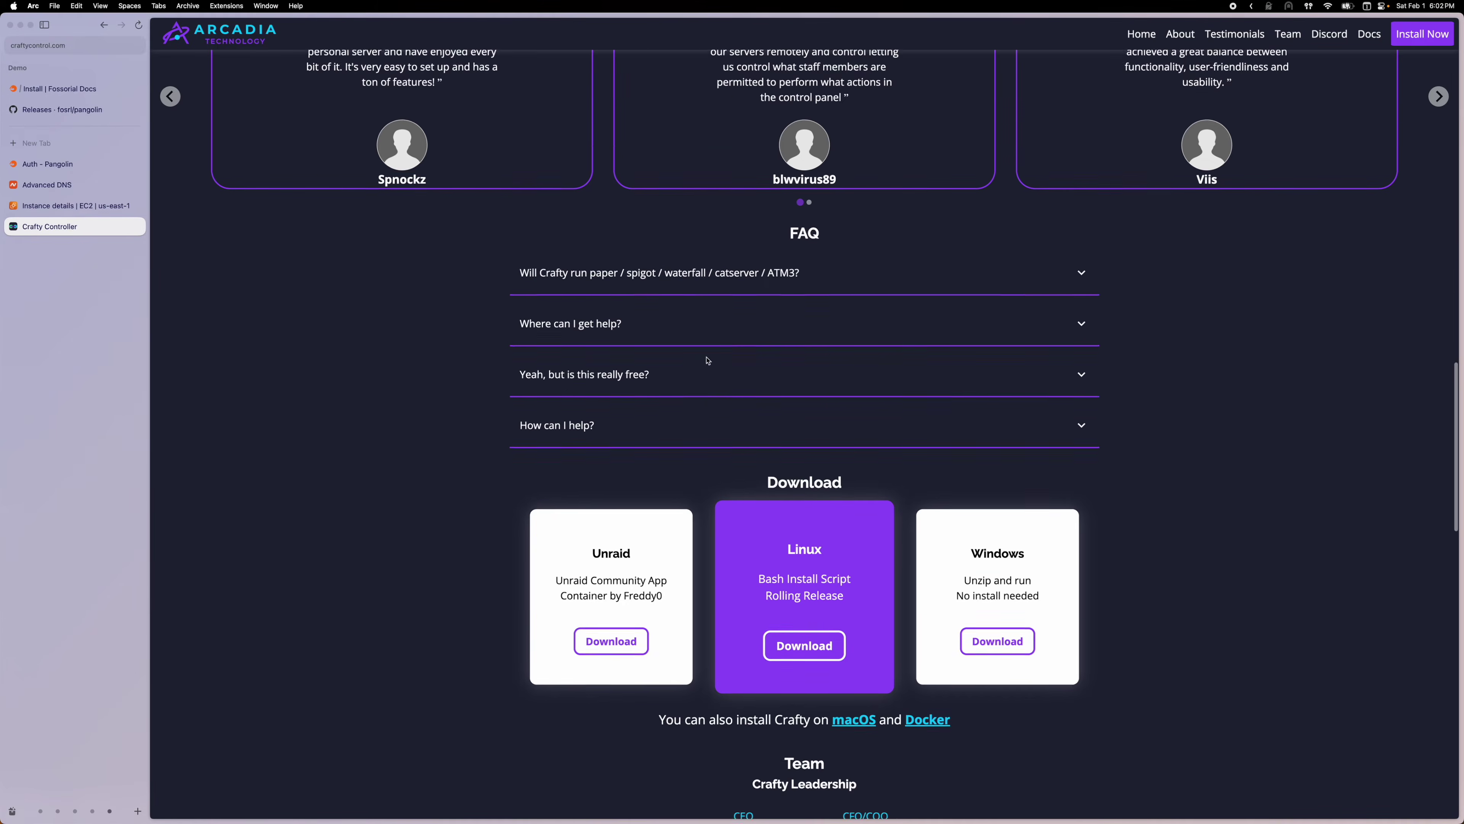
scroll(703, 359, "down", 2)
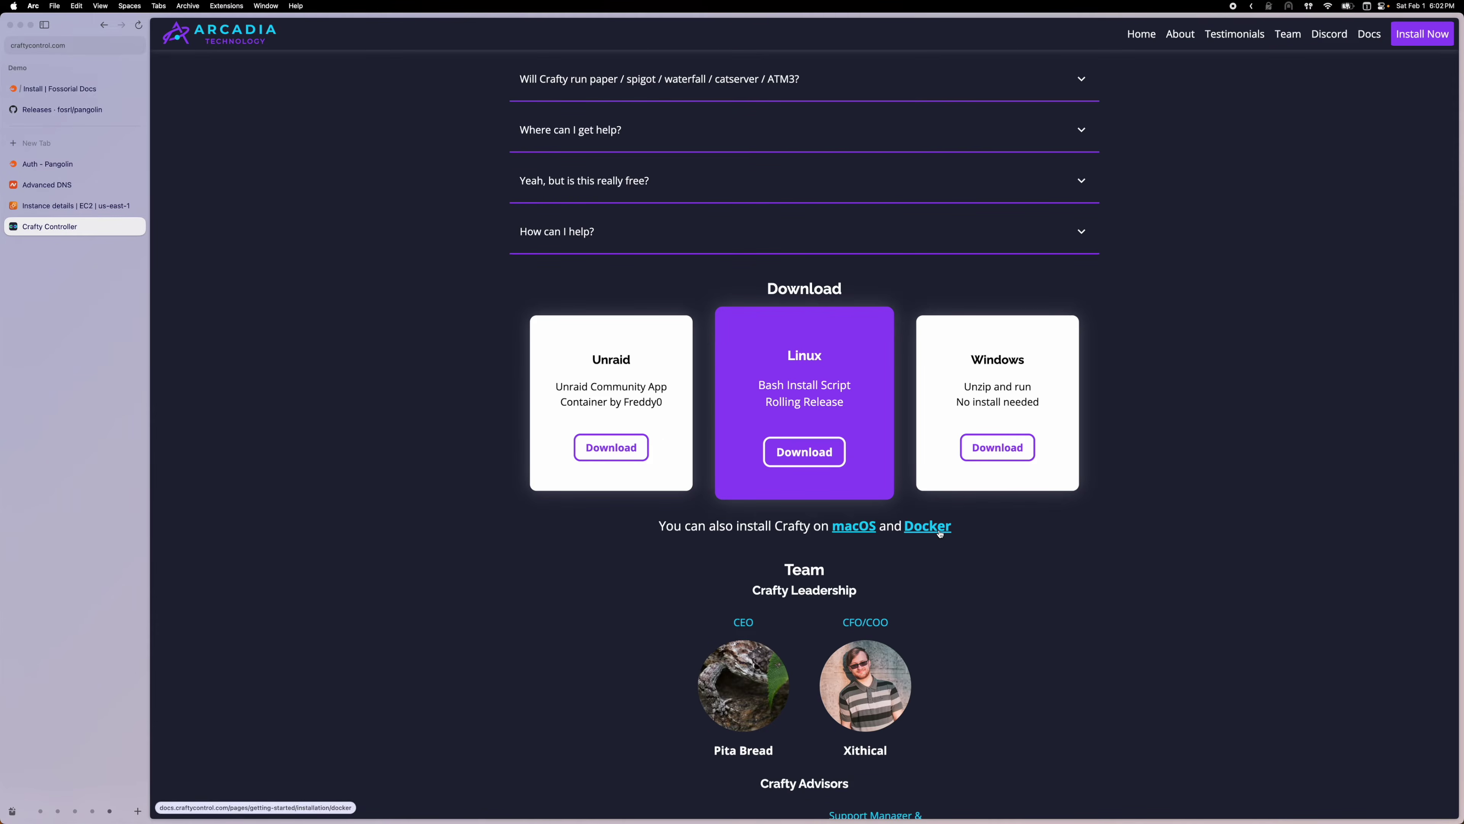
left_click(939, 526)
Copy the pre-built docker-compose.yml example from the Using Docker Compose section
scroll(871, 490, "down", 15)
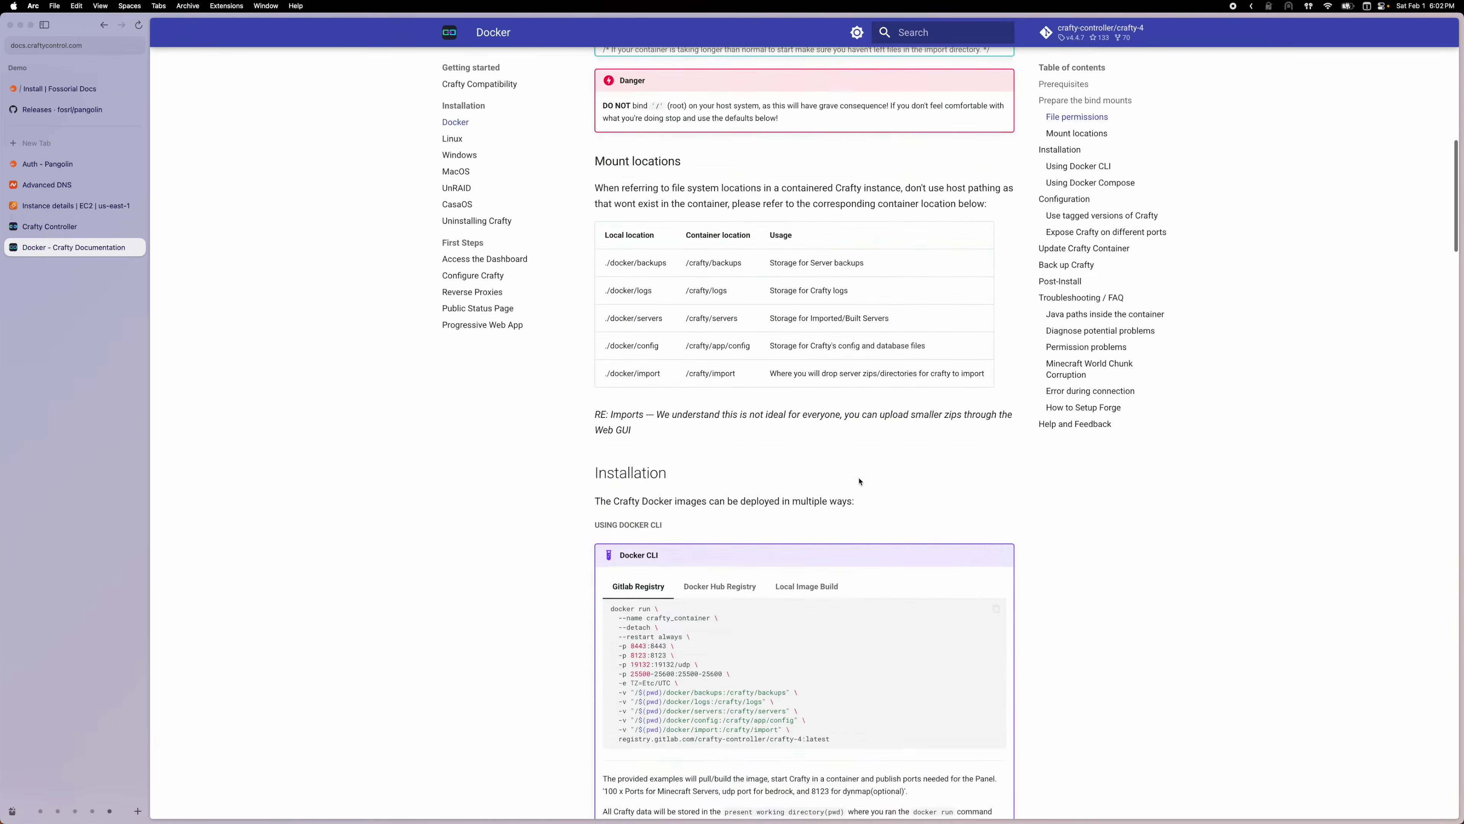
scroll(859, 480, "down", 8)
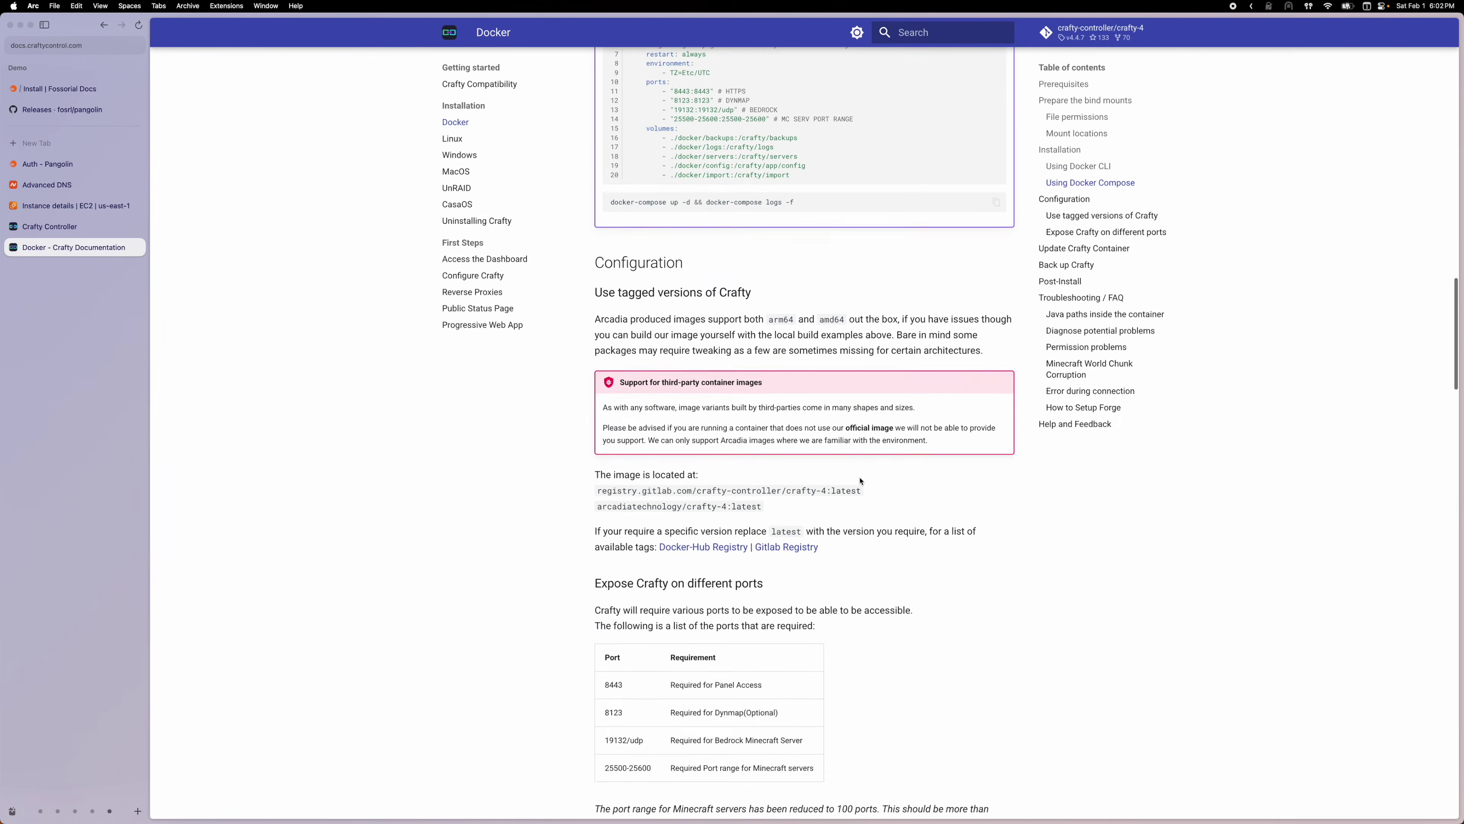
scroll(861, 481, "up", 3)
scroll(860, 481, "up", 4)
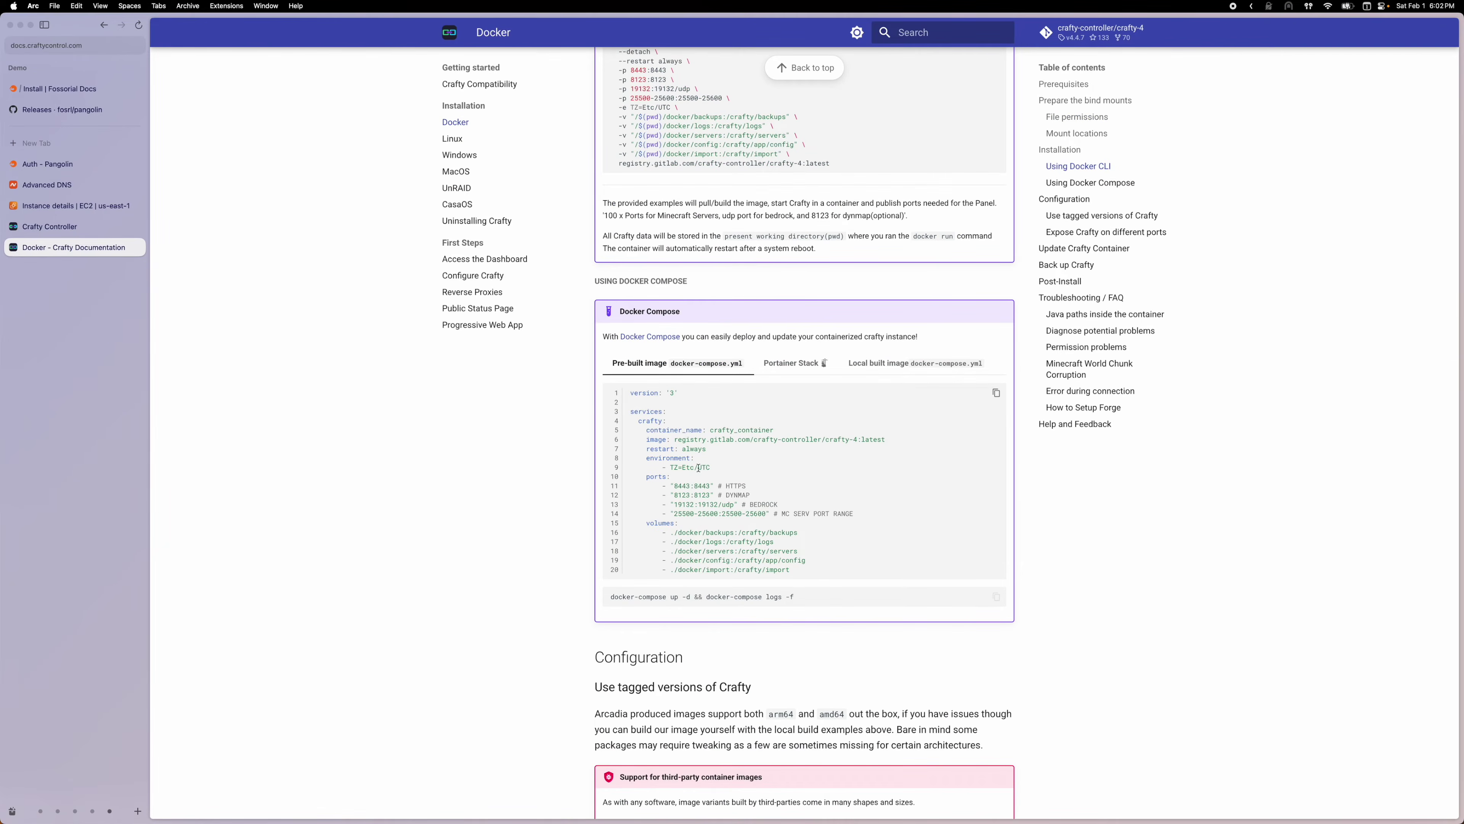
left_click(996, 393)
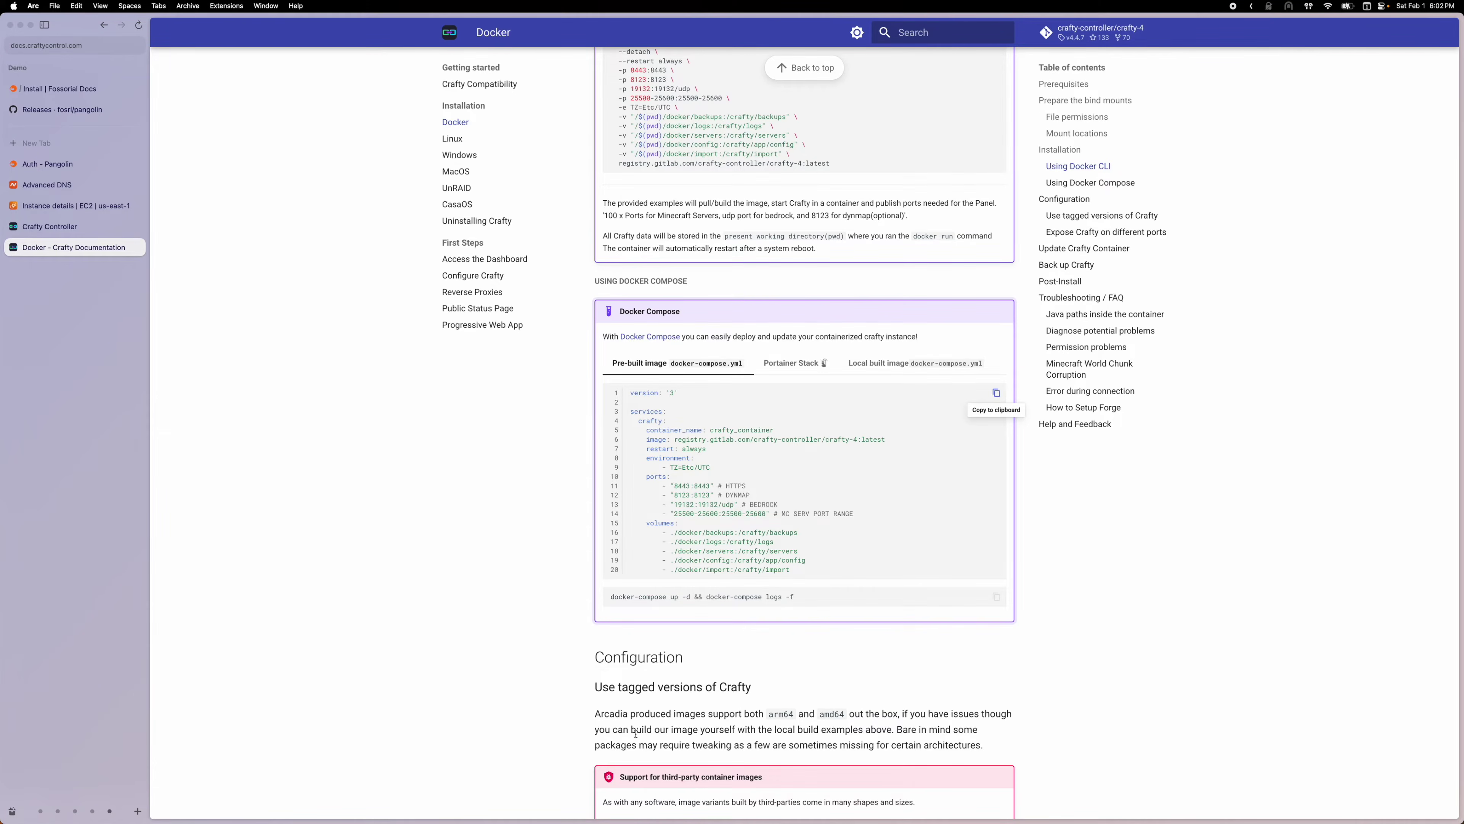
key("super+Tab")
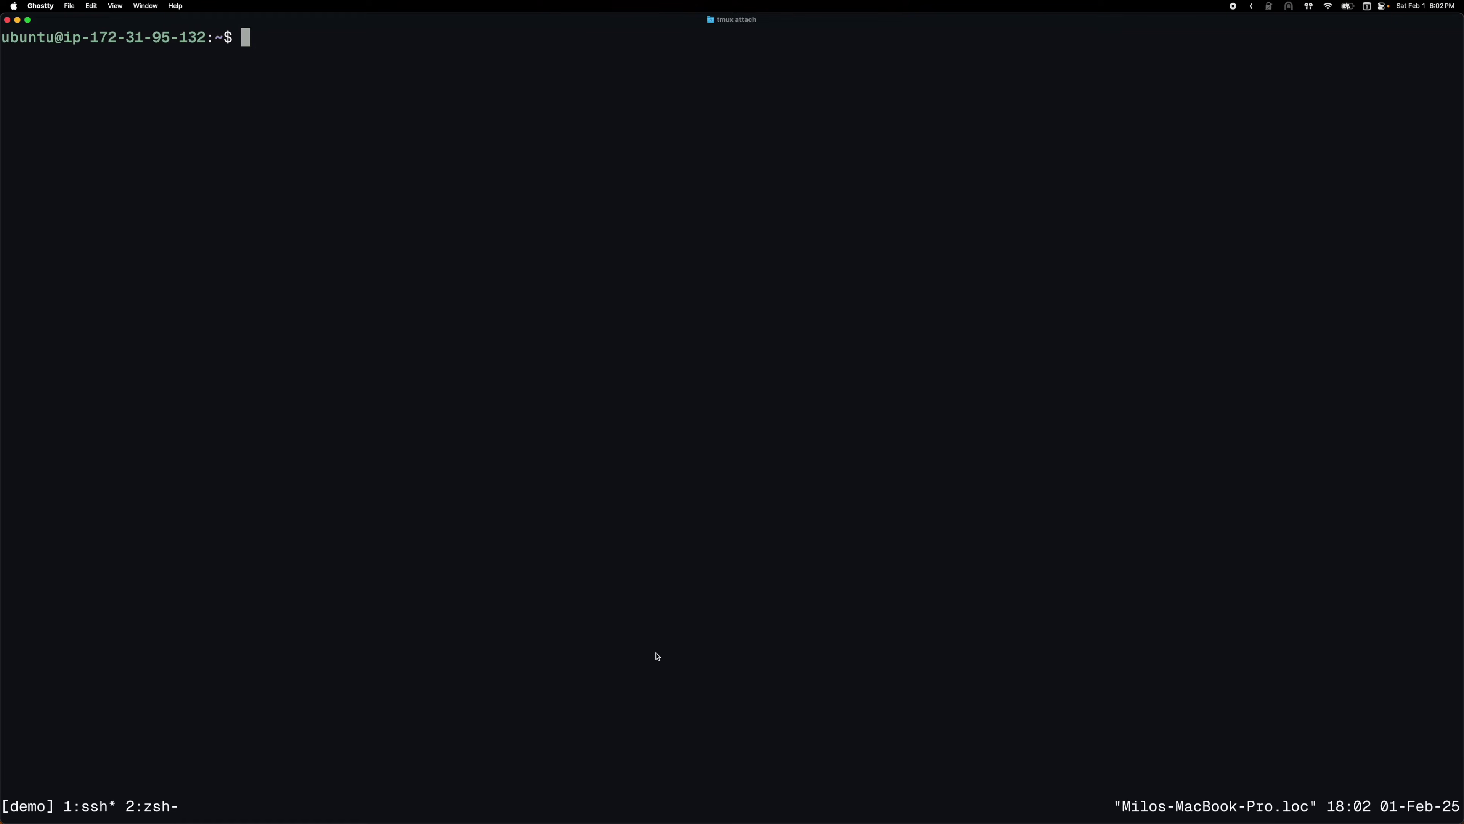
In tmux window 2, open docker-compose.yml in vim and paste the Crafty configuration
key("ctrl+b")
key("2")
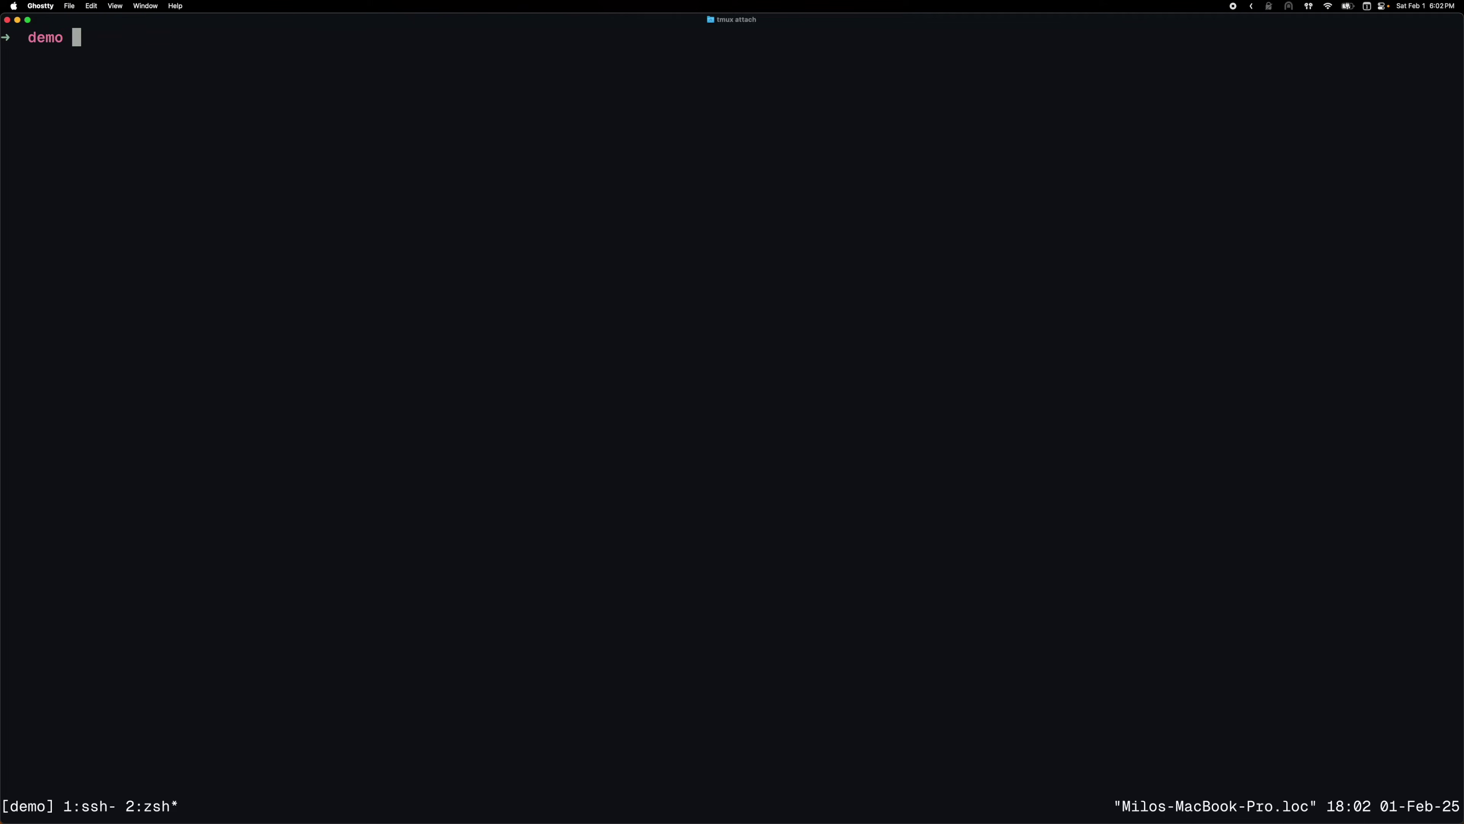
type("vim do")
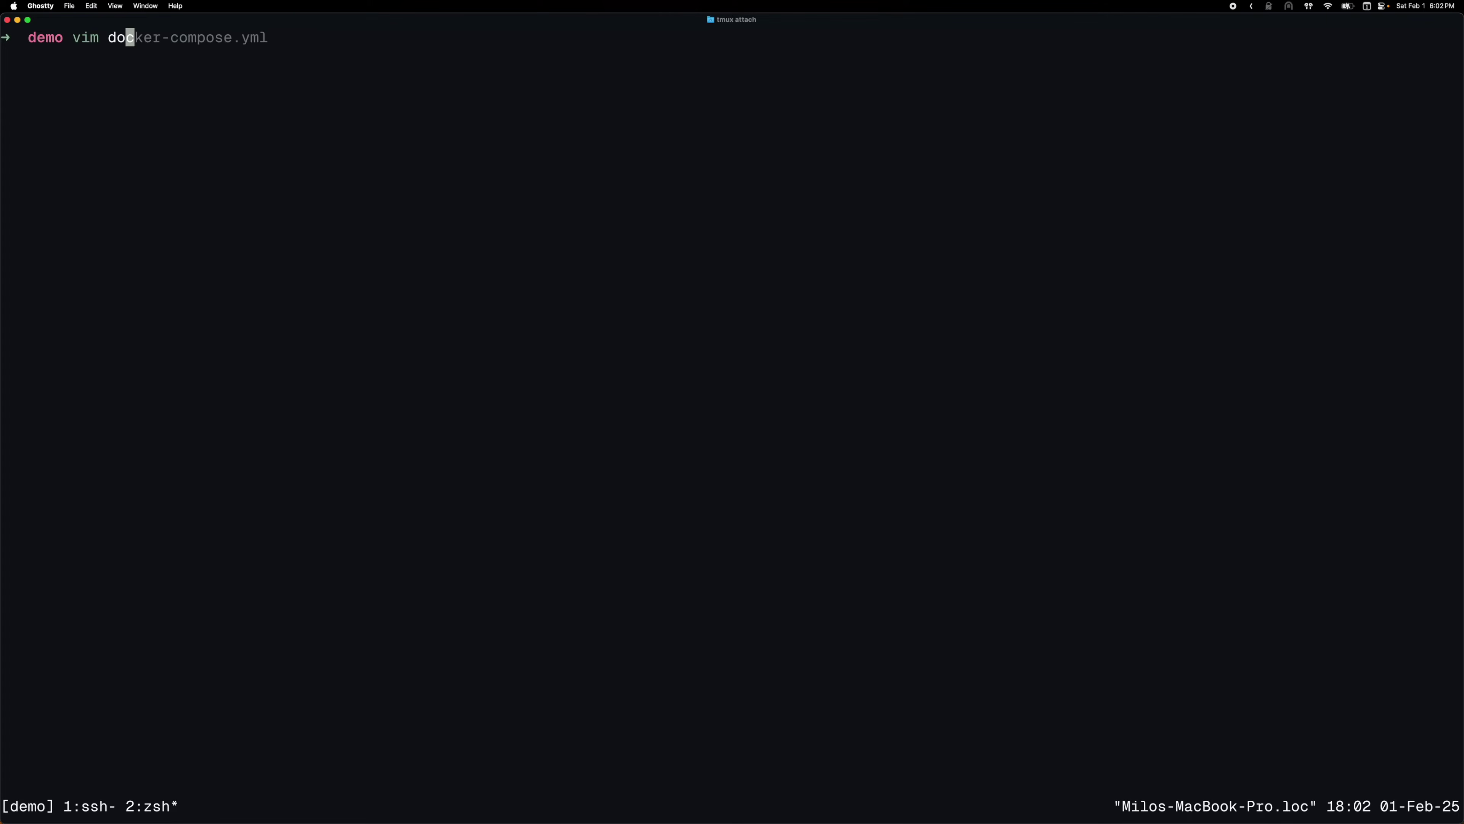
key("Right")
key("Return")
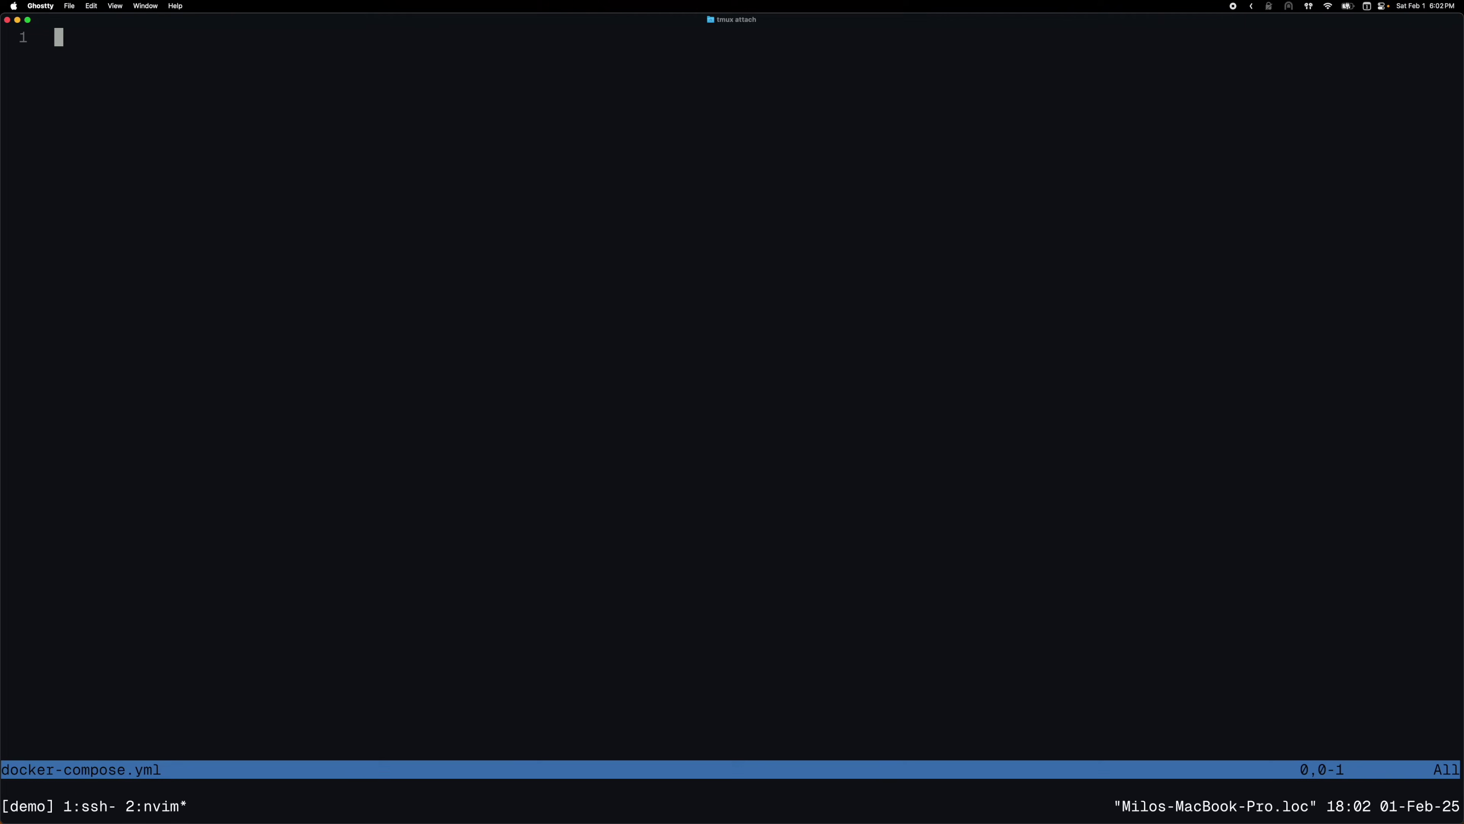
key("i")
key("super+v")
key("Escape")
Check the Minecraft port range, 8123 Dynmap port and volume mounts, then save with :wq
key("2")
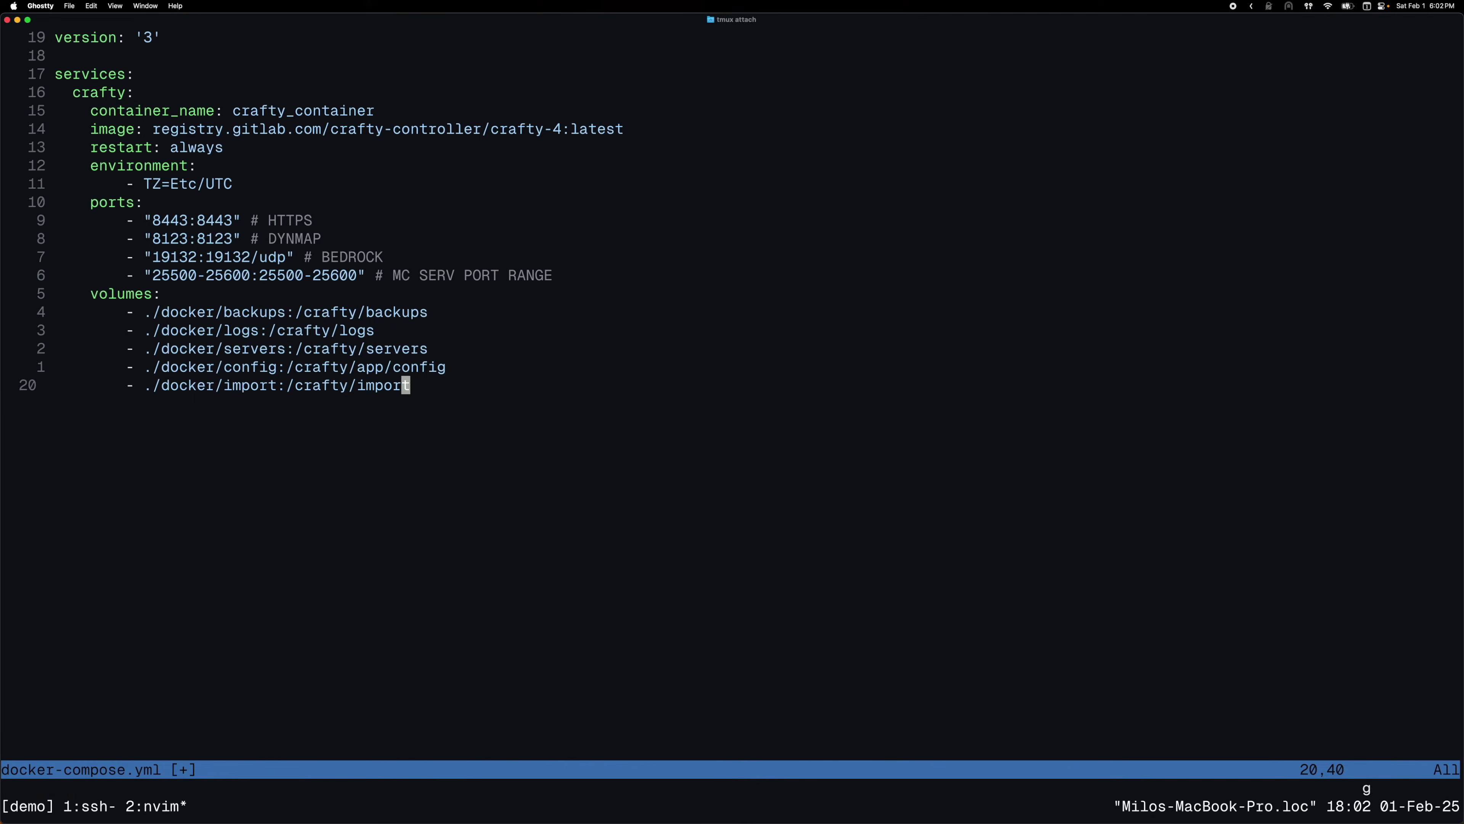
key("shift+g")
key("j")
key("dollar")
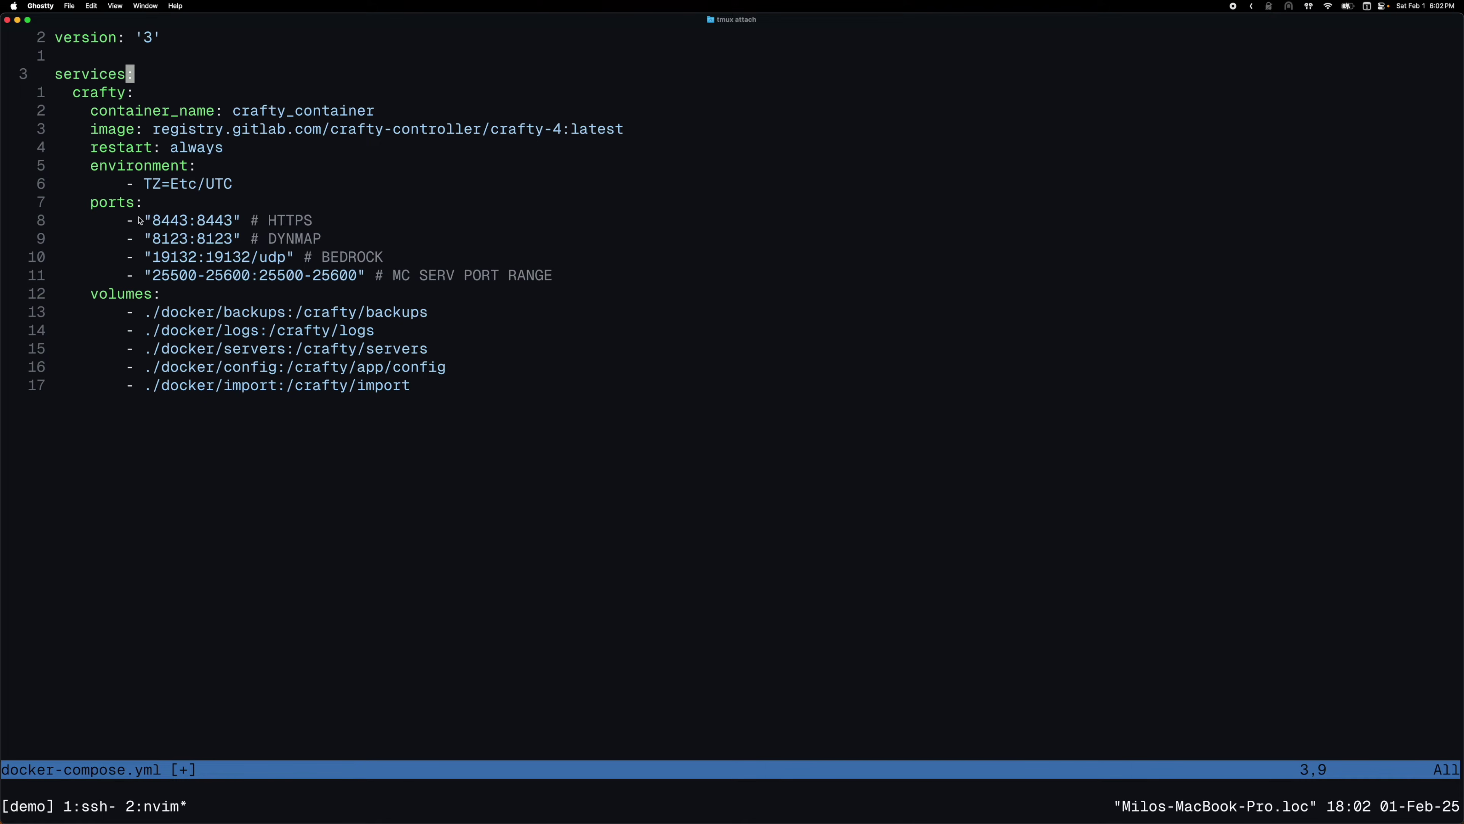
left_click_drag(159, 277, 341, 276)
left_click_drag(155, 239, 151, 203)
left_click(211, 220)
left_click_drag(143, 310, 280, 359)
left_click(427, 387)
left_click(380, 350)
left_click(353, 349)
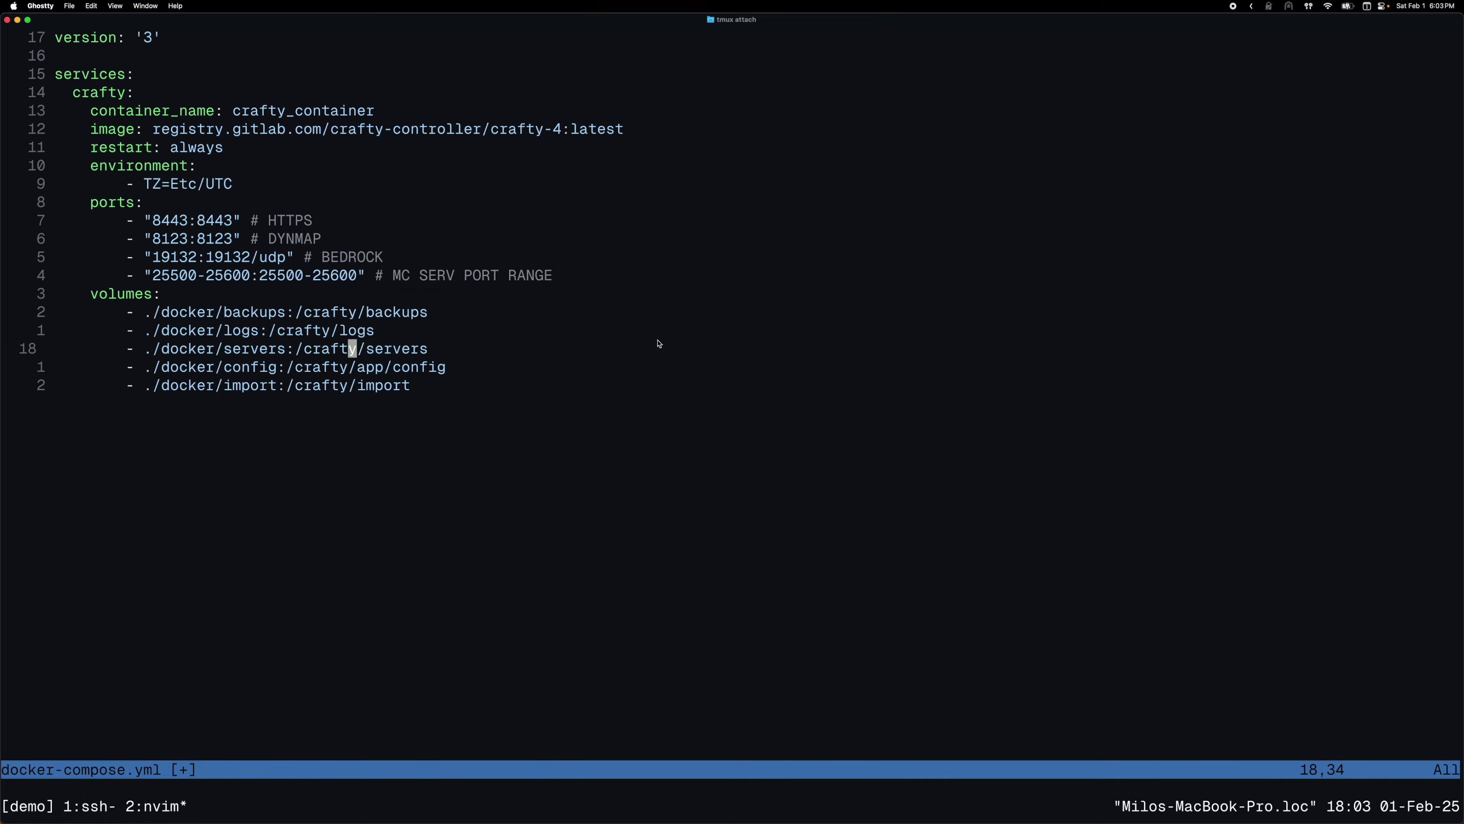
type(":wq")
key("Return")
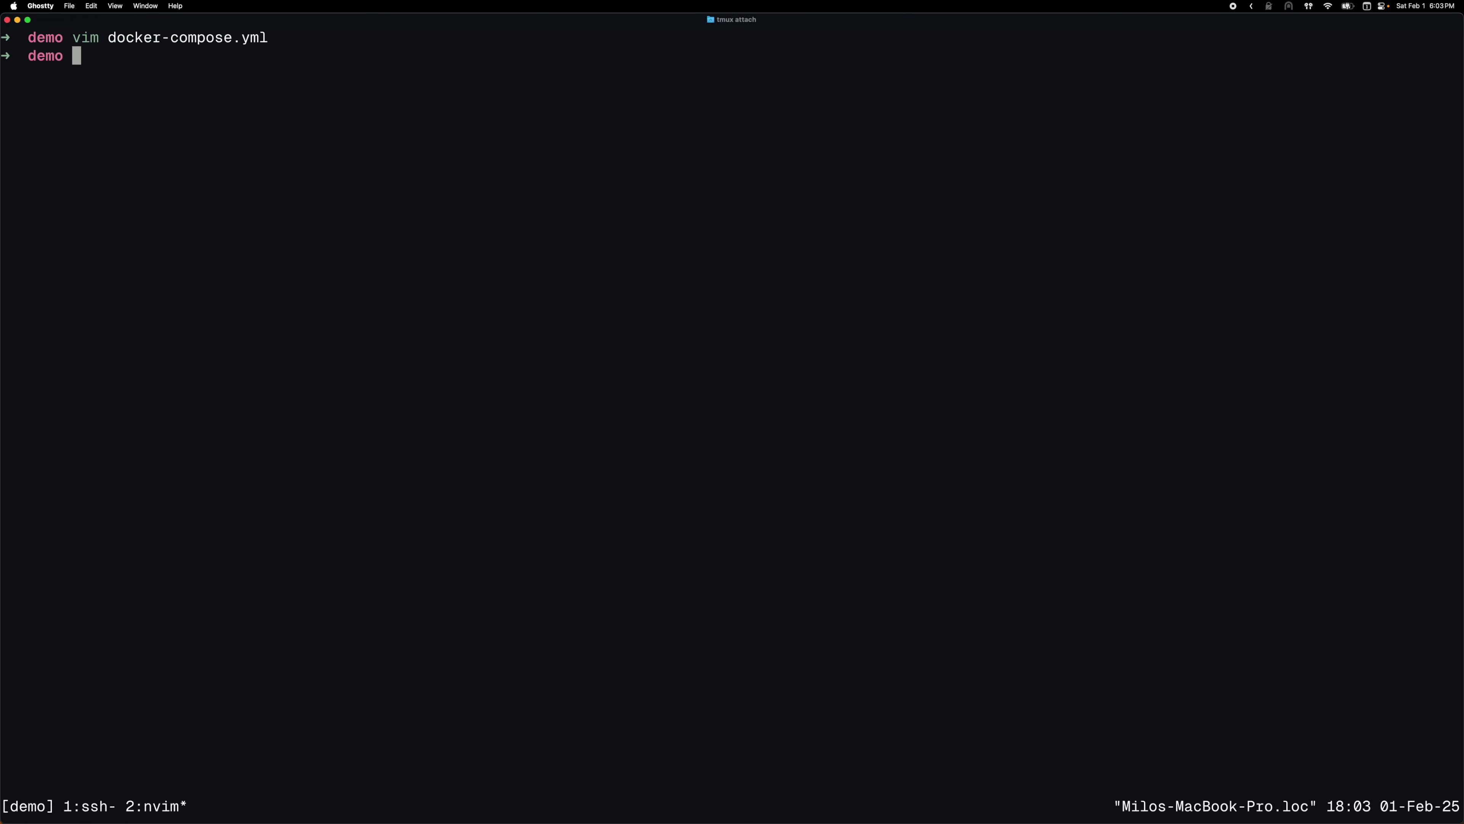
Create a docker folder beside docker-compose.yml and list the directory contents
type("mkdir")
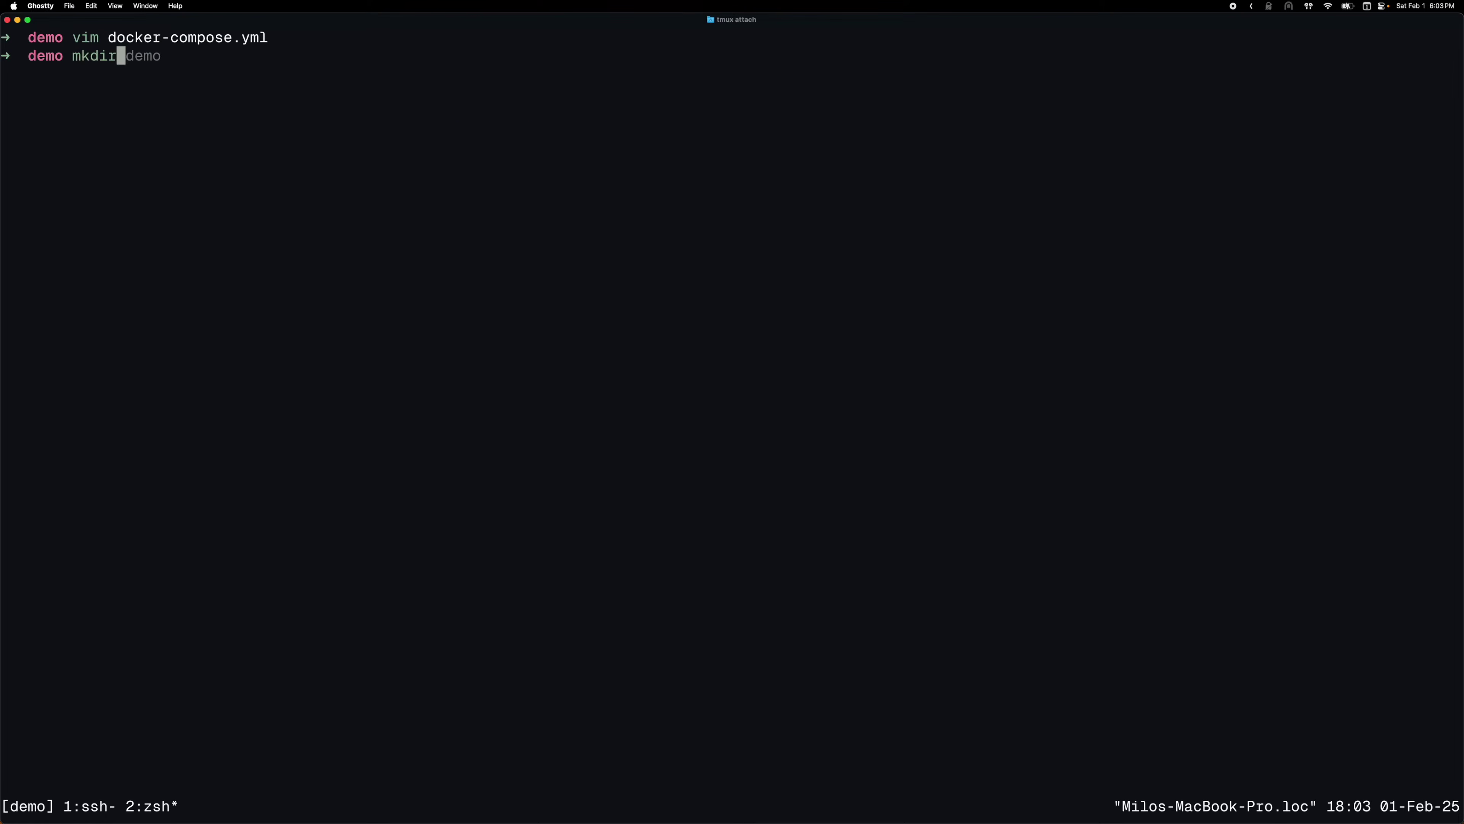
type(" docker")
key("Return")
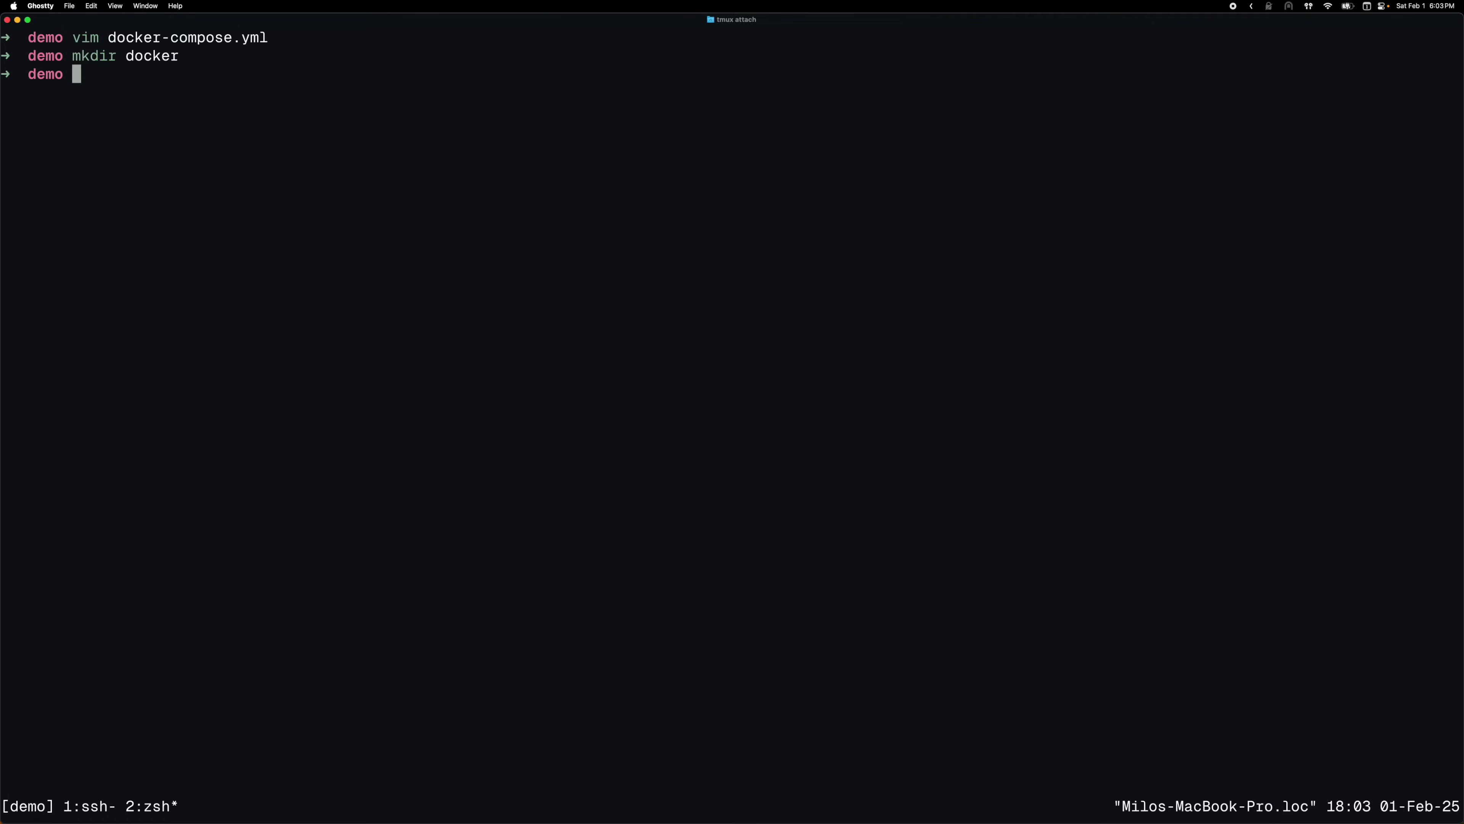
type("ls")
key("Return")
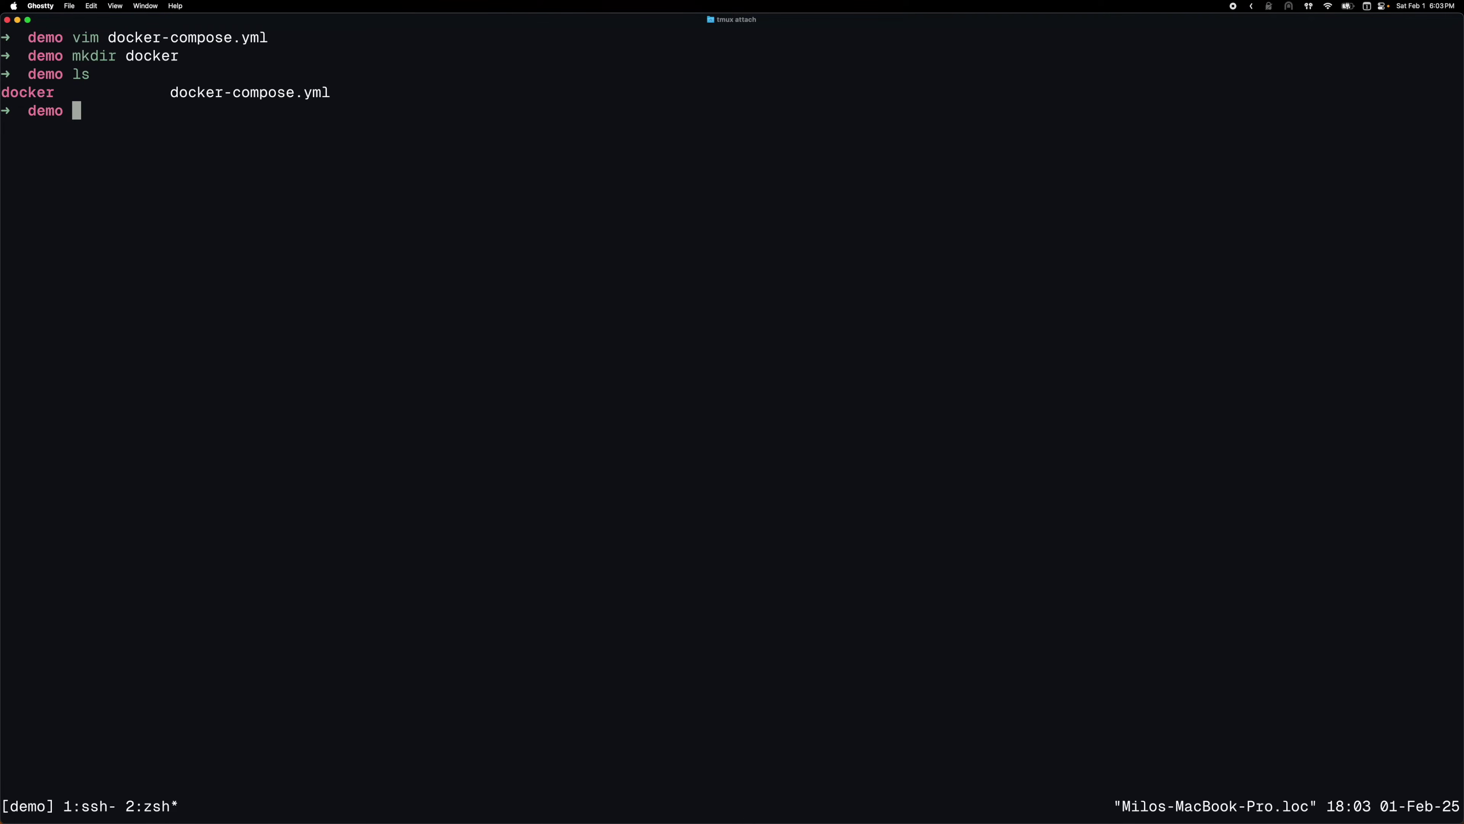
Run docker compose up so crafty_container starts Crafty v.4.4.7 listening on 8443
type("docker compose up")
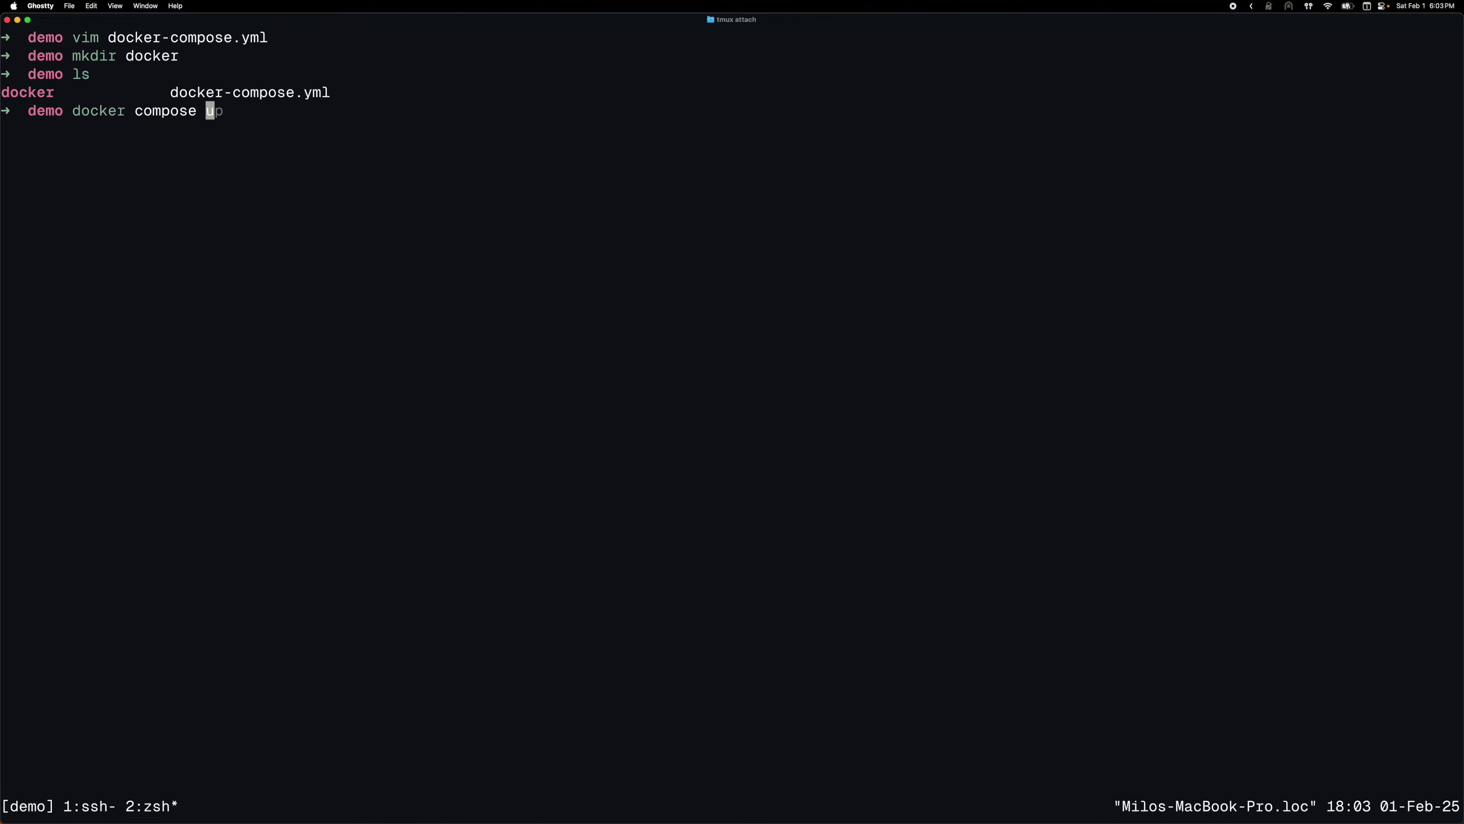
key("Return")
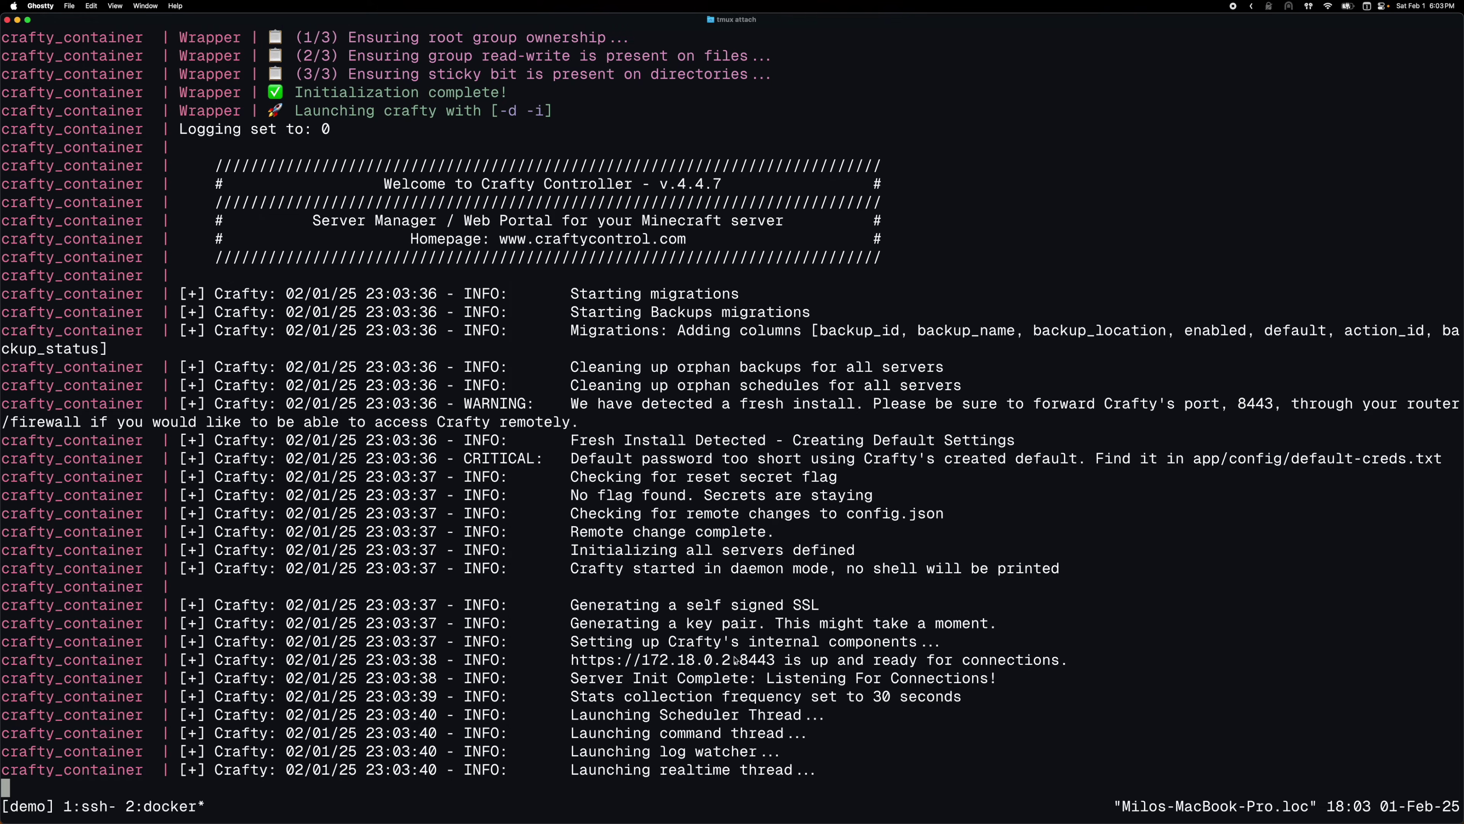
left_click(471, 814)
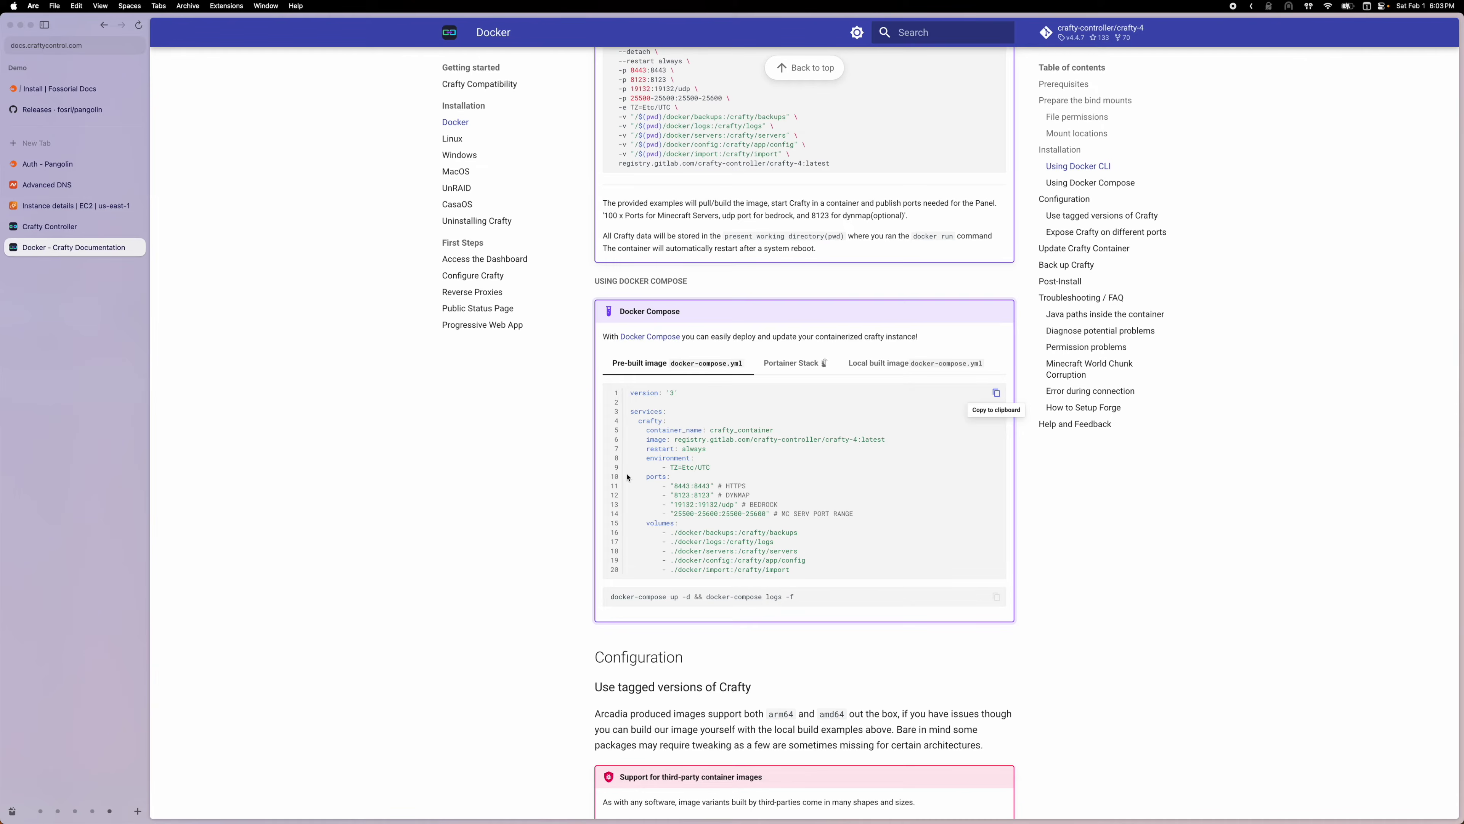
key("super+t")
type("https:/")
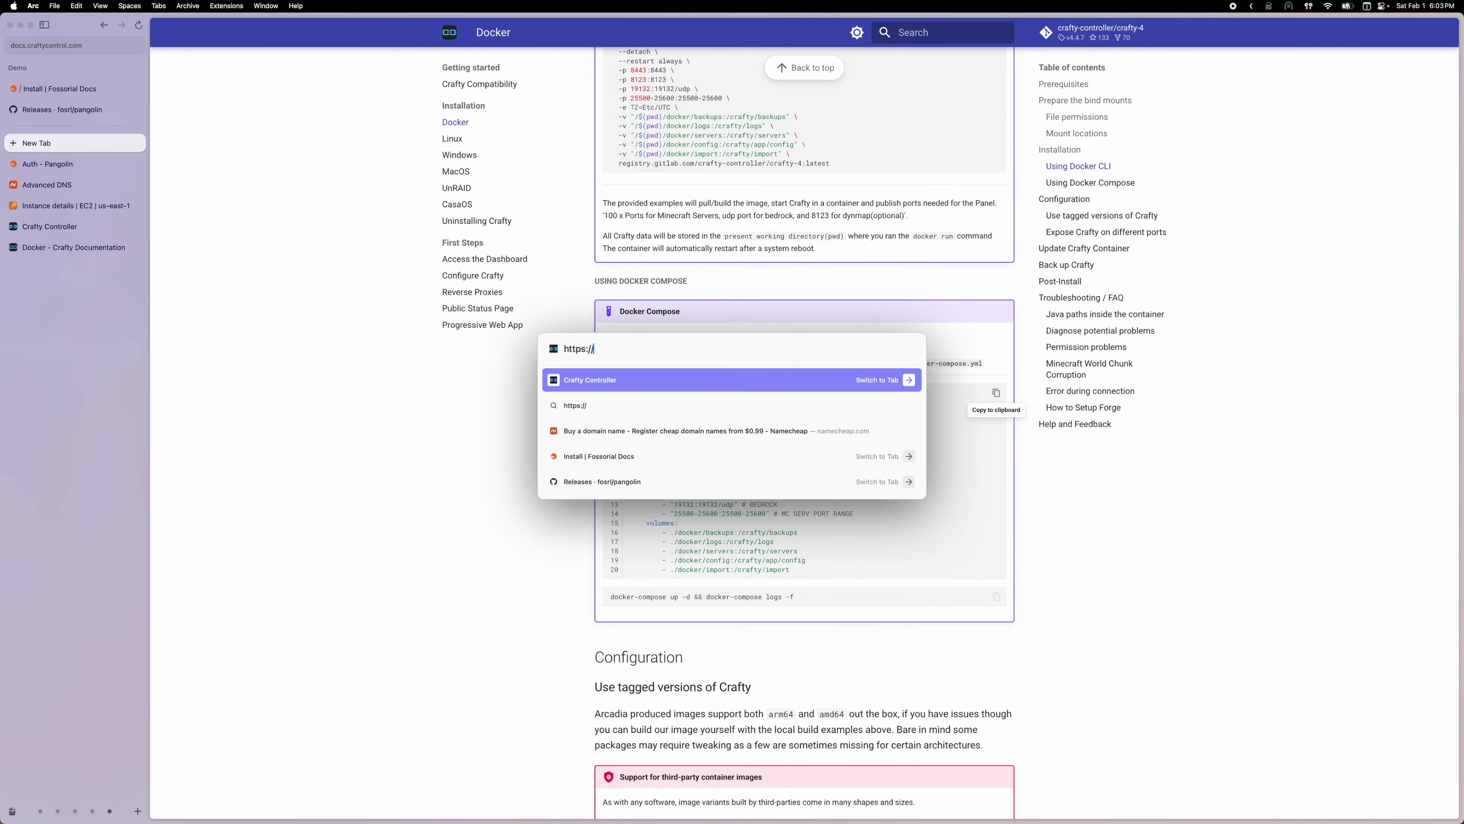
type("/localhost:")
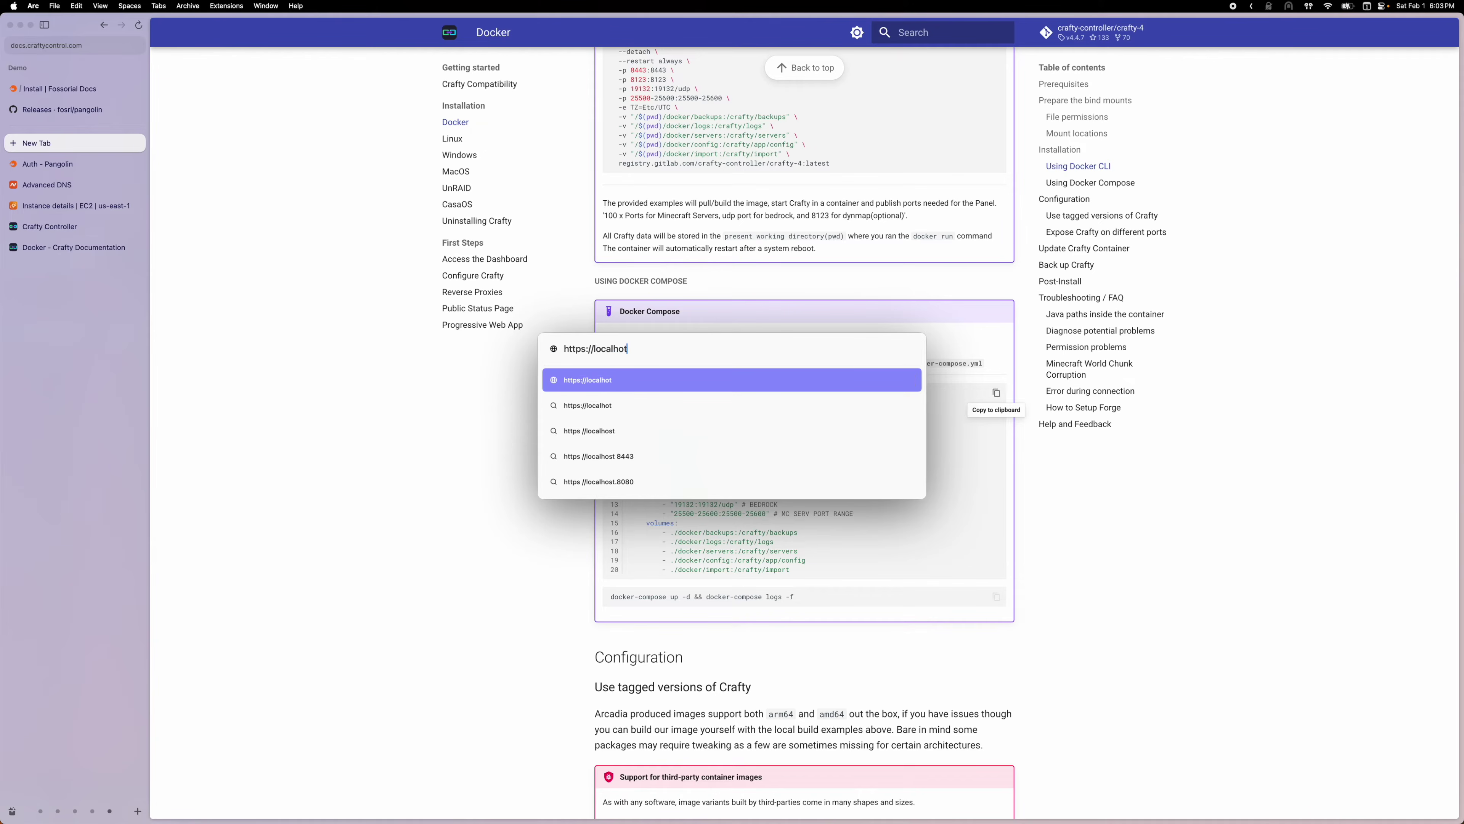
type("8443")
key("Return")
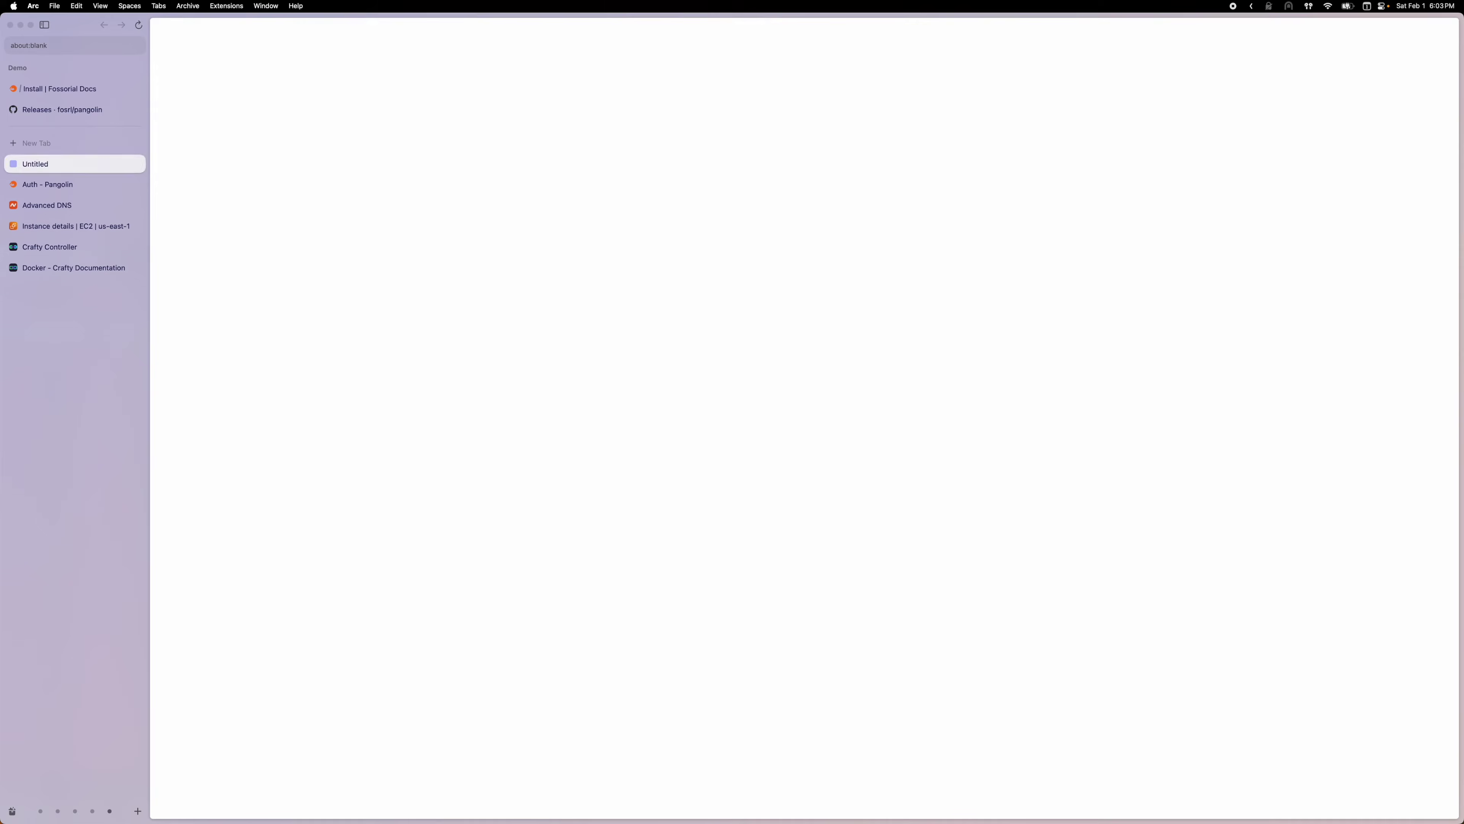
left_click(681, 353)
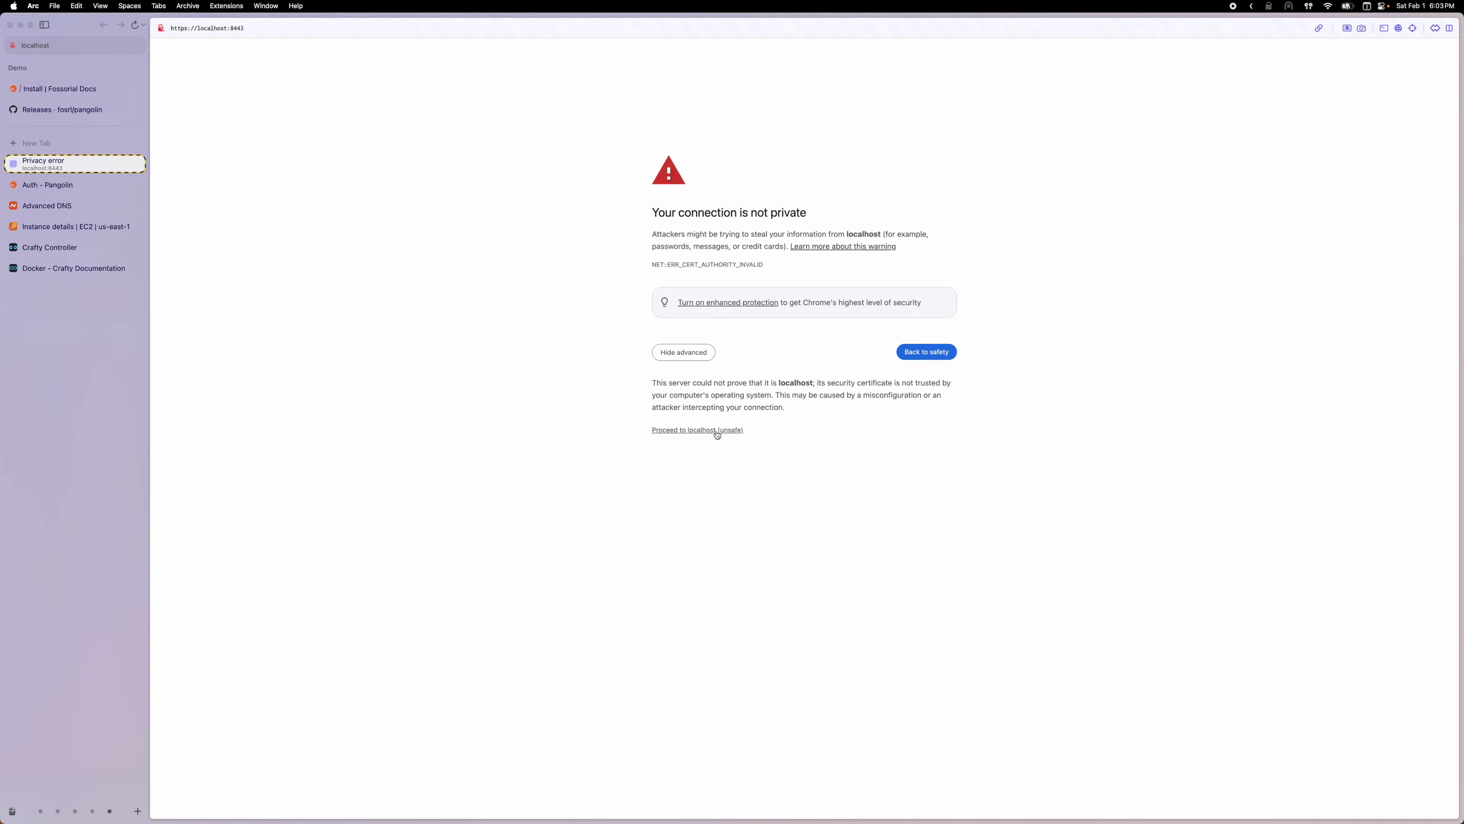
left_click(716, 431)
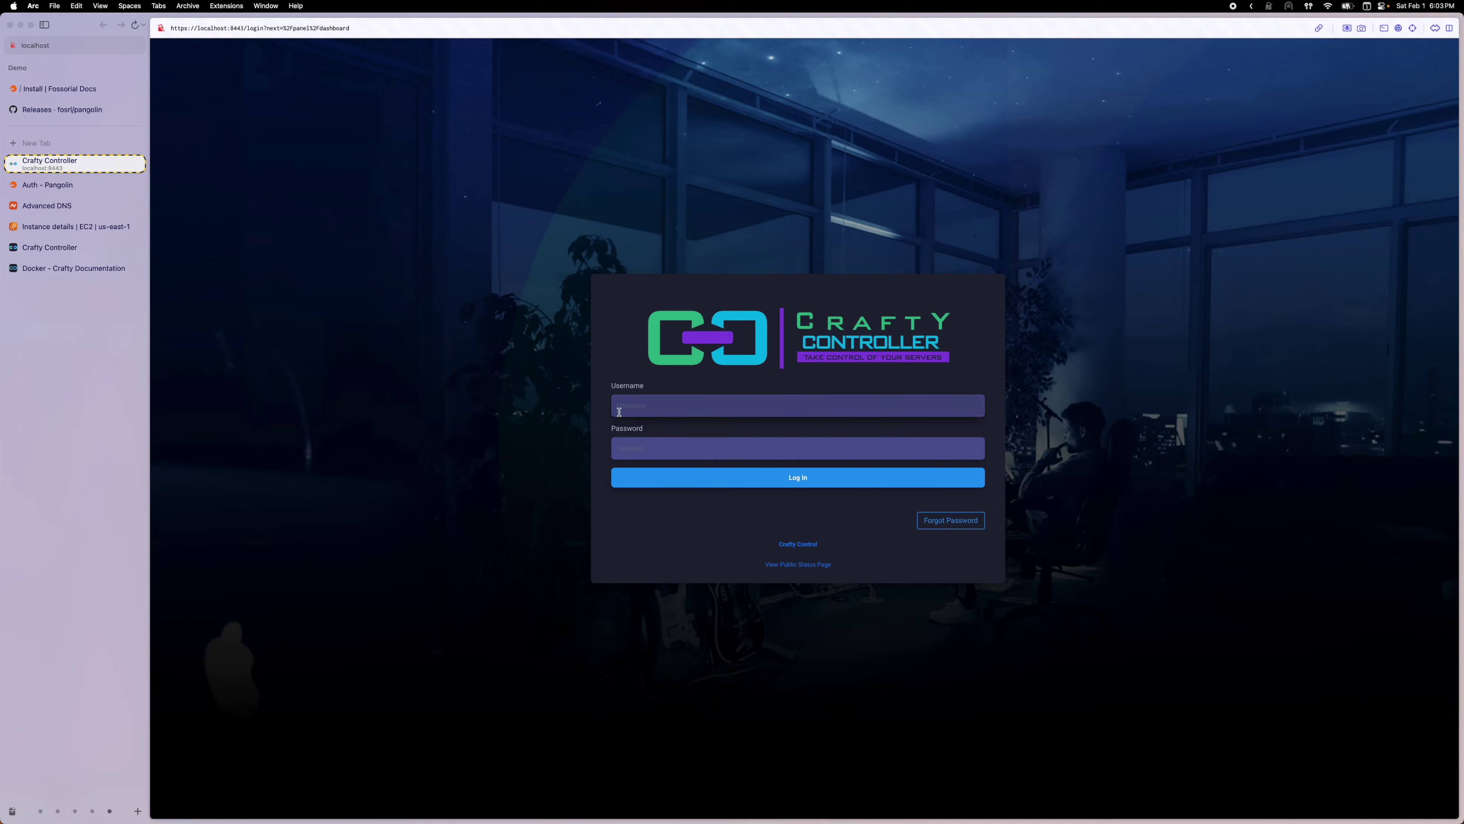
In a new tmux split pane, print docker/config/default-creds.txt and copy the default admin password
mouse_move(604, 804)
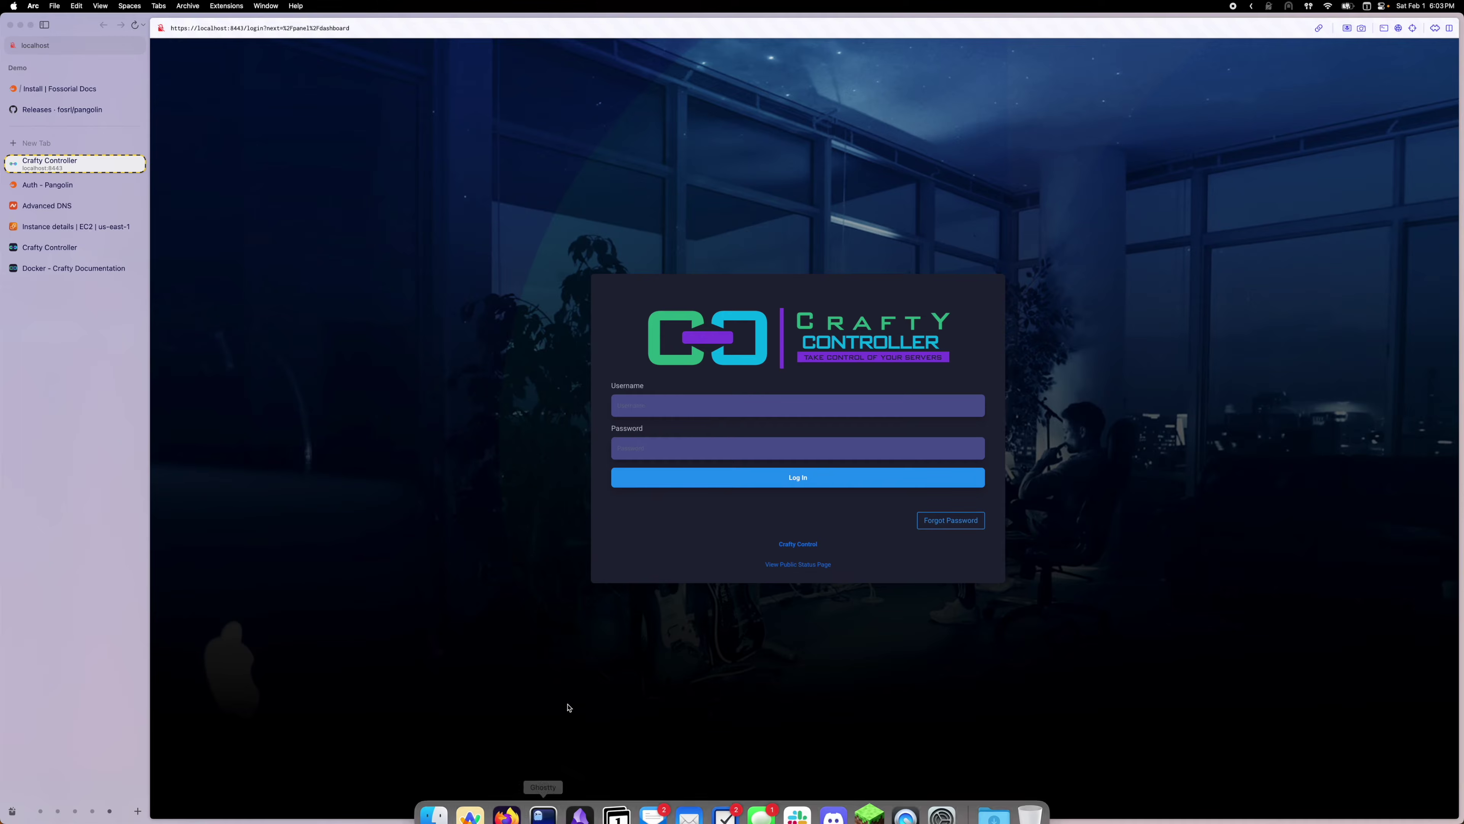
key("super+Tab")
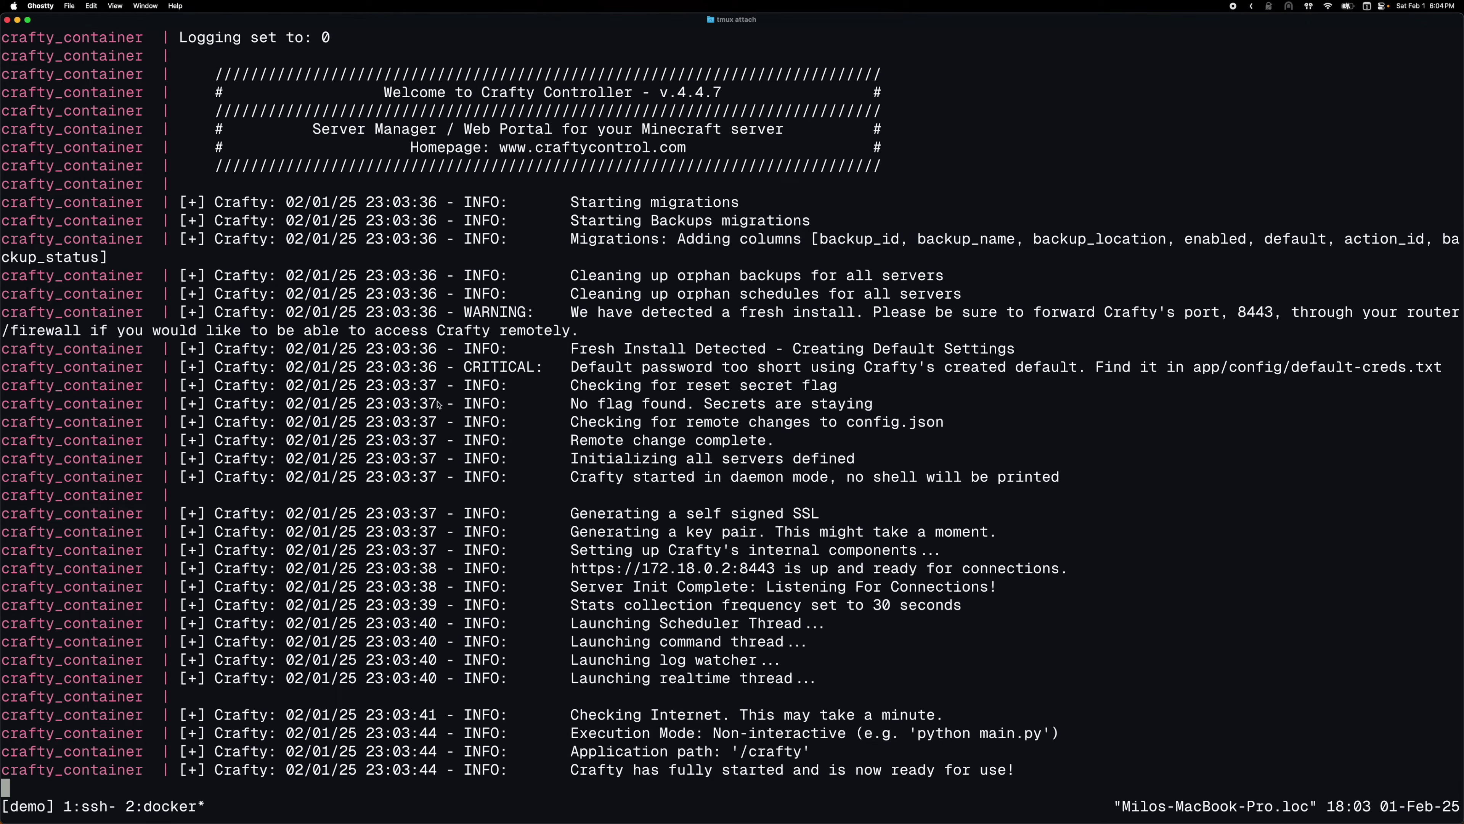
key("ctrl+b")
key("percent")
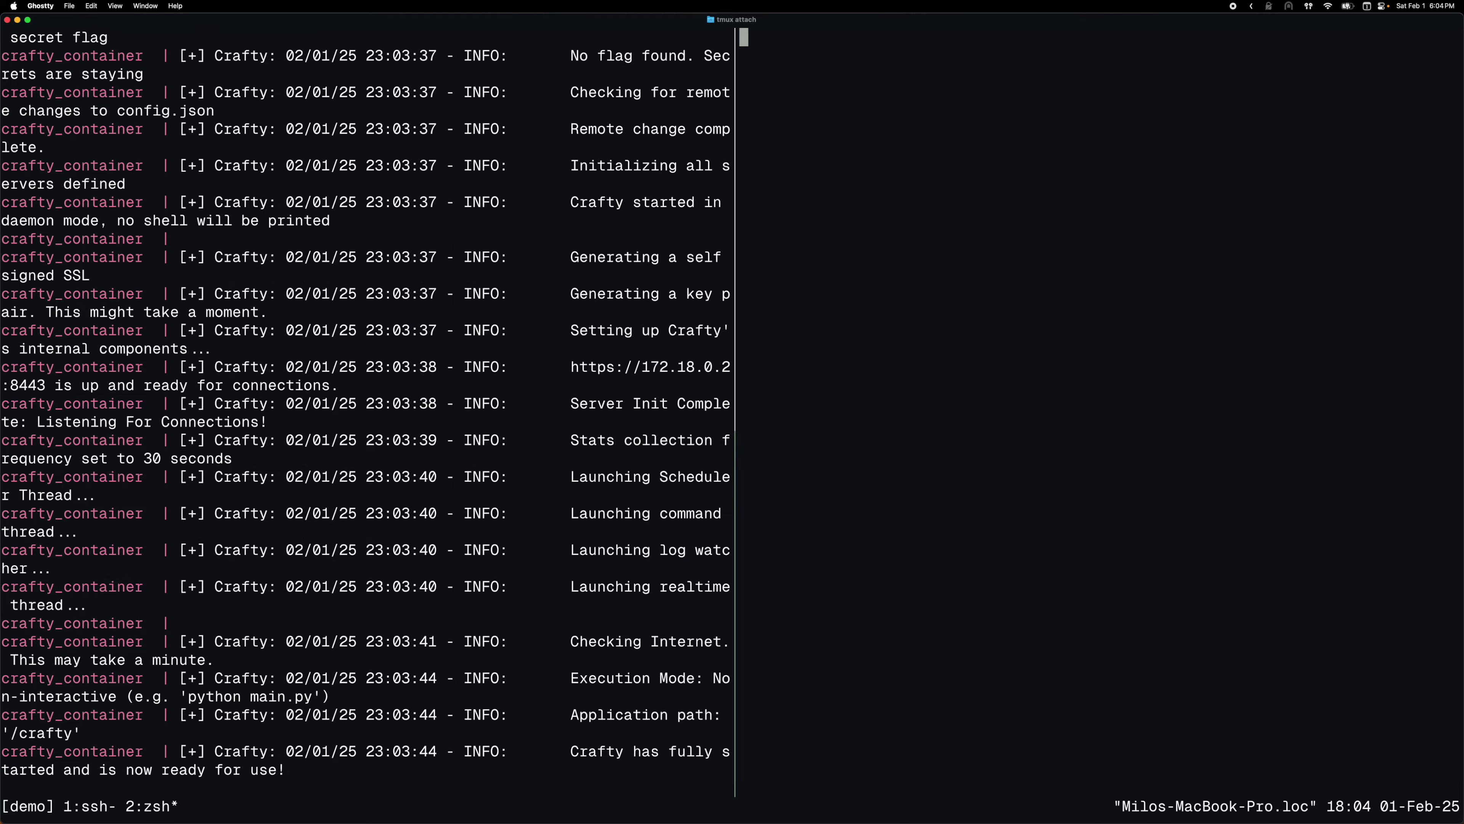
type("cd docker ls cd config ls cat default")
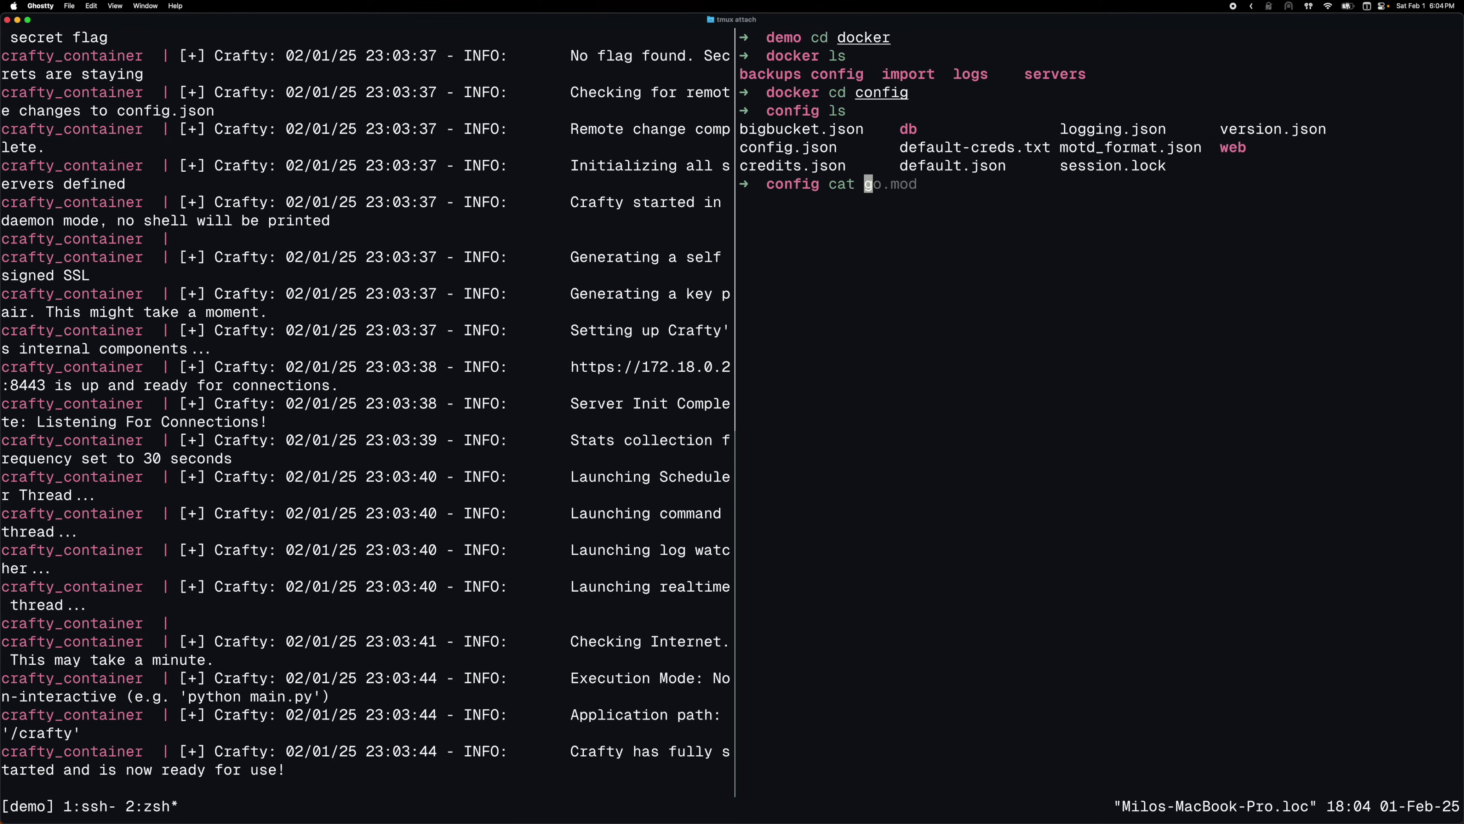
type("-")
key("Tab")
key("Return")
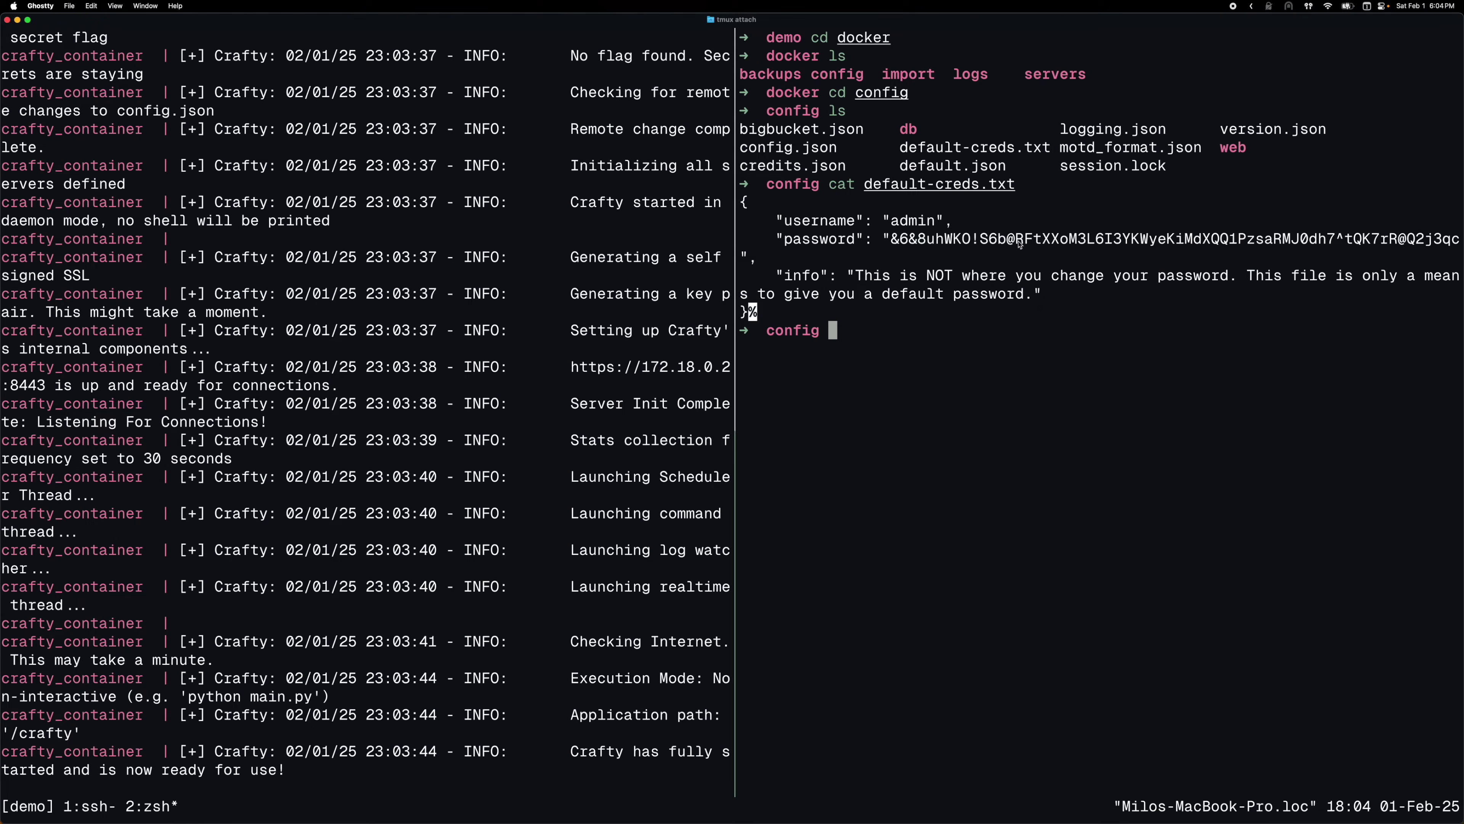
left_click_drag(891, 240, 1456, 242)
key("super+Tab")
left_click(75, 163)
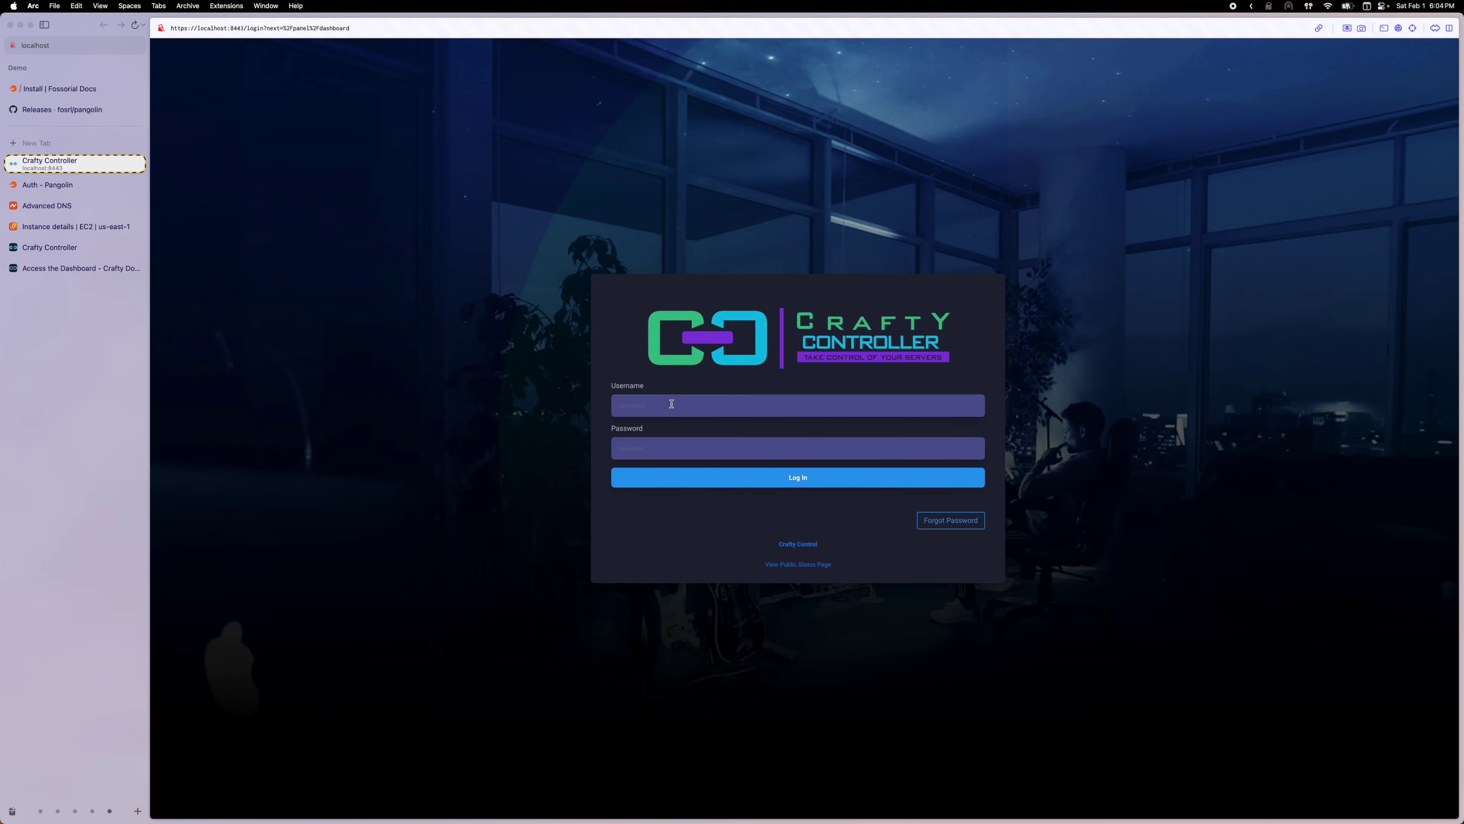
Log in to Crafty as admin with the copied default password and dismiss the feedback survey
type("admin")
key("super+v")
key("Return")
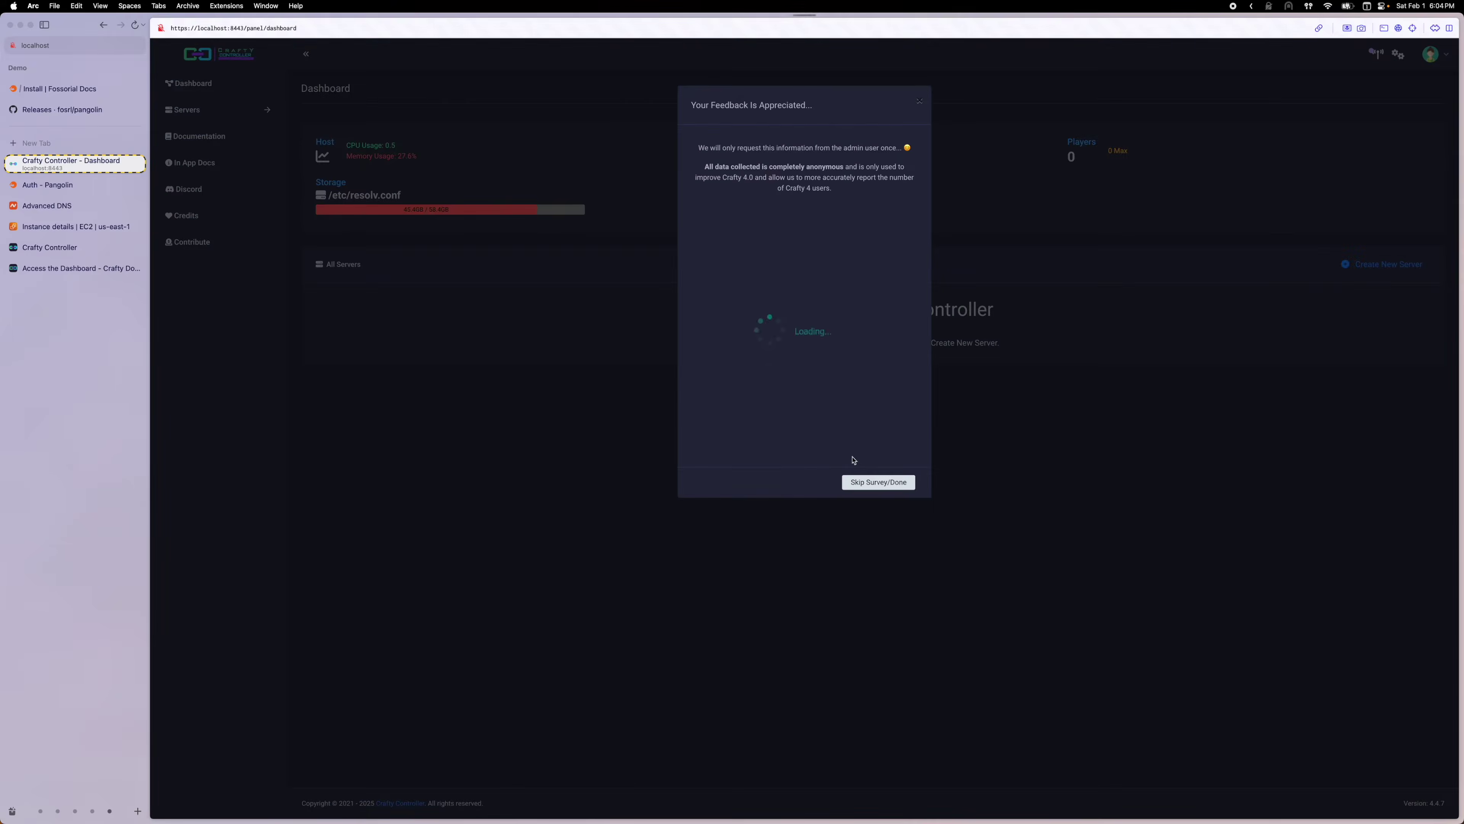
left_click(911, 104)
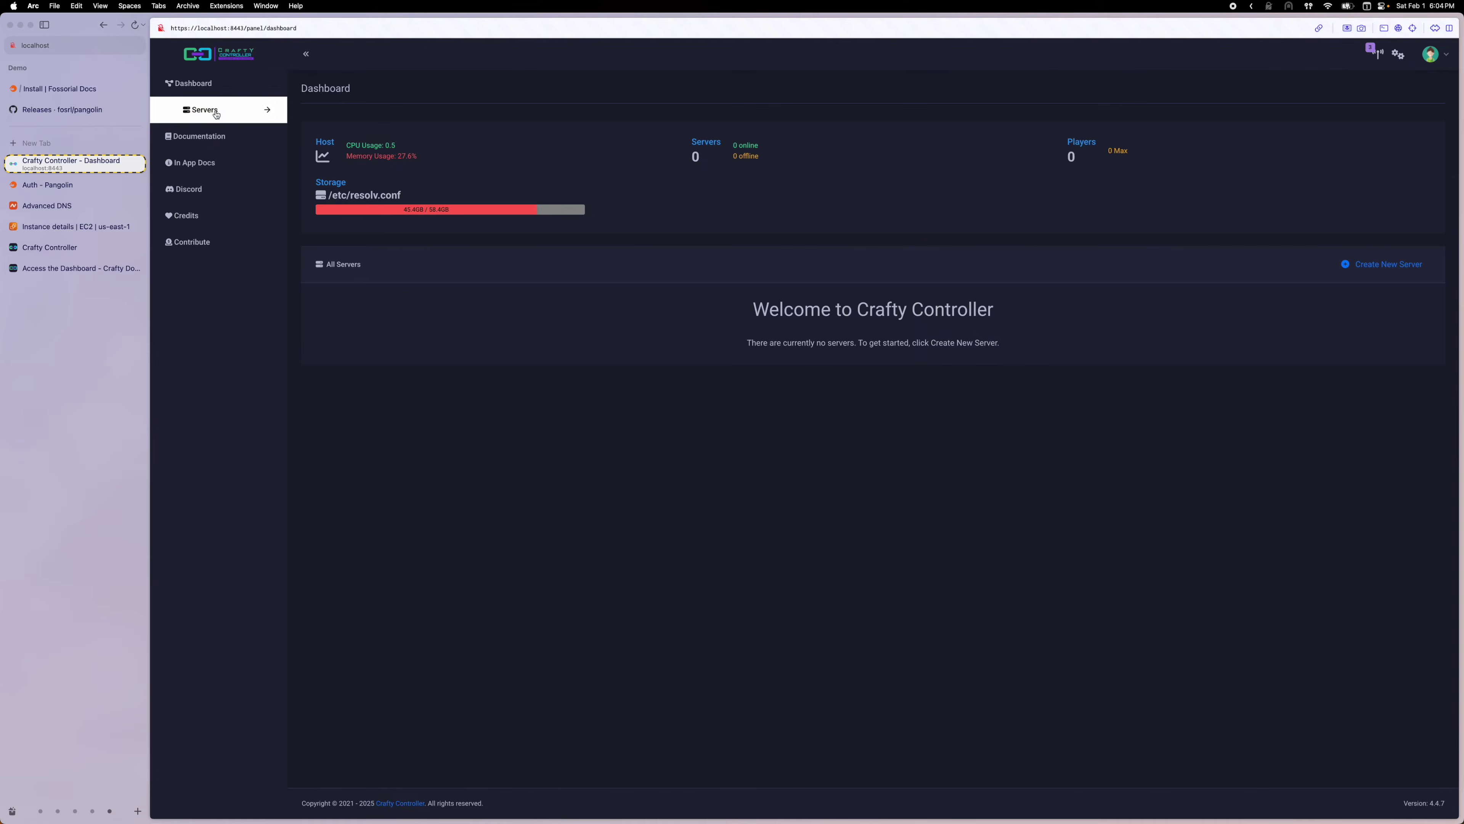
Build a vanilla Minecraft 1.21.4 server named MC Demo on port 25565
left_click(196, 109)
left_click(210, 131)
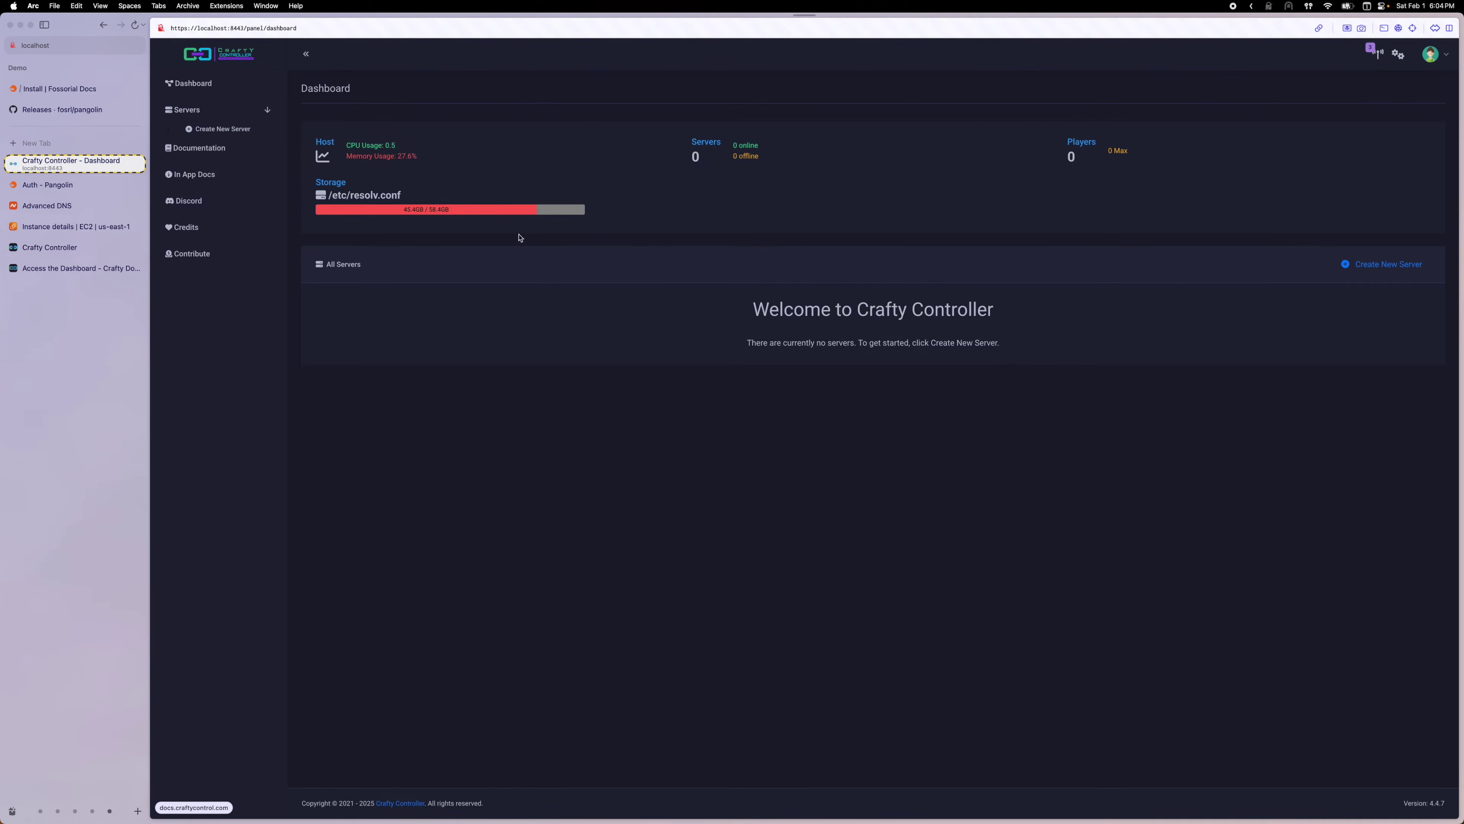
left_click(361, 202)
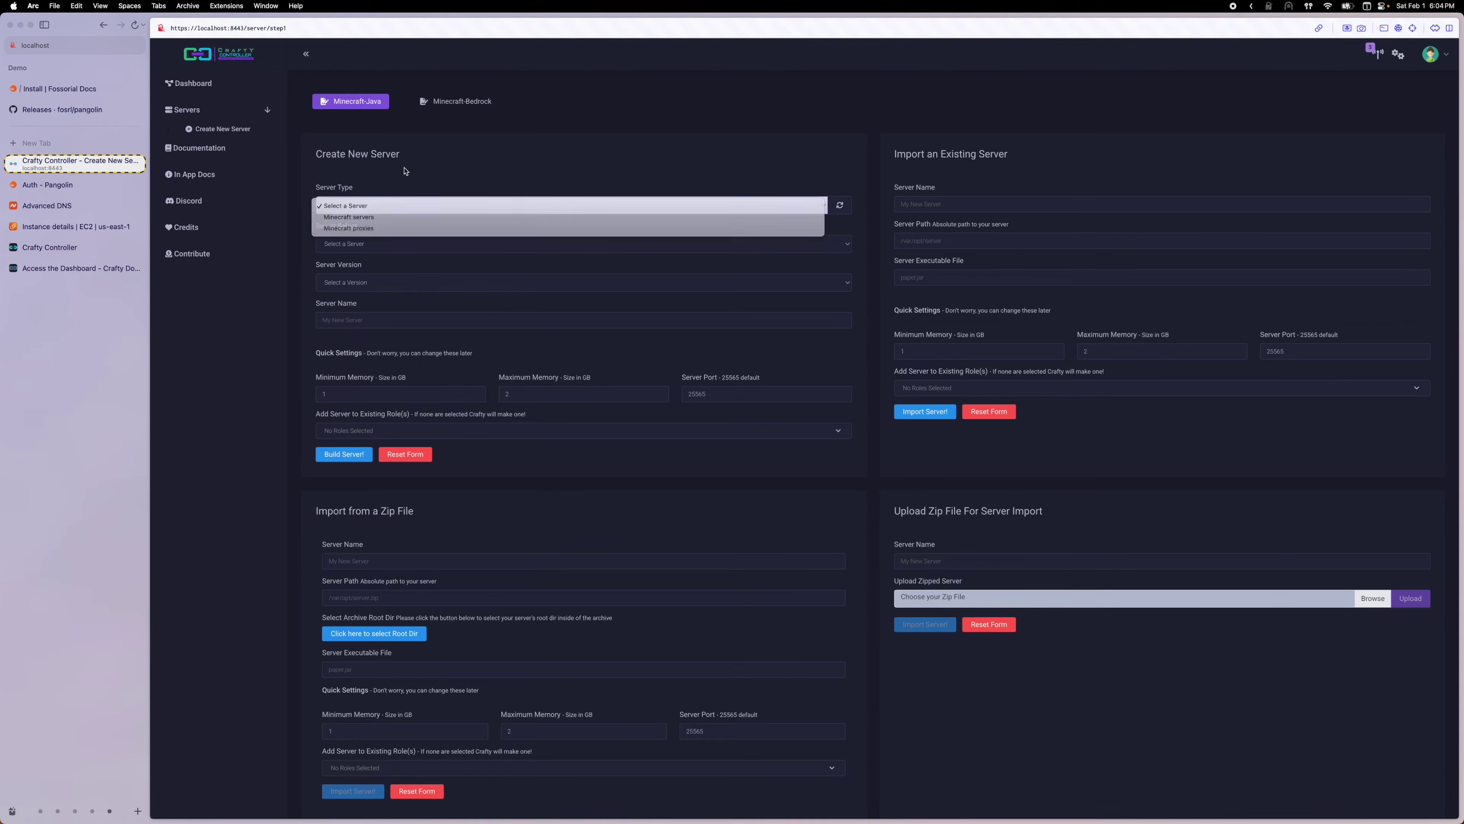
key("super+equal")
key("super+equal")
left_click(418, 241)
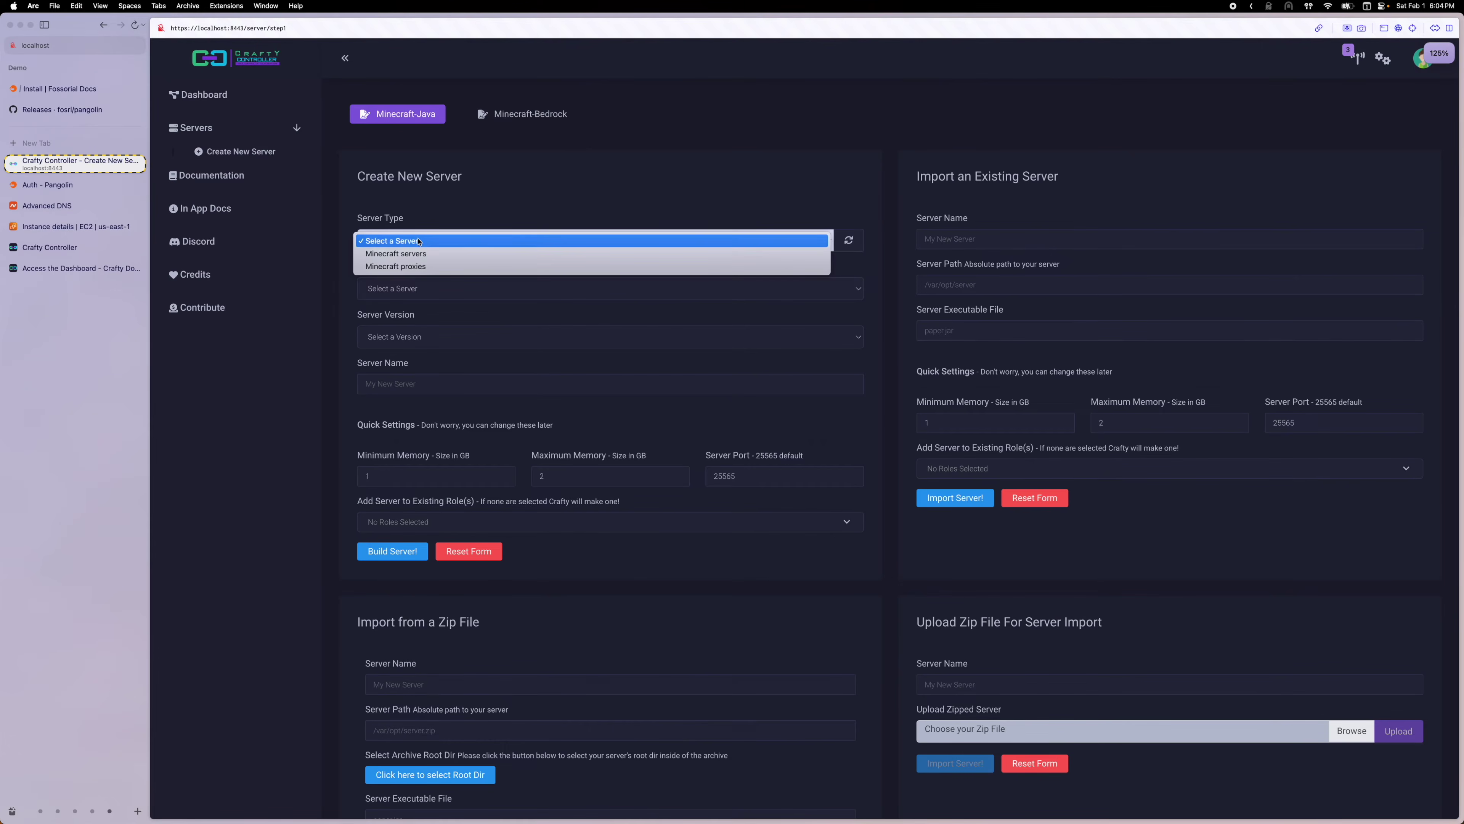
left_click(427, 259)
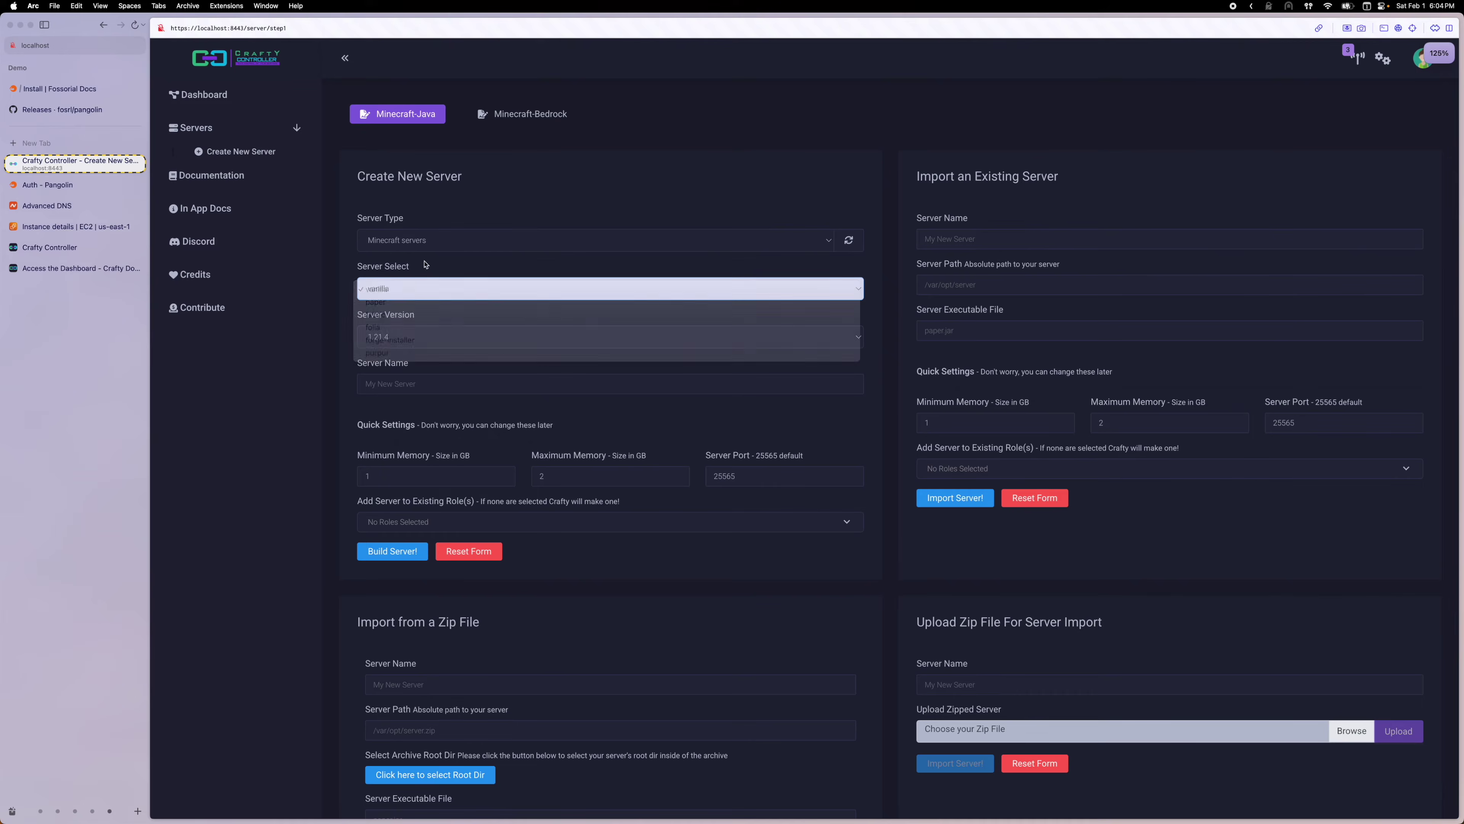
left_click(405, 385)
type("MC Demo")
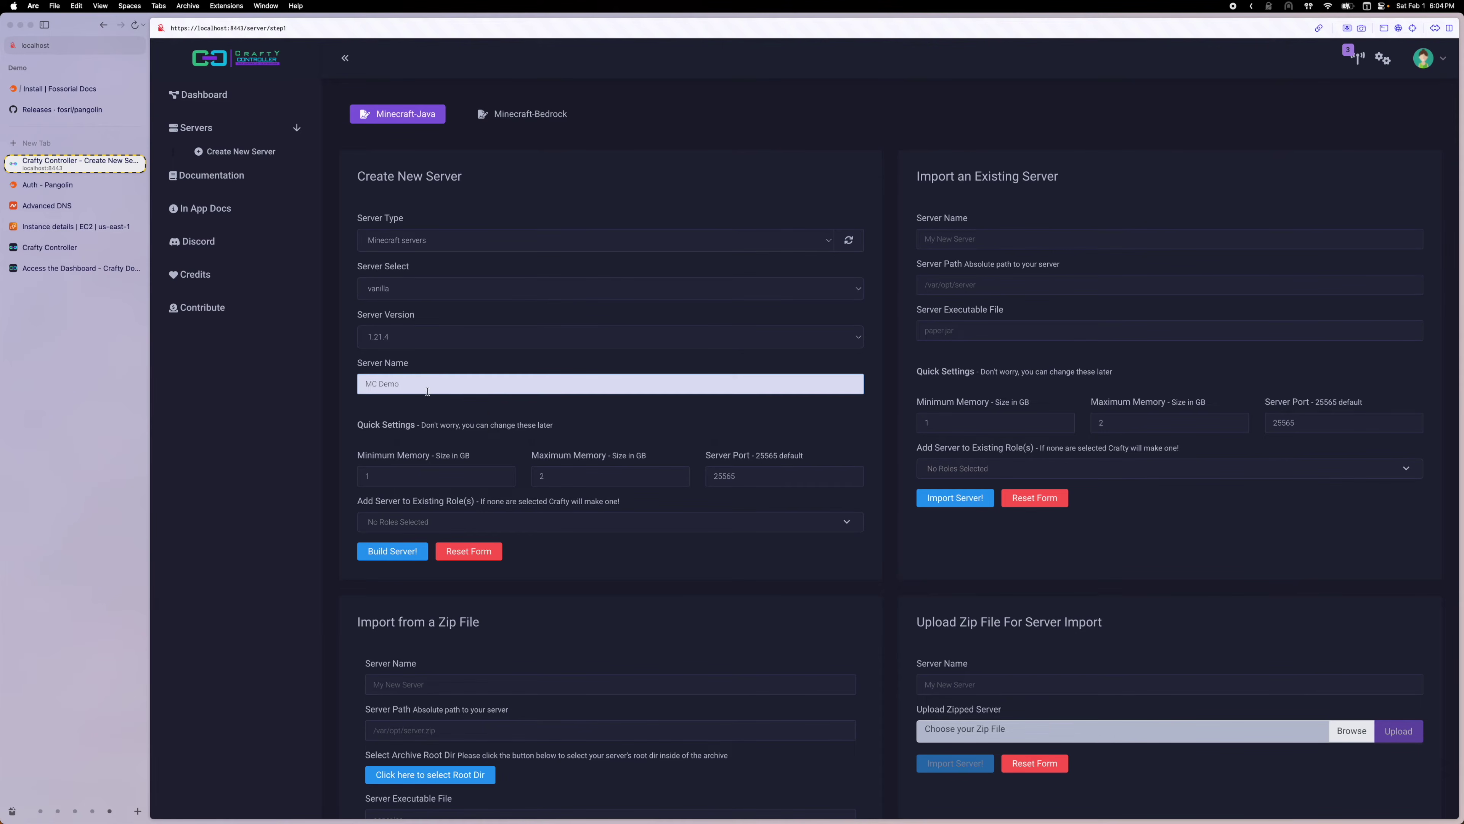
left_click(407, 464)
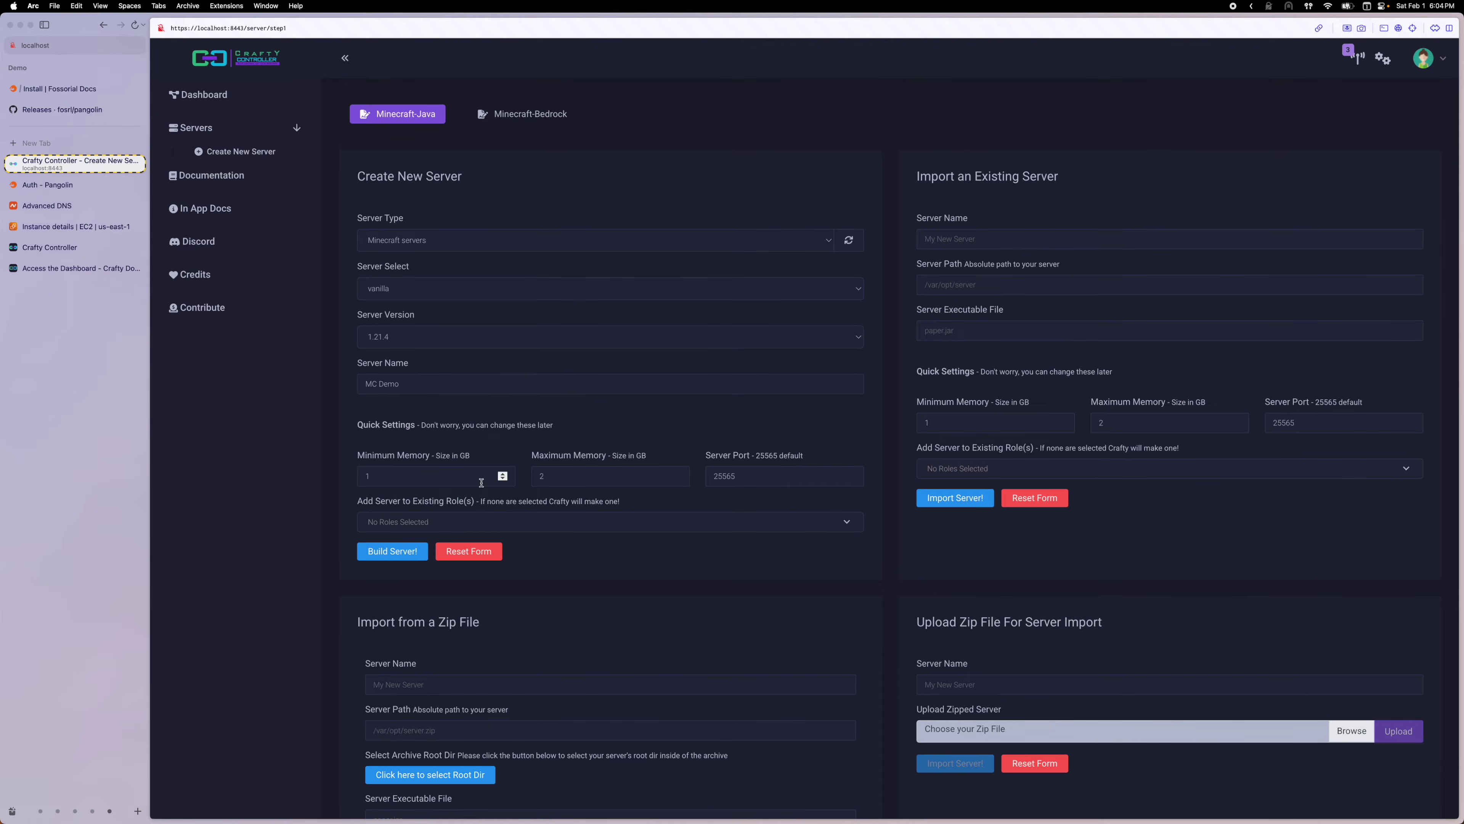
scroll(490, 479, "down", 2)
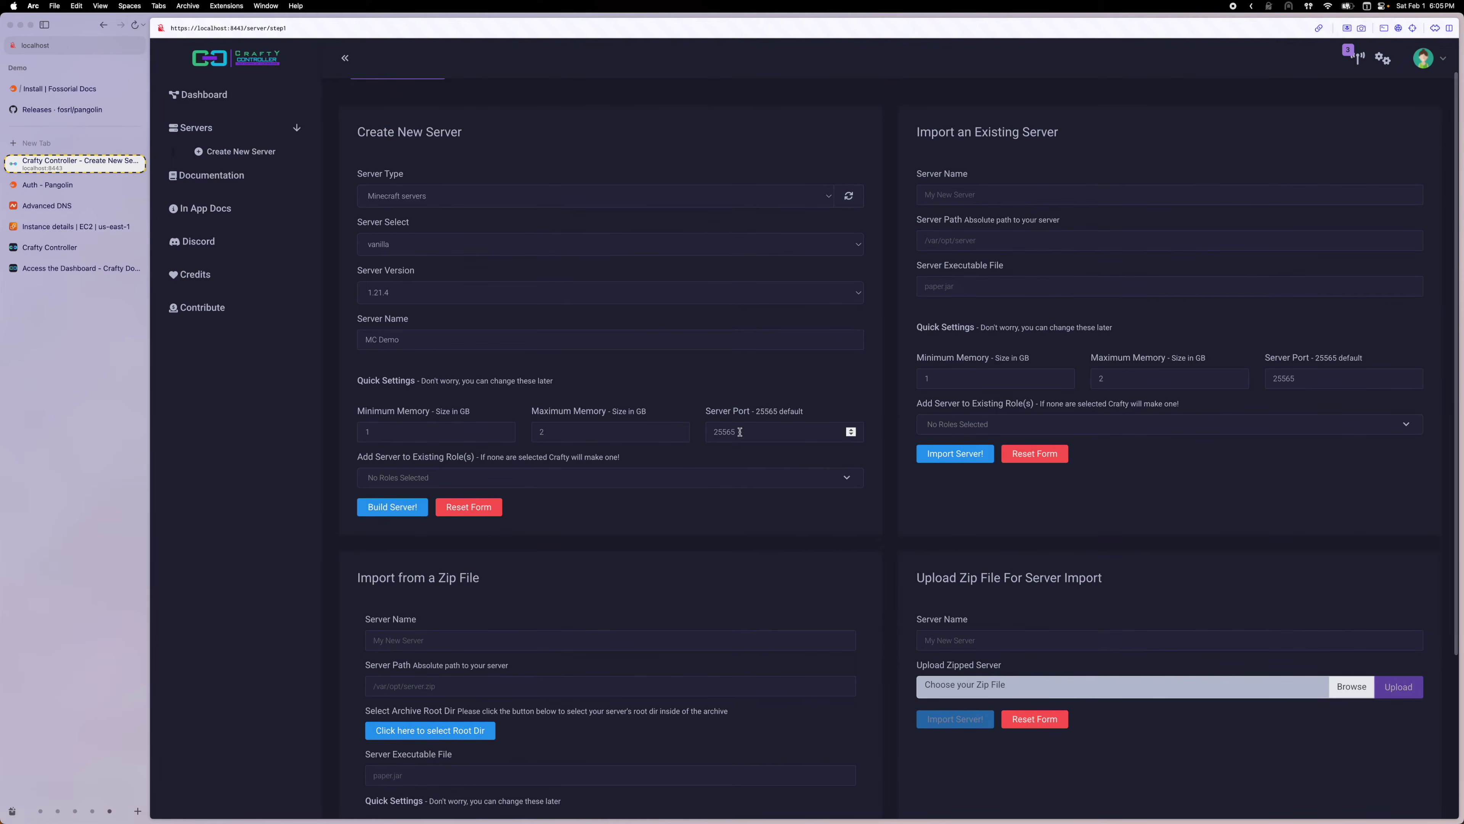
double_click(740, 432)
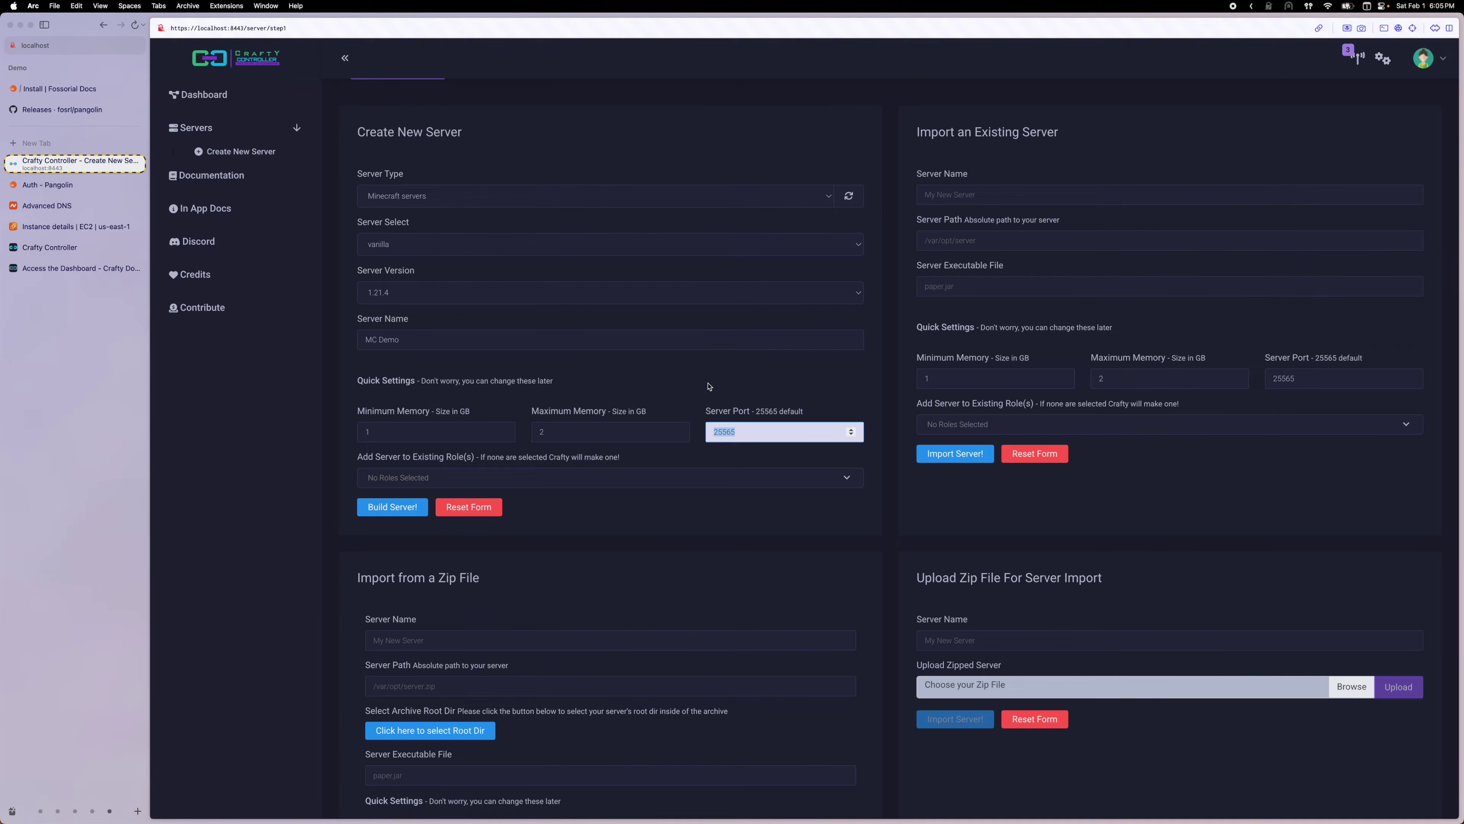
left_click(693, 383)
left_click(369, 500)
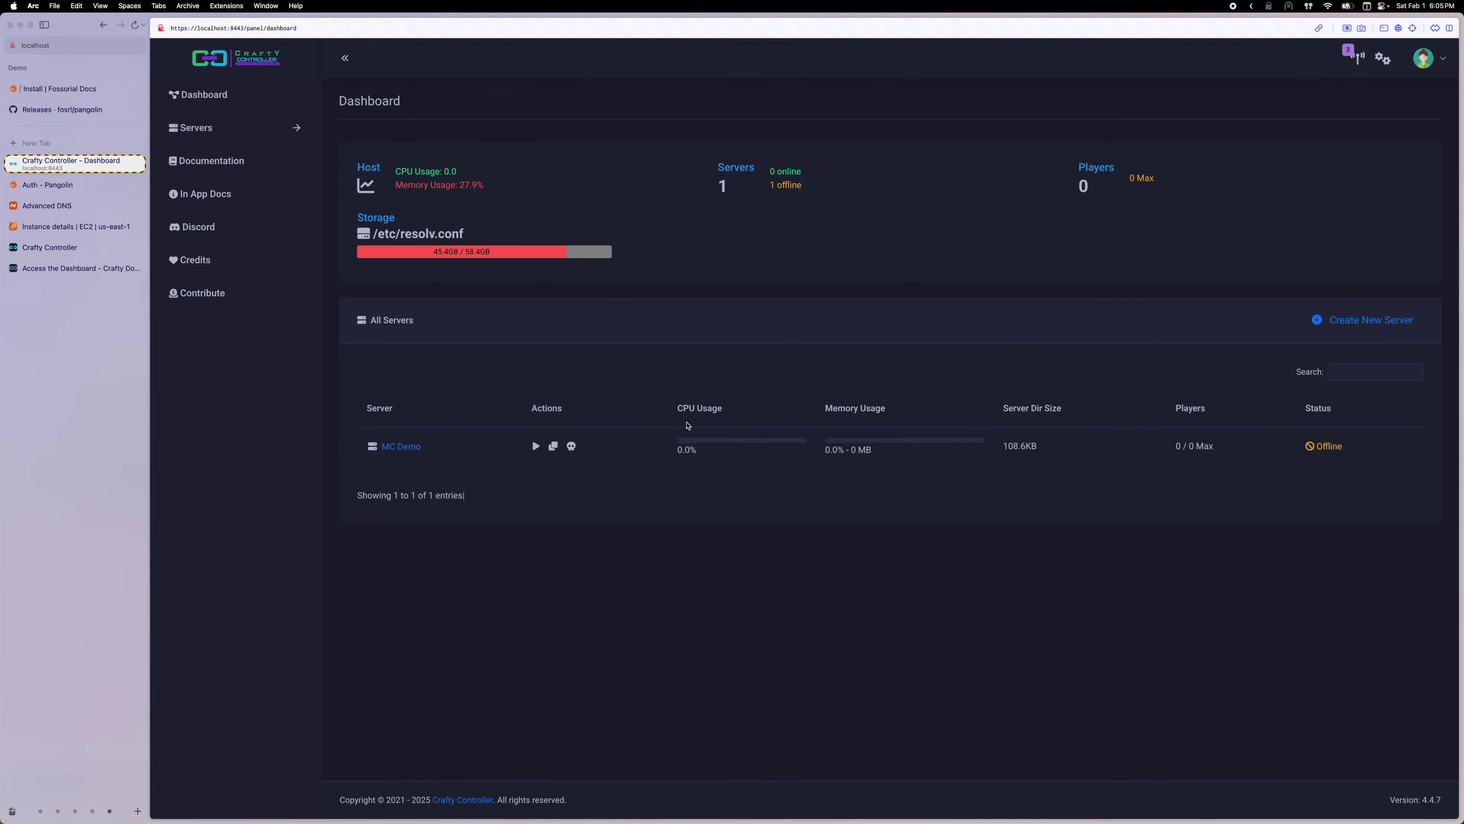
Try starting MC Demo from the dashboard, dismiss the missing-executable error, and open its details
left_click(537, 446)
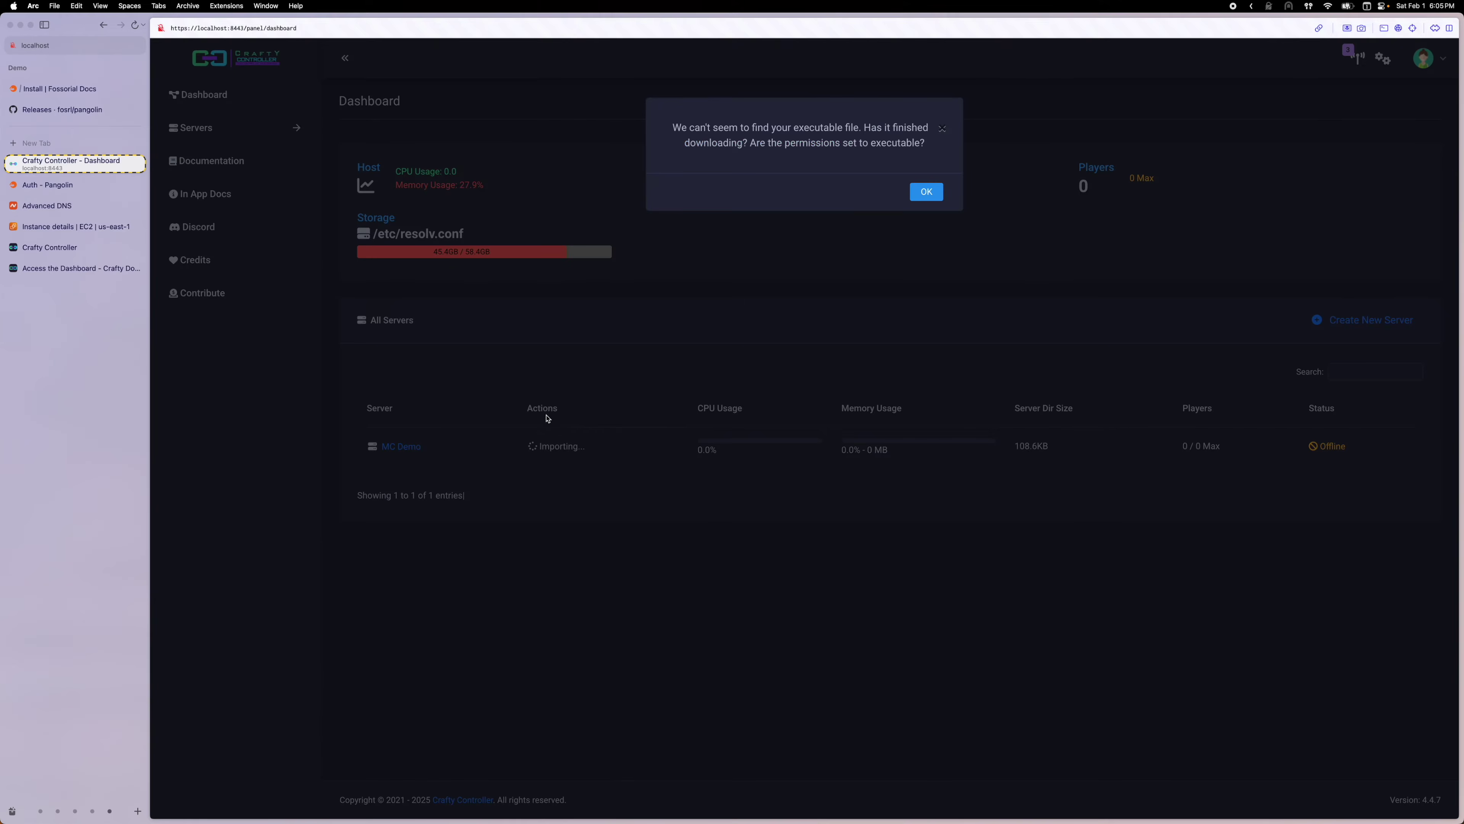
left_click(928, 193)
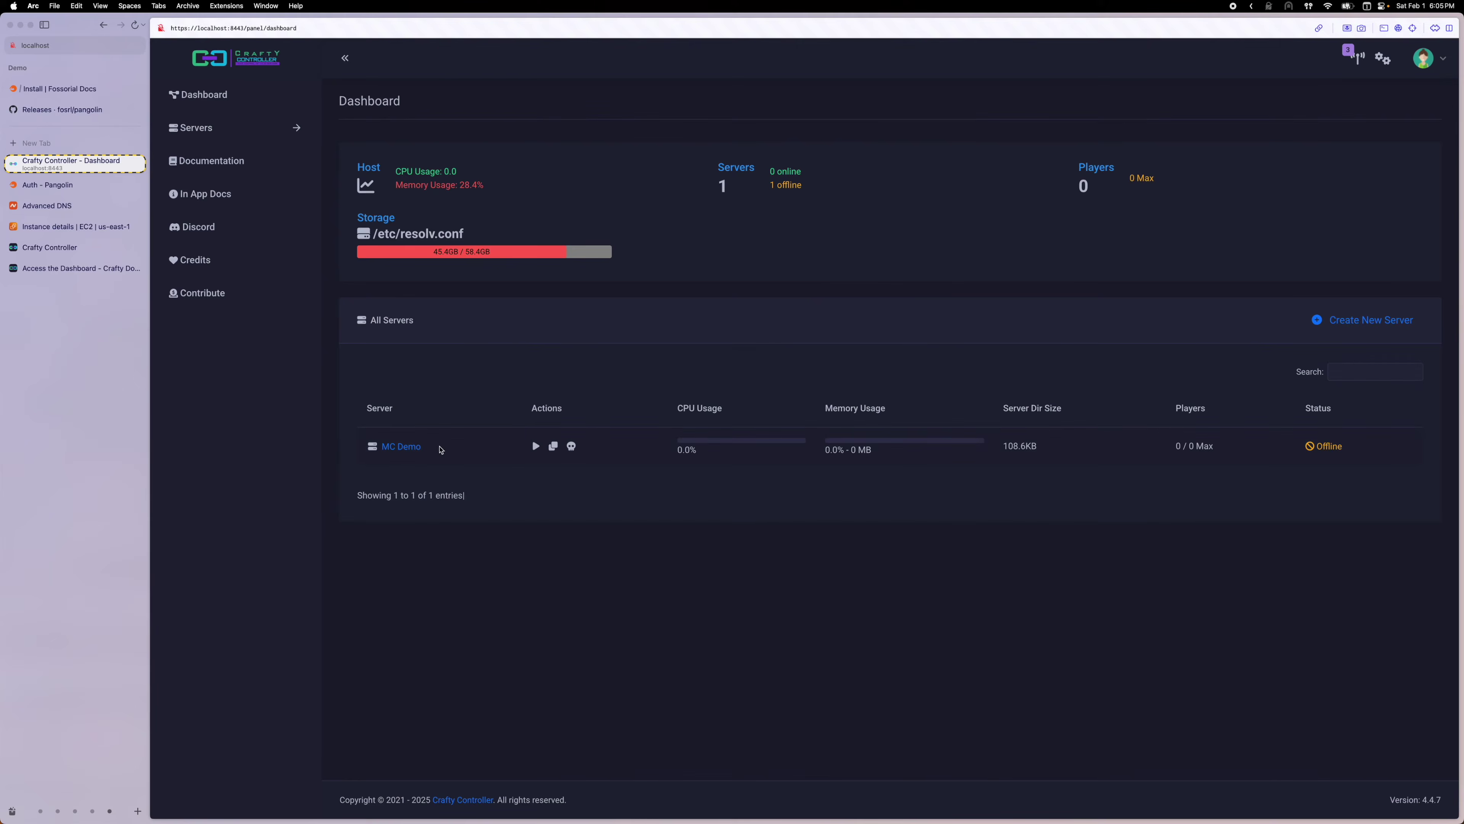
left_click(404, 446)
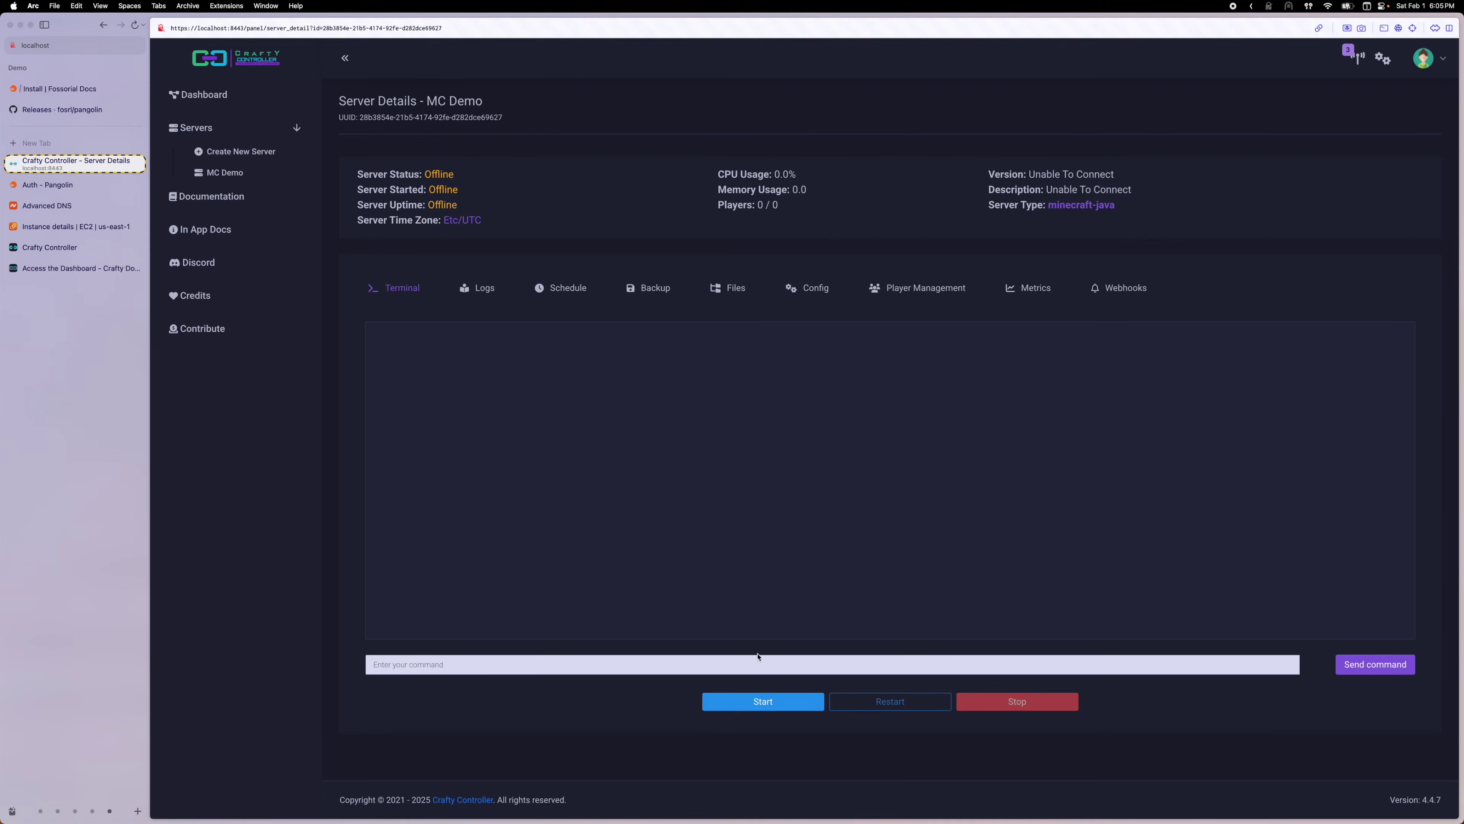
Start MC Demo, accept the Minecraft EULA and port notice, then switch to Pangolin's login page
left_click(753, 700)
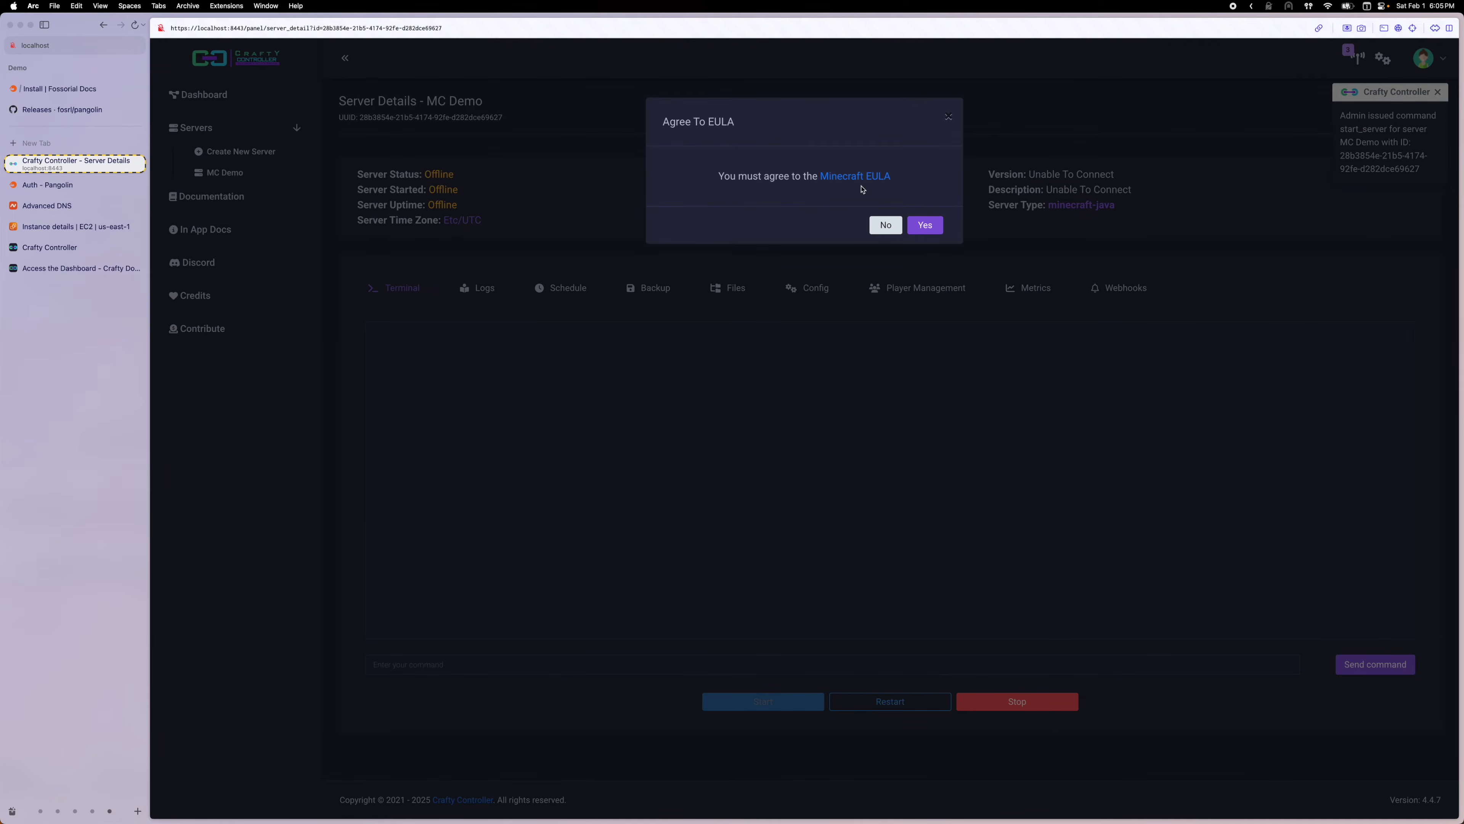
left_click(926, 225)
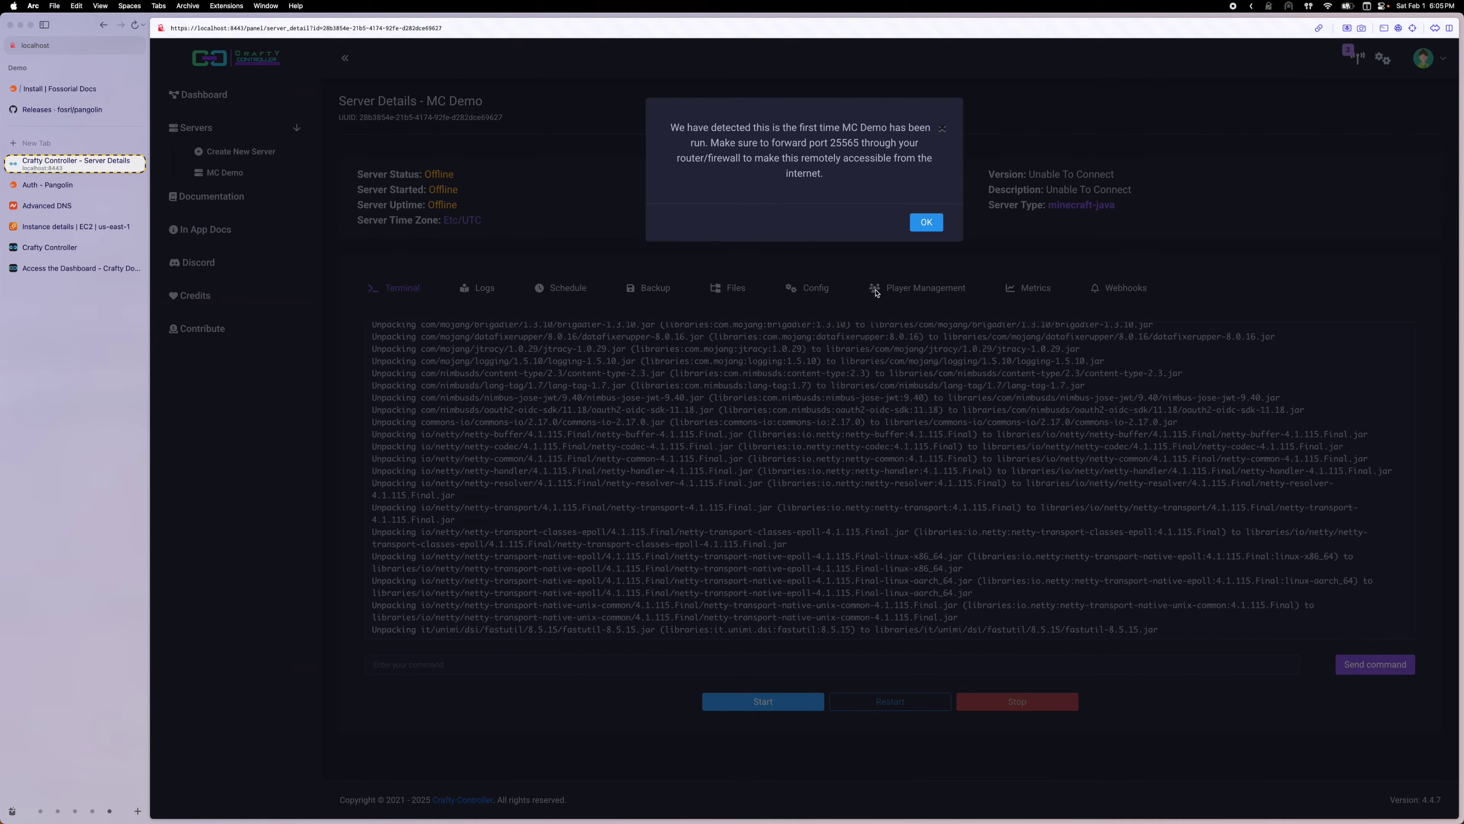
left_click(925, 223)
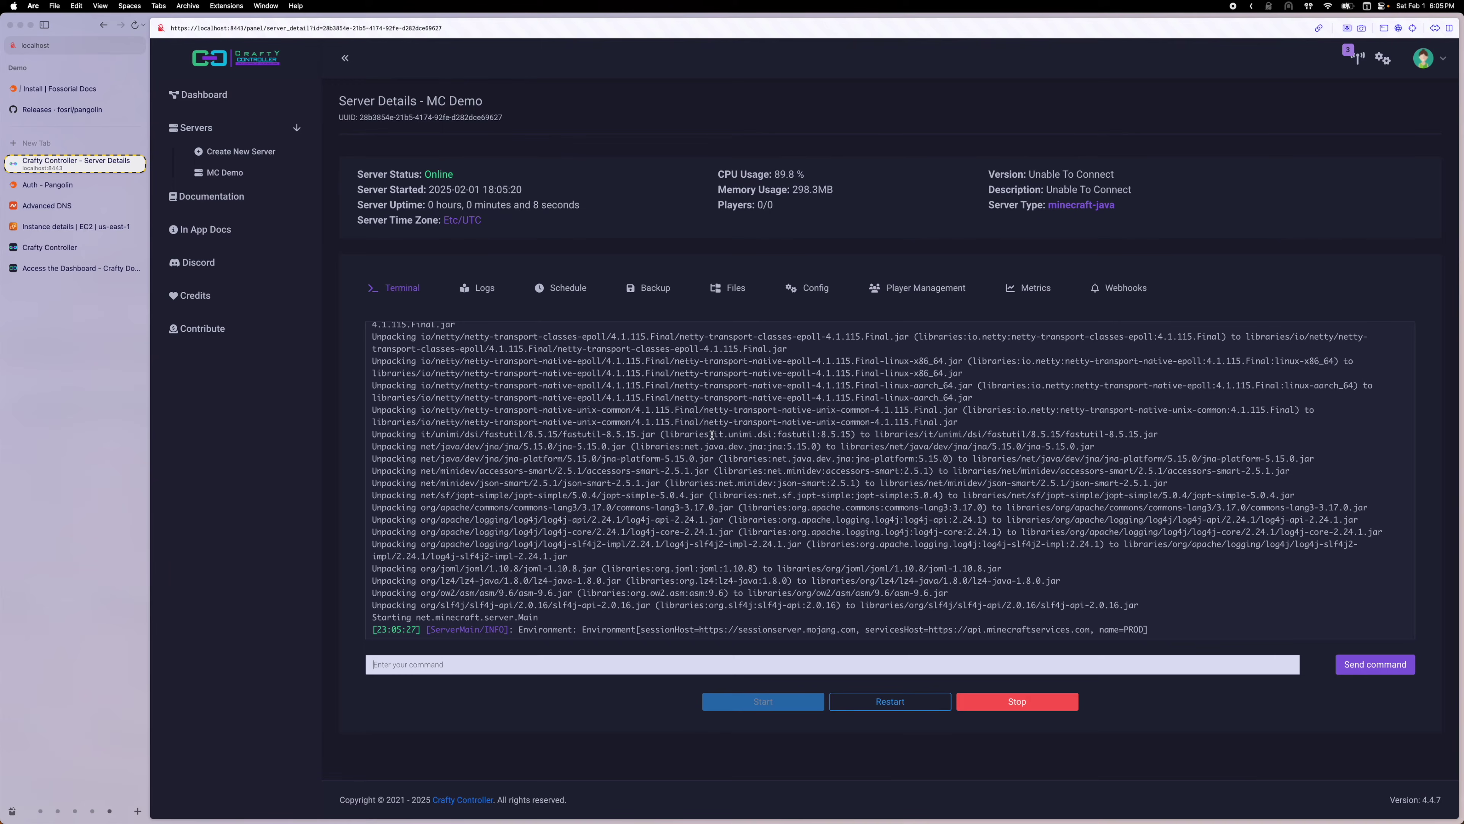
left_click(81, 185)
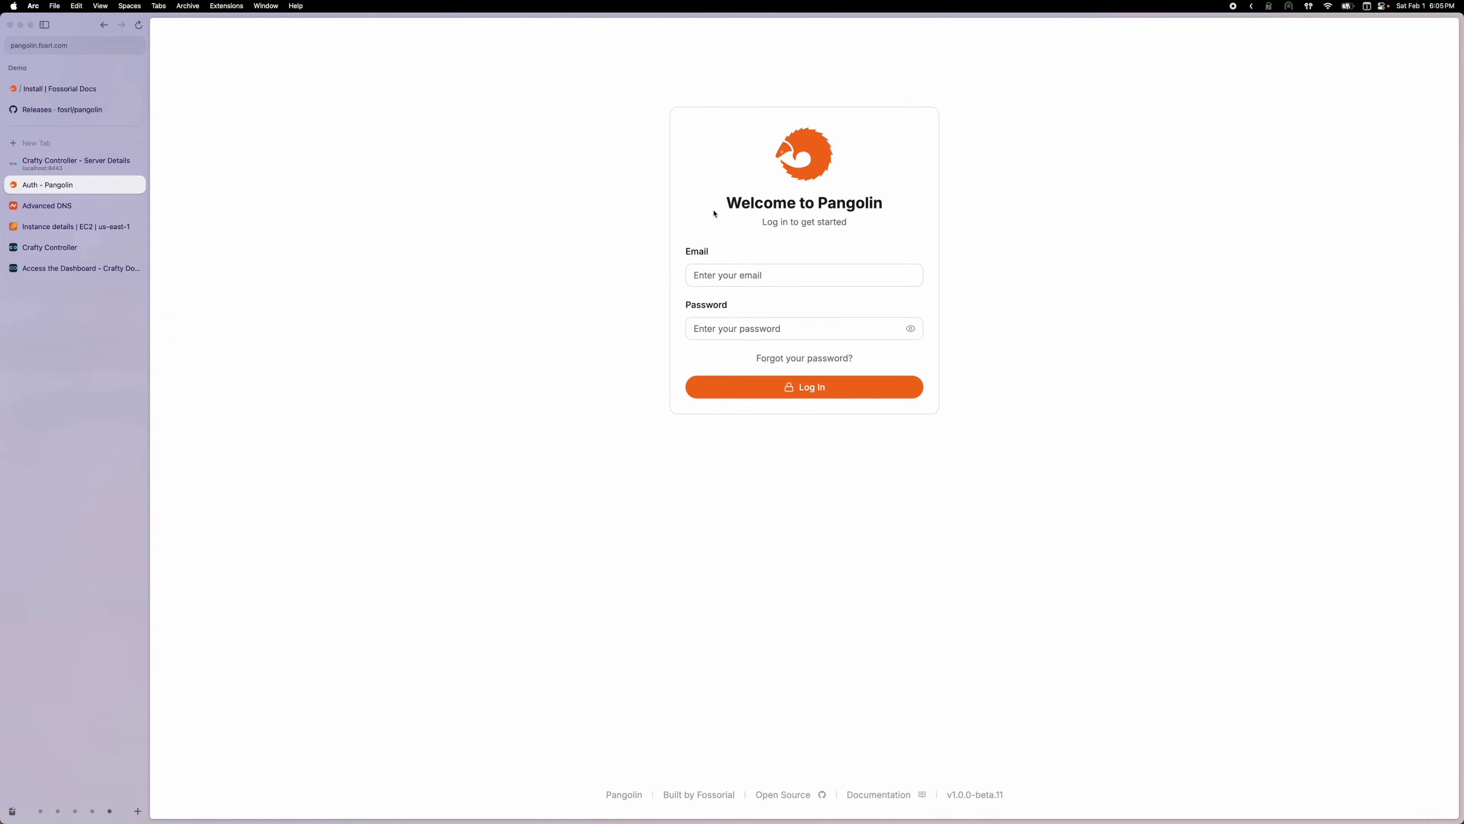
Log in to Pangolin with the account e-mail and password, declining to save the password
left_click(724, 272)
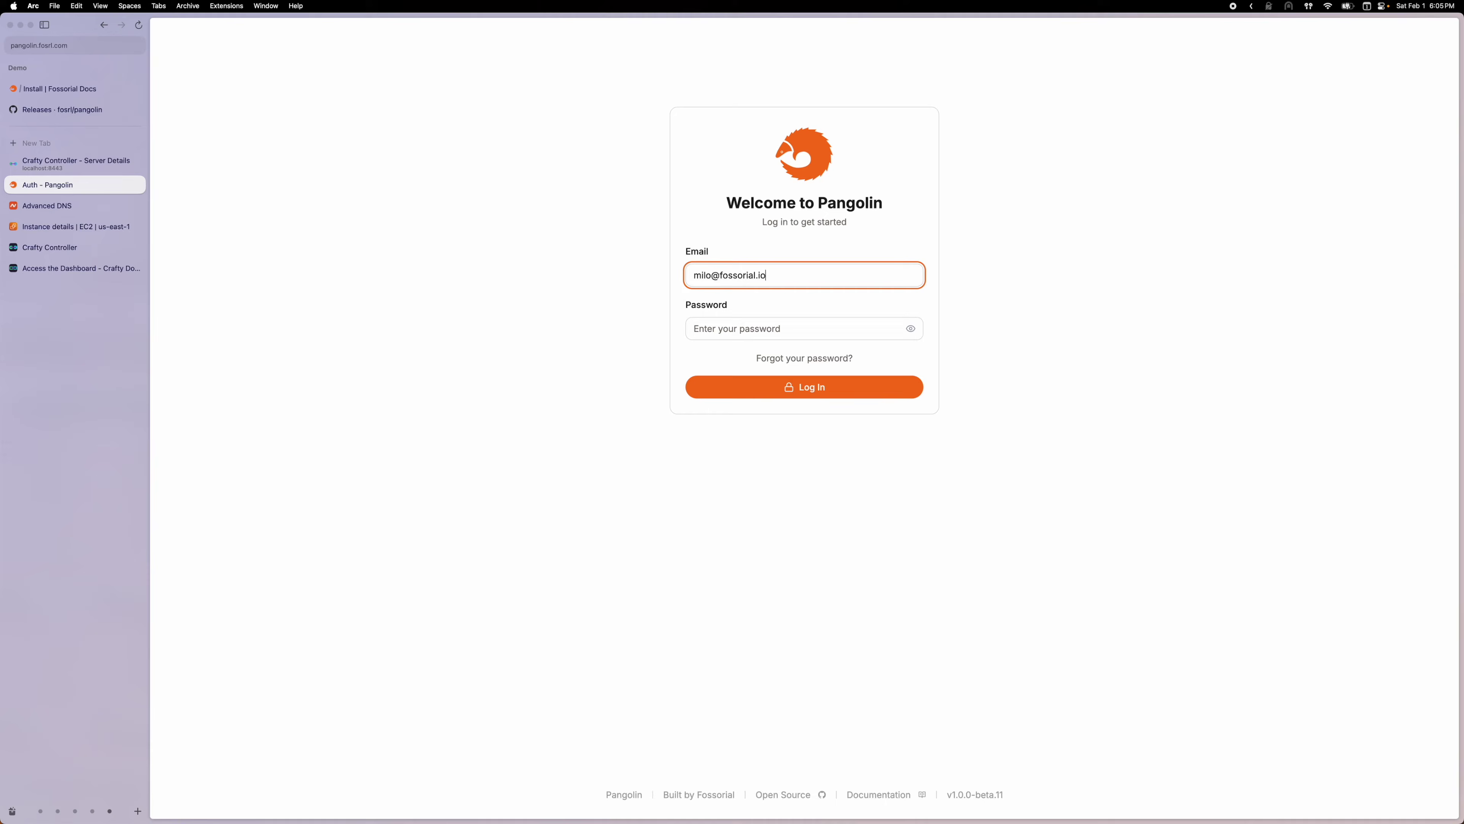
key("Tab")
type("••••••••••••")
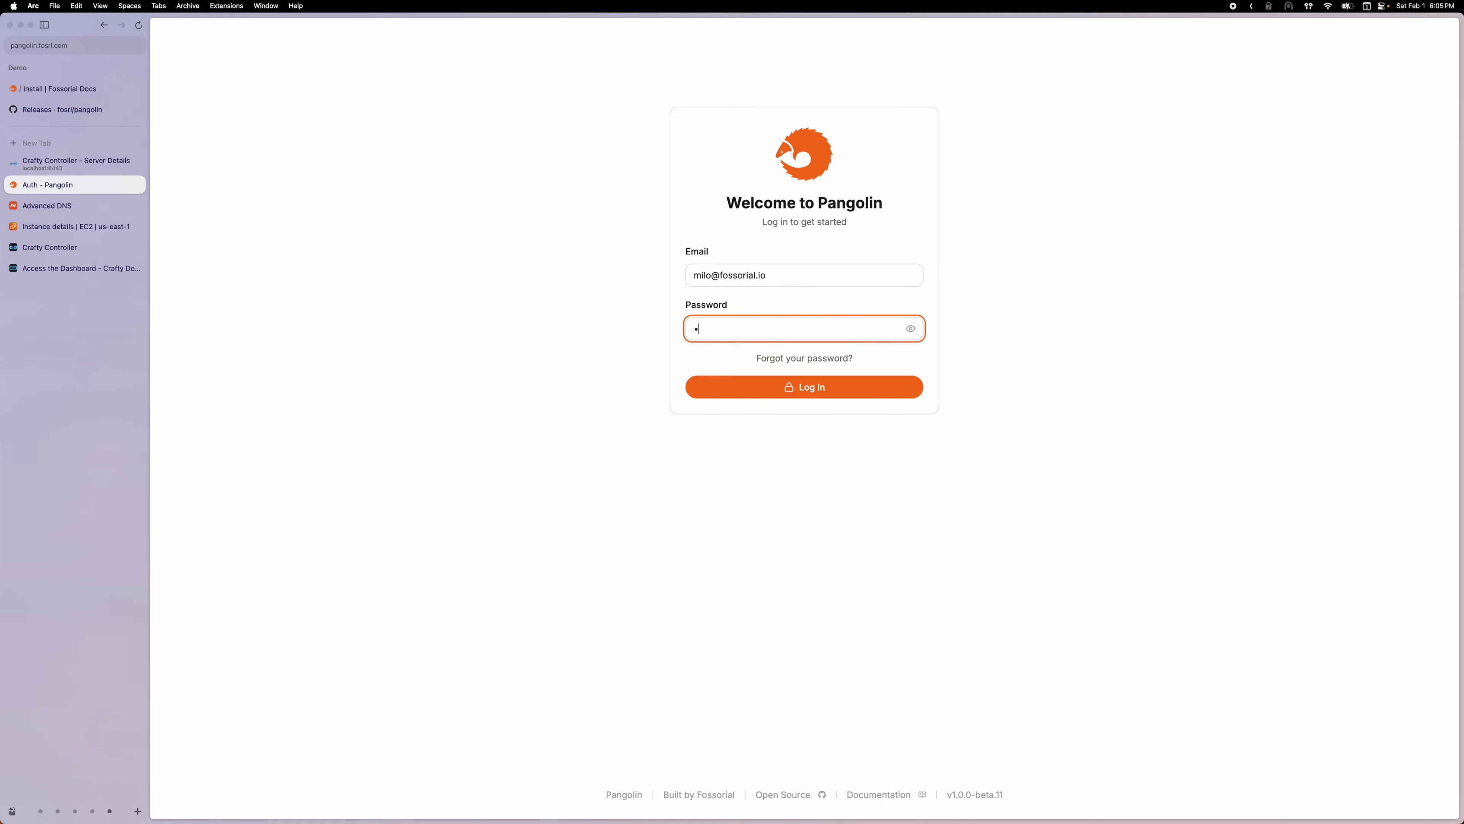
key("Return")
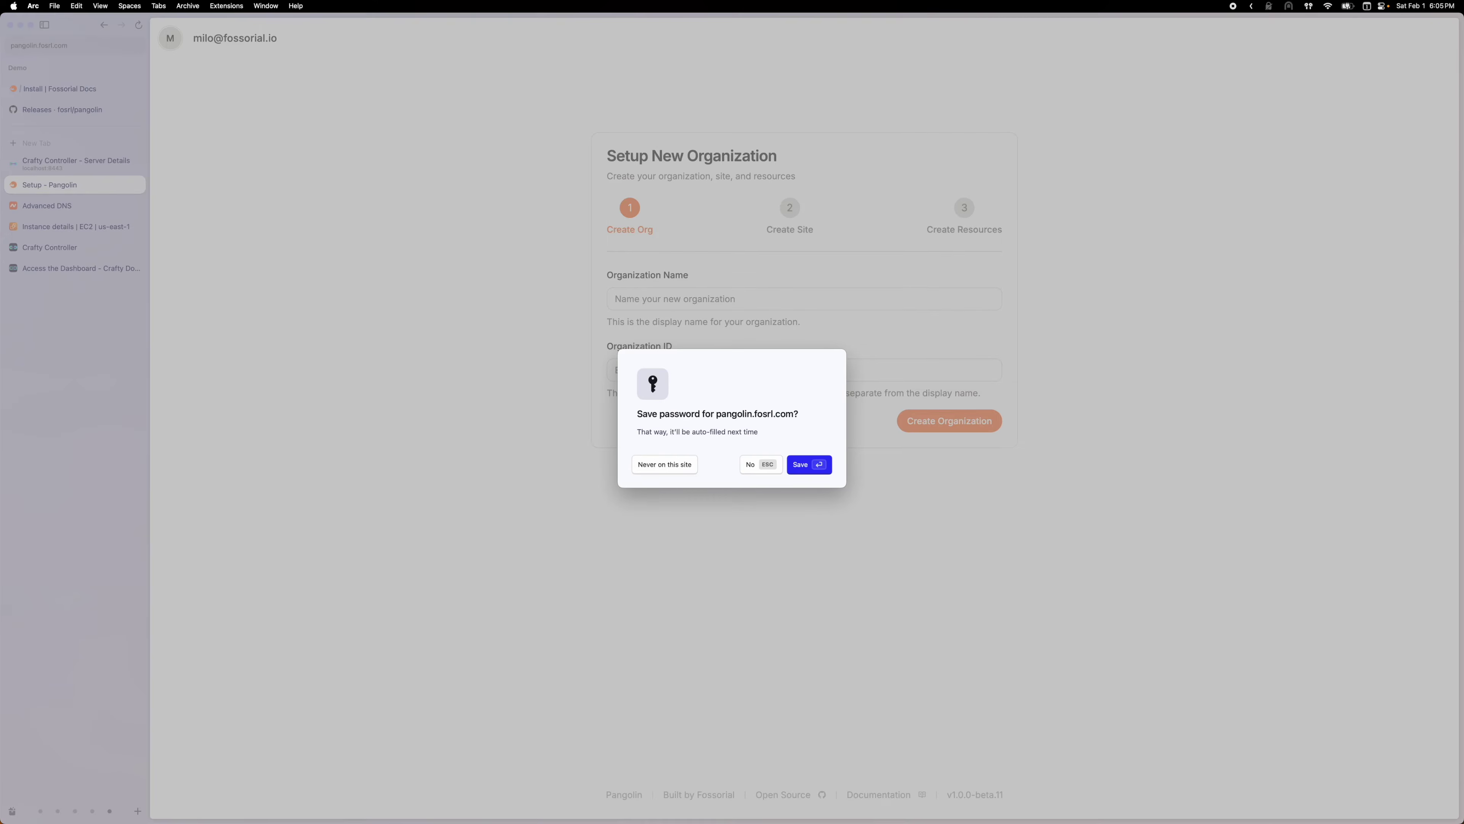
left_click(753, 460)
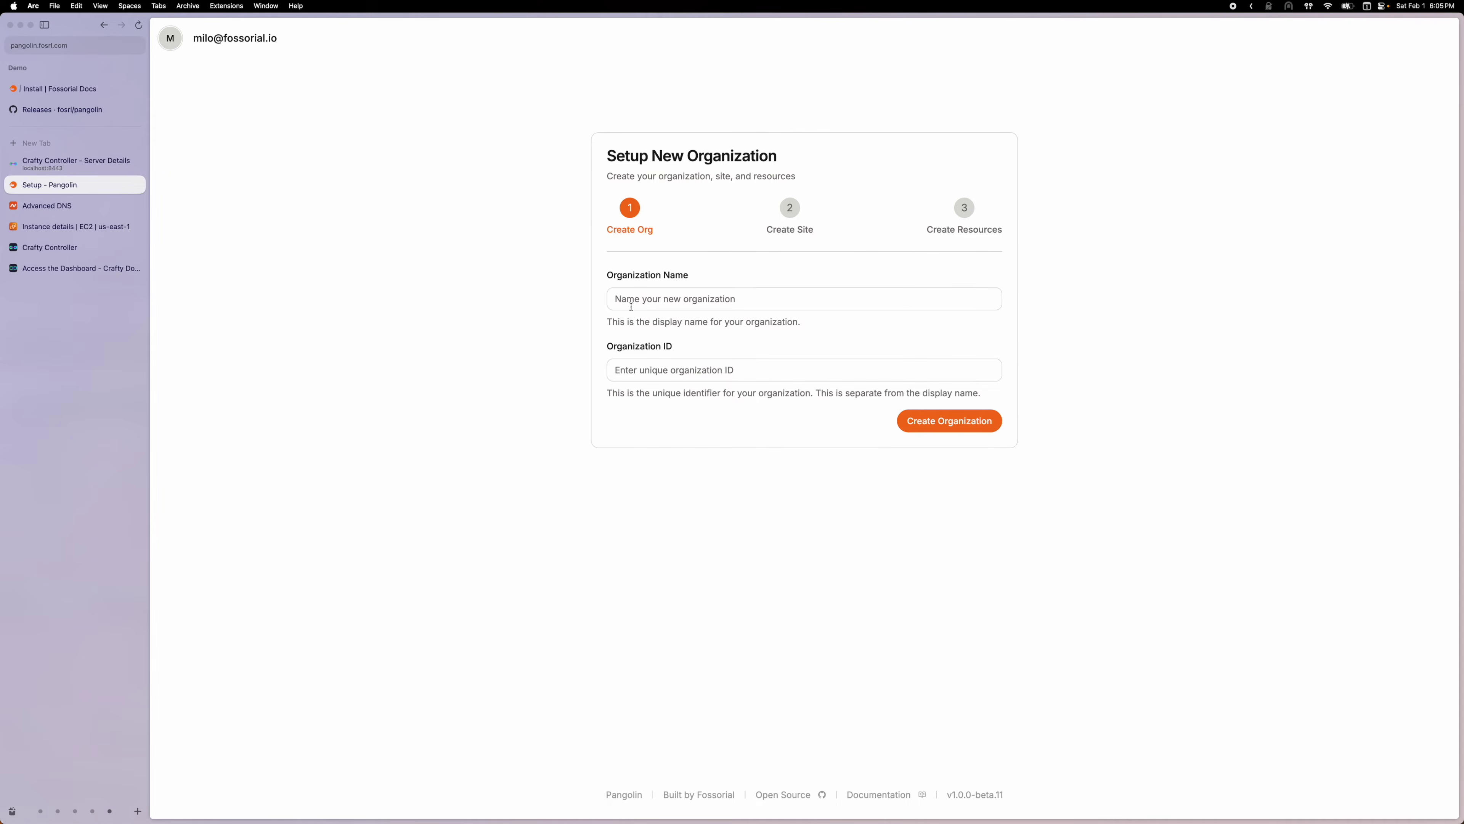
Create an organization named Lab with ID lab
left_click(646, 300)
type("Lab")
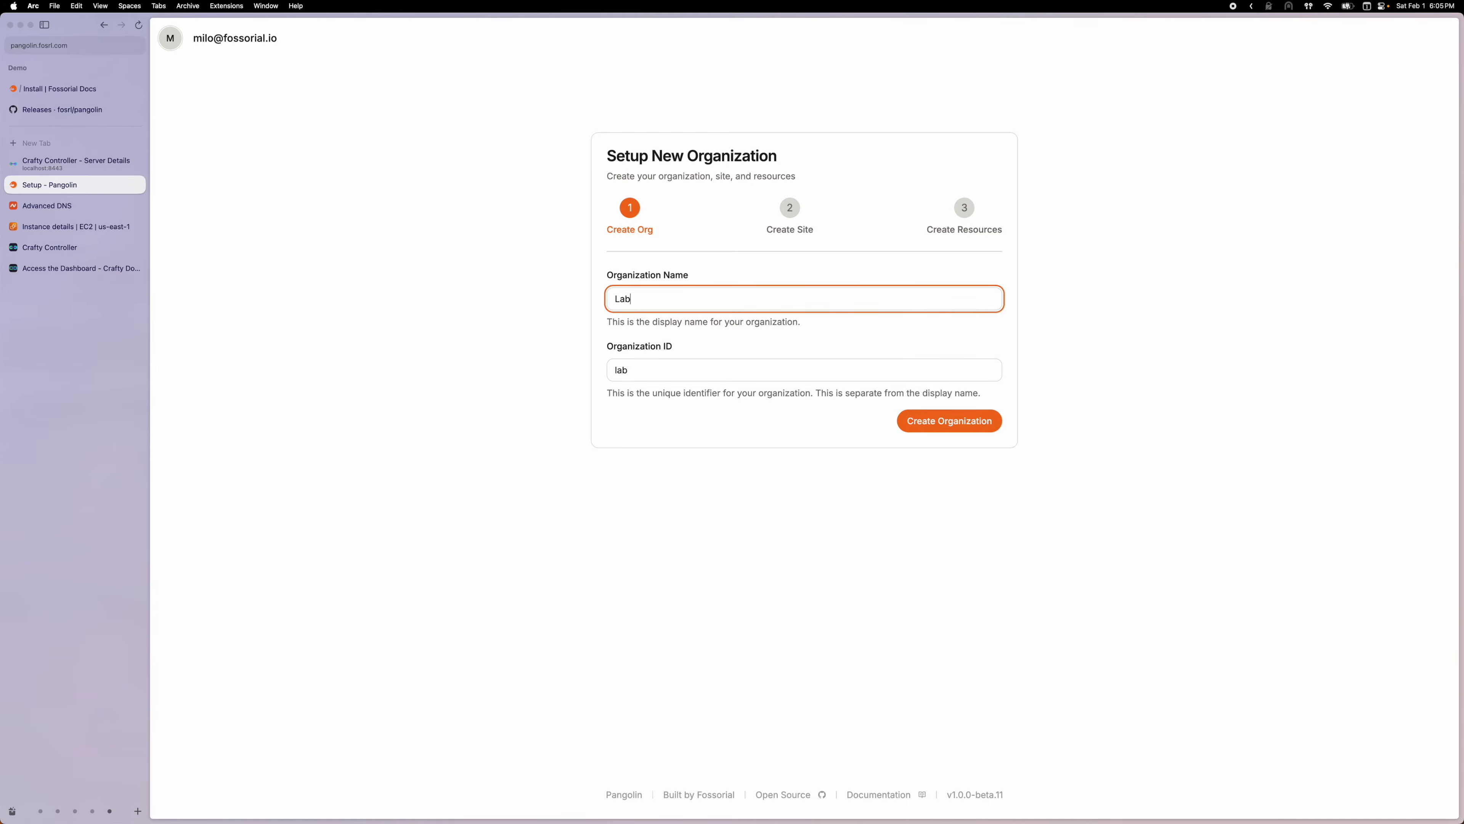
left_click(918, 422)
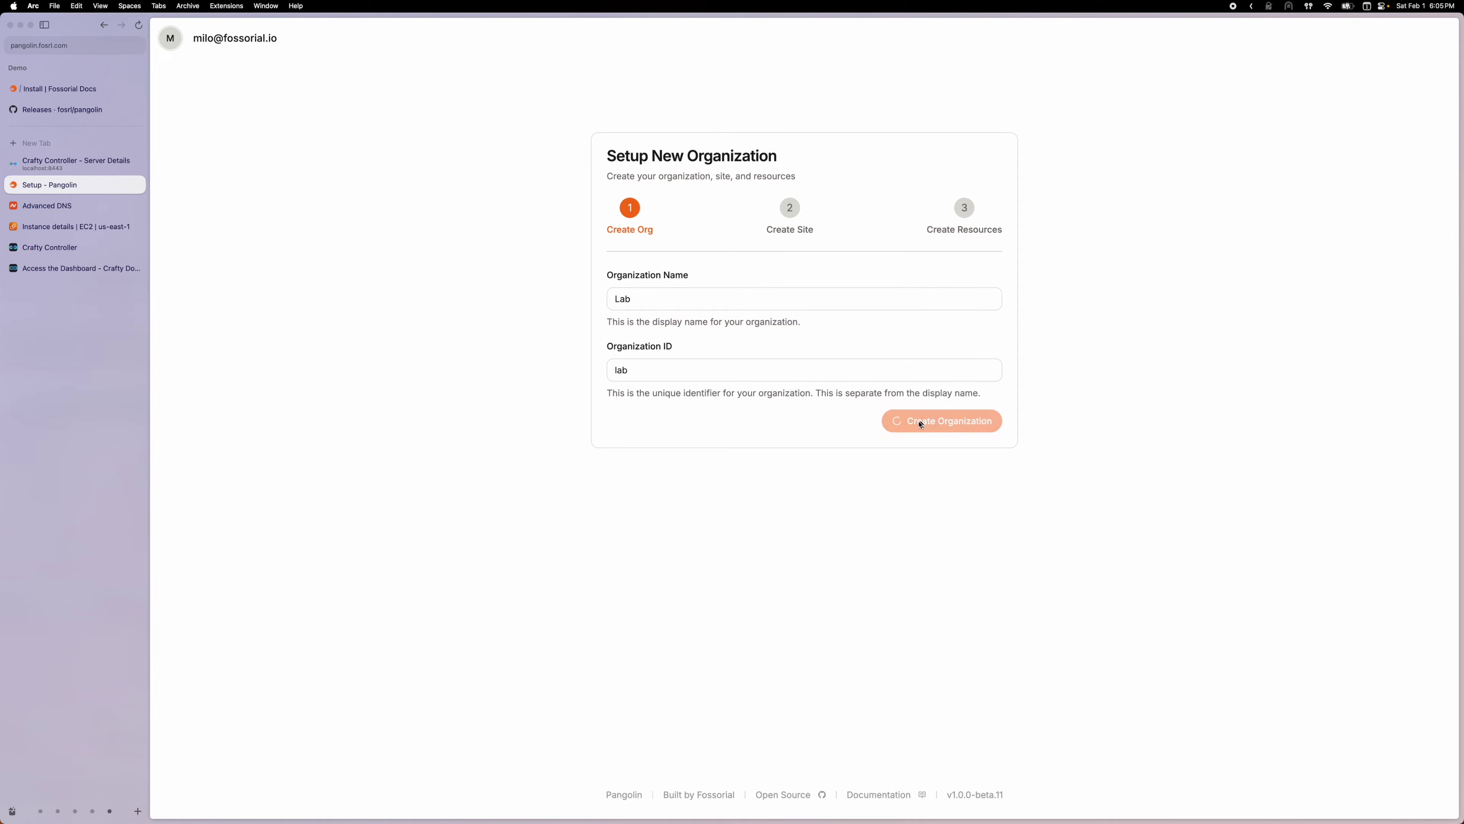
Create the Newt site Laptop after copying its newt command and confirming the config was copied
left_click(677, 291)
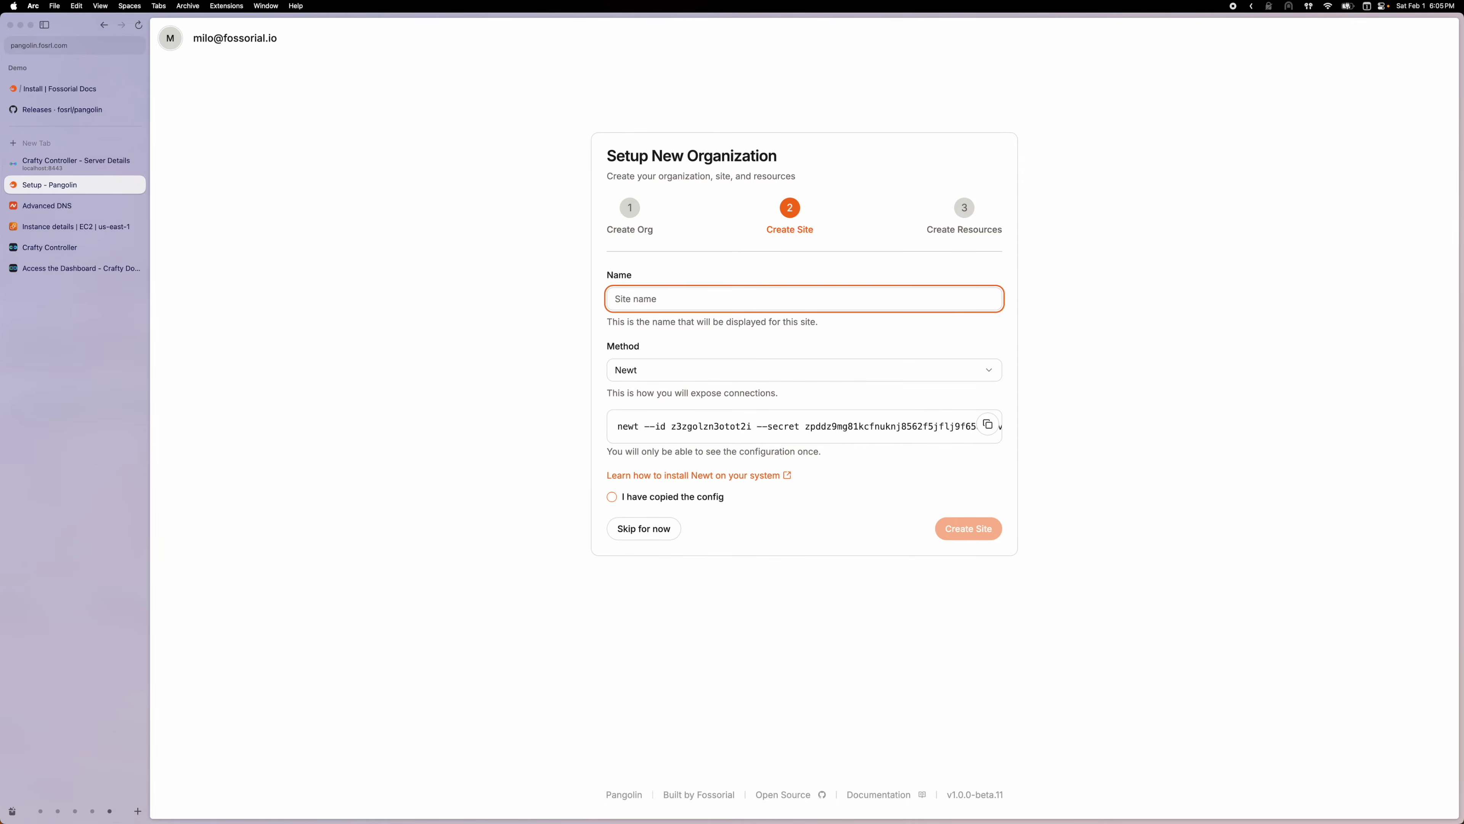
type("Laptop")
left_click(489, 394)
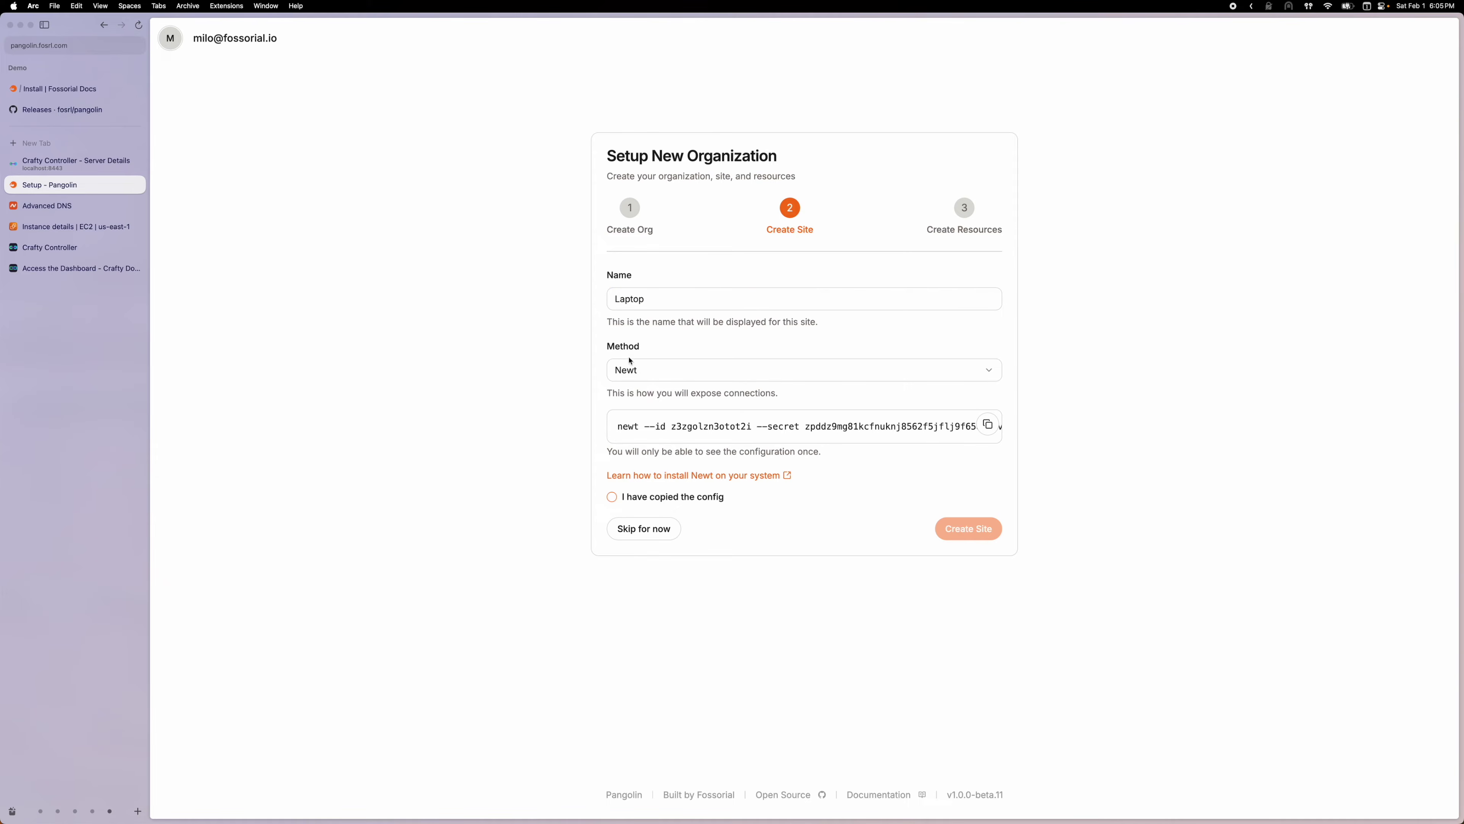
left_click(988, 431)
left_click(987, 425)
left_click(640, 497)
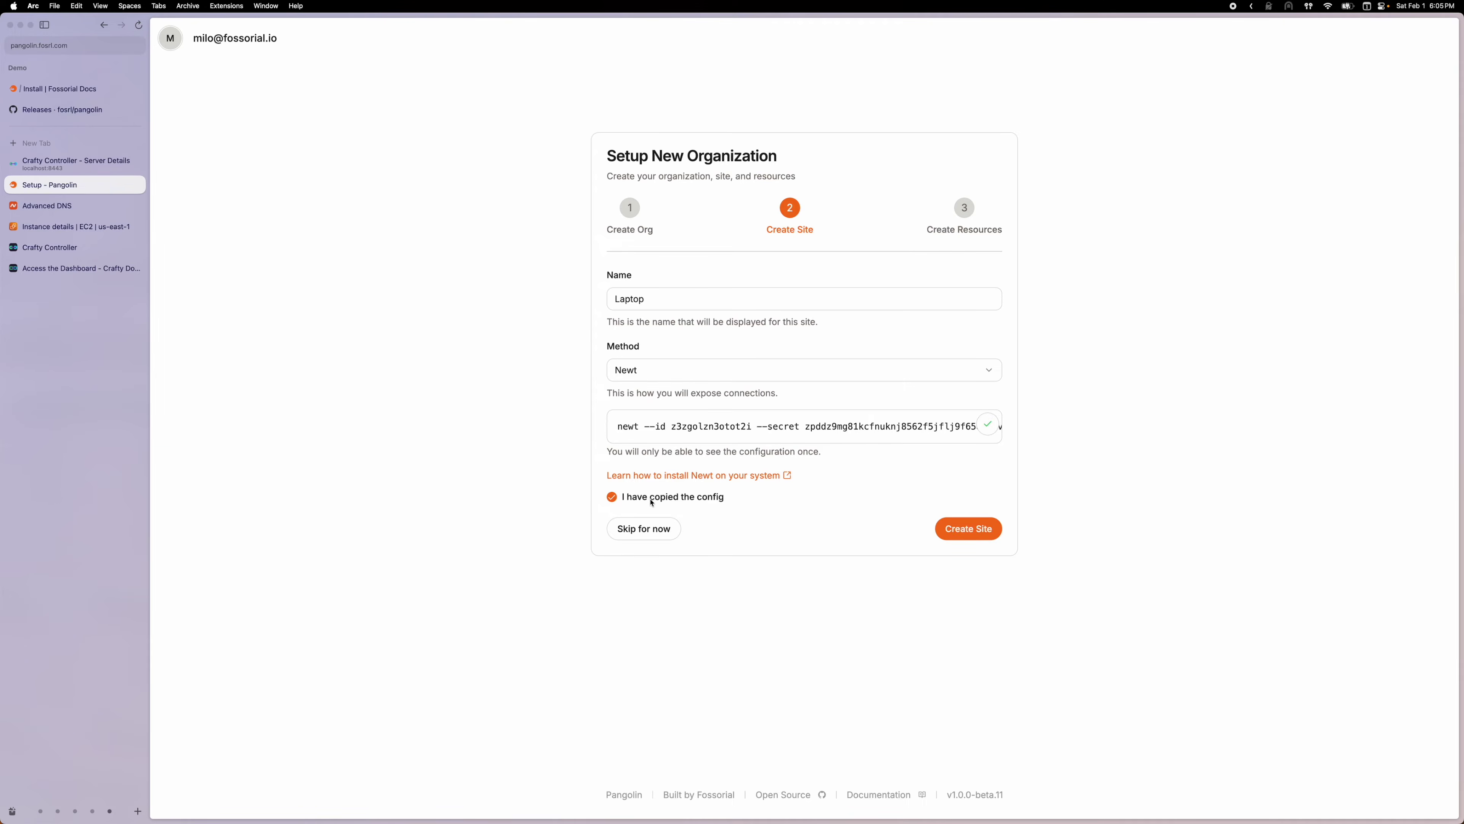
left_click(950, 528)
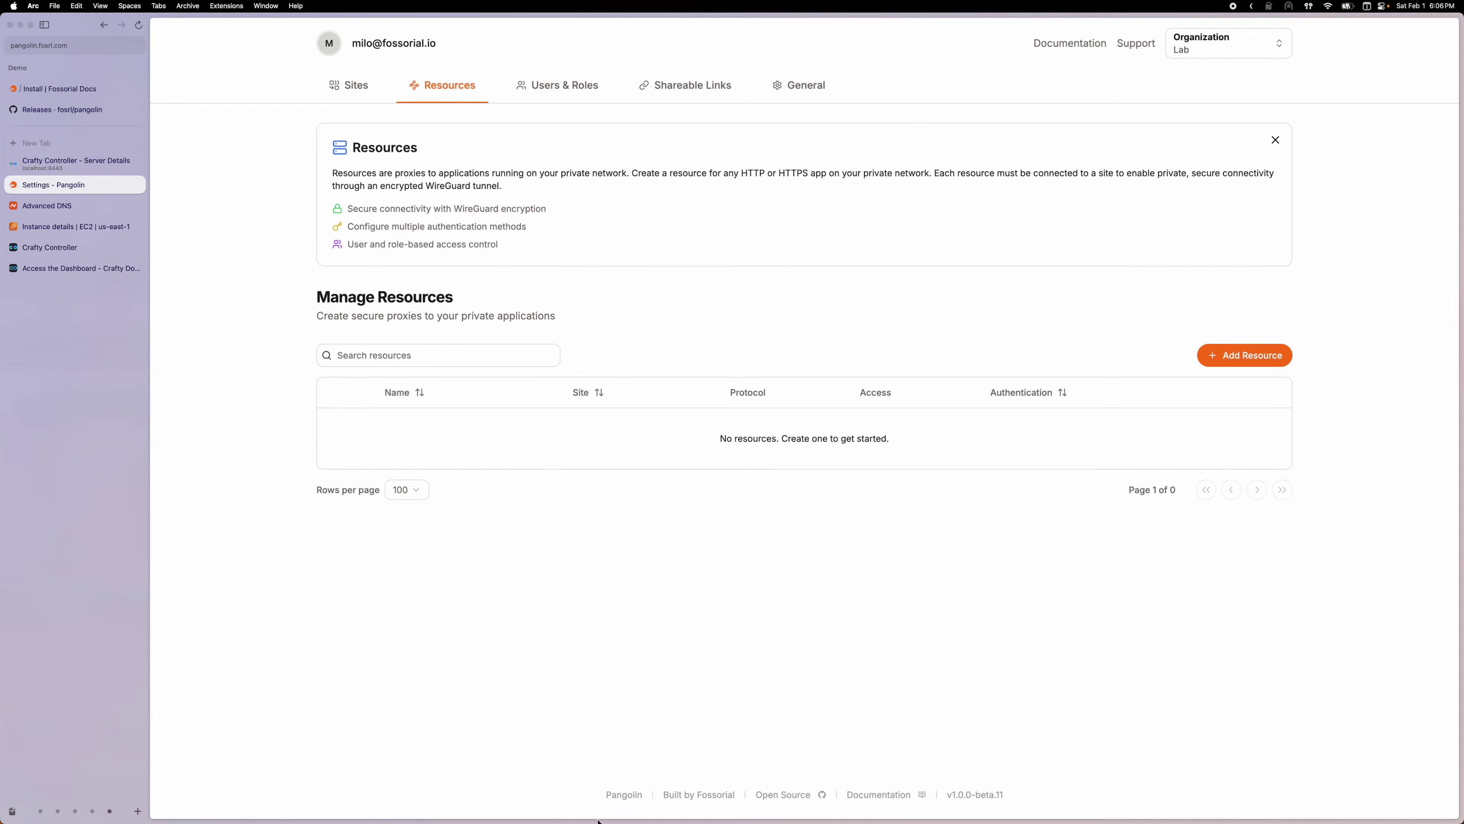
left_click(562, 796)
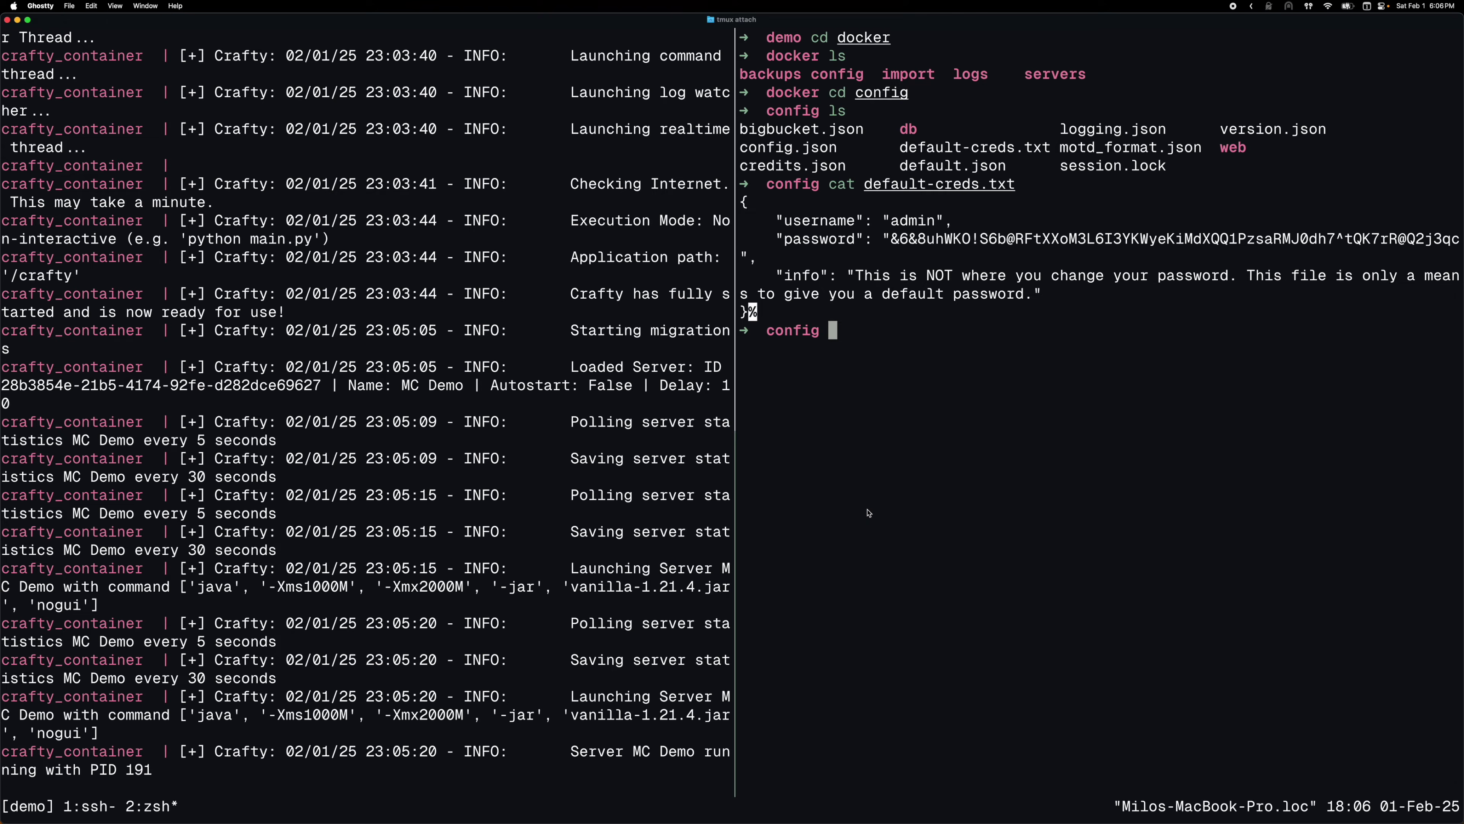
Move up from the config folder through docker to the demo folder, listing each directory
type("ls")
key("Return")
type("cd ..")
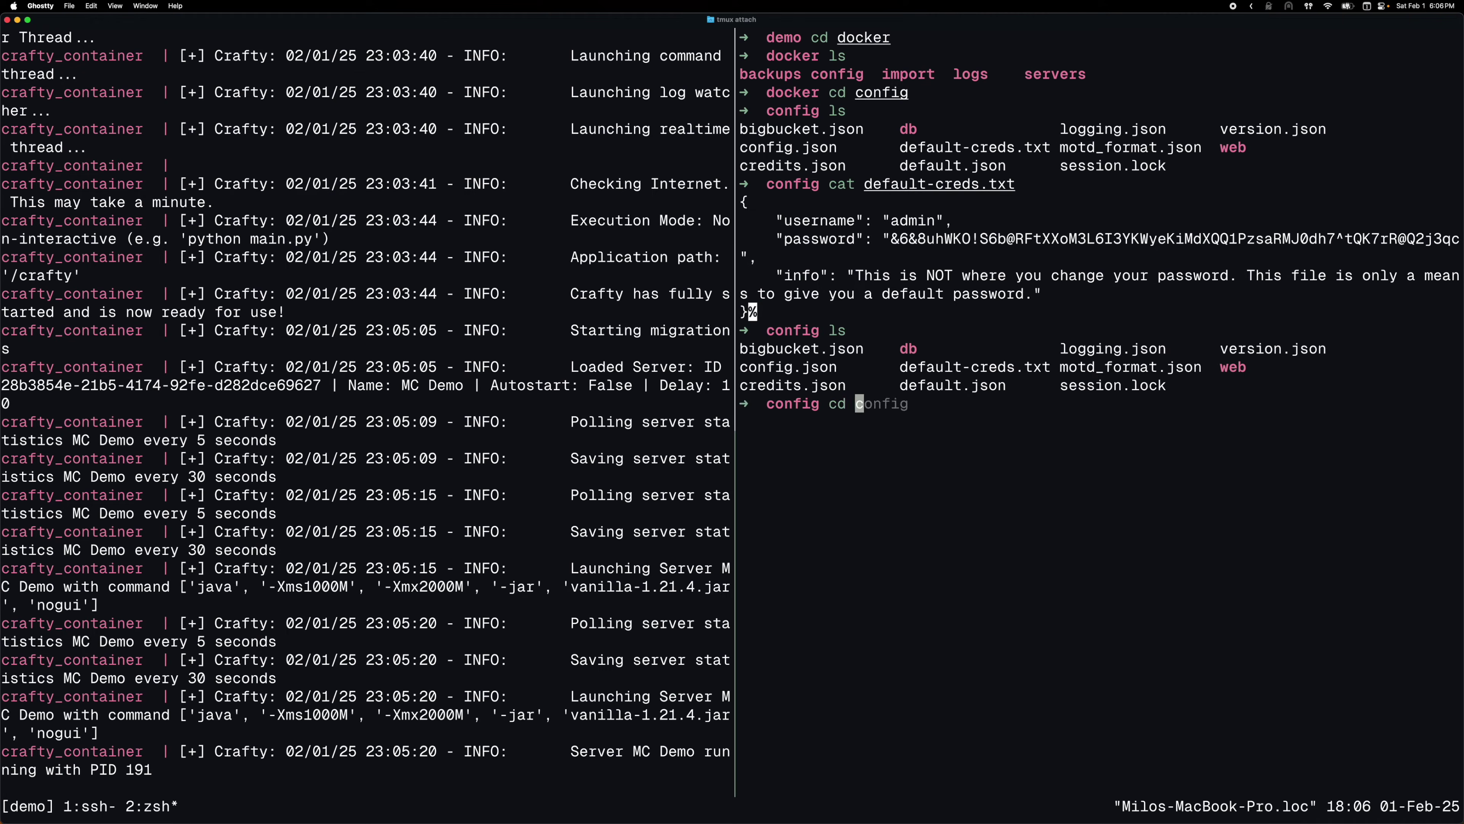
key("Return")
type("ls")
key("Return")
type("cd ..")
key("Return")
type("ls")
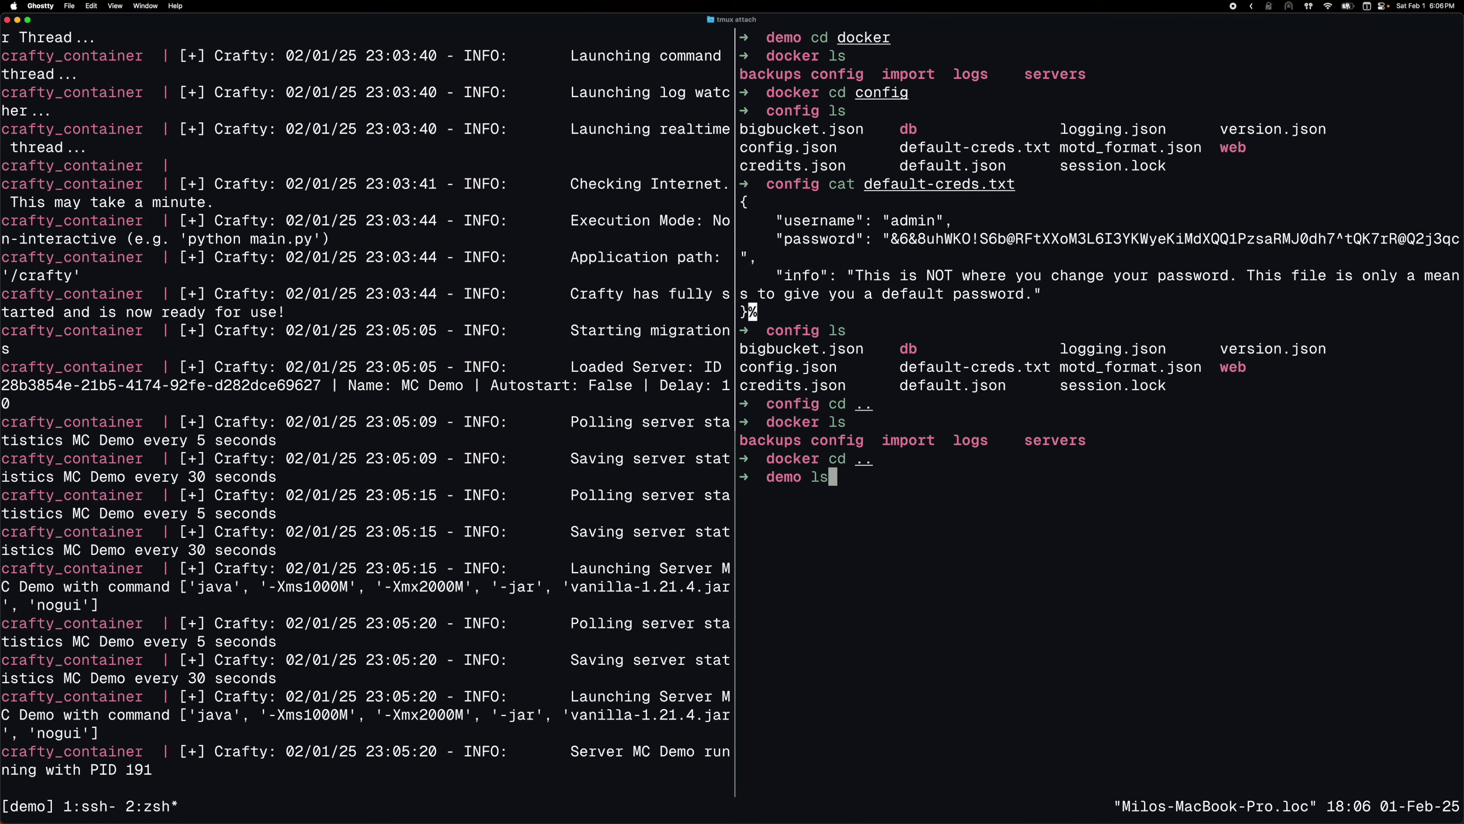
key("Return")
Create newt.txt in vim holding the pasted Newt command, then save and quit
type("vim newt")
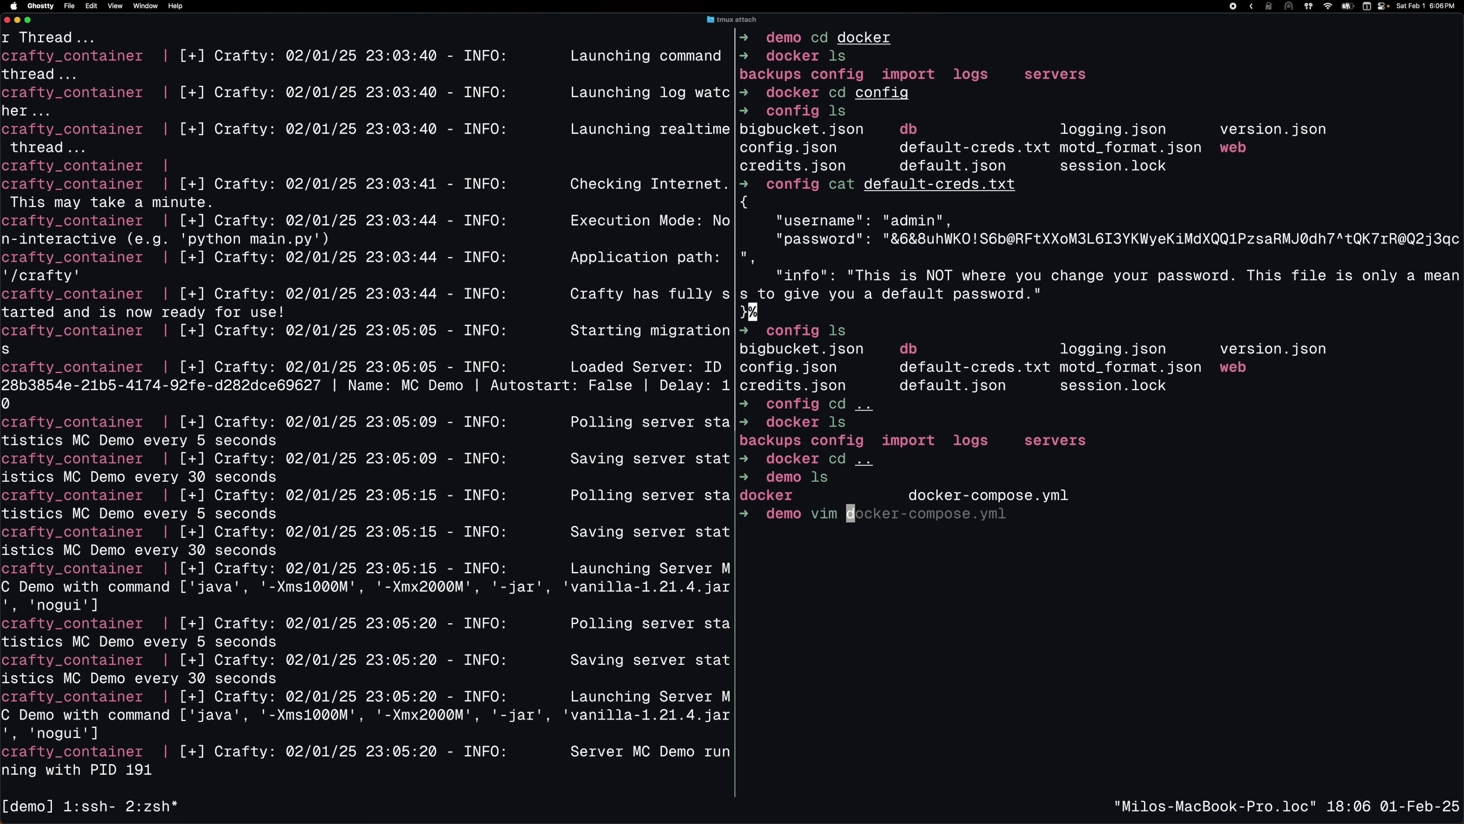
type(".txt")
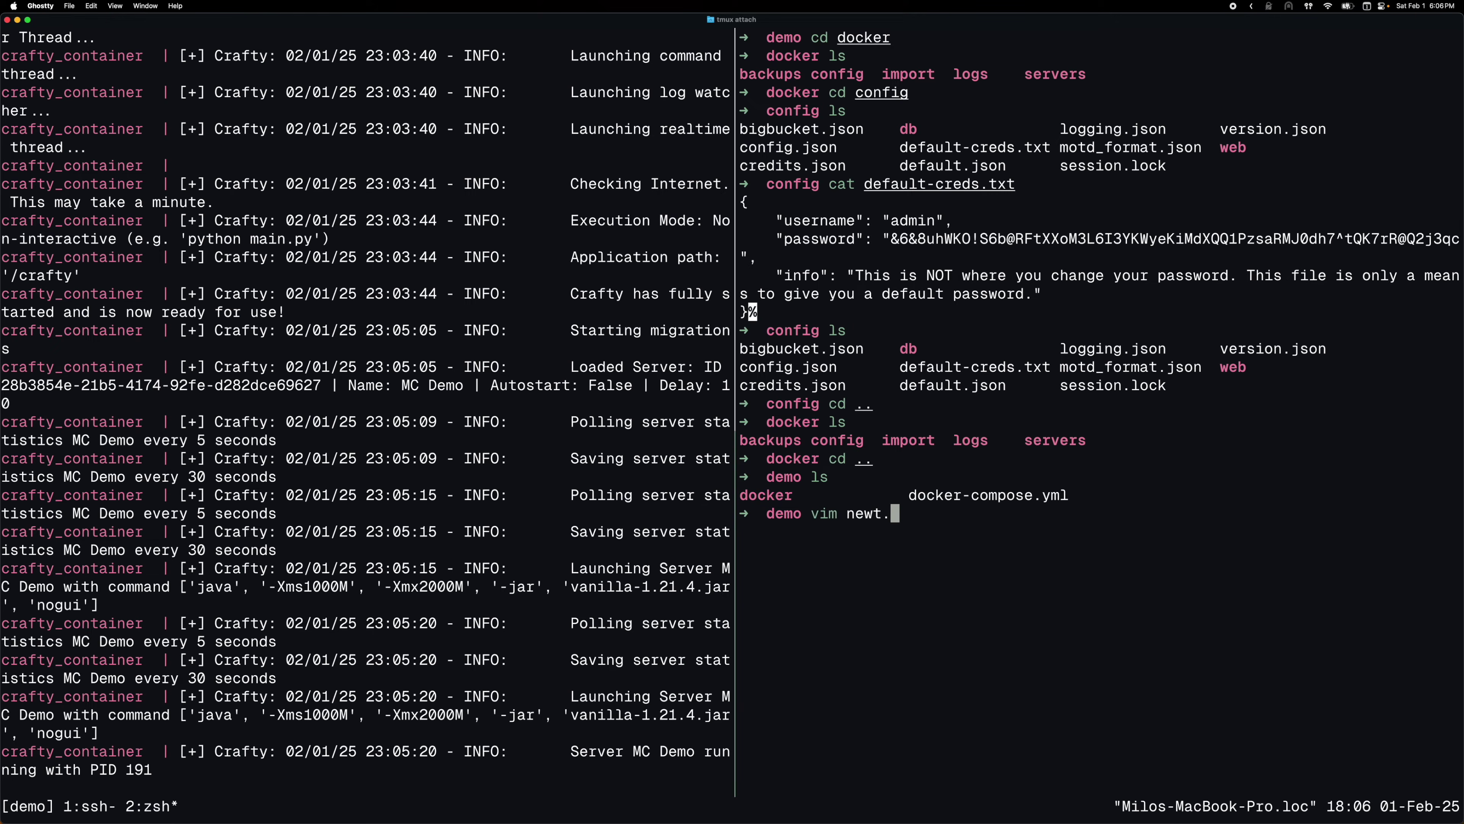
key("Return")
key("i")
key("super+v")
key("Escape")
type(":0")
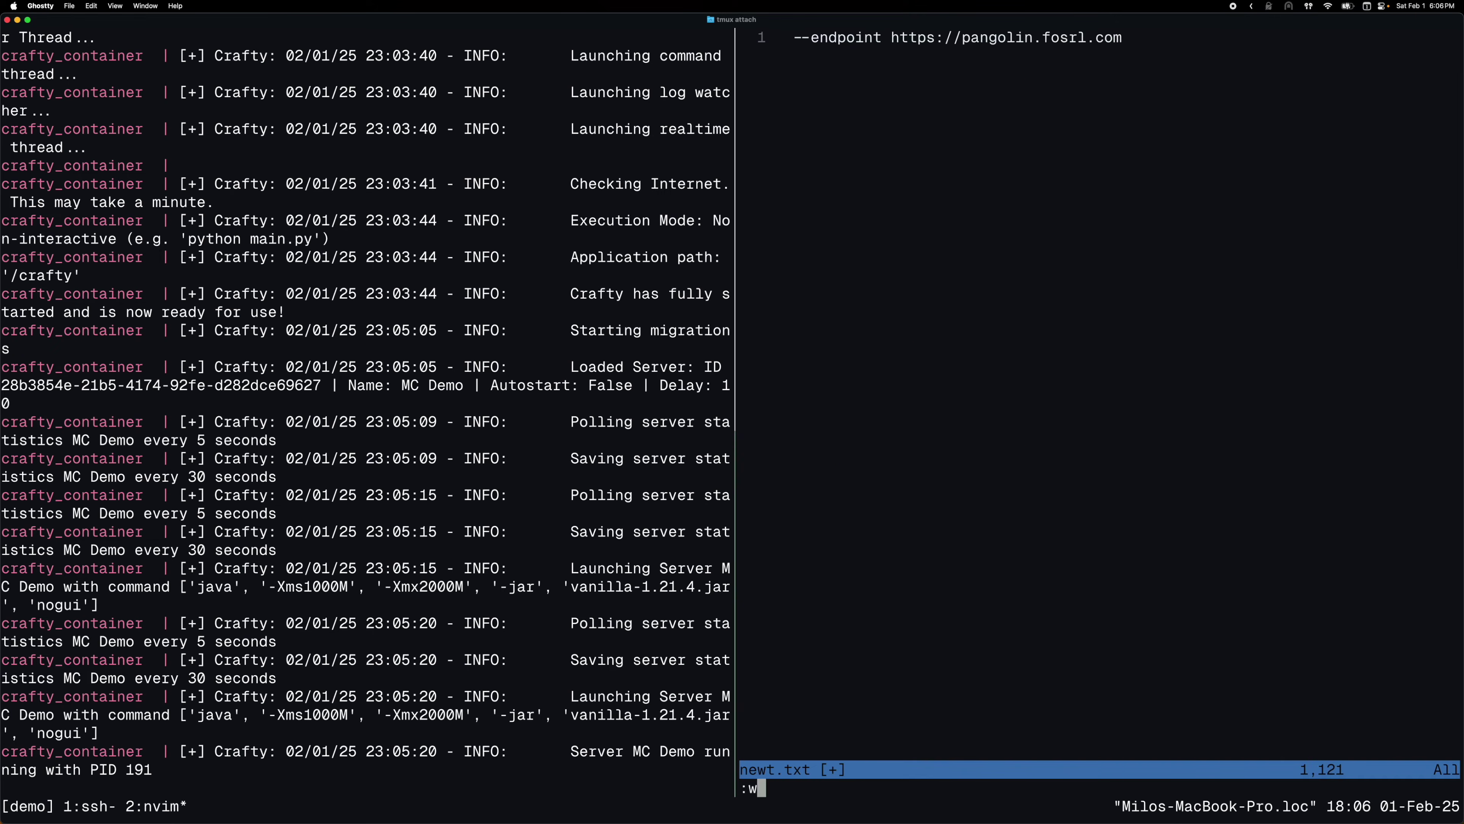
key("Return")
type("w:w")
key("Return")
type(":q")
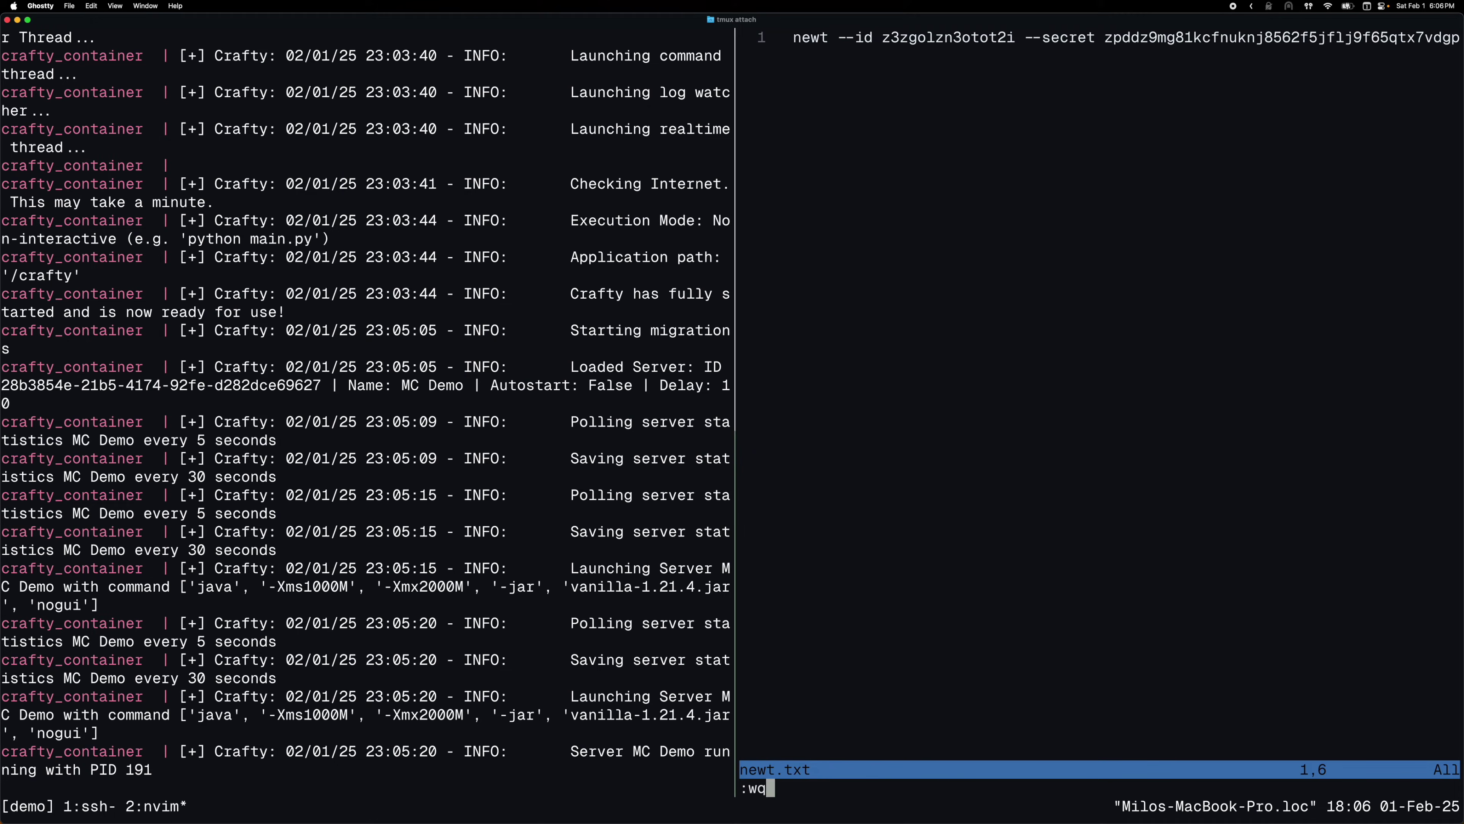
key("Return")
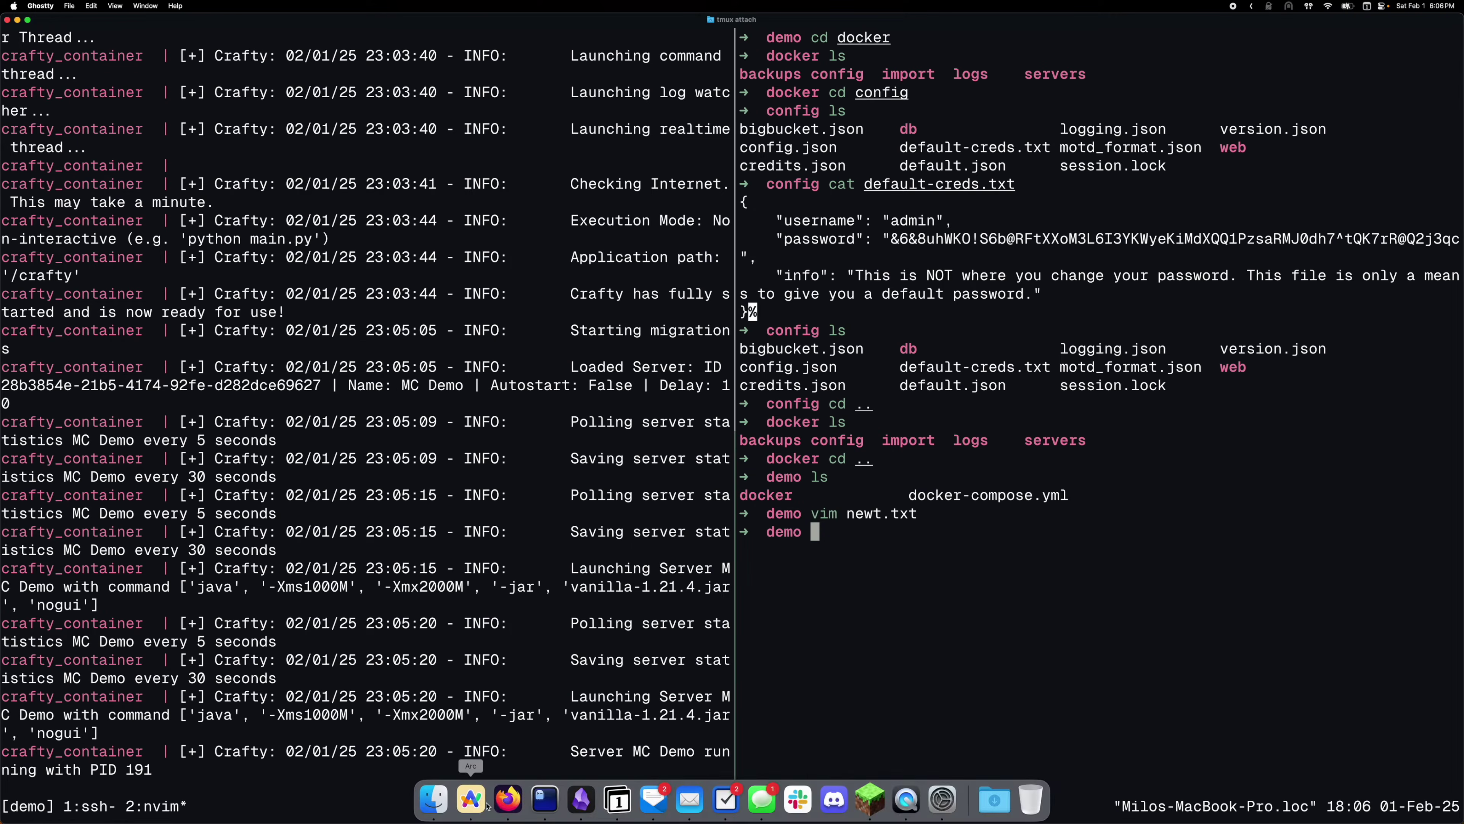
left_click(490, 802)
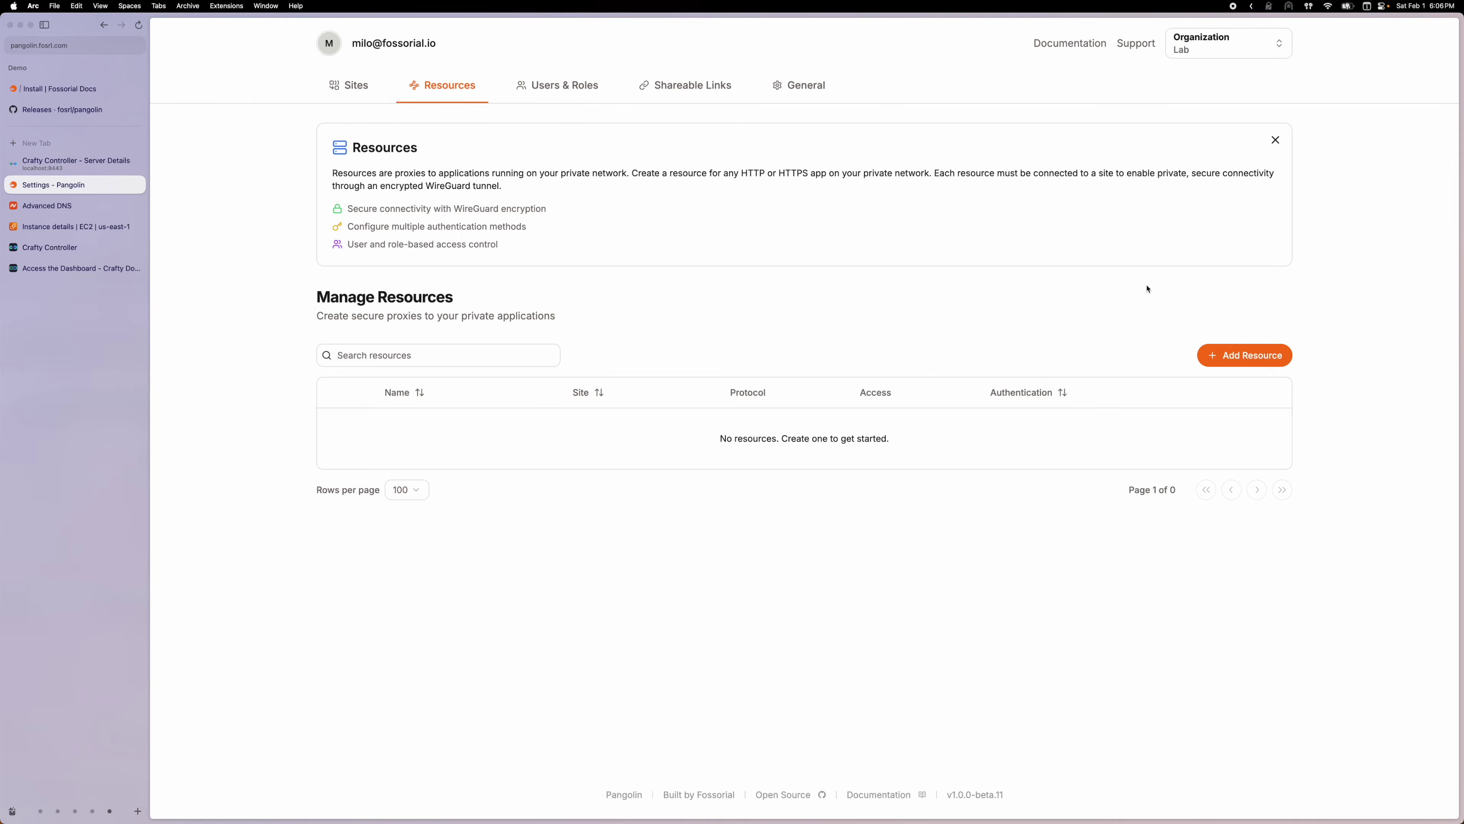
Add an HTTP resource named Crafty with subdomain crafty, giving crafty.fosrl.com on the Laptop site
left_click(1254, 364)
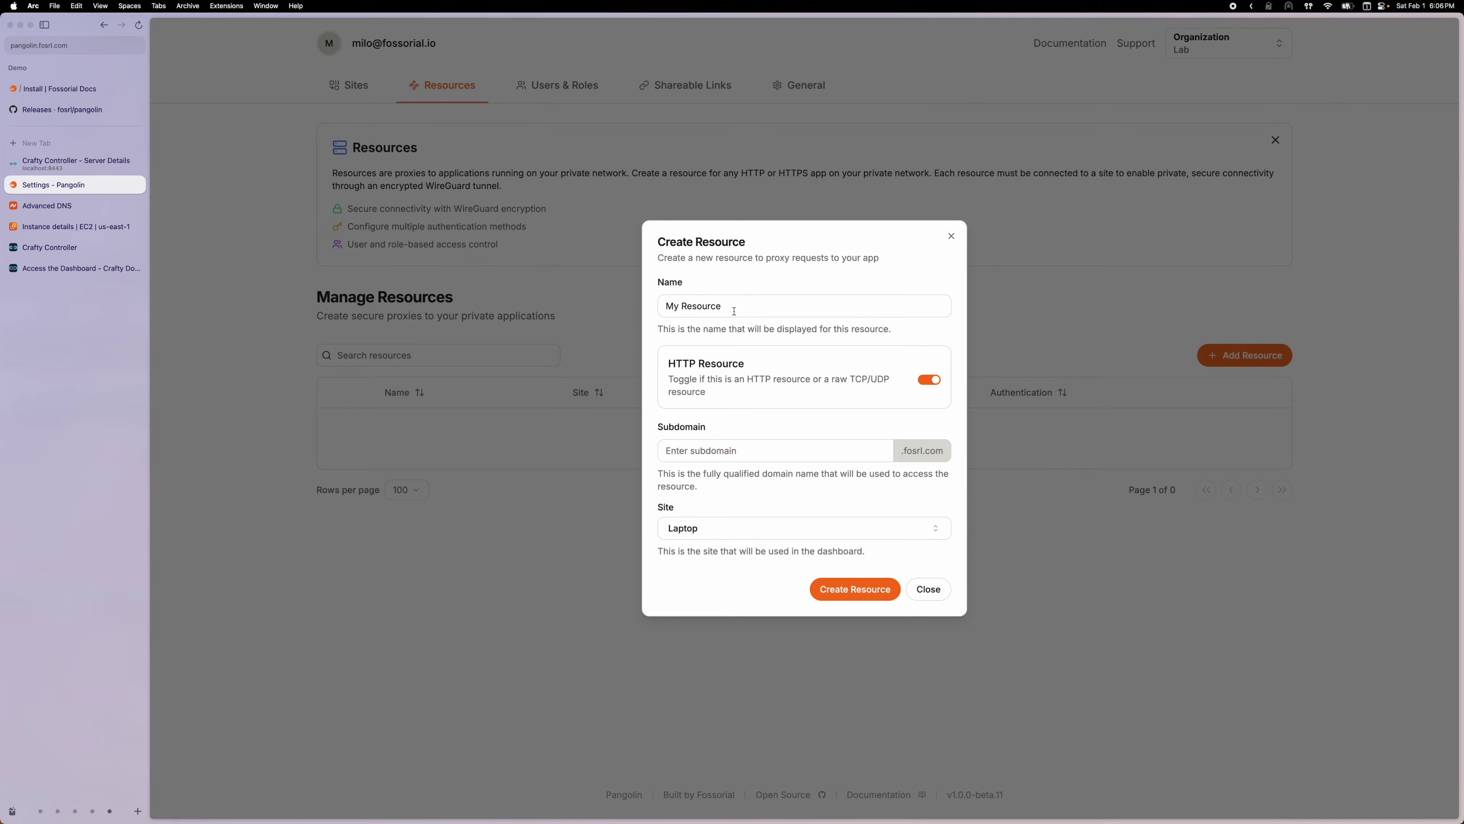
triple_click(734, 311)
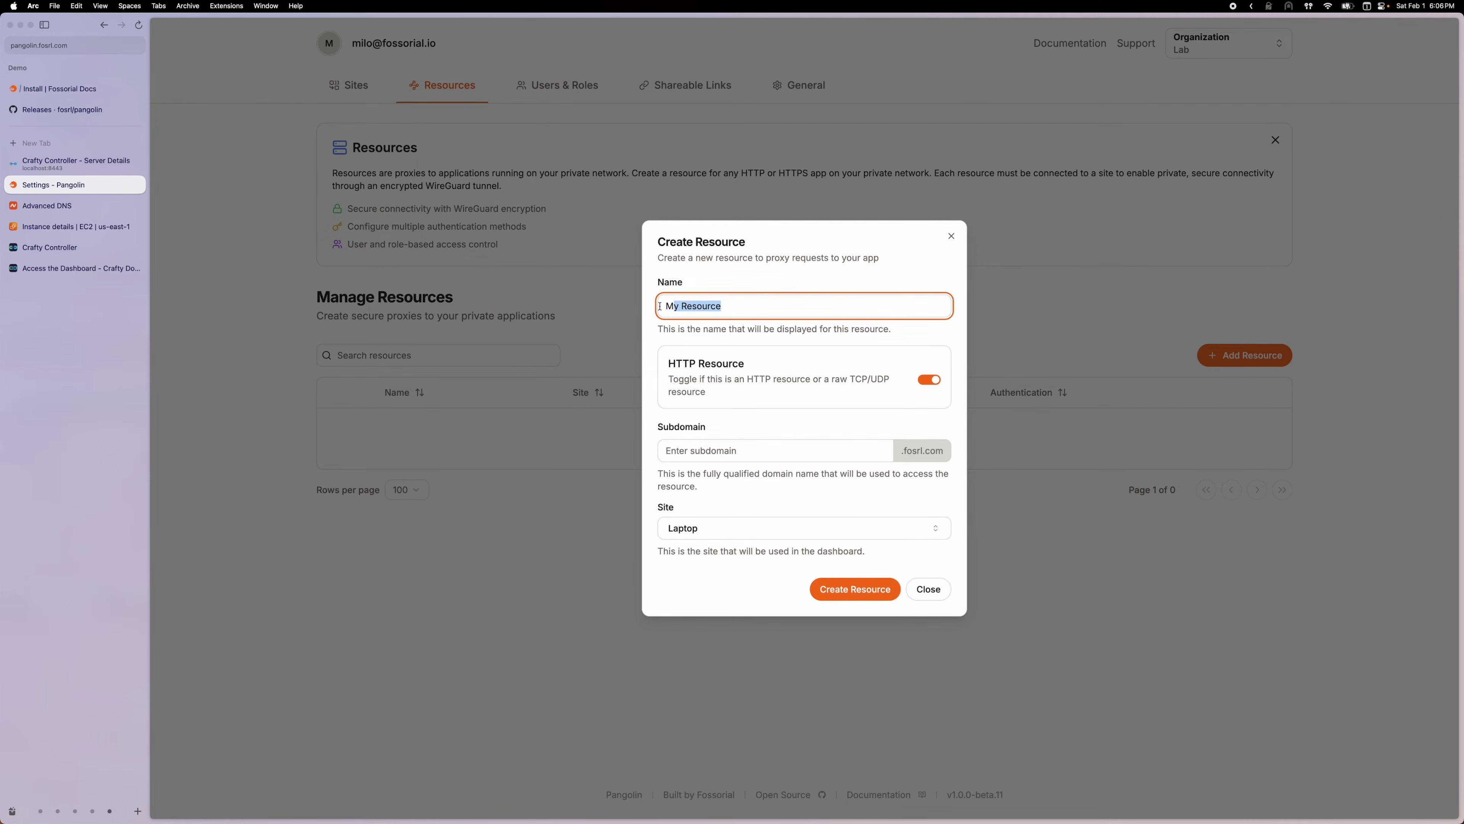
type("Crafty")
key("Tab")
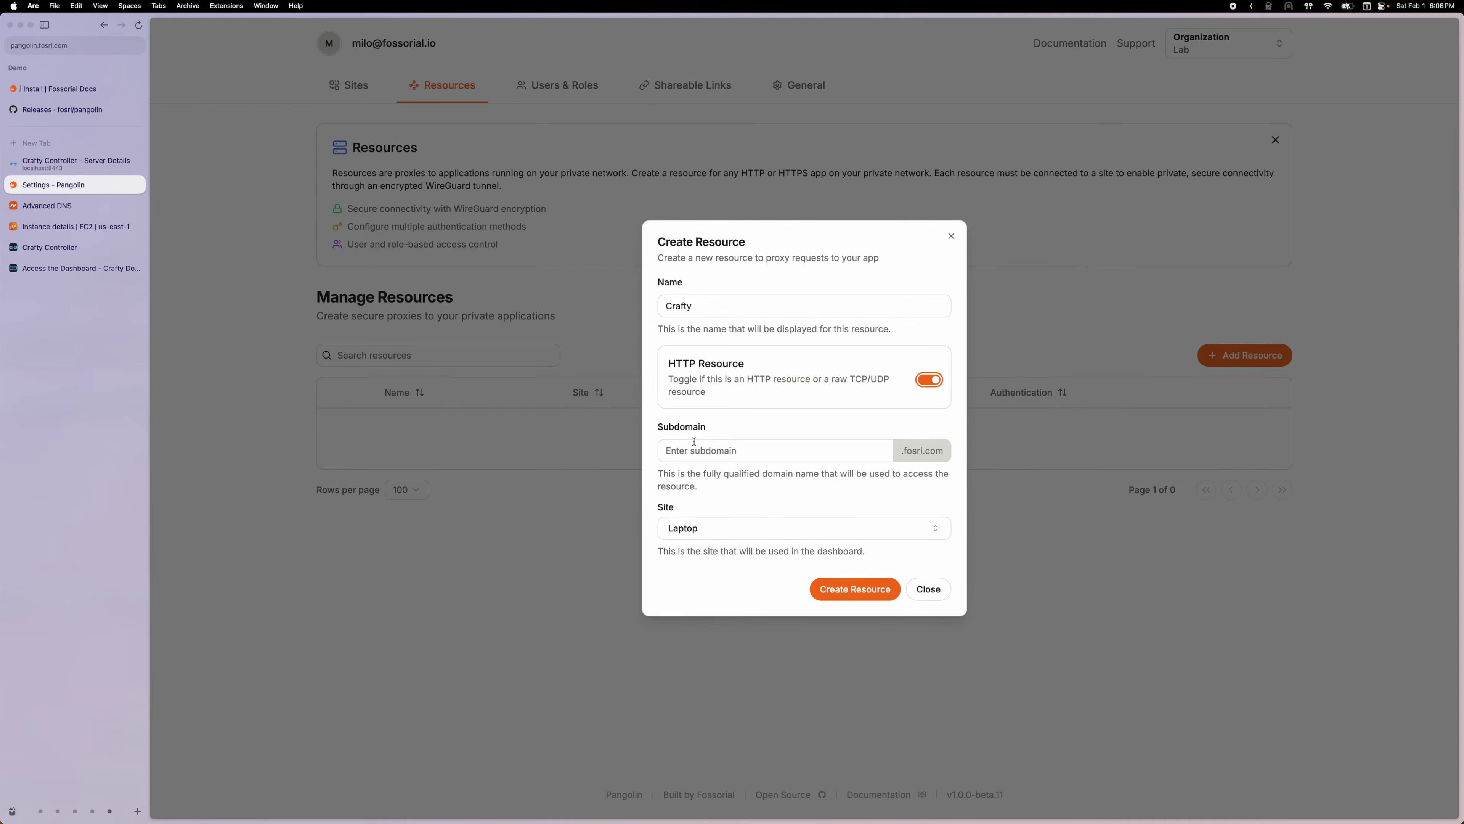
left_click(694, 442)
type("crafty")
left_click(787, 558)
left_click(848, 595)
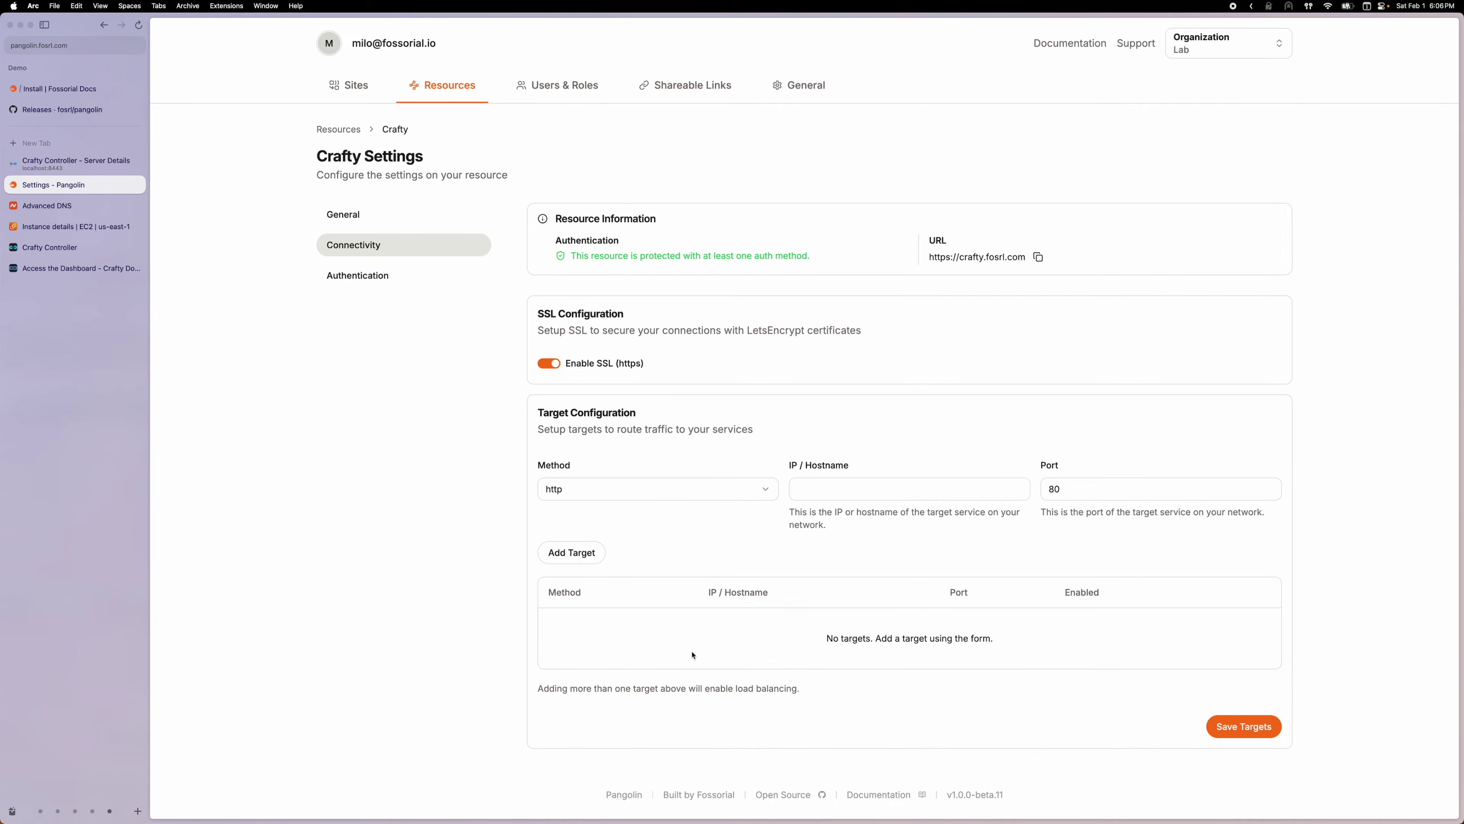
key("ctrl+Tab")
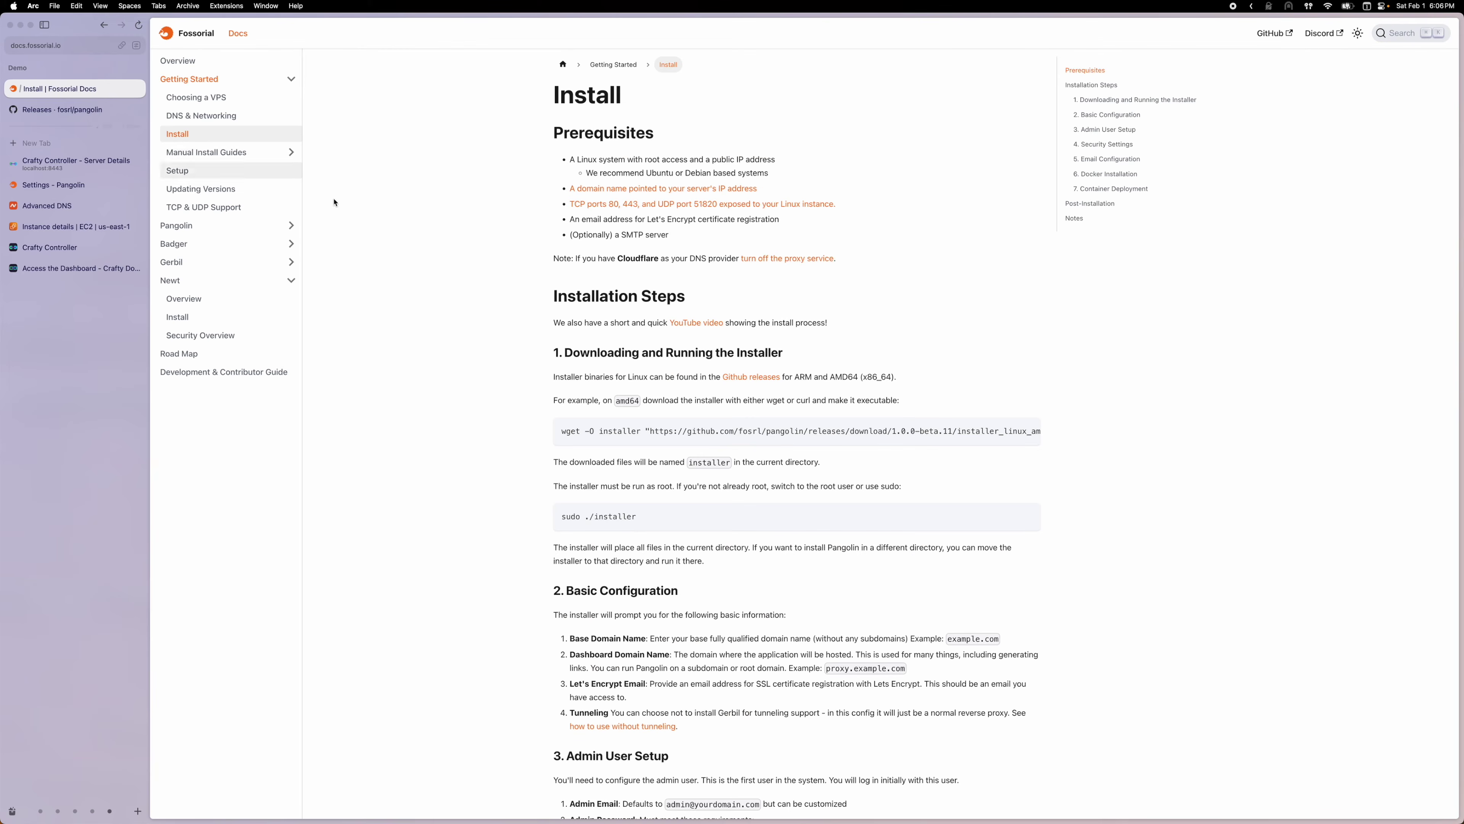
Copy the newt service Docker Compose example from the Newt Install docs page
left_click(213, 316)
scroll(629, 386, "down", 5)
scroll(631, 392, "down", 2)
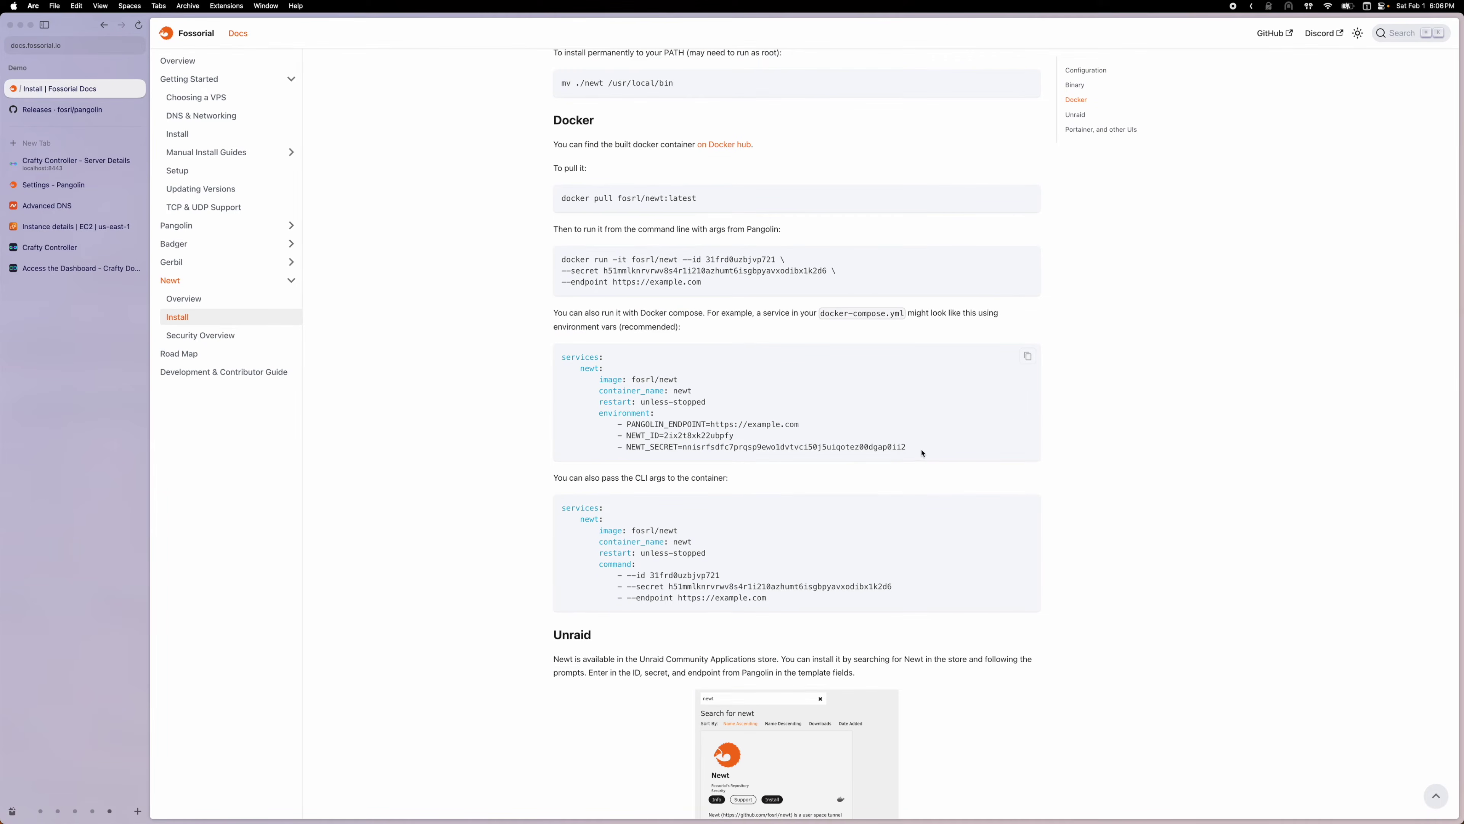
left_click_drag(922, 453, 559, 372)
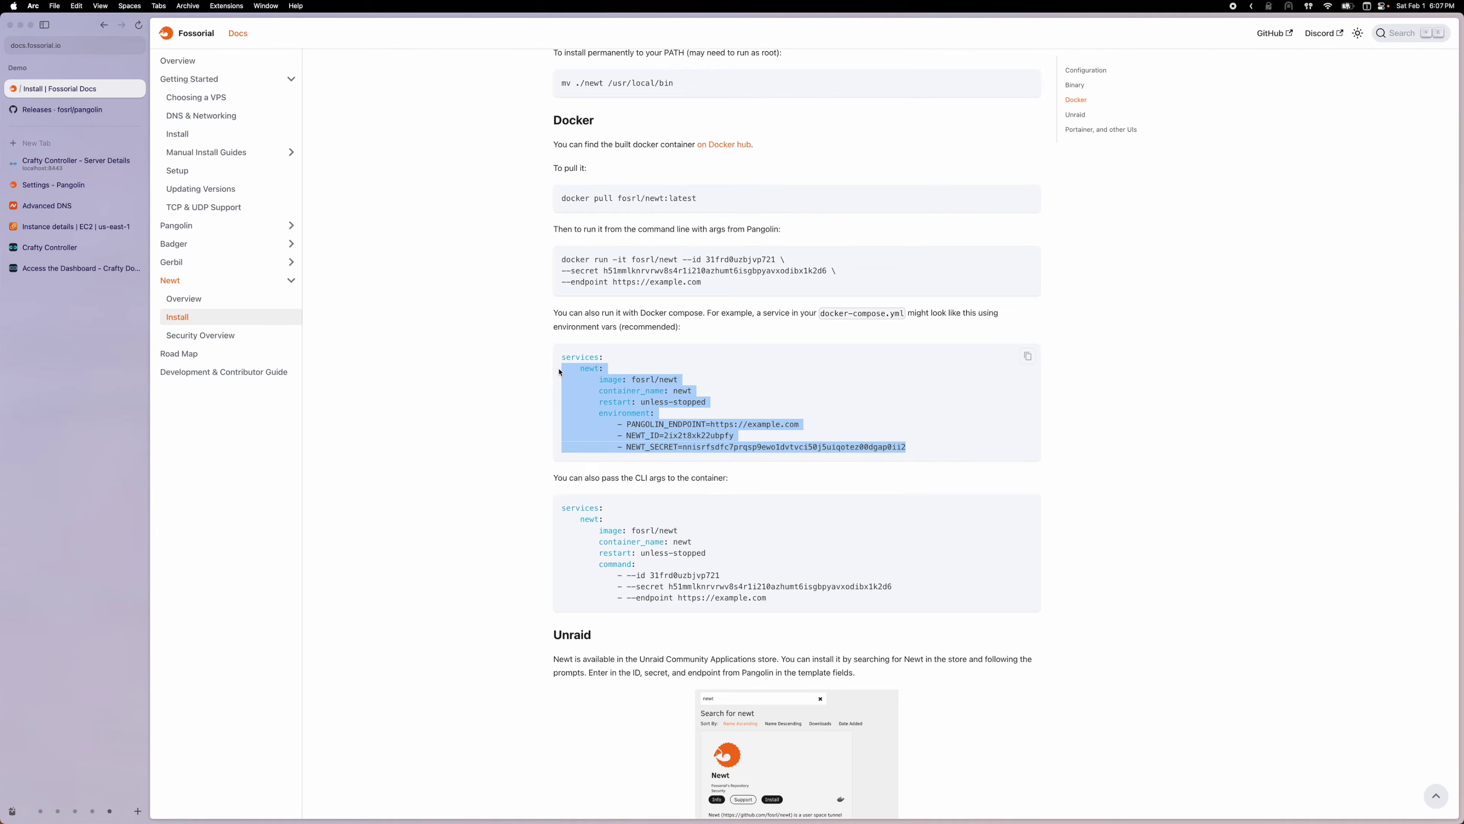
key("super+c")
left_click(585, 799)
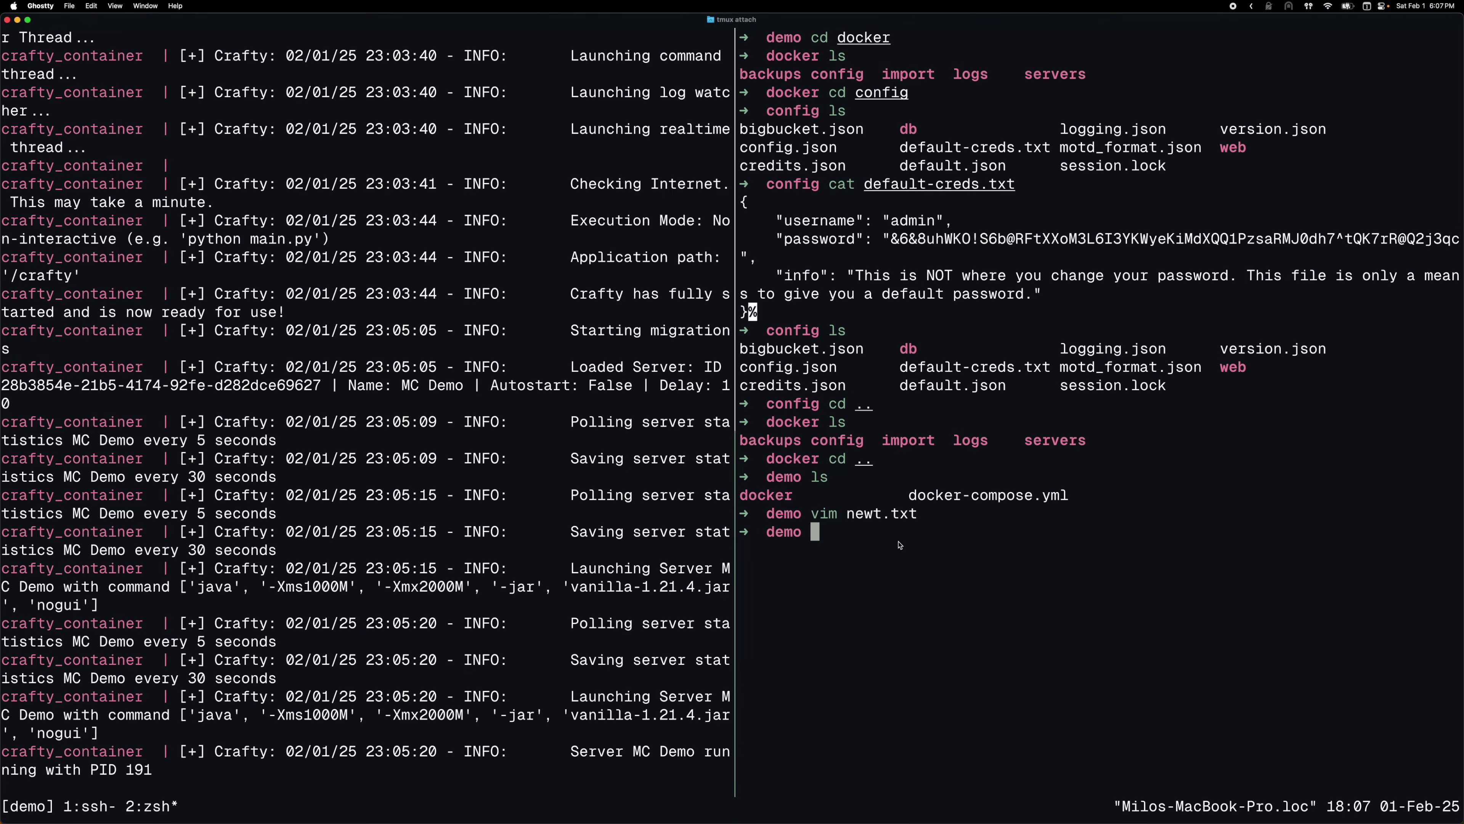
Open docker-compose.yml in vim and paste the newt service block under services:
type("vim docker")
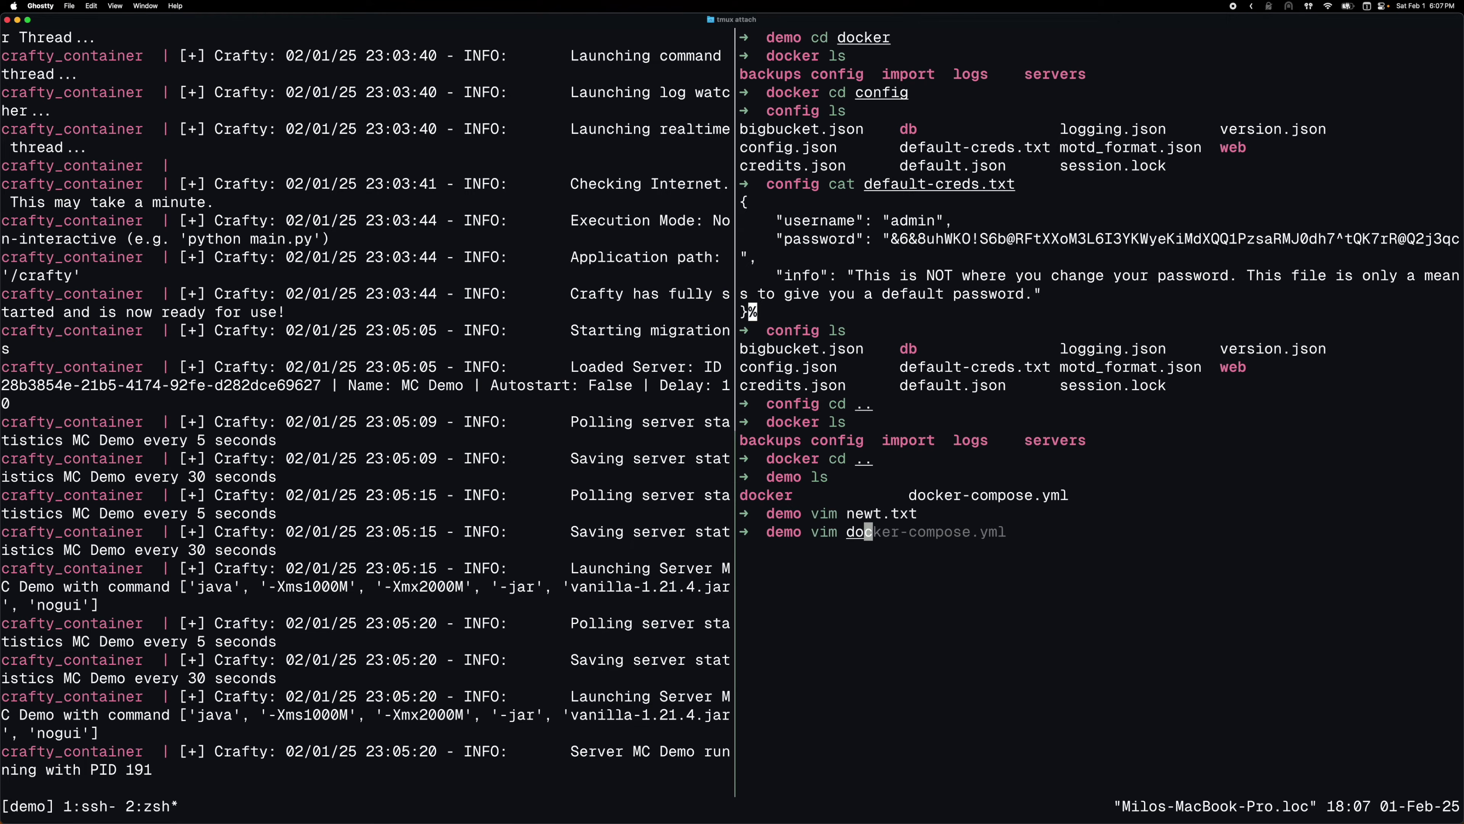
key("Right")
key("Return")
key("j")
key("j")
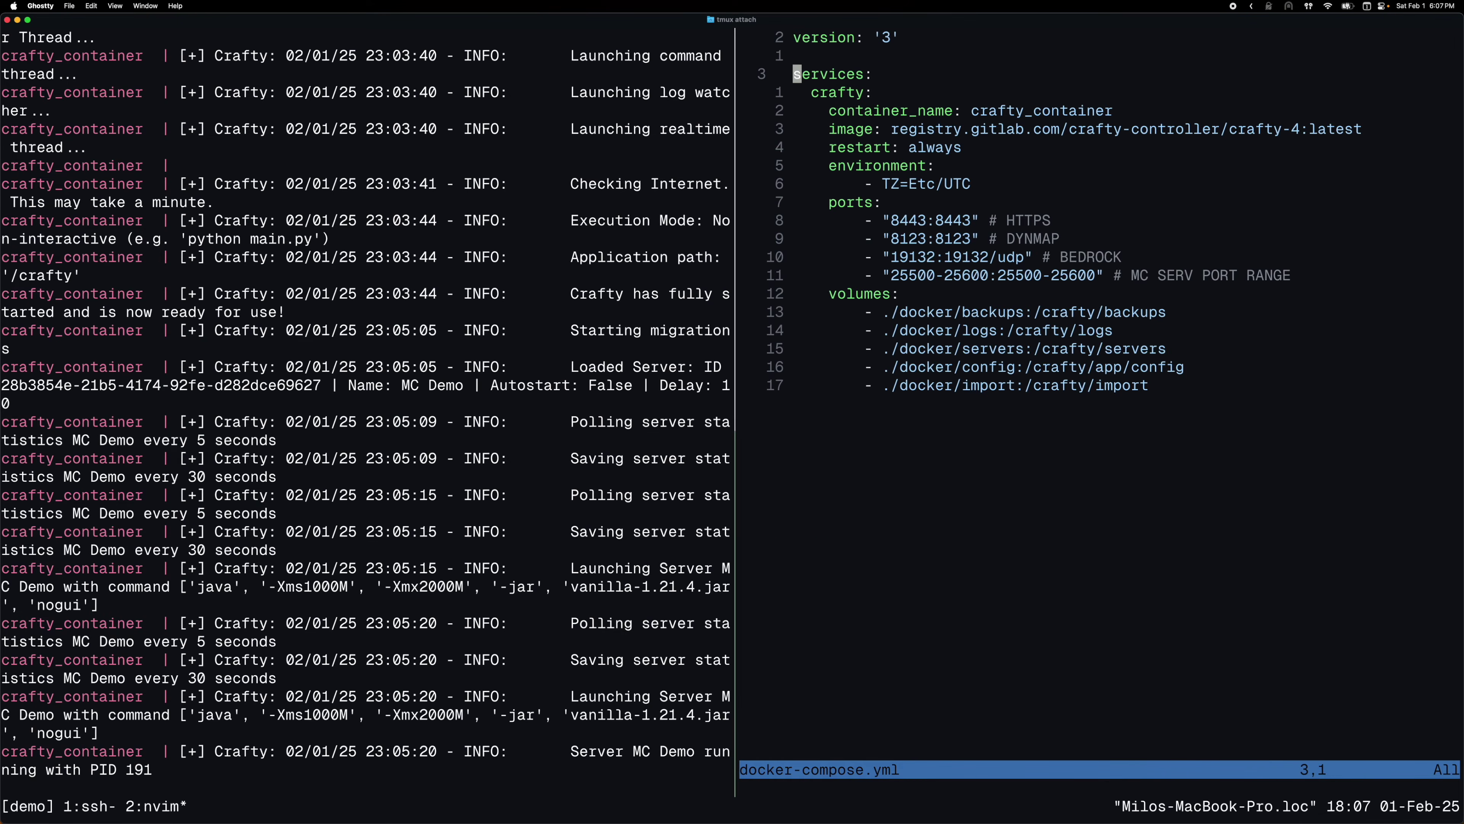
key("V")
key("c")
key("super+v")
key("Escape")
key("u")
key("A")
key("Return")
key("super+v")
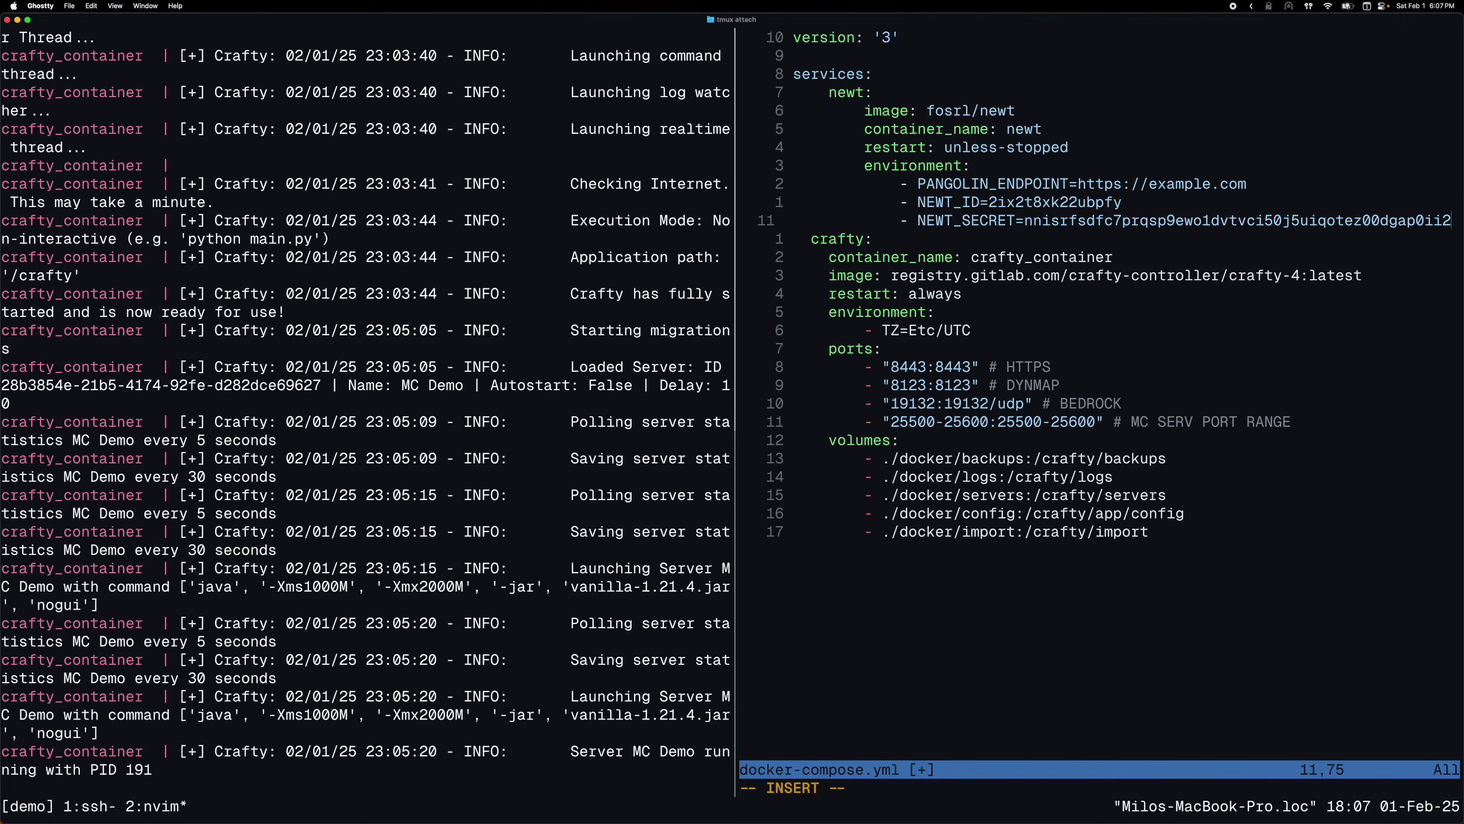
key("Escape")
Fix the newt: indentation, reformat the YAML and save docker-compose.yml
key("k")
key("k")
key("k")
key("k")
key("k")
key("k")
key("k")
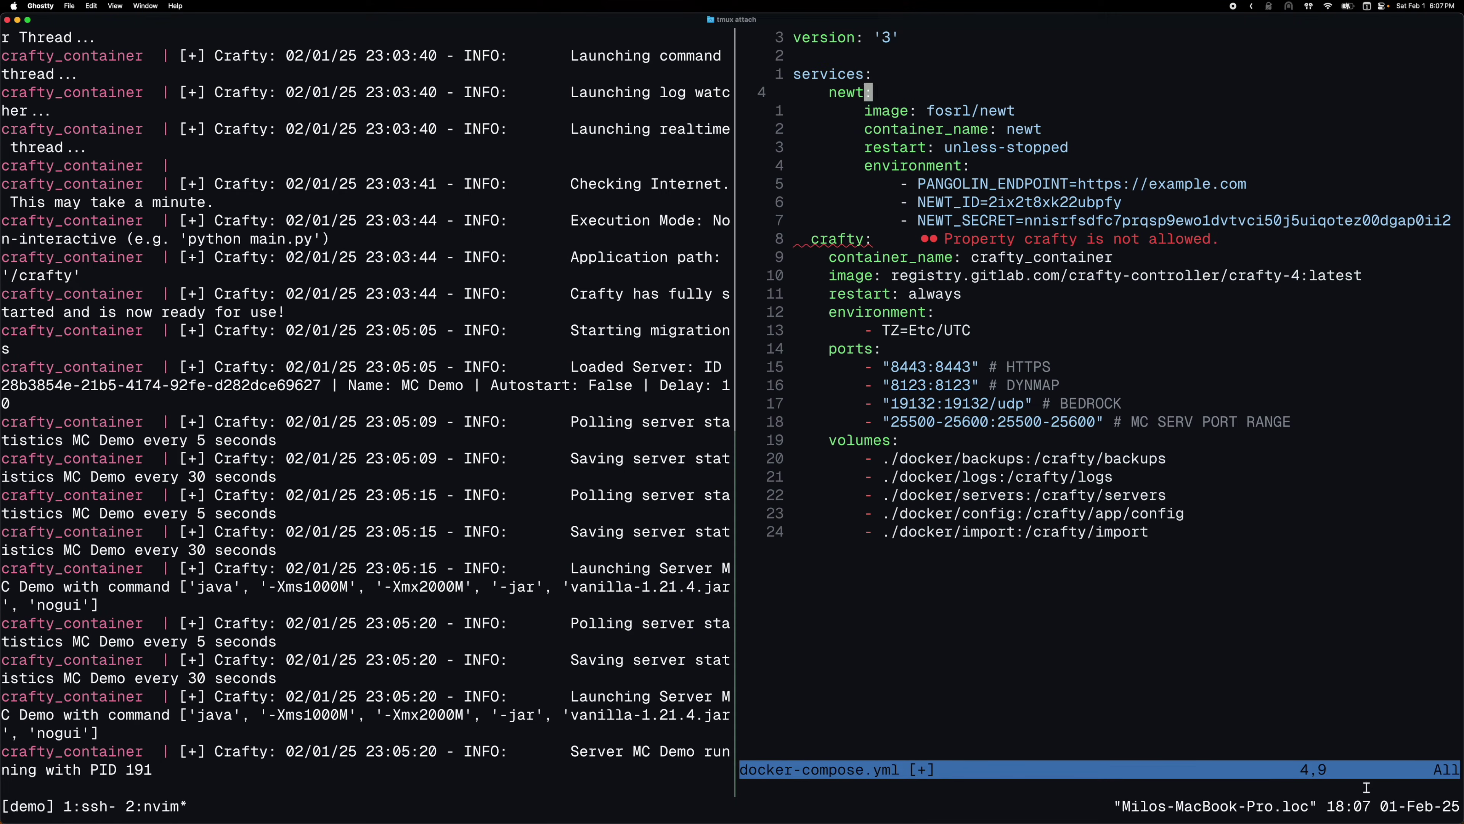
key("I")
key("BackSpace")
key("BackSpace")
key("Escape")
key("space")
key("f")
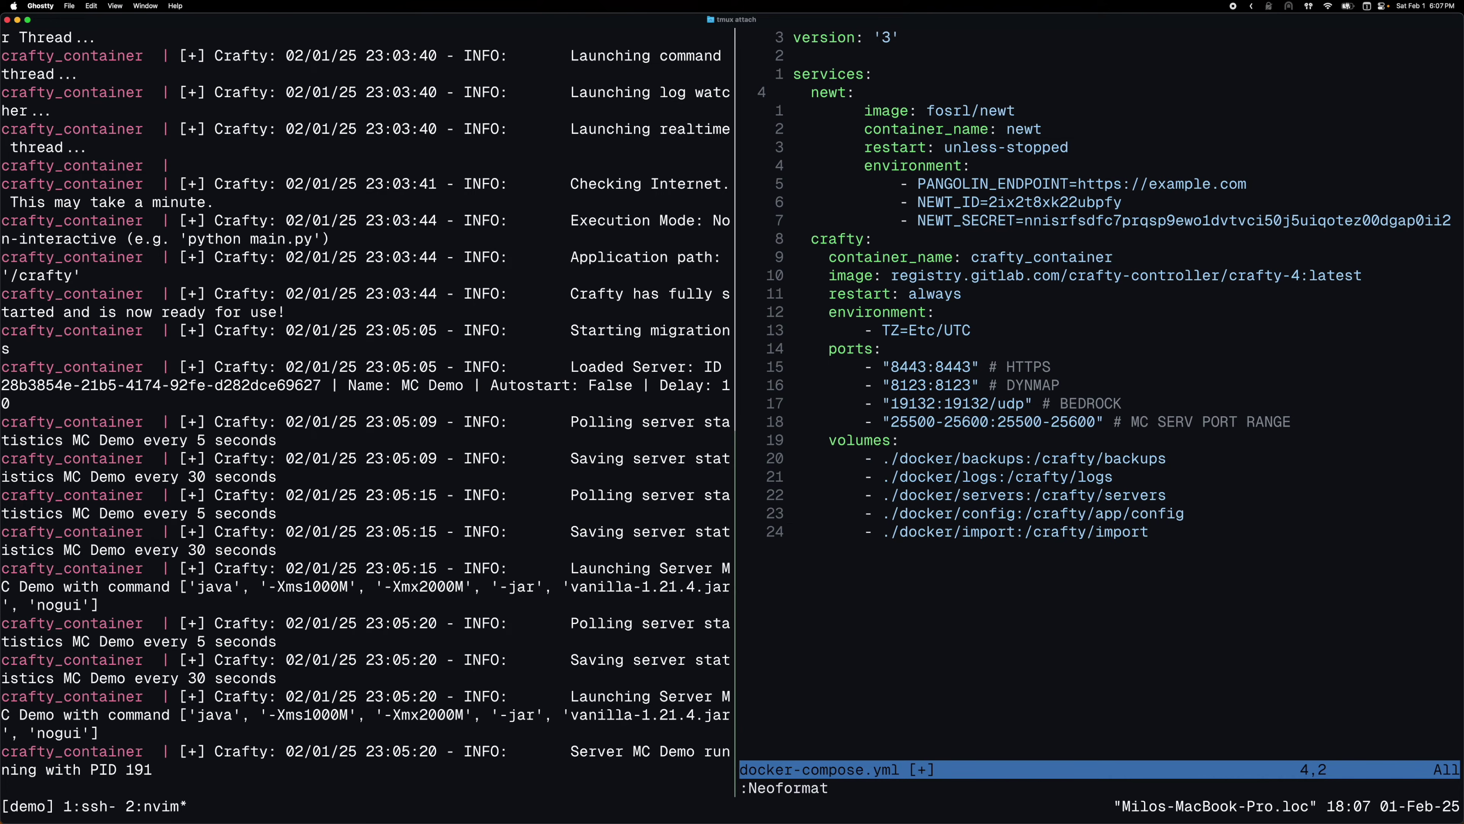
key("j")
key("j")
key("j")
key("j")
key("j")
key("w")
key("w")
type(":q")
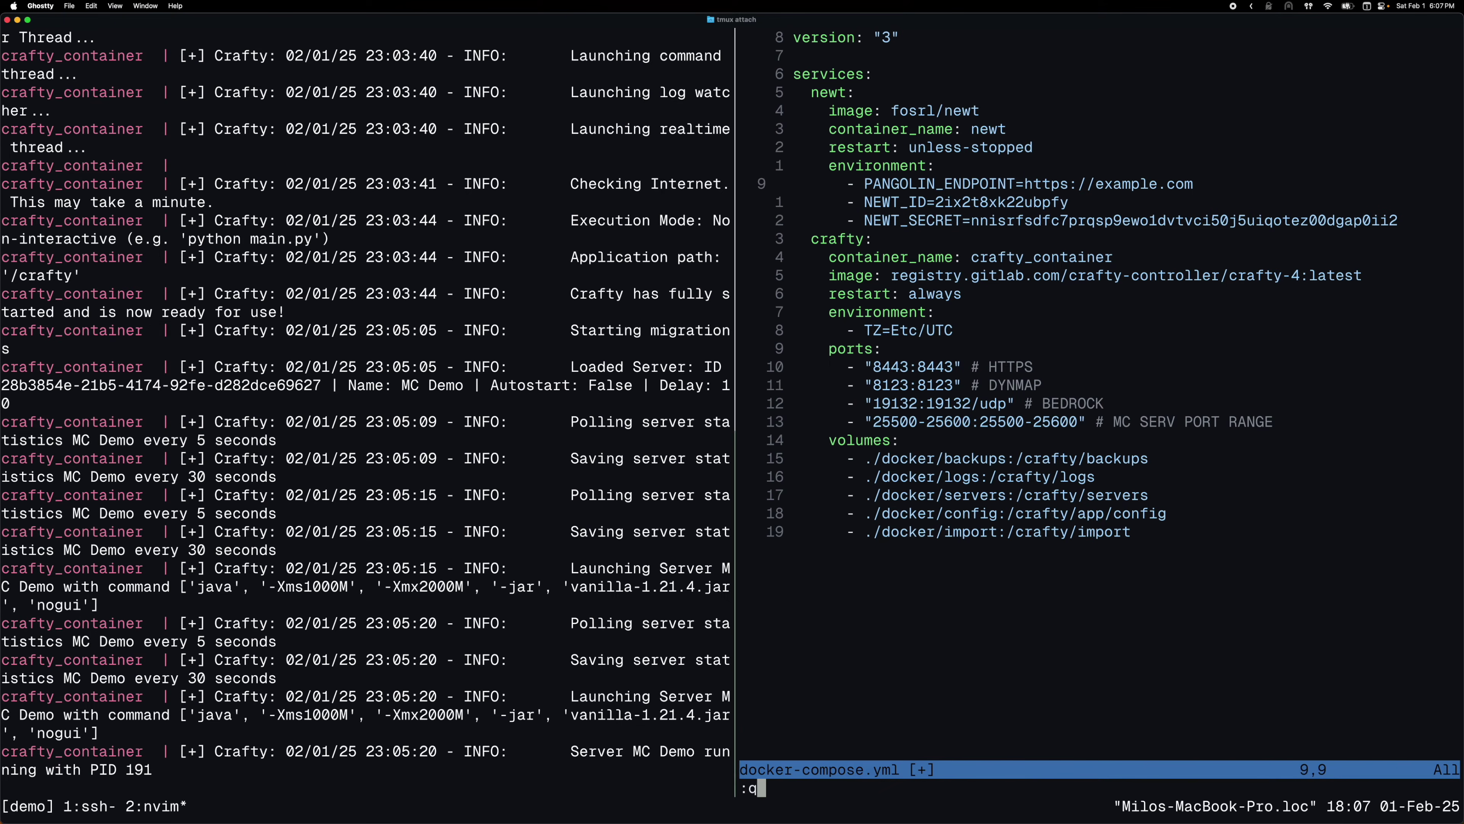
key("BackSpace")
key("BackSpace")
type(":w")
key("Return")
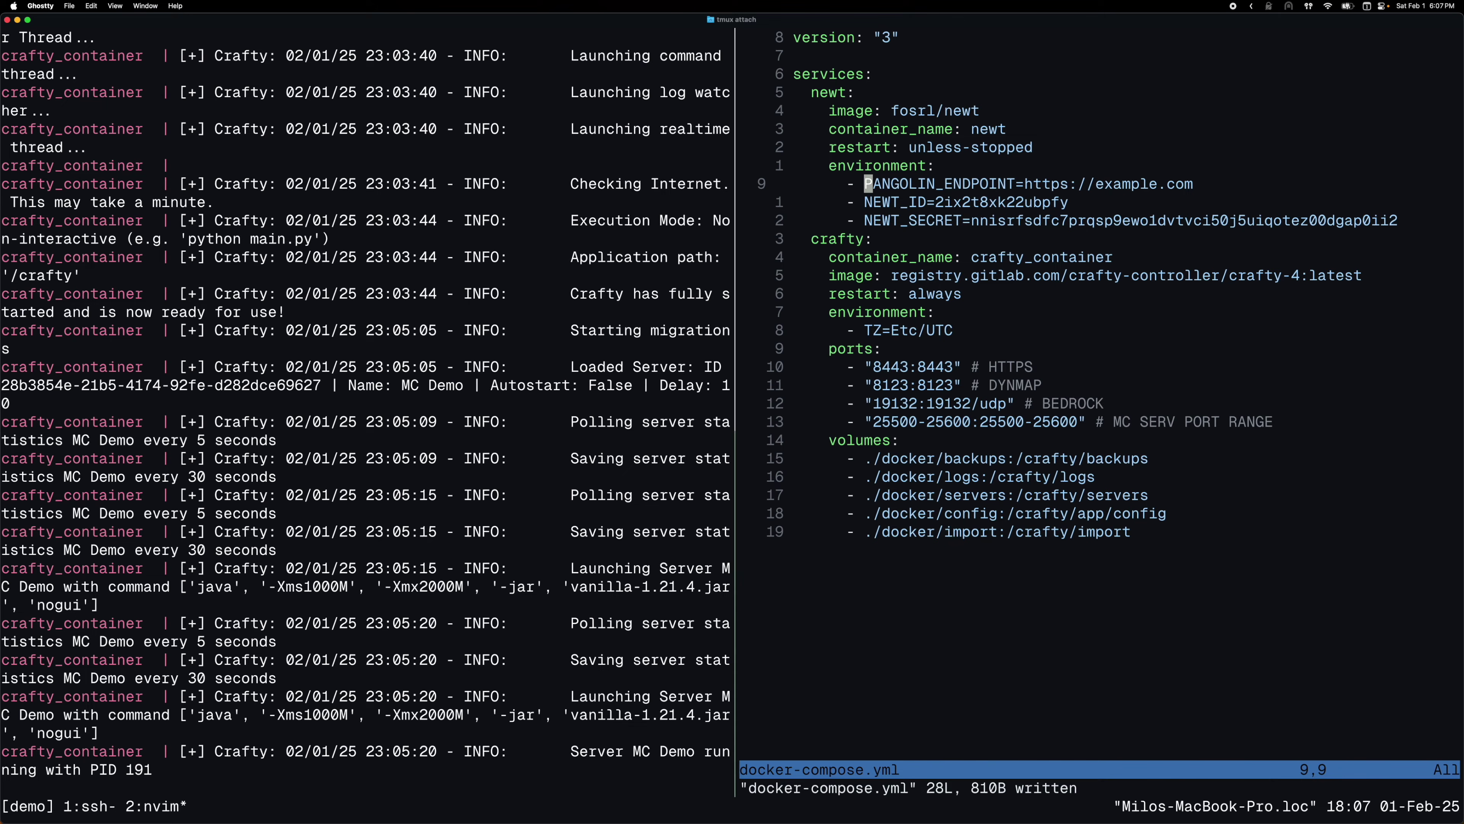
Open newt.txt in a new tmux pane below the compose file
key("b")
key("s")
key("Escape")
key("ctrl+b")
key("quotedbl")
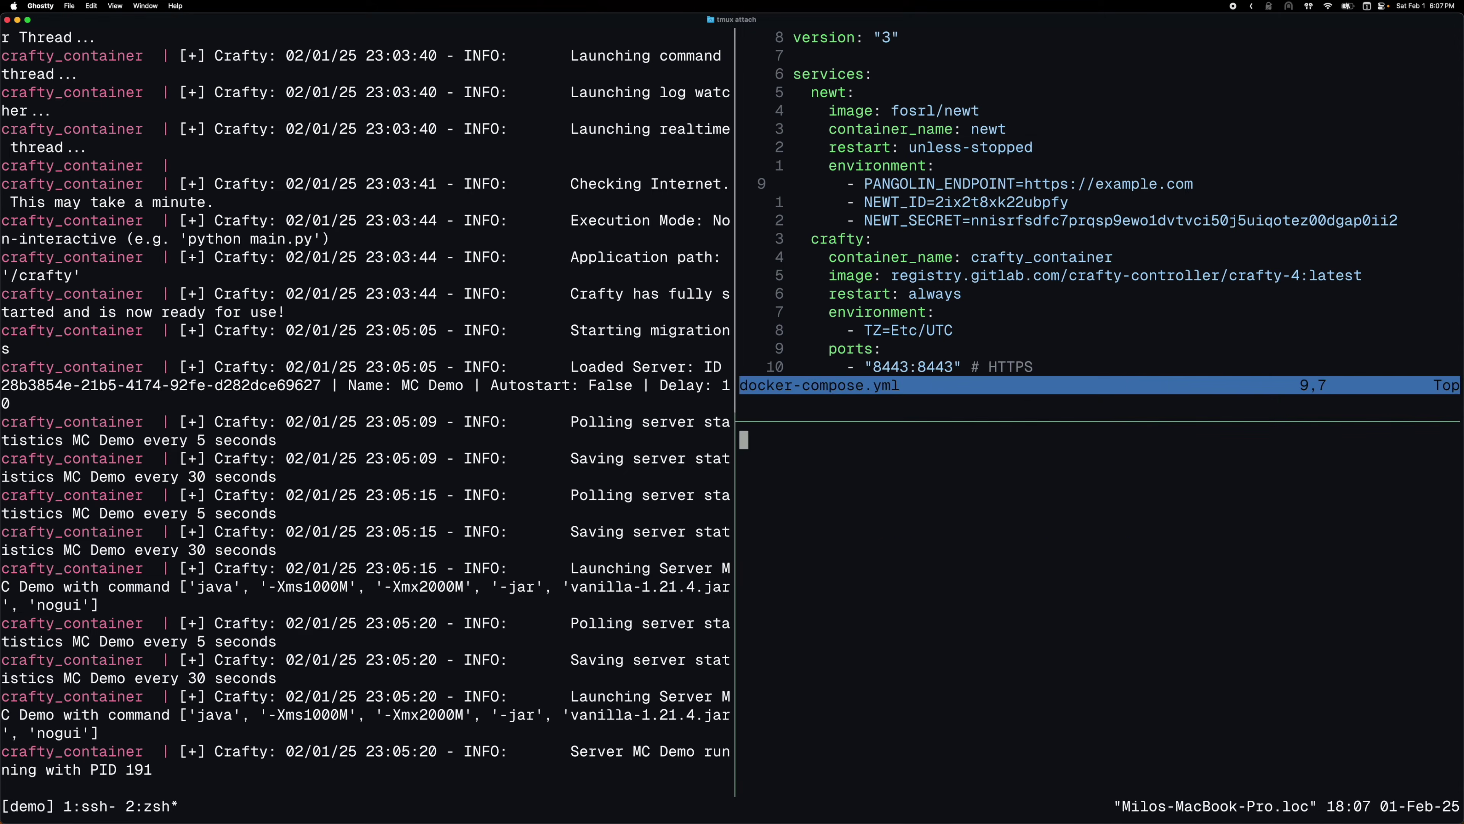
type("cd vim")
key("Return")
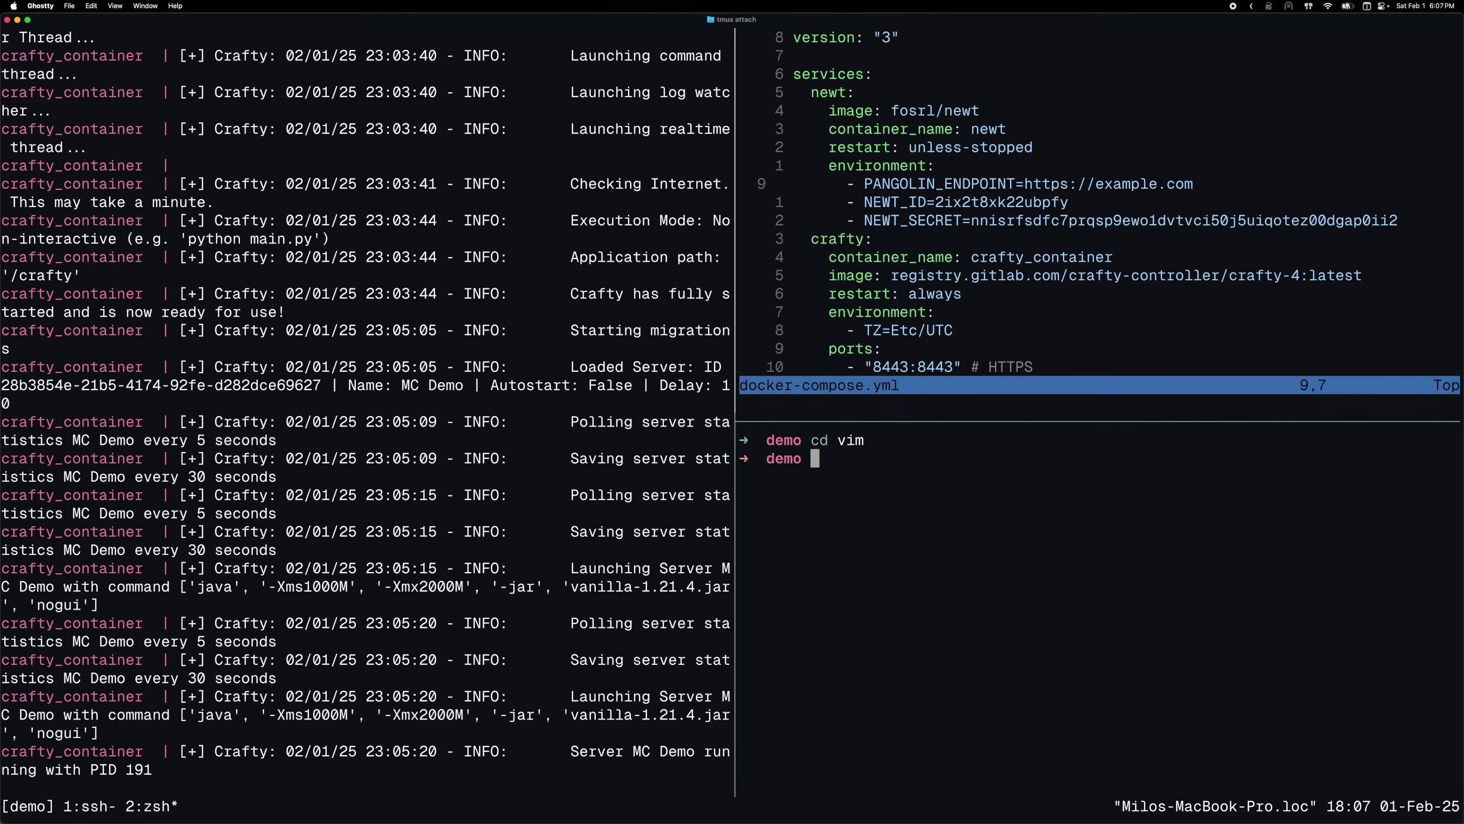
type("vim newt.txt")
key("Return")
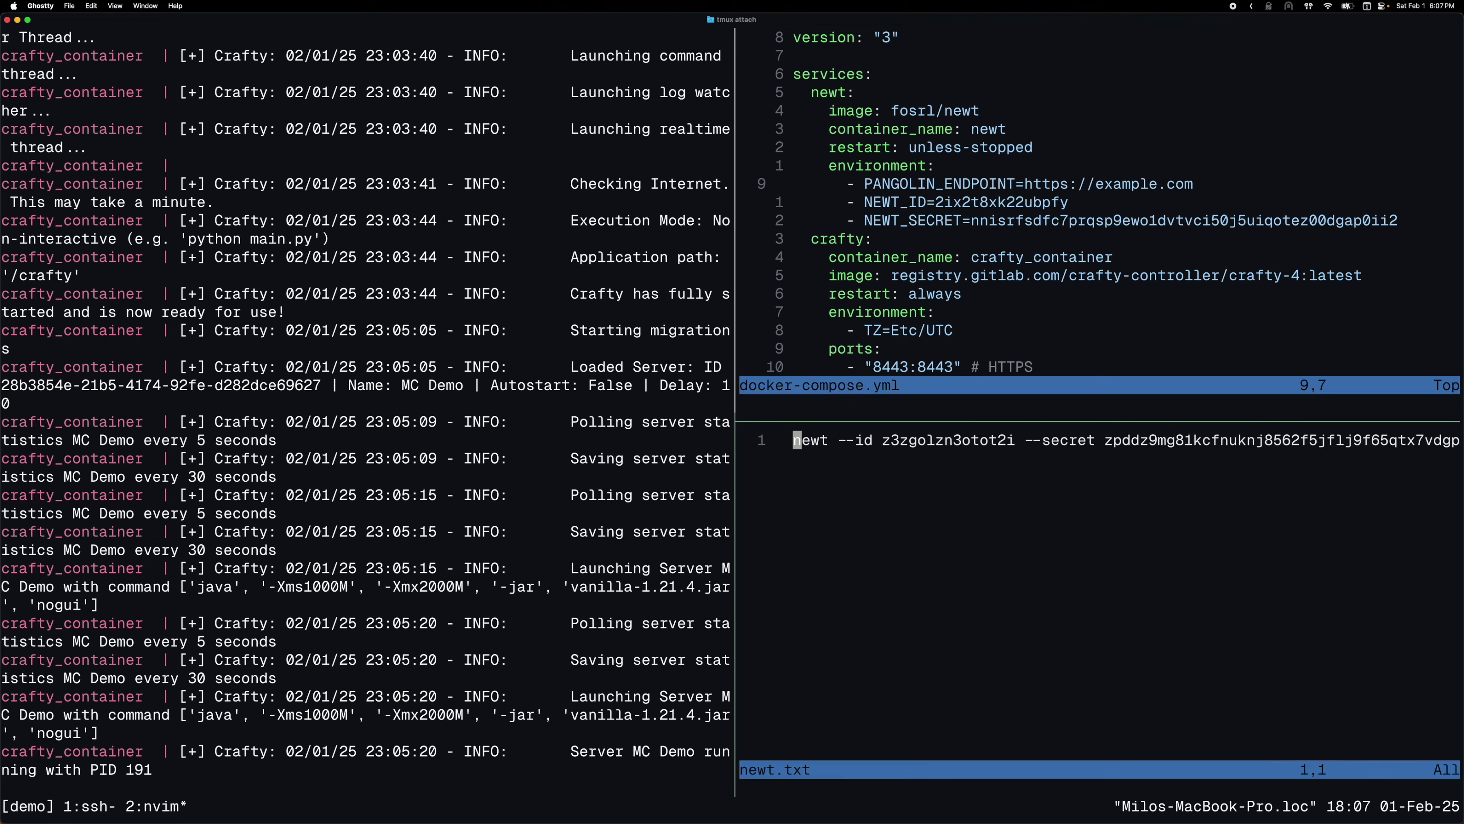
Replace the NEWT_ID value in docker-compose.yml with the ID from newt.txt
left_click_drag(884, 442, 1010, 445)
key("super+c")
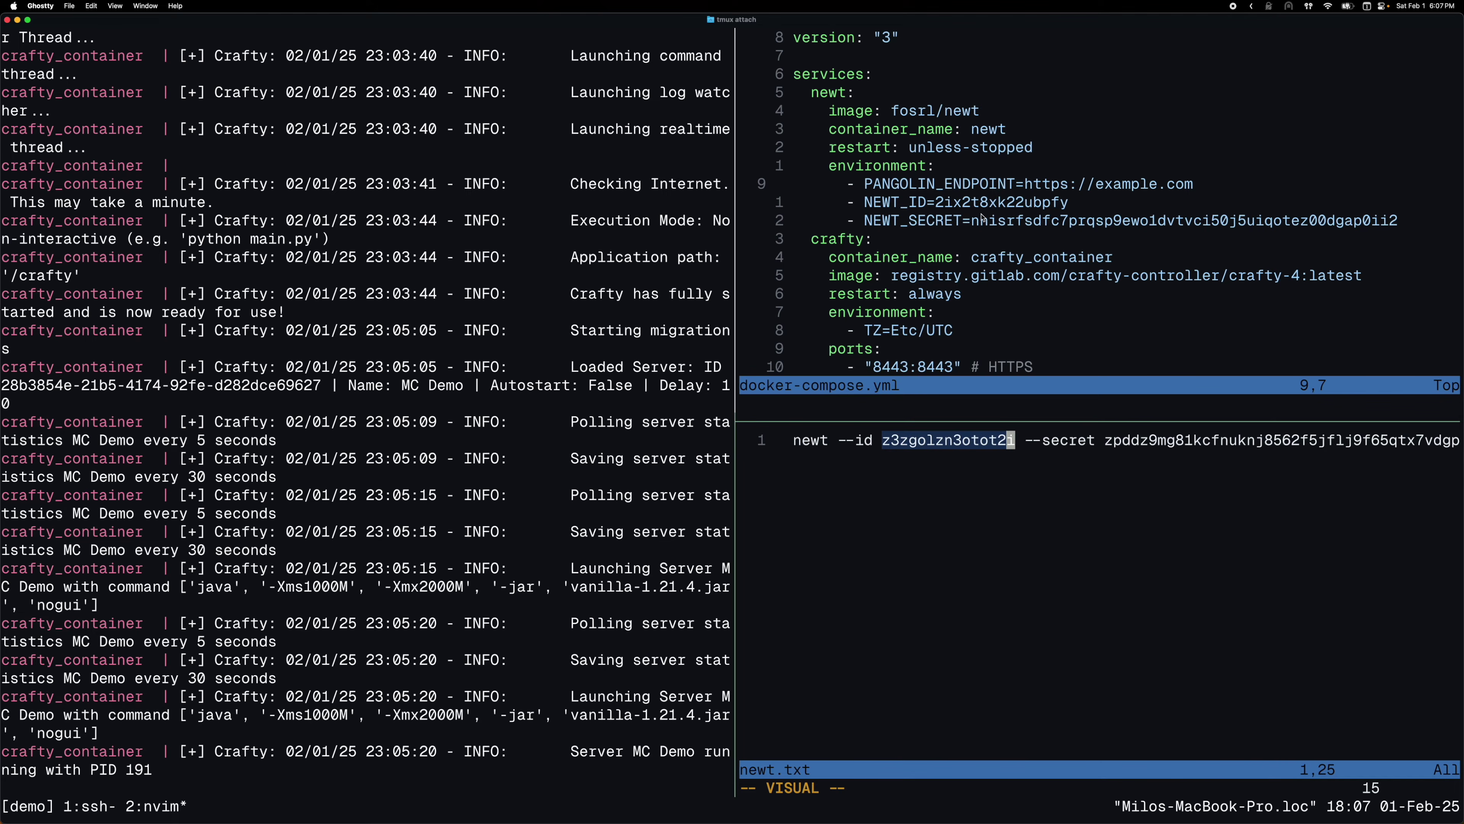
key("y")
left_click(991, 209)
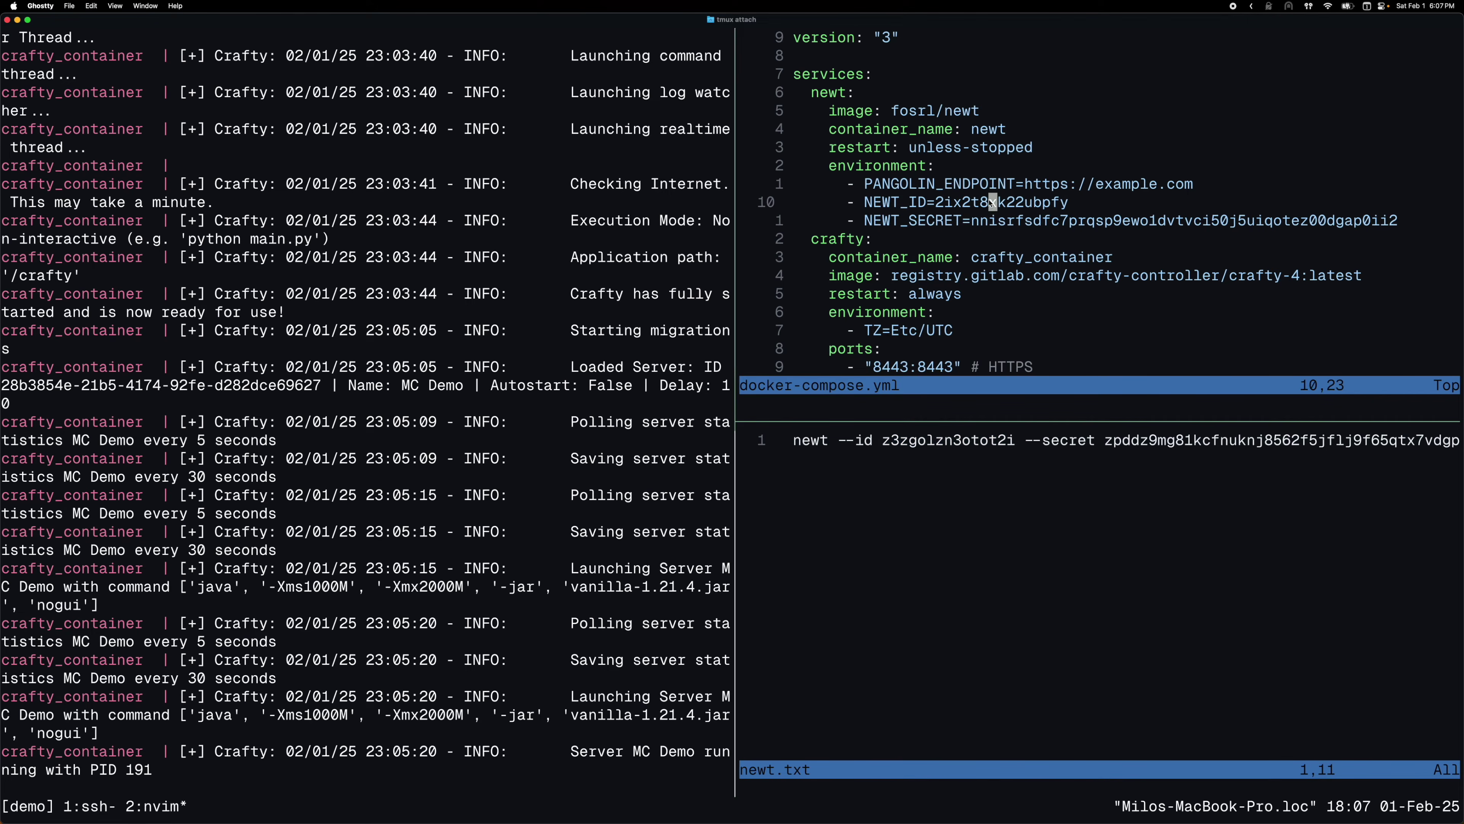
key("c")
key("i")
key("w")
key("super+v")
key("Escape")
Replace the NEWT_SECRET value with the secret from newt.txt
mouse_move(1105, 440)
left_mouse_down()
mouse_move(1459, 444)
mouse_move(1103, 441)
left_mouse_up()
key("super+c")
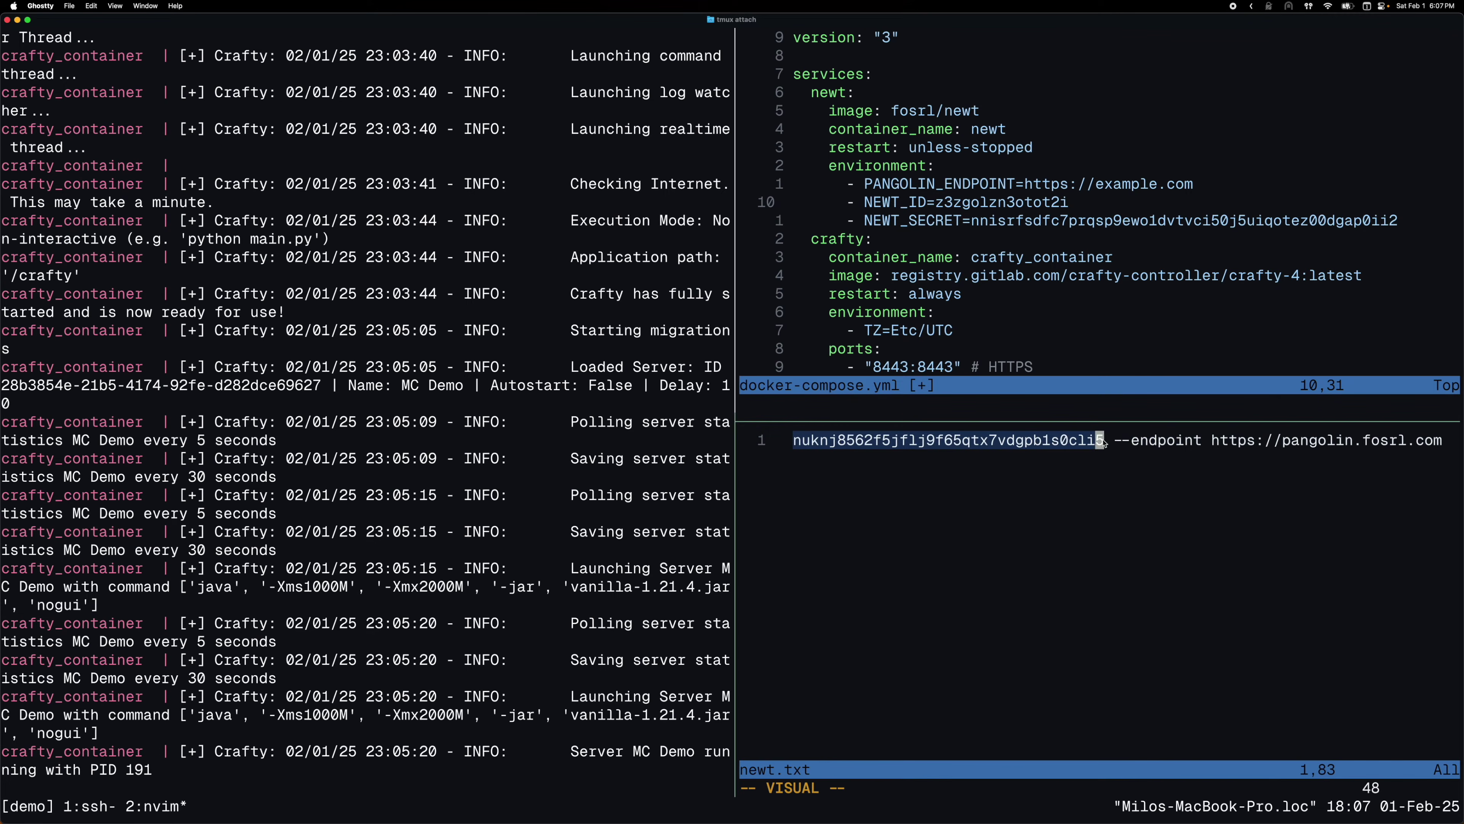
key("y")
left_click(1010, 220)
scroll(1011, 220, "down", 1)
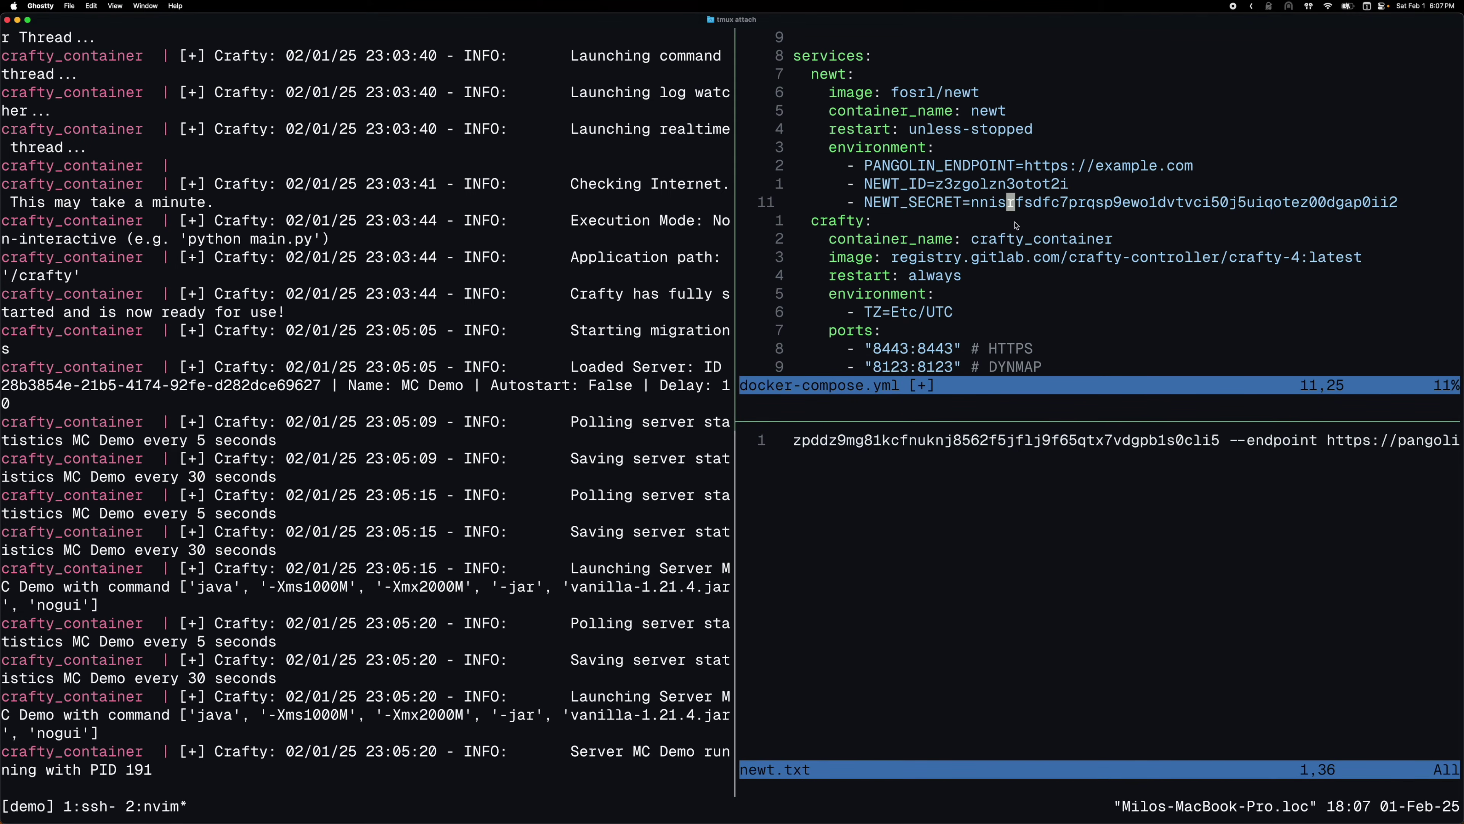
key("c")
key("i")
key("w")
key("super+v")
key("Escape")
scroll(1289, 465, "right", 6)
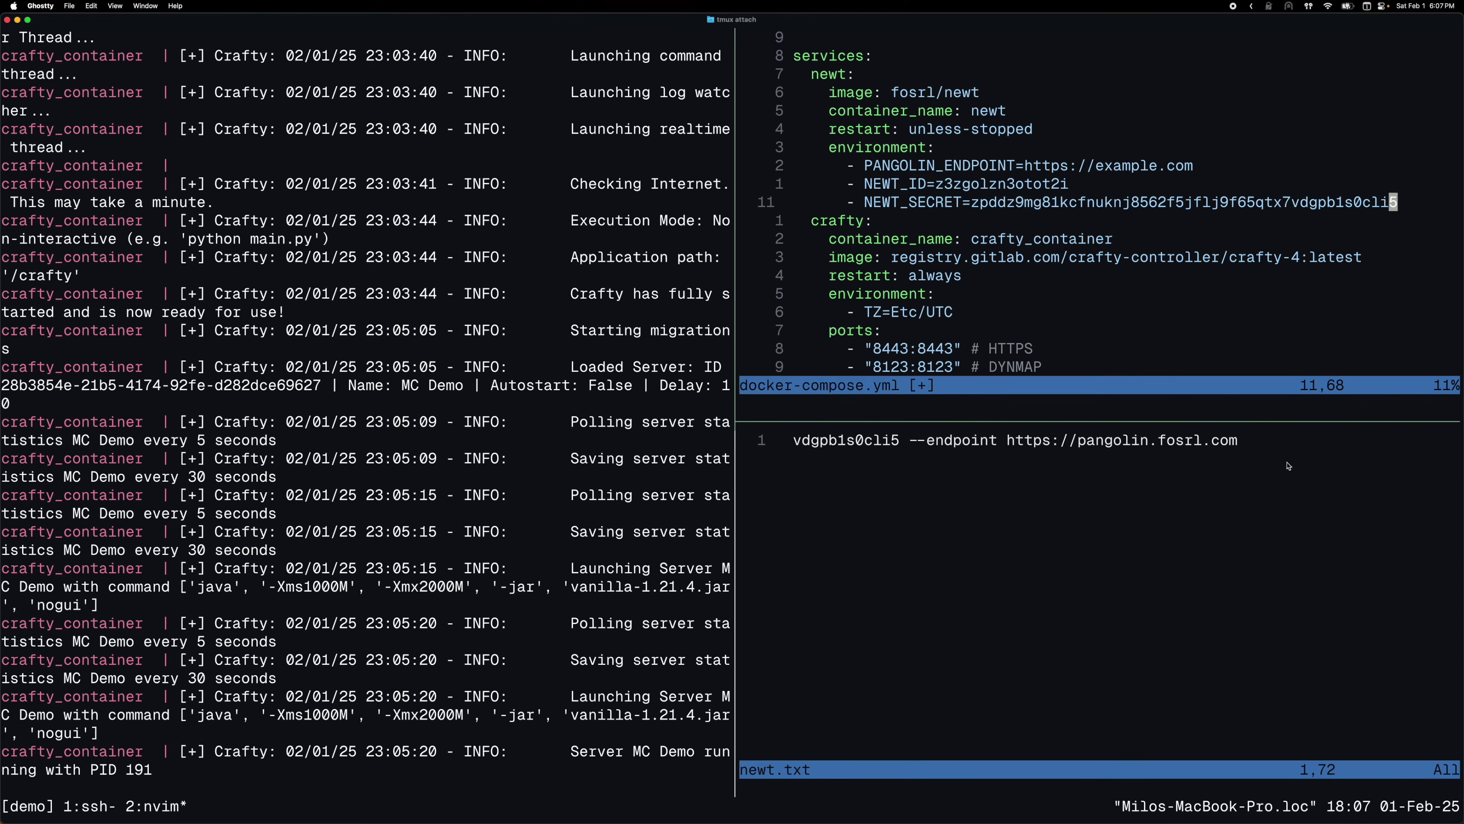
left_click_drag(1229, 449, 1013, 449)
key("quotedbl")
key("plus")
key("y")
left_click(1027, 166)
scroll(1028, 166, "up", 1)
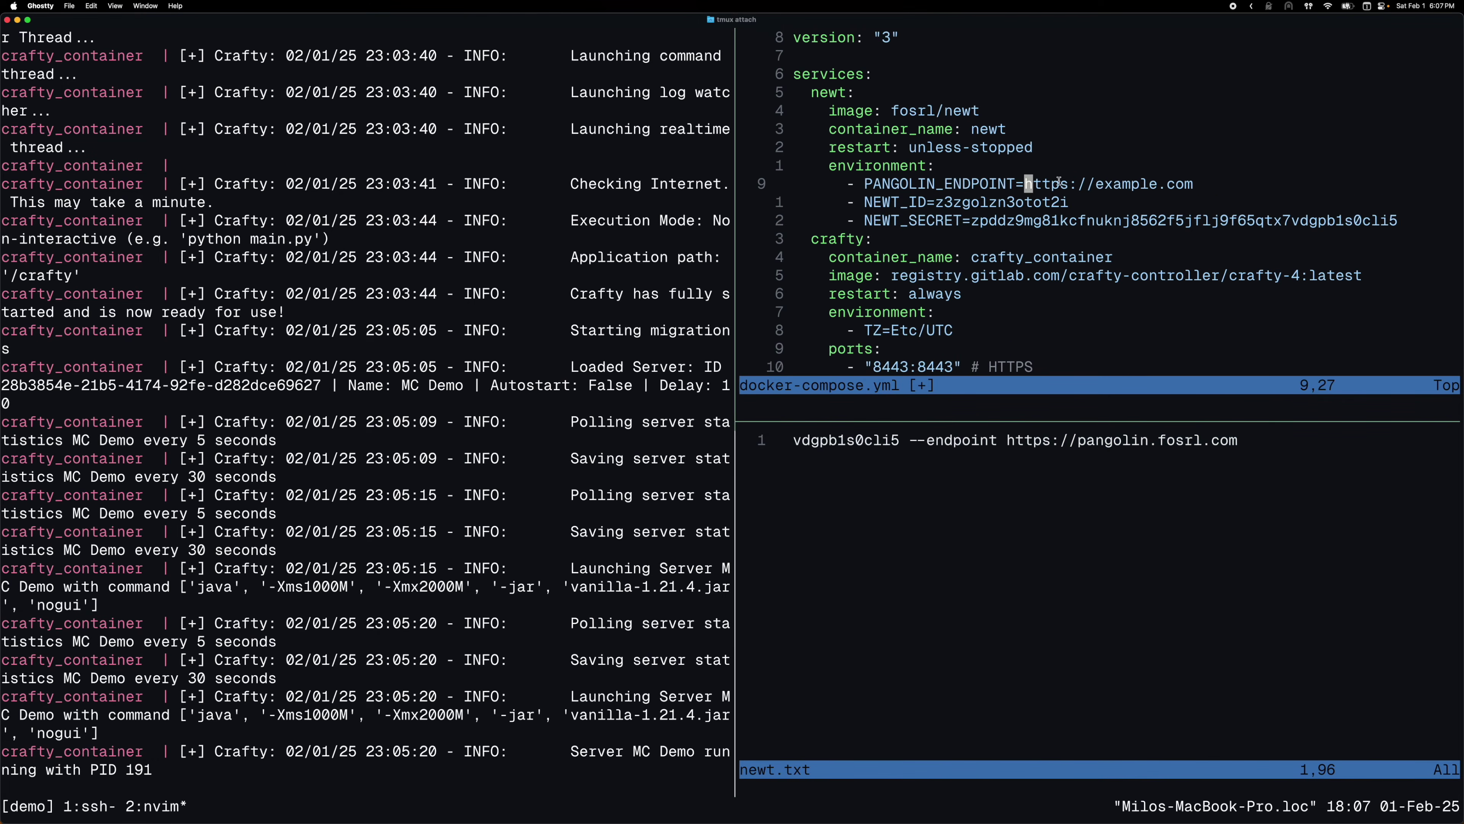
key("C")
type("https://pangolin.fosrl.com")
key("Escape")
type(":w")
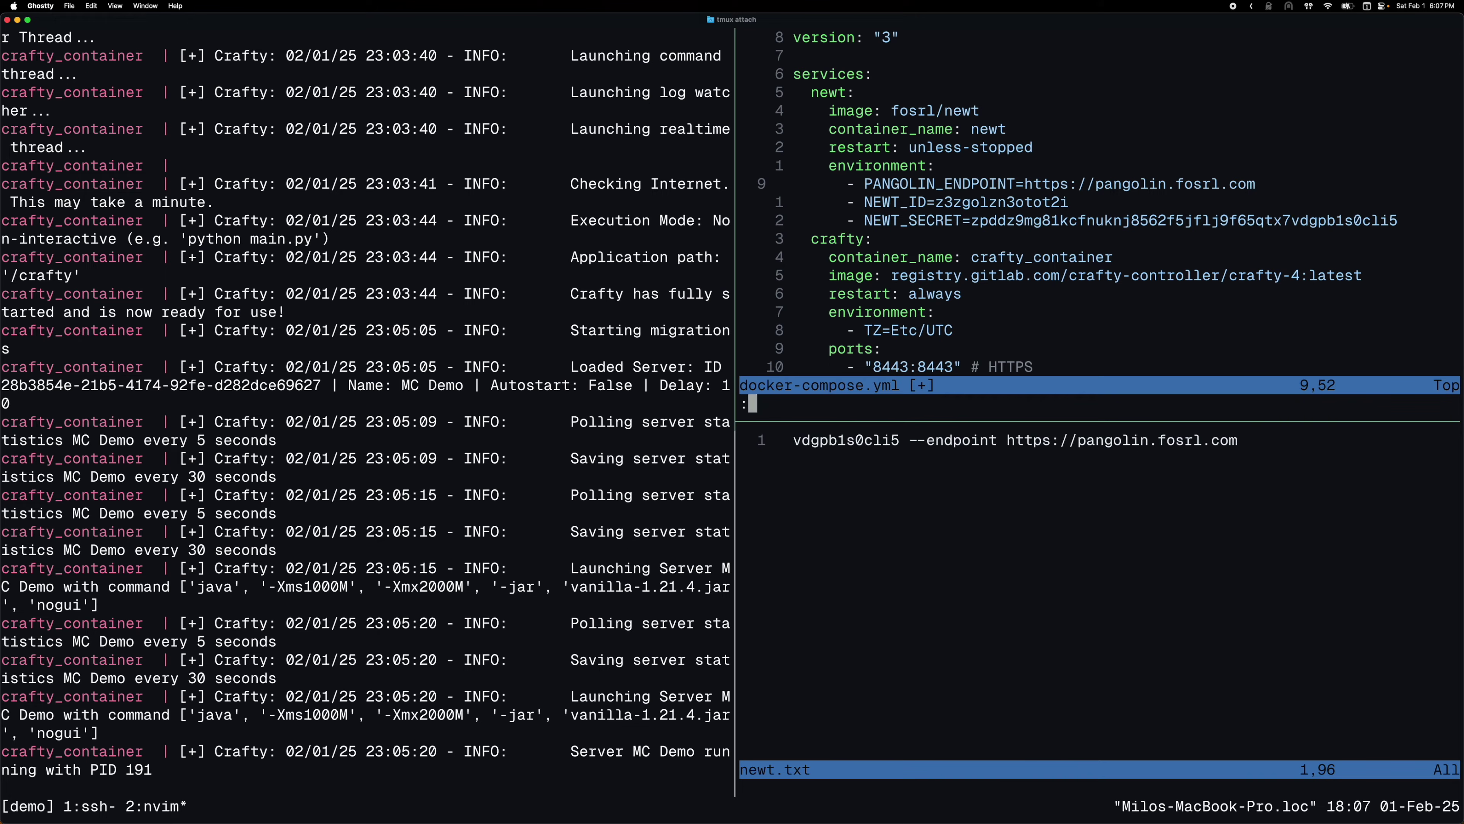
key("Return")
Close newt.txt and its pane, quit the saved compose file, and stop the Crafty container
key("ctrl+b")
key("Down")
type(":q")
key("Return")
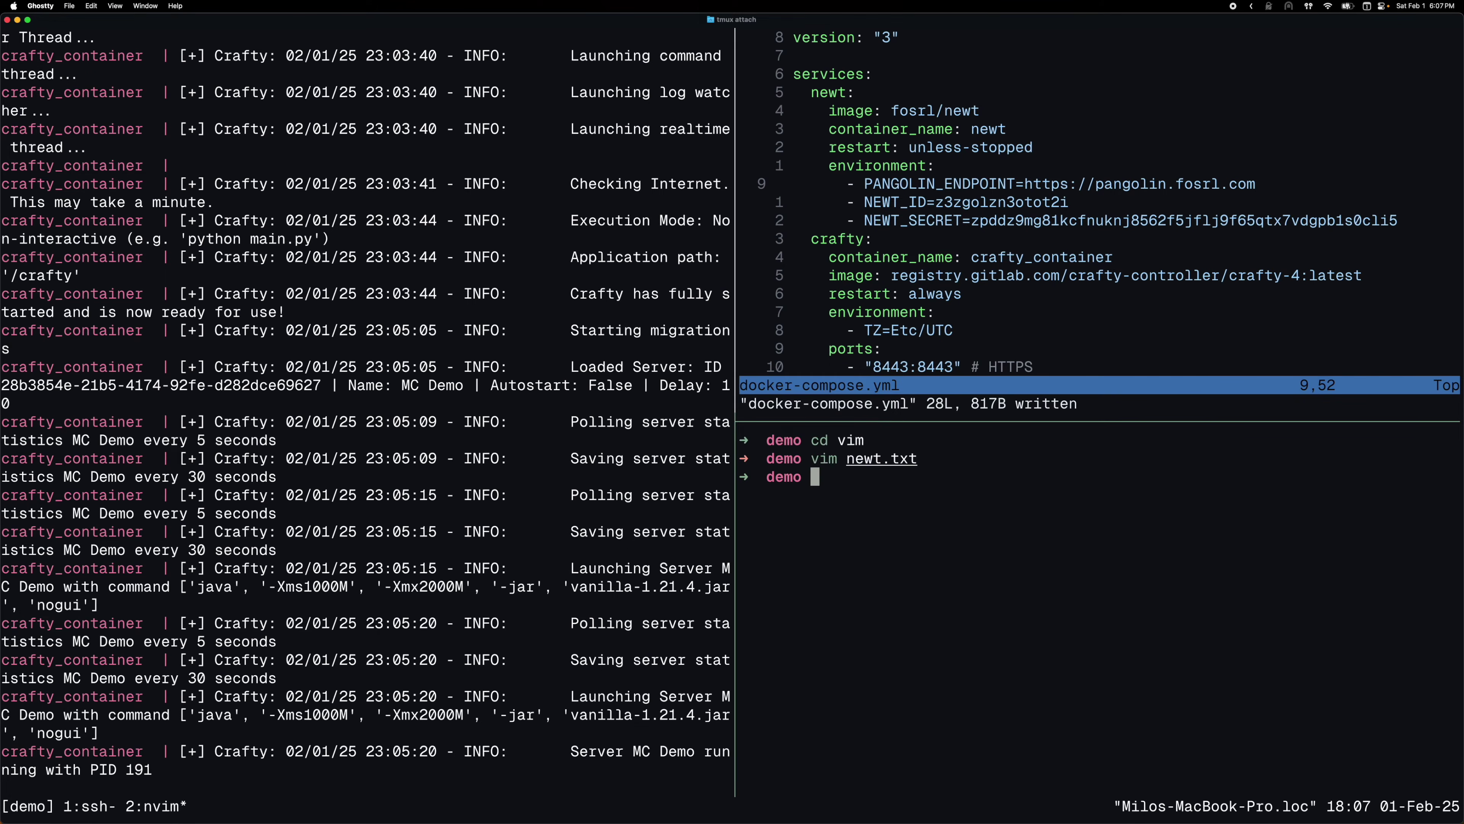
key("ctrl+d")
type(":w")
key("Return")
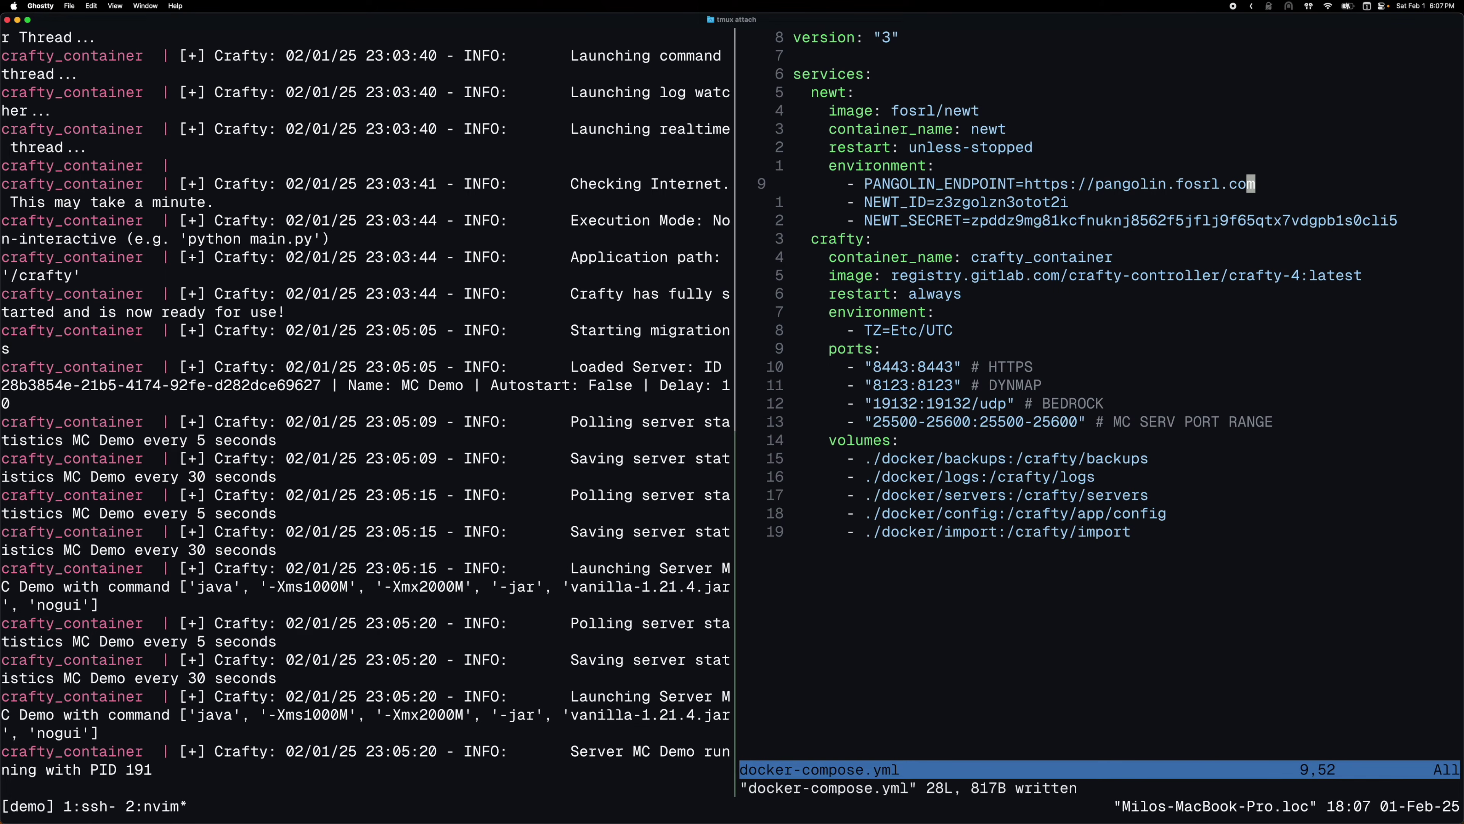
type(":q")
key("Return")
key("ctrl+b")
key("Left")
key("ctrl+c")
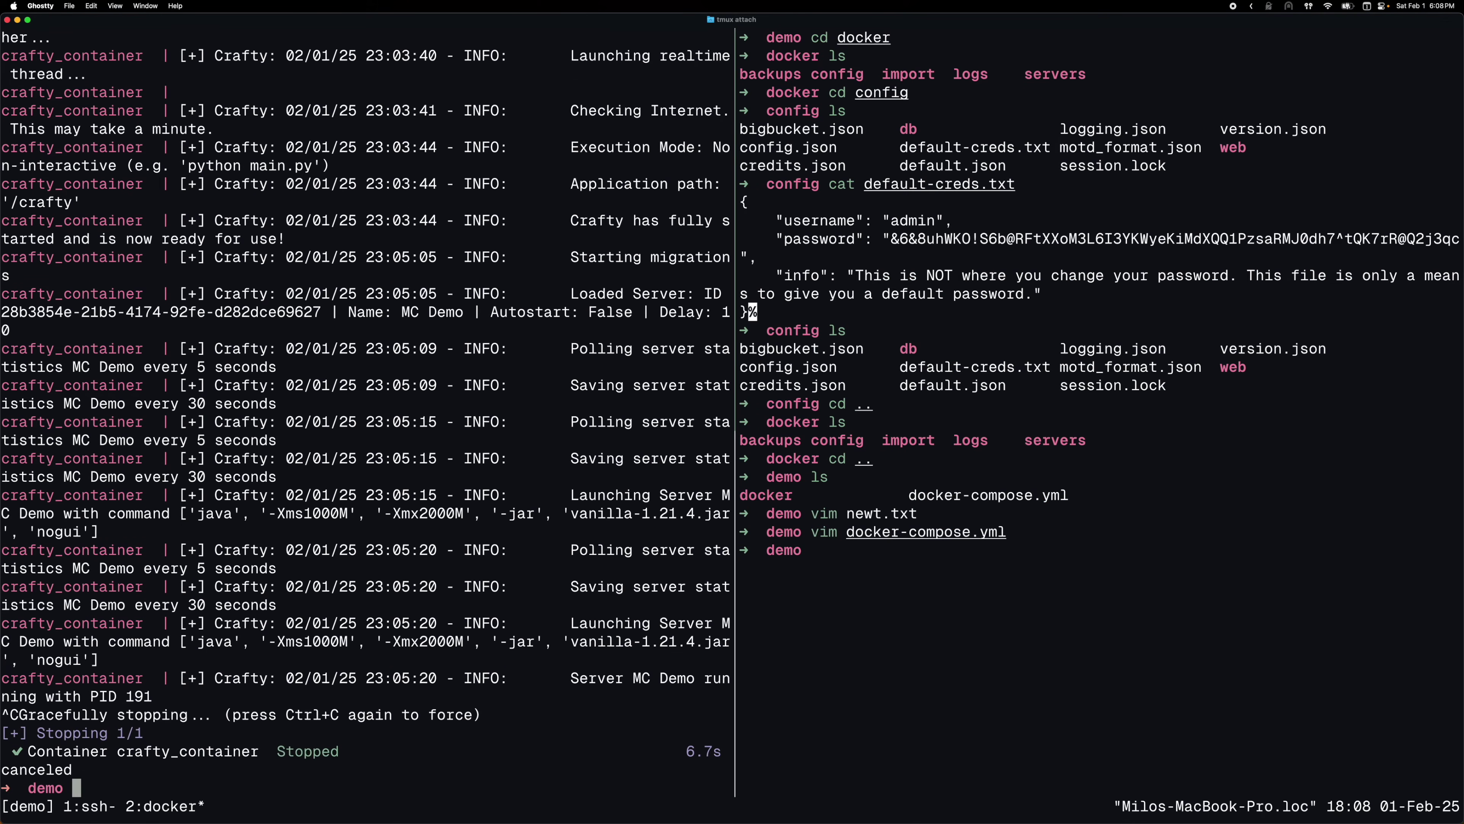
Rerun docker compose up and zoom the log pane to show newt registering and pinging Pangolin
key("Up")
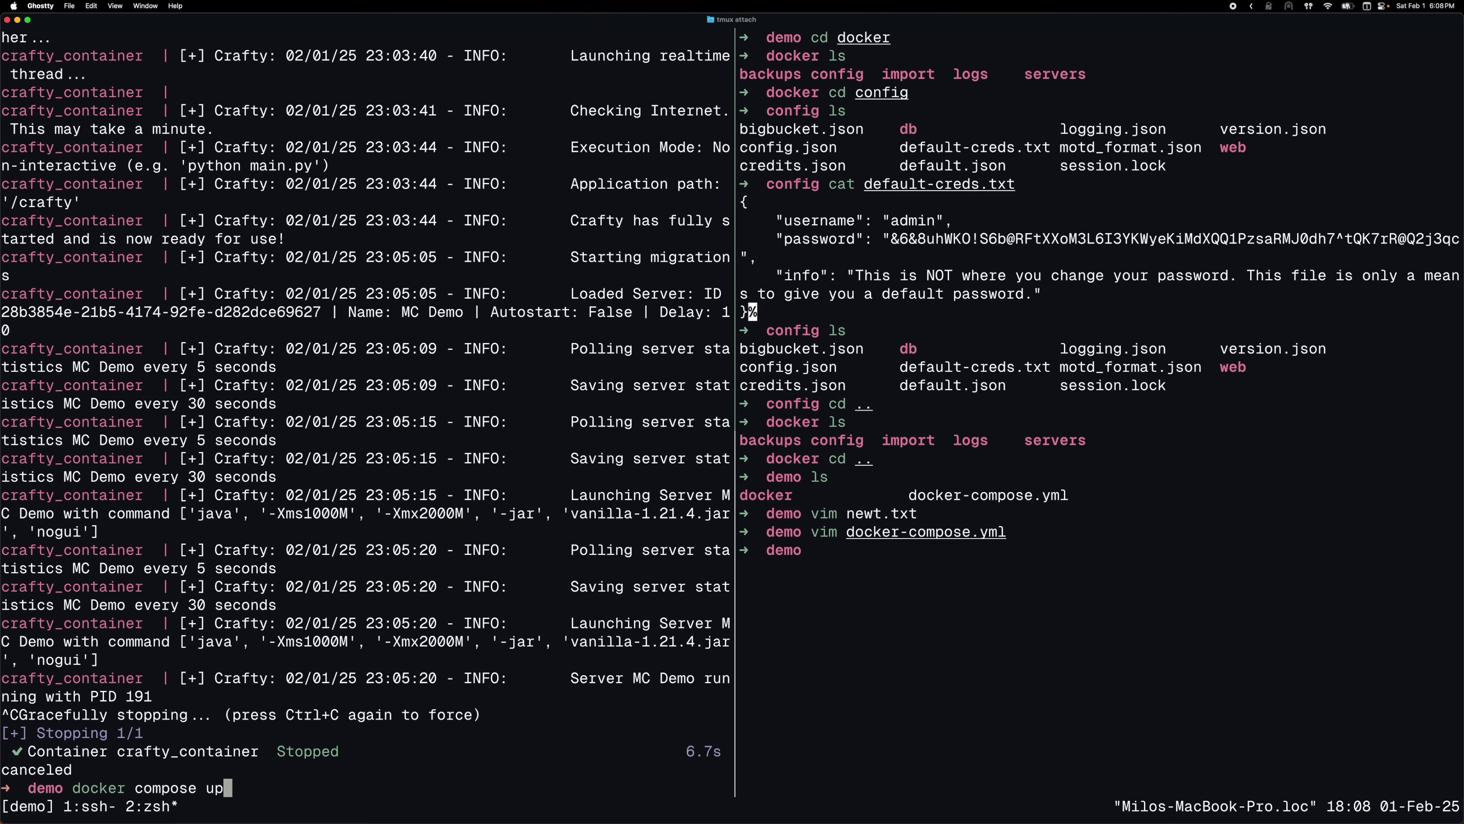
key("Return")
key("ctrl+b")
key("z")
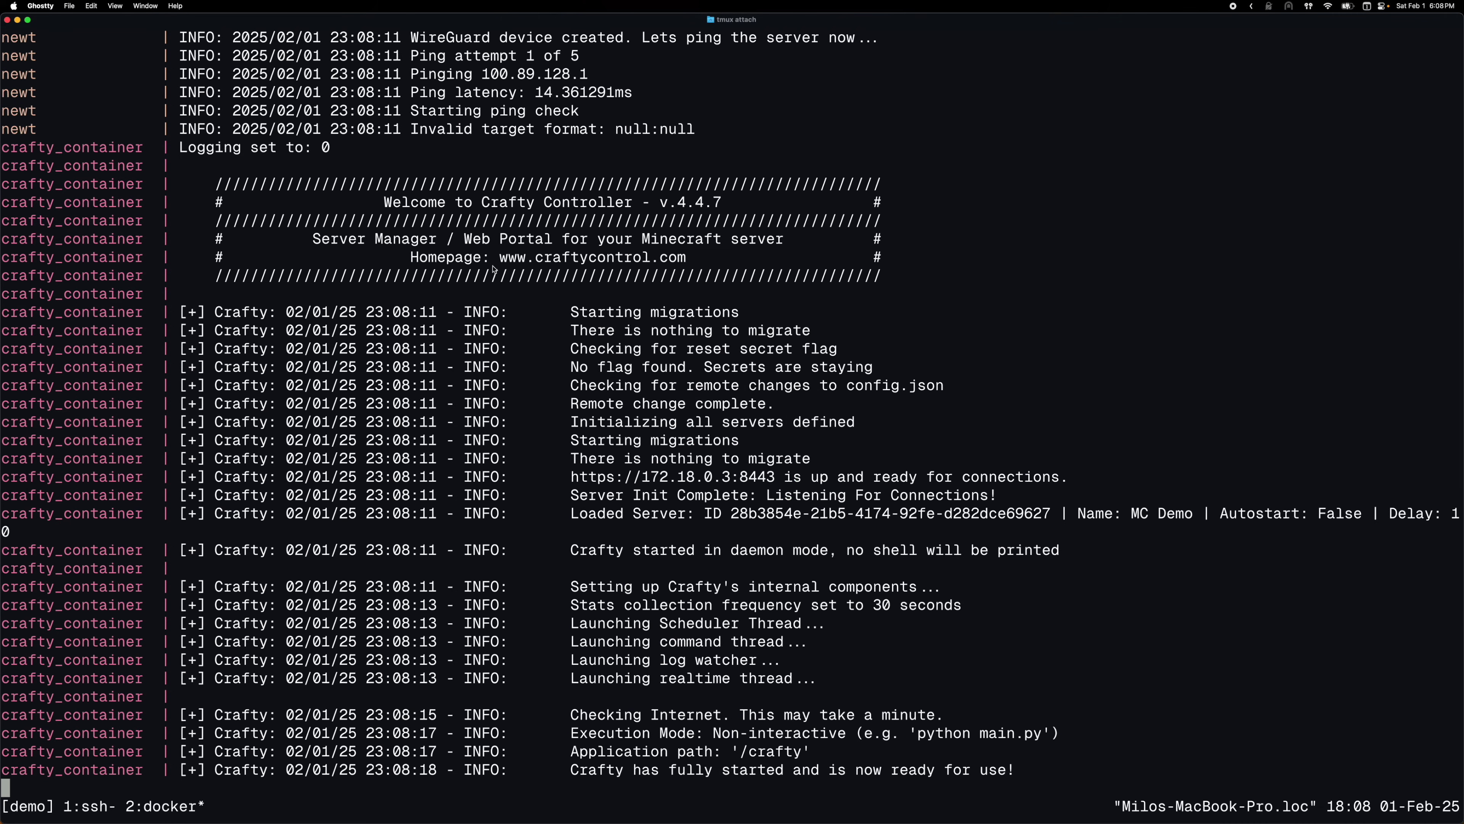
scroll(58, 149, "up", 2)
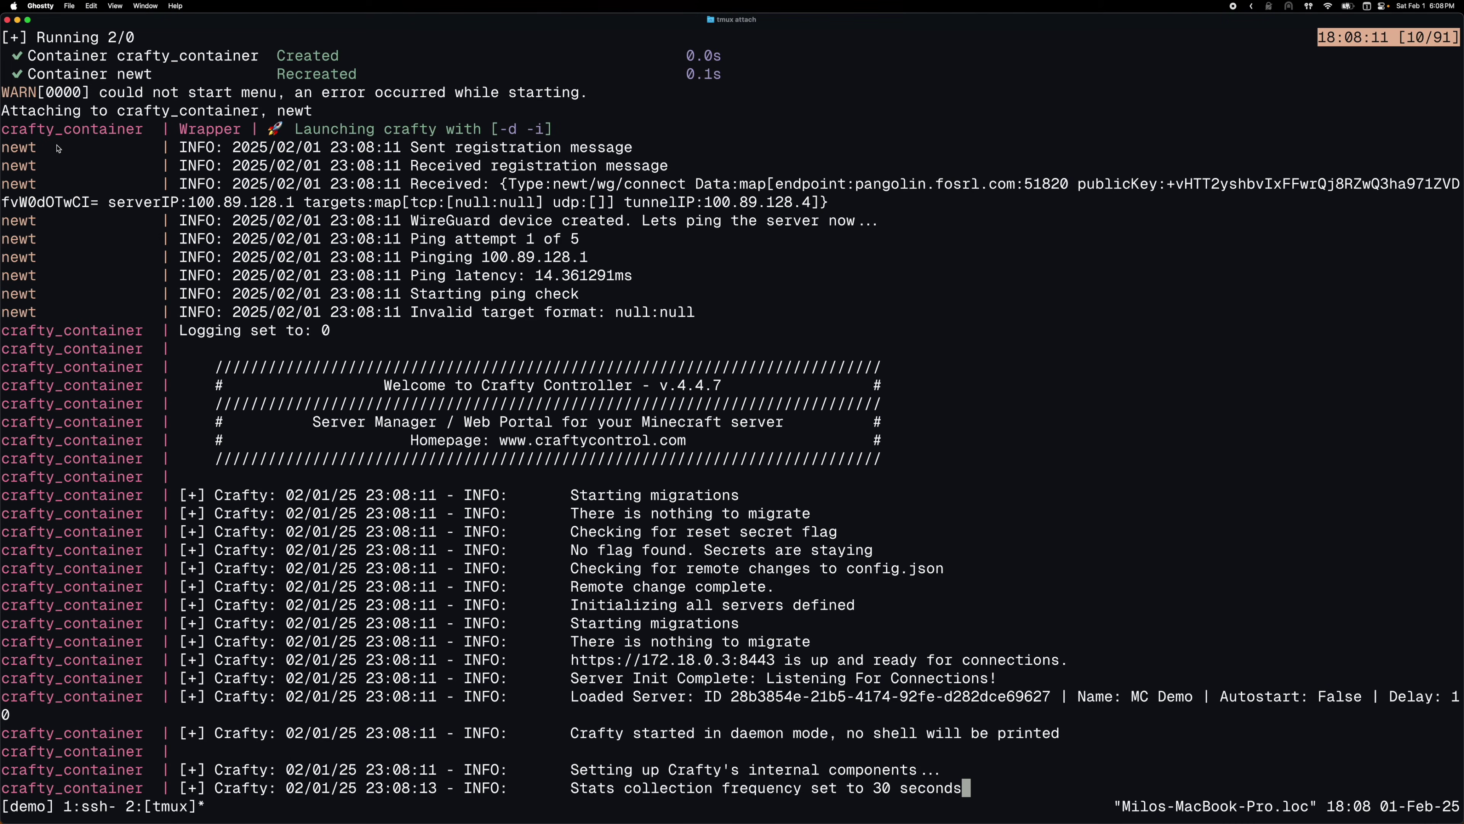
left_click_drag(28, 148, 691, 319)
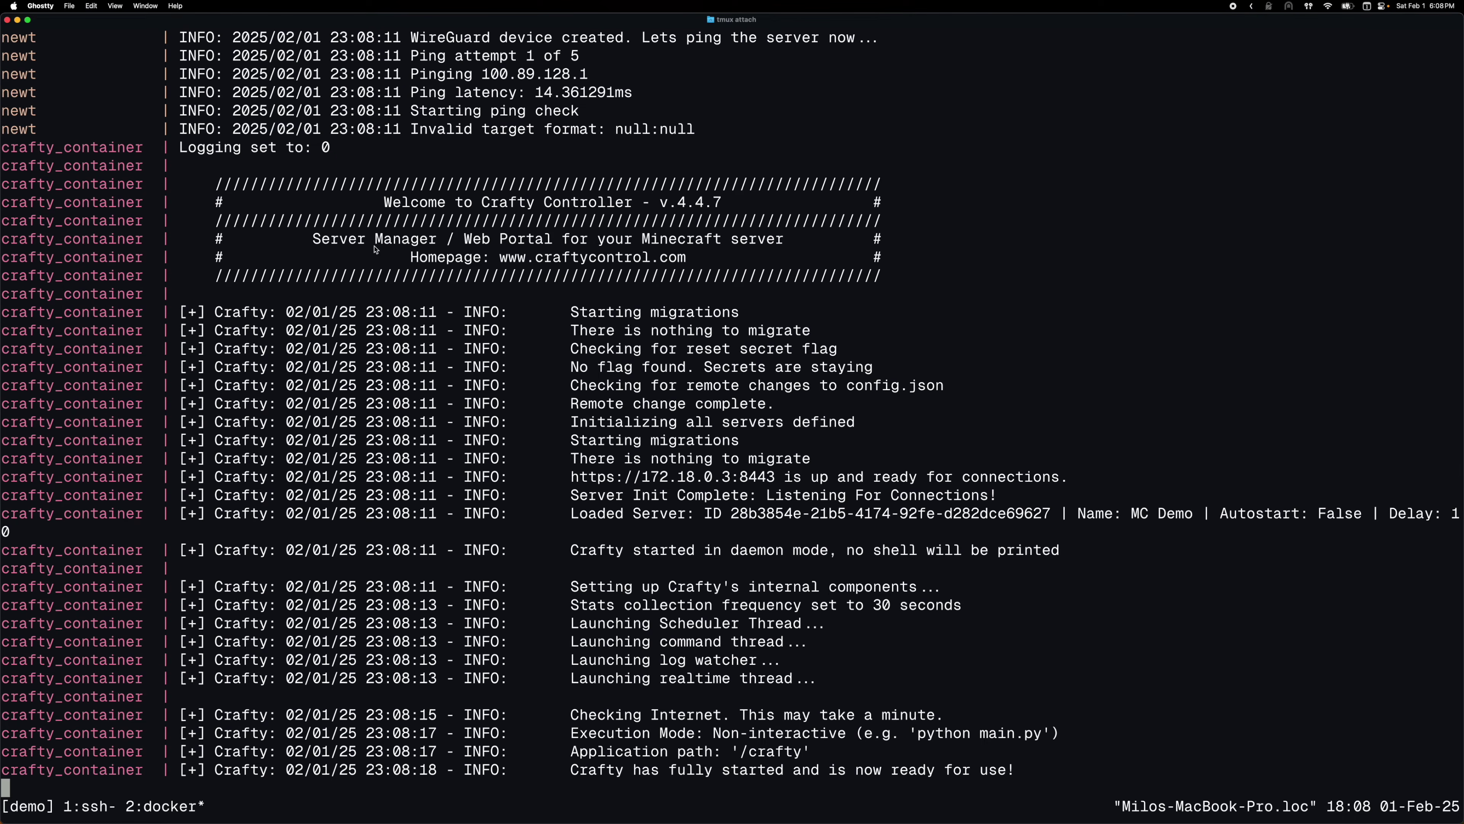
key("super+Tab")
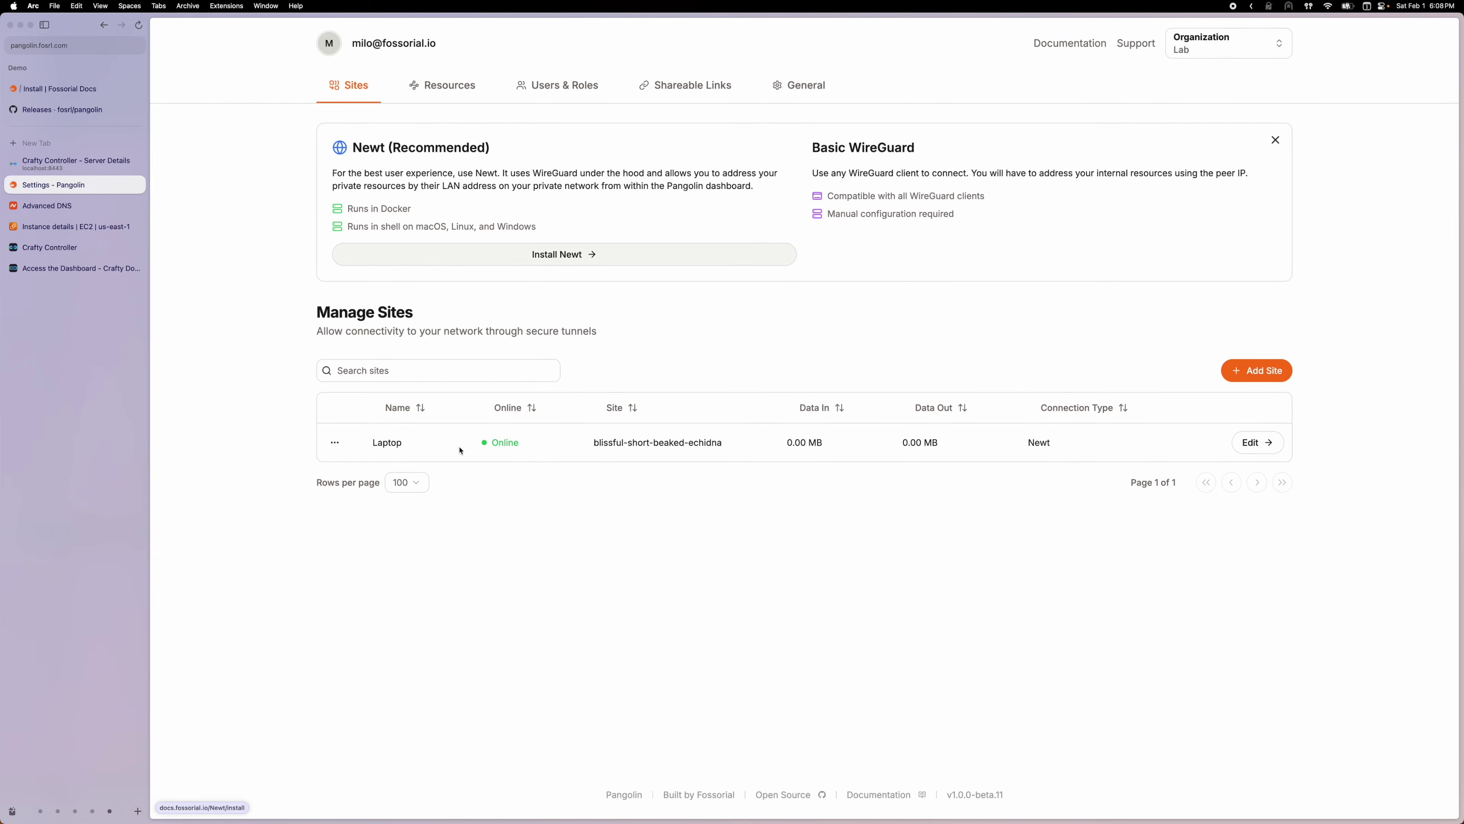
Confirm the Laptop site is online and open the Crafty resource's settings
left_click_drag(459, 450, 696, 468)
left_click(569, 468)
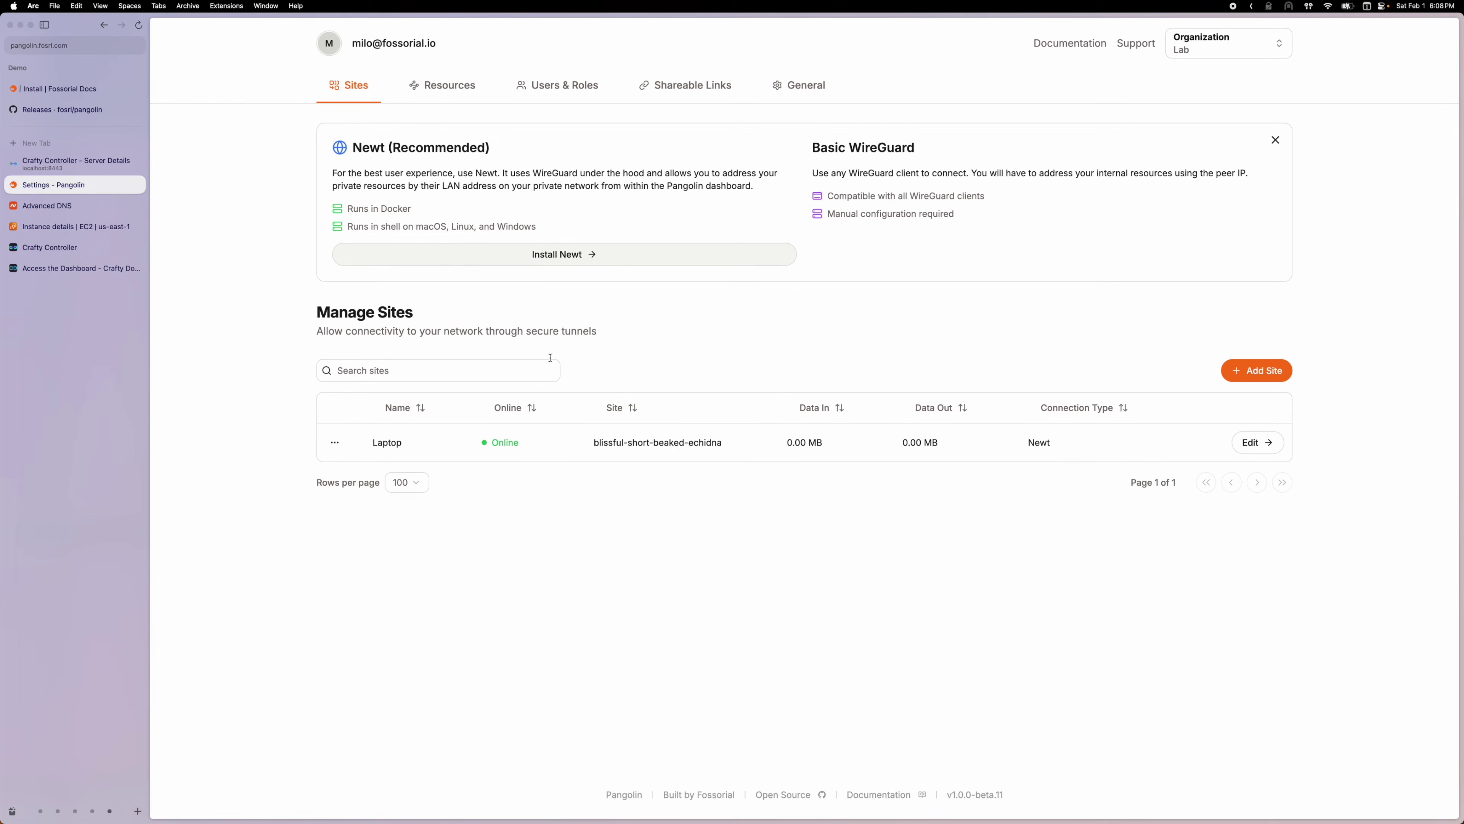
left_click(449, 101)
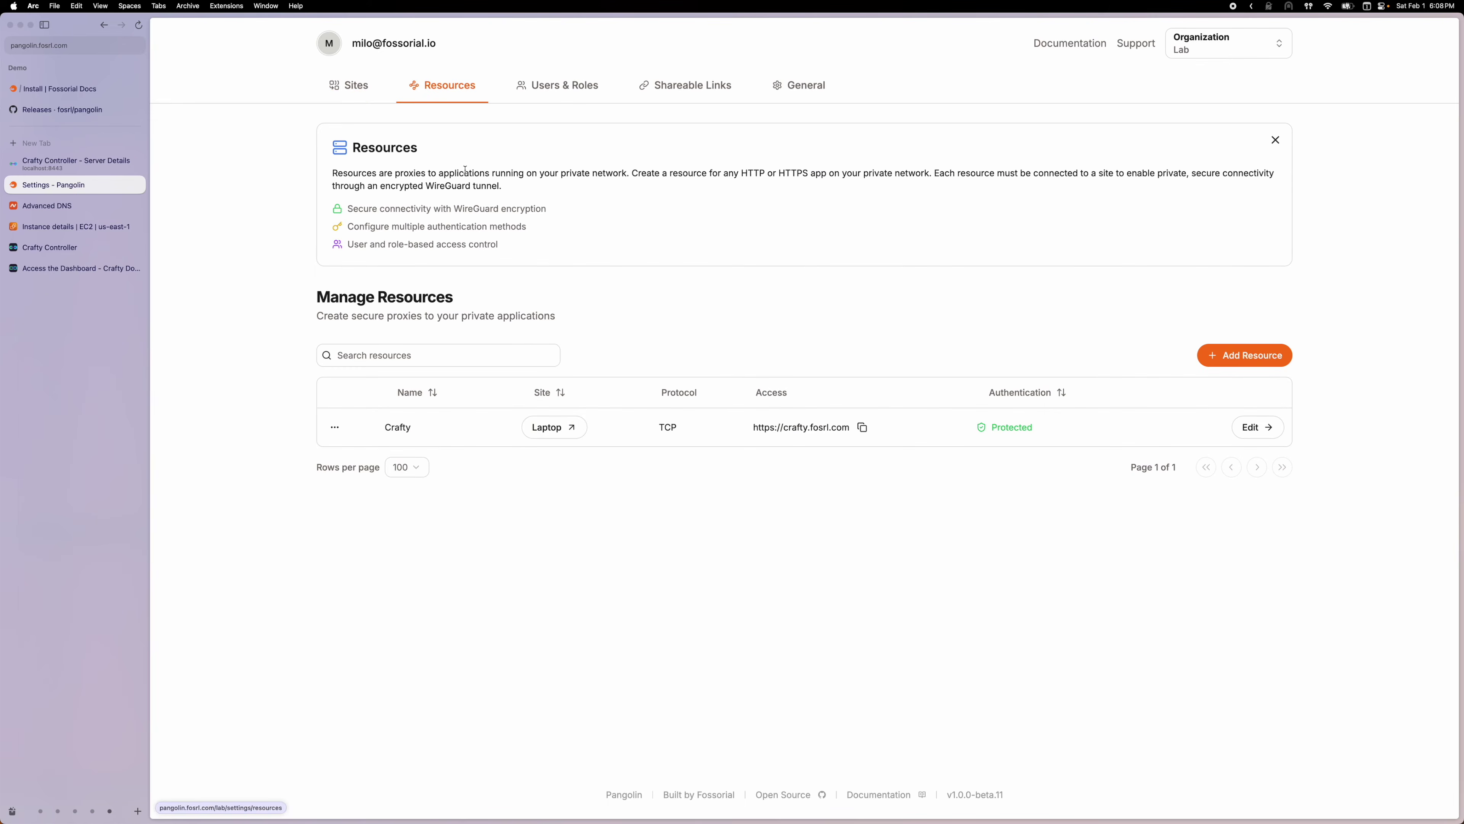
left_click(1257, 427)
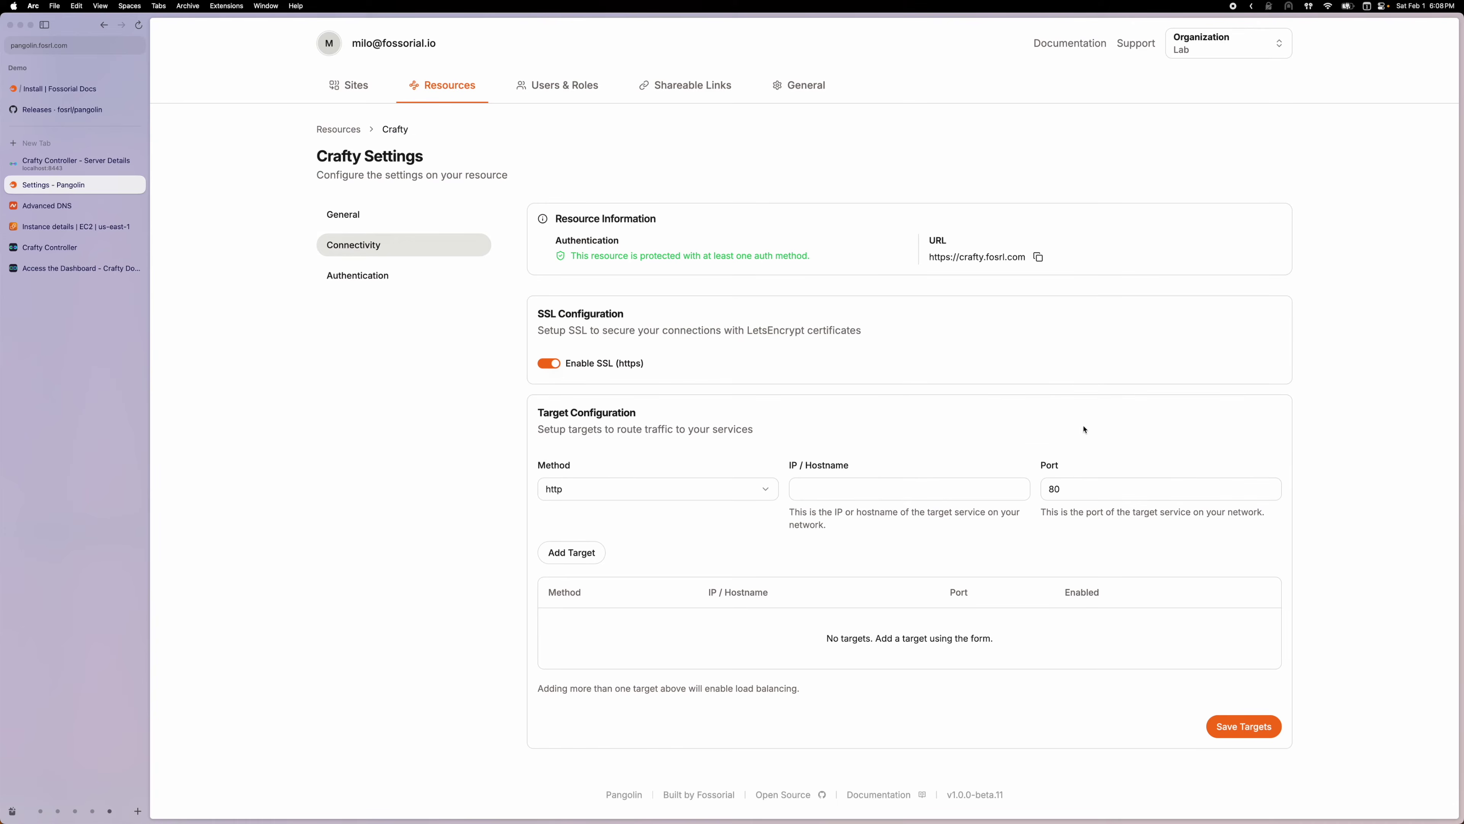
Fill in the Crafty target: host crafty, port 8443, method https
left_click(842, 485)
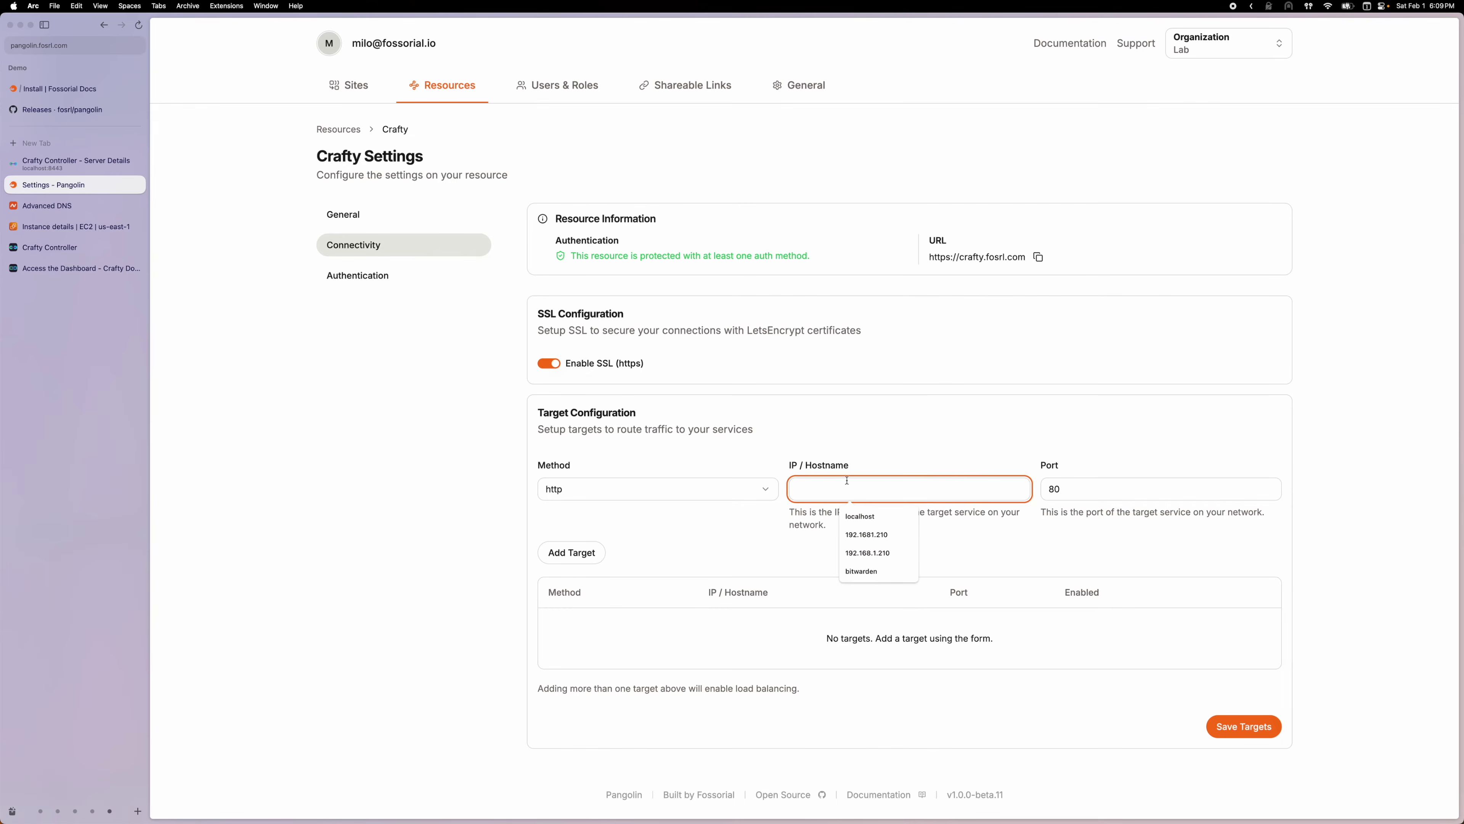
left_click(838, 457)
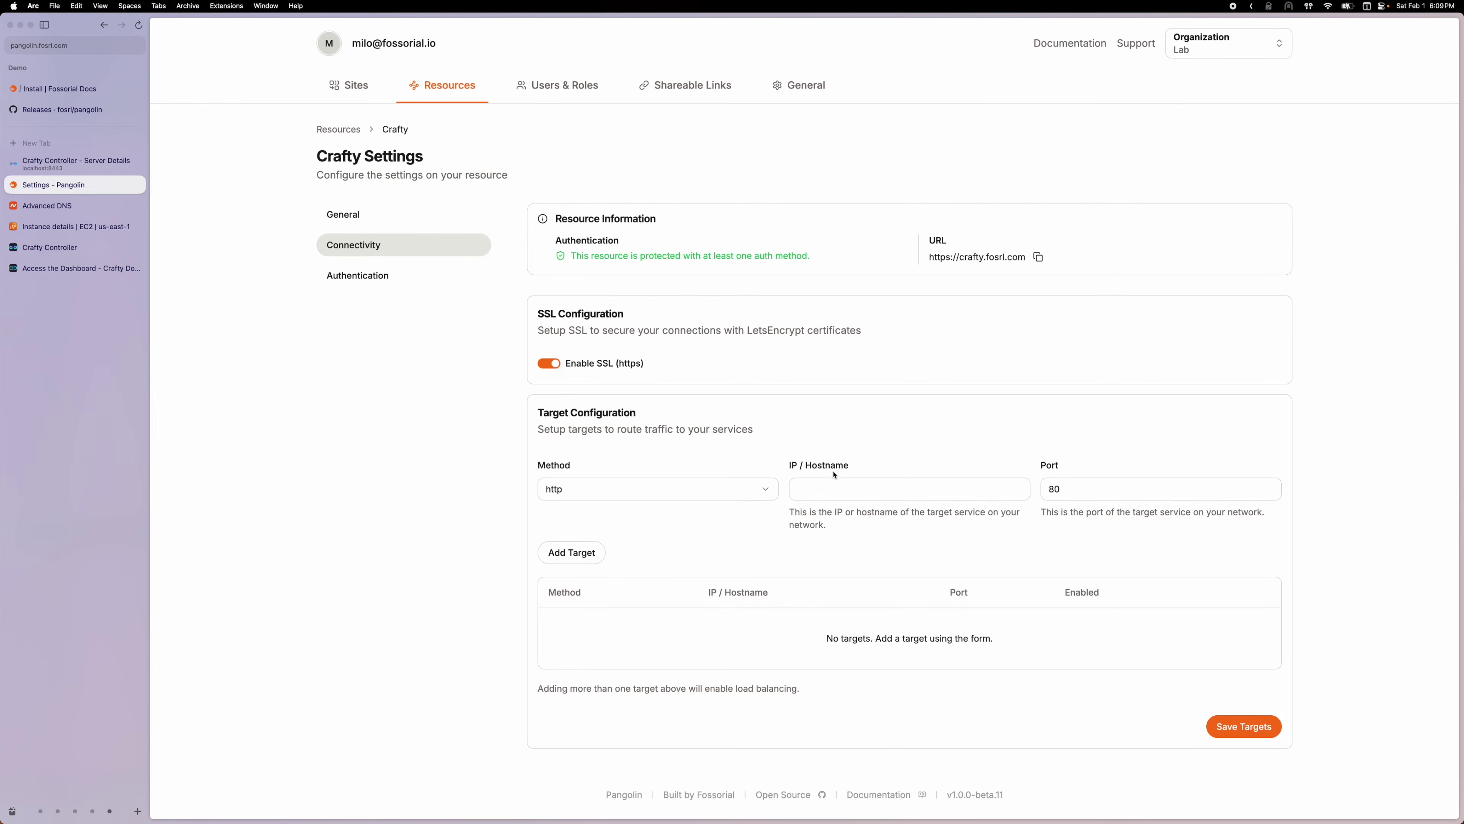
left_click(835, 489)
type("crraf")
key("BackSpace")
key("BackSpace")
key("BackSpace")
type("afty")
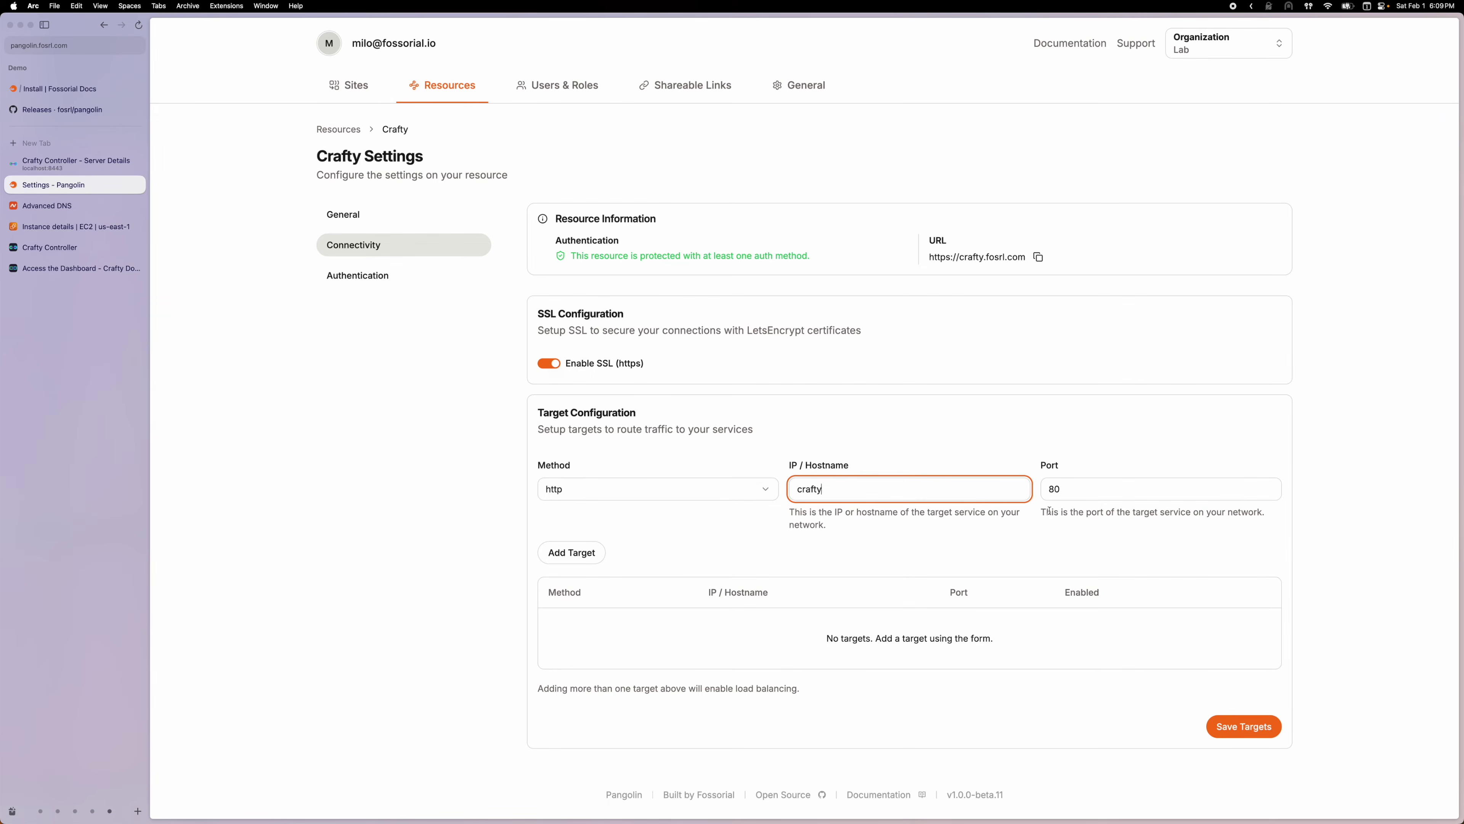
key("Tab")
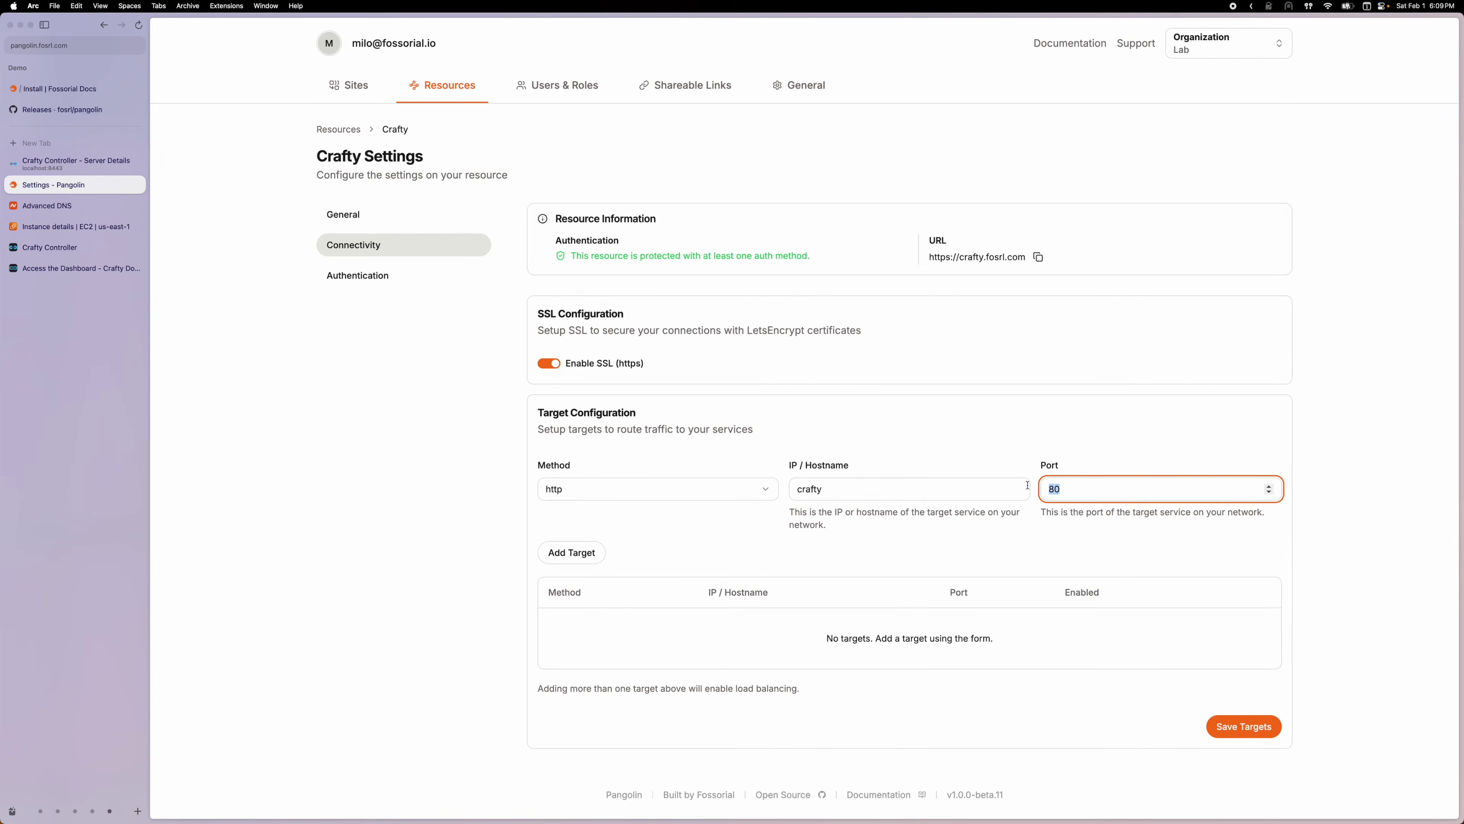
type("8443")
left_click(678, 481)
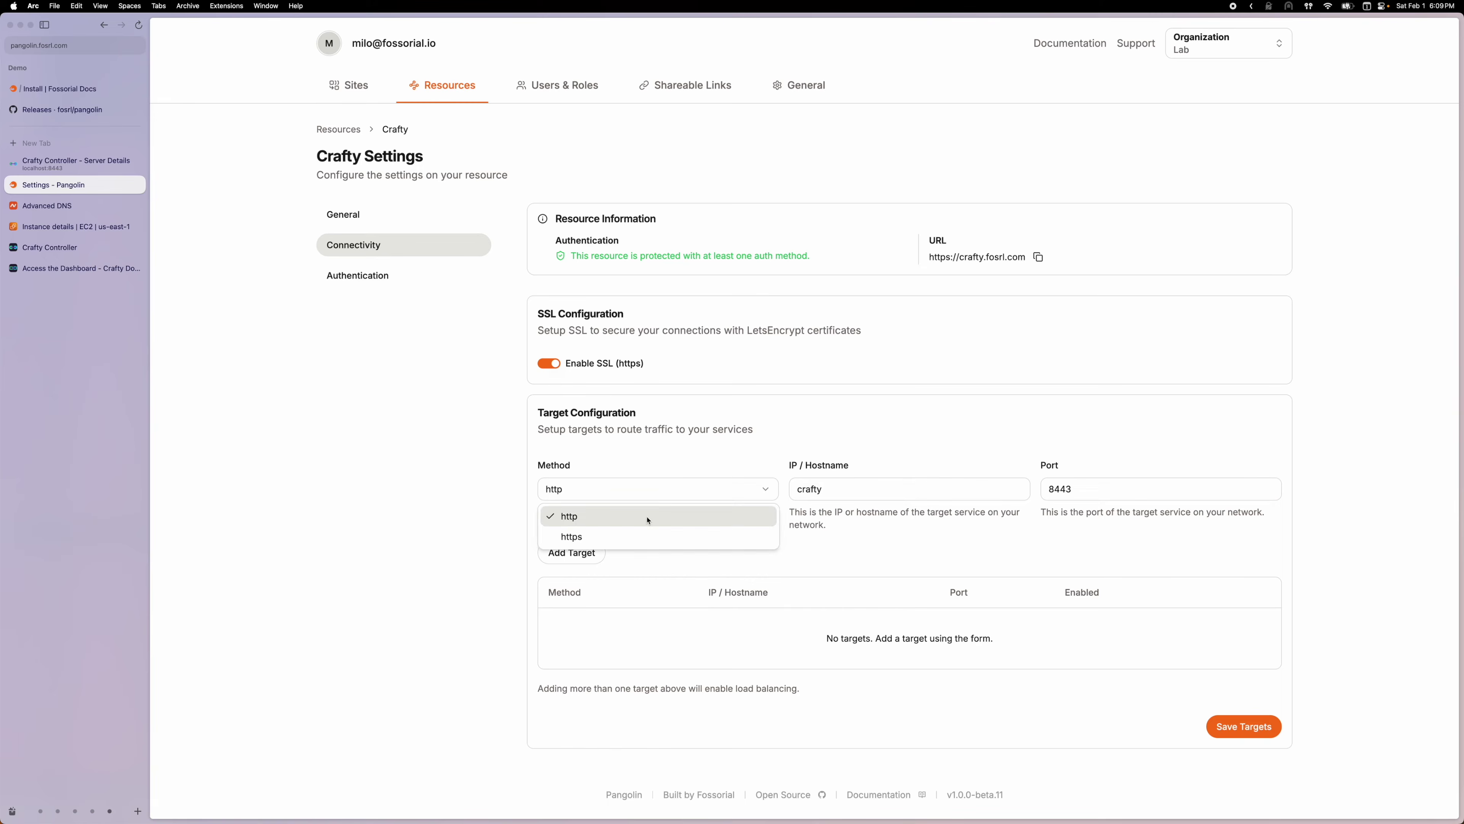
left_click(599, 530)
Check Crafty Controller's local address, then add the https crafty:8443 target
left_click(97, 169)
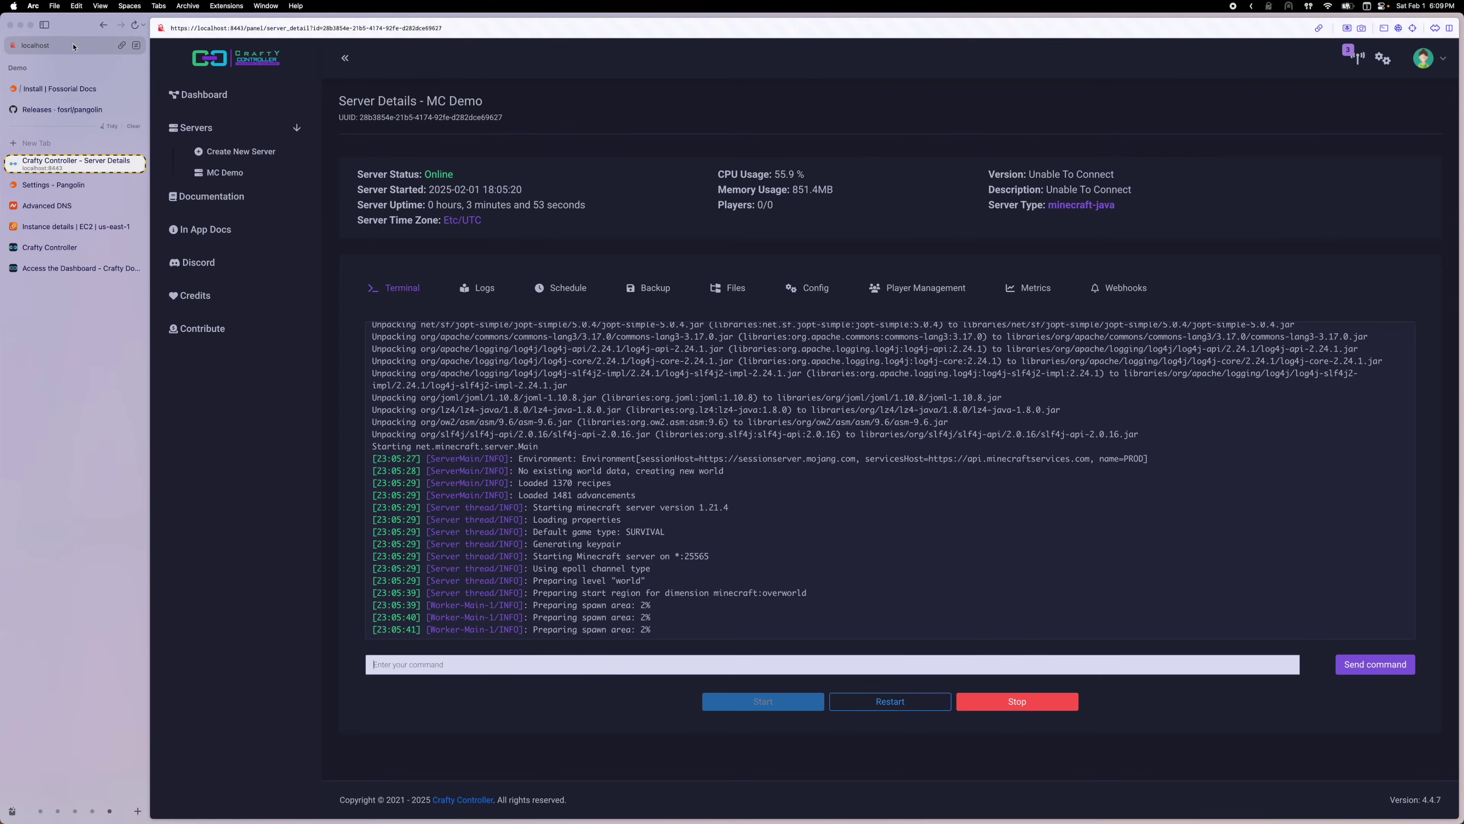
left_click(76, 46)
key("Escape")
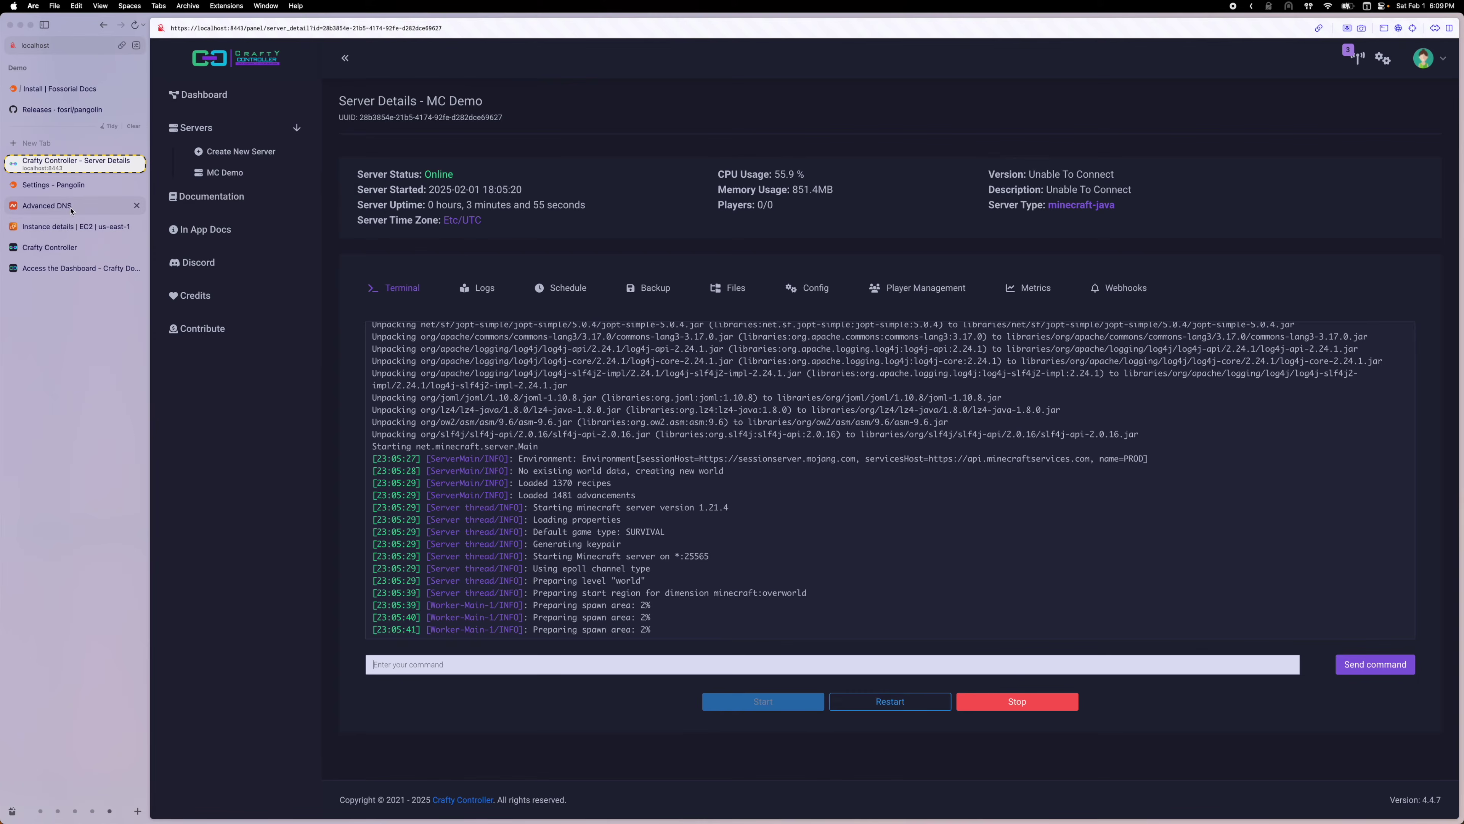
left_click(54, 185)
left_click(574, 554)
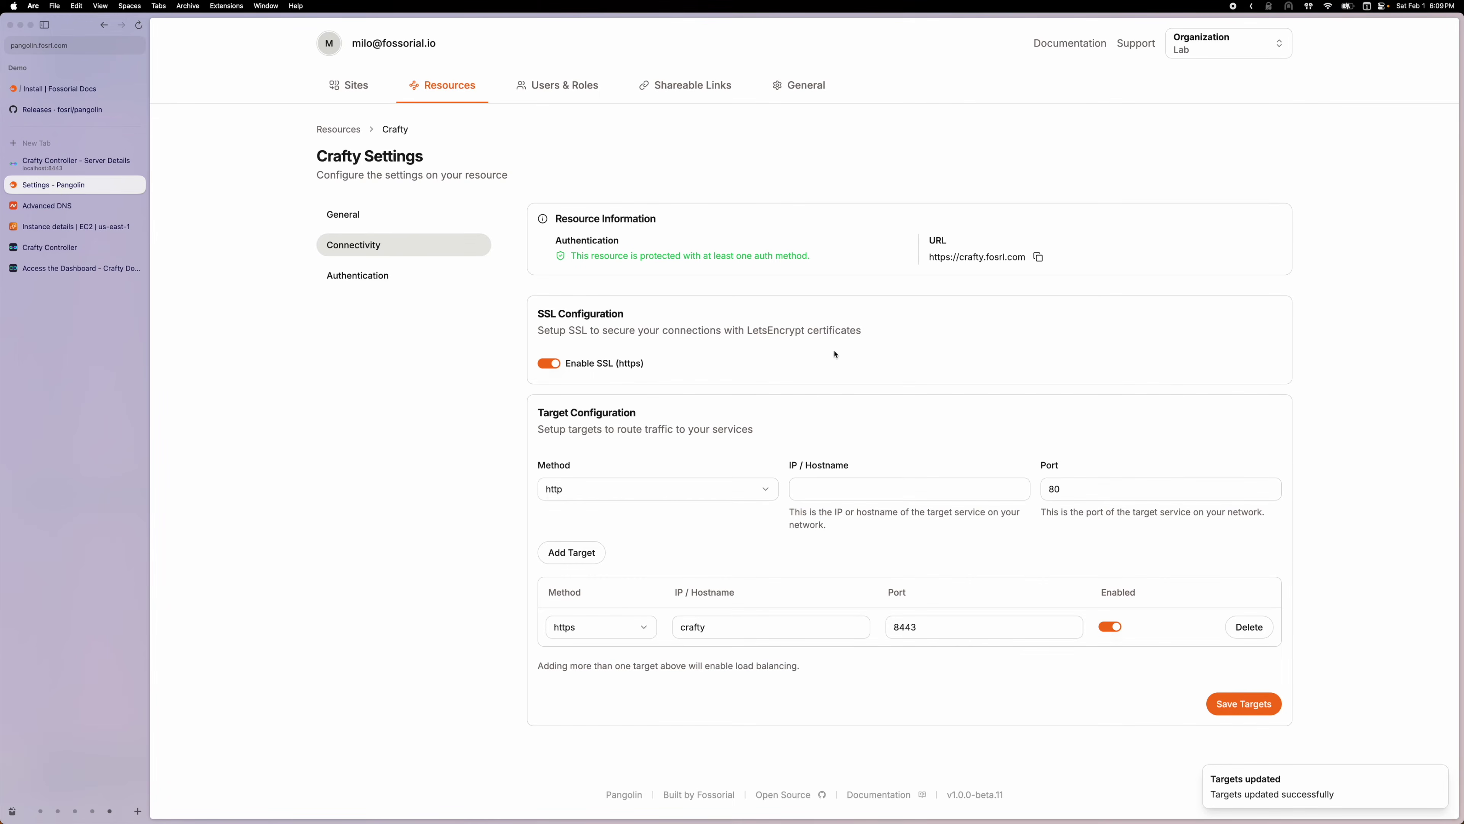
Log in to Crafty Controller at its public URL as admin with the saved password
left_click(971, 257)
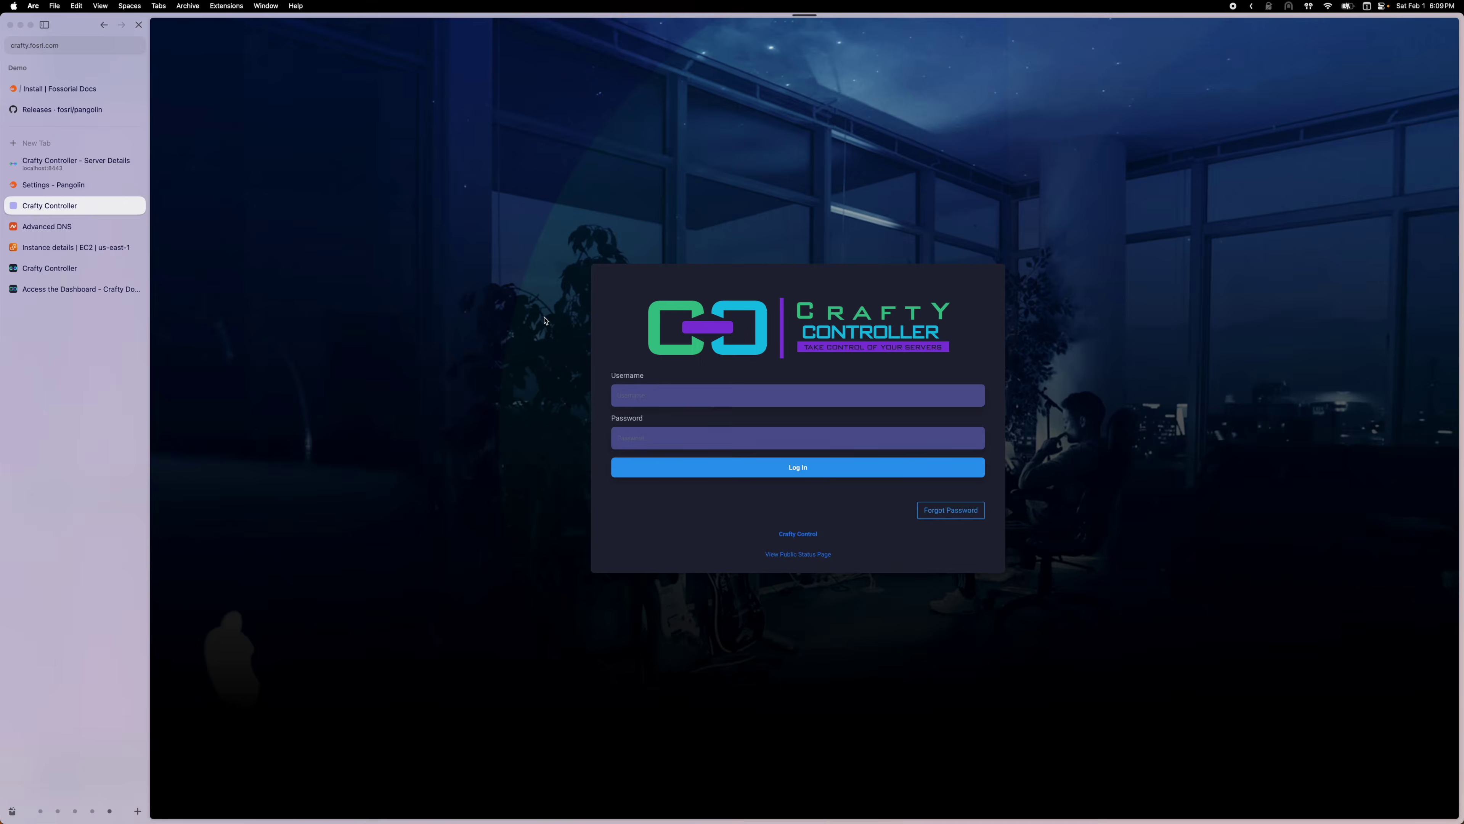
left_click(96, 51)
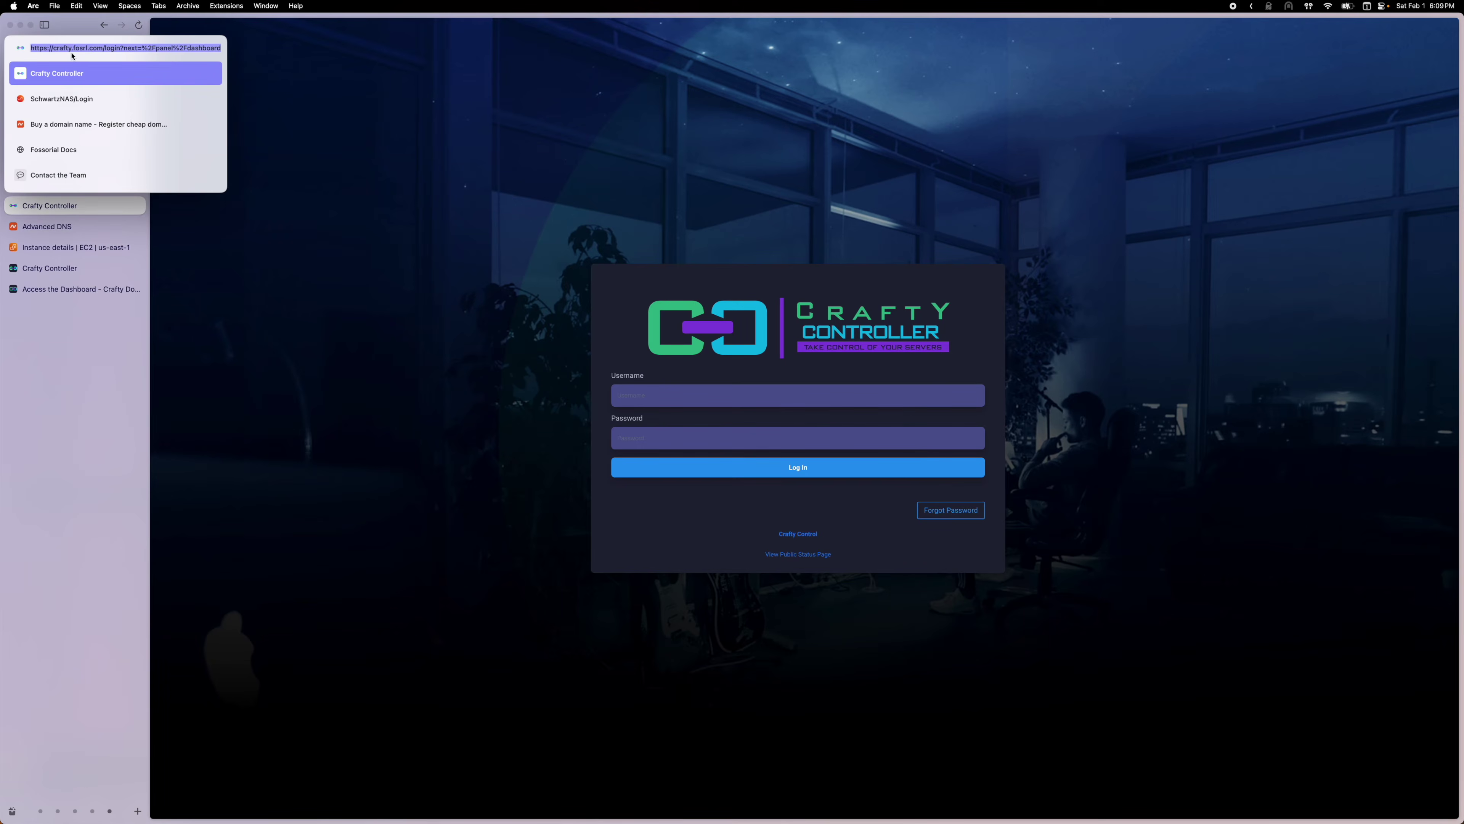
key("Escape")
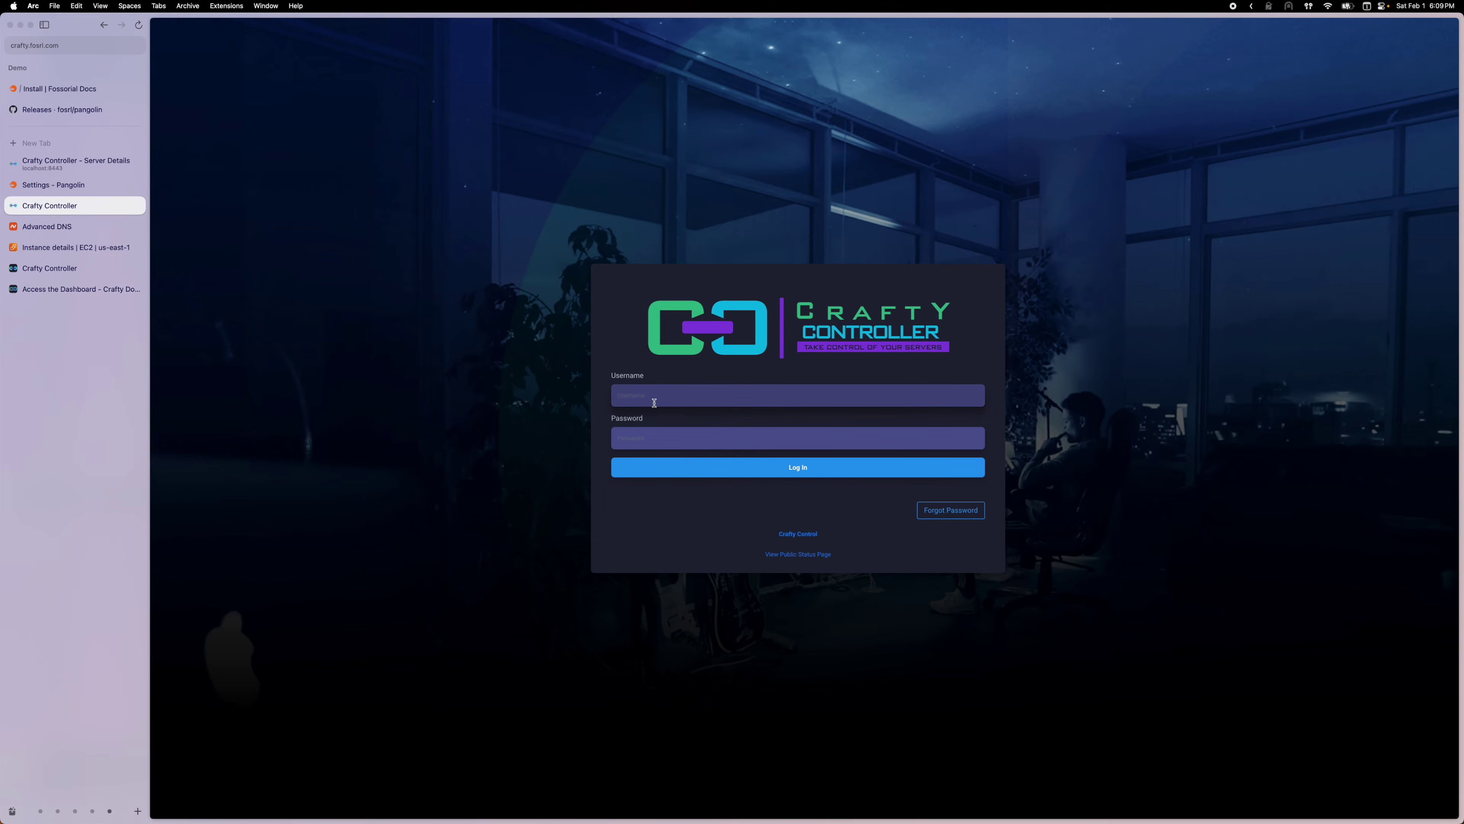
left_click(654, 403)
type("admin")
mouse_move(690, 808)
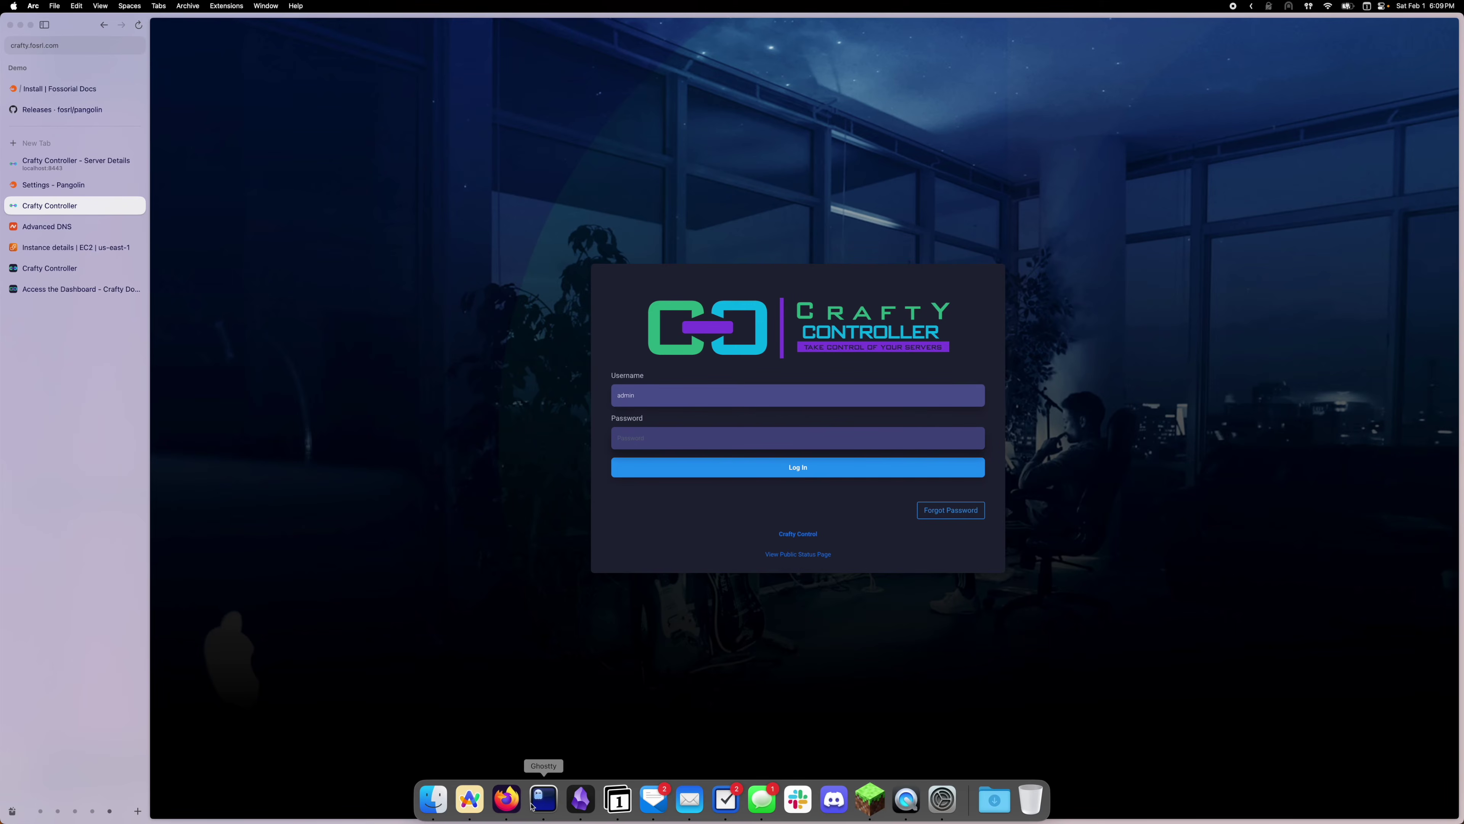
left_click(681, 438)
left_click(685, 463)
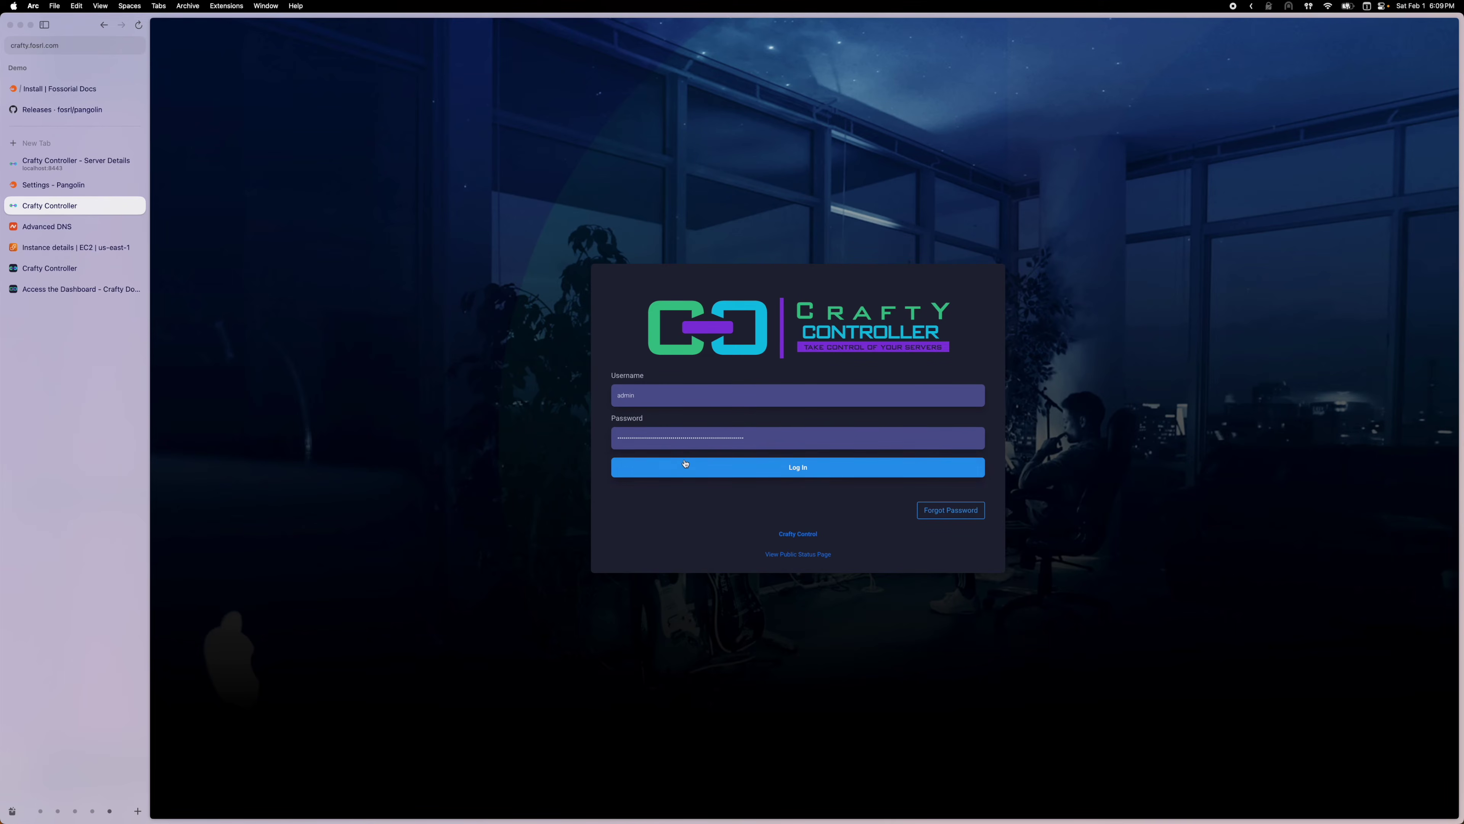
left_click(685, 464)
Decline saving the password and open the offline MC Demo server's details
left_click(746, 469)
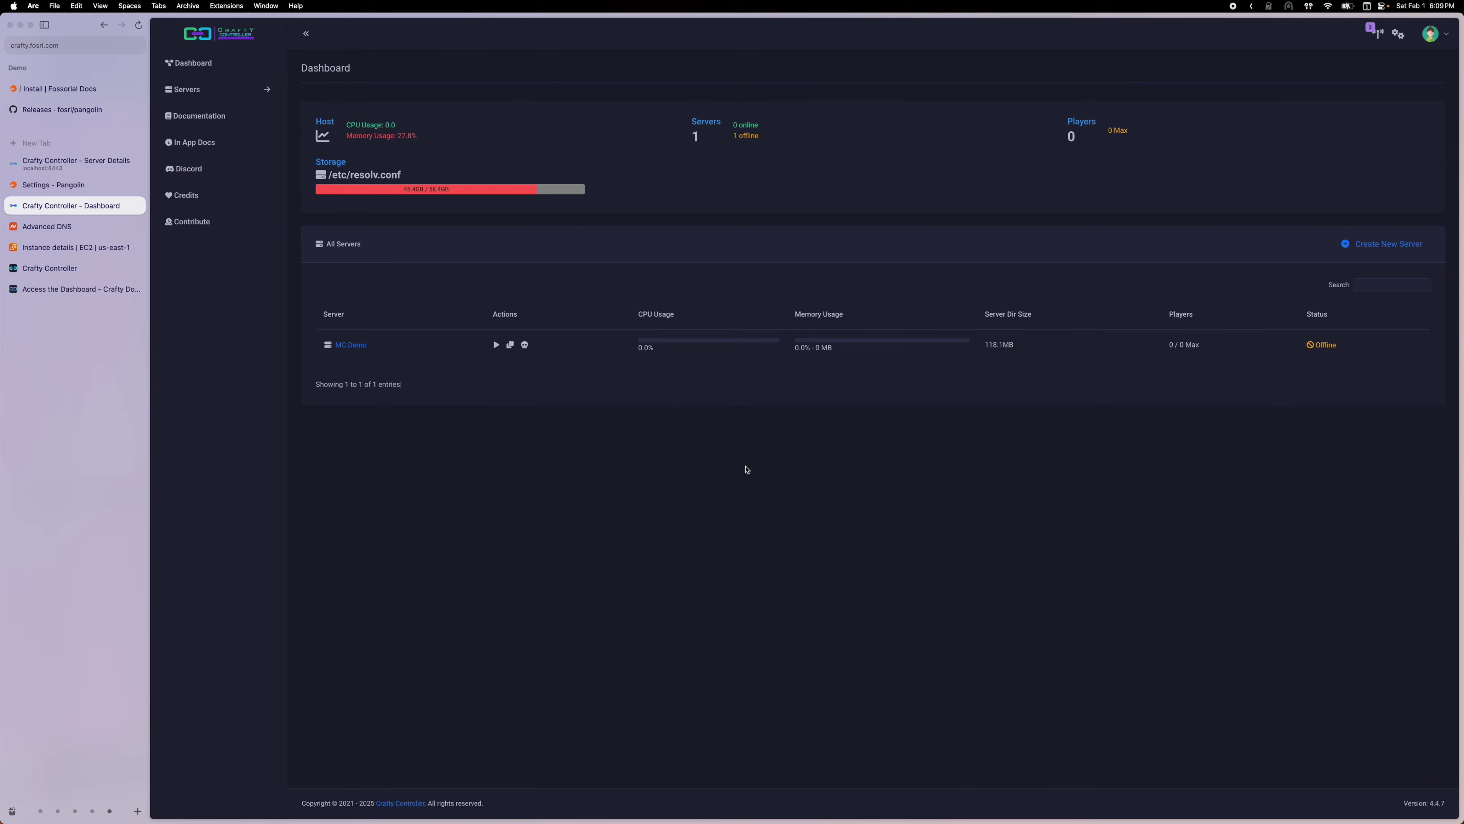
left_click(356, 344)
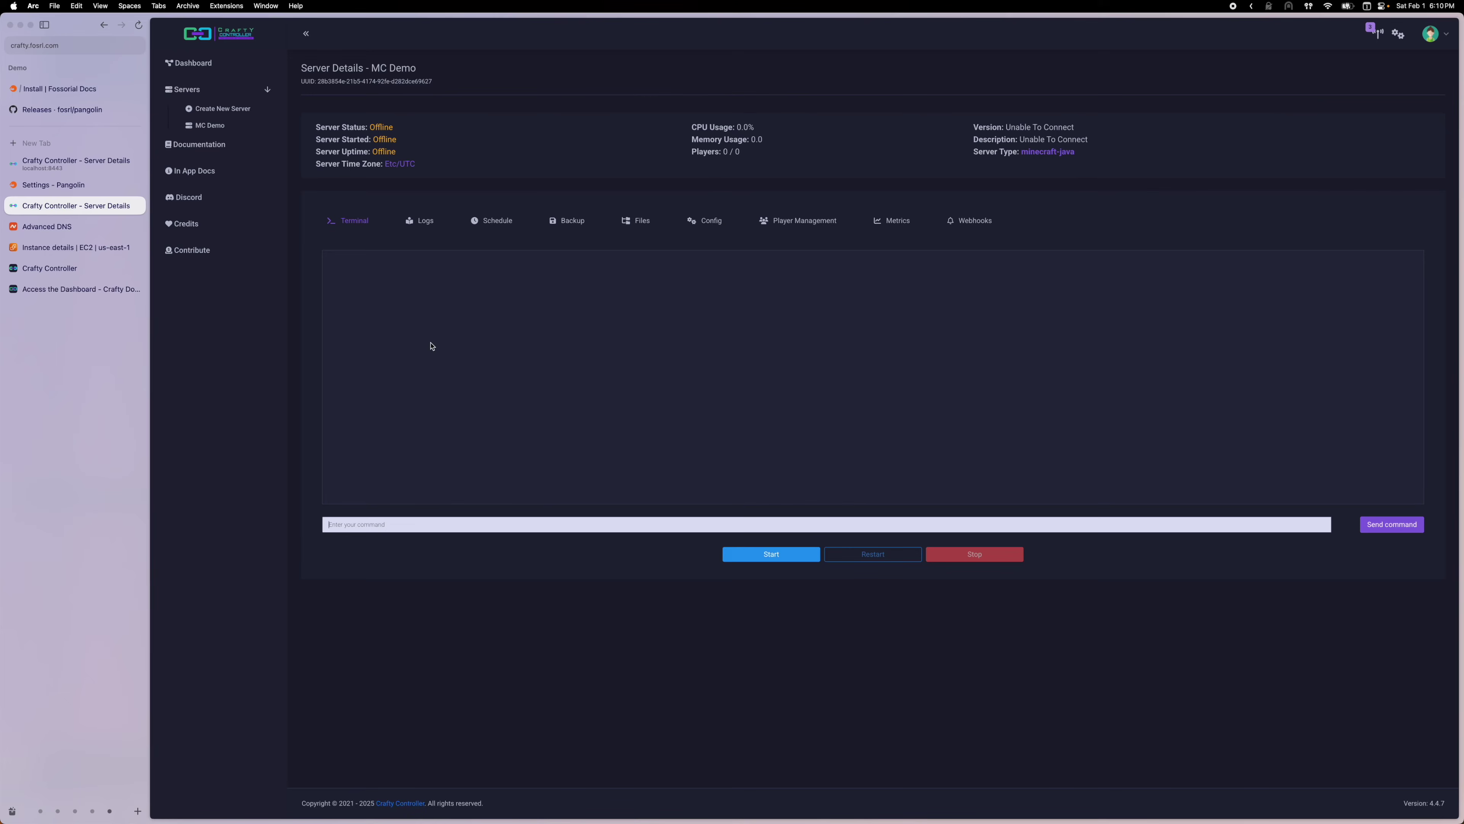
left_click(54, 184)
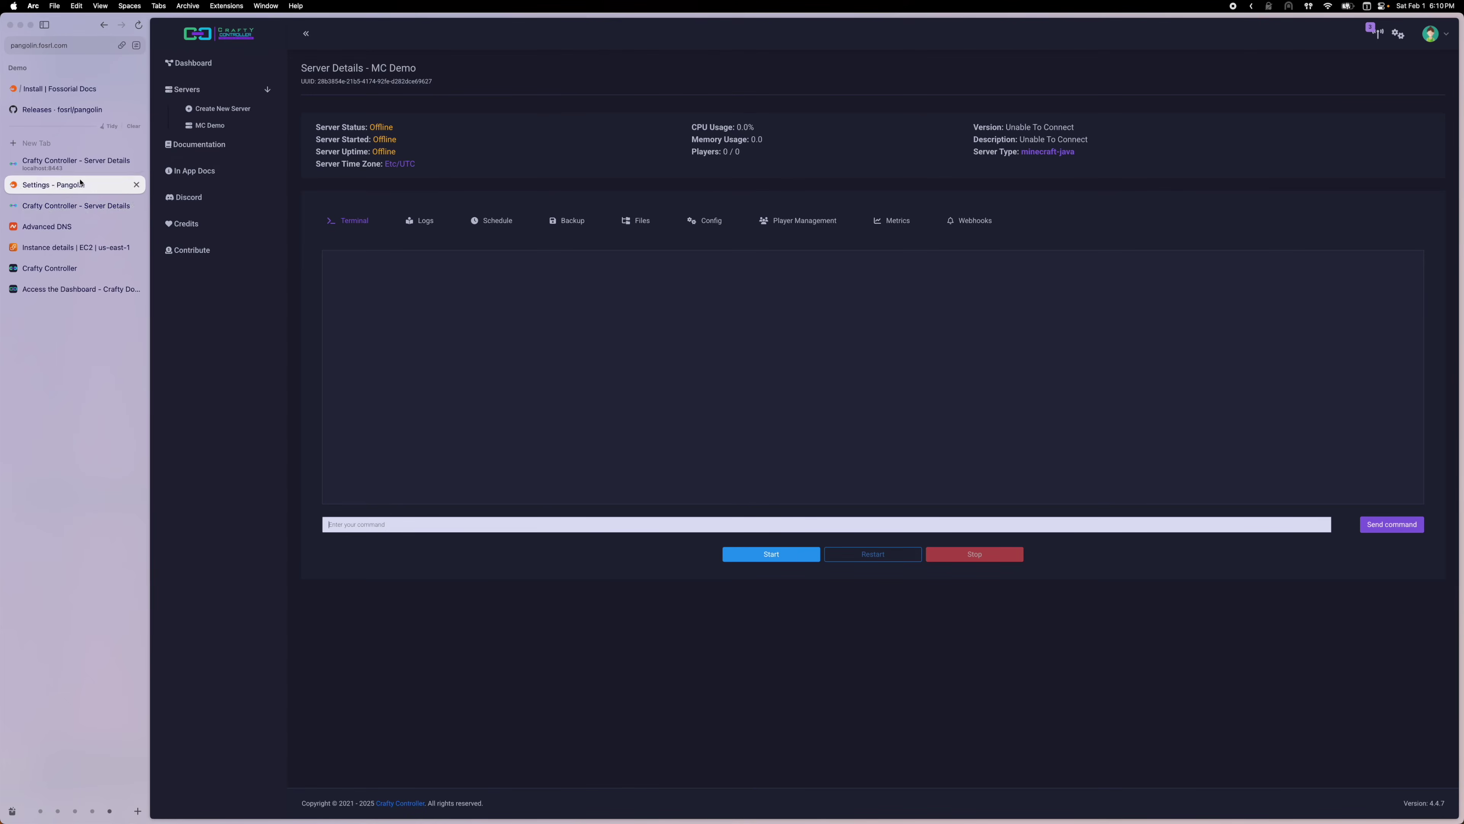
Create a raw TCP resource named Minecraft on port 25565 and copy its Traefik entrypoint snippet
left_click(424, 84)
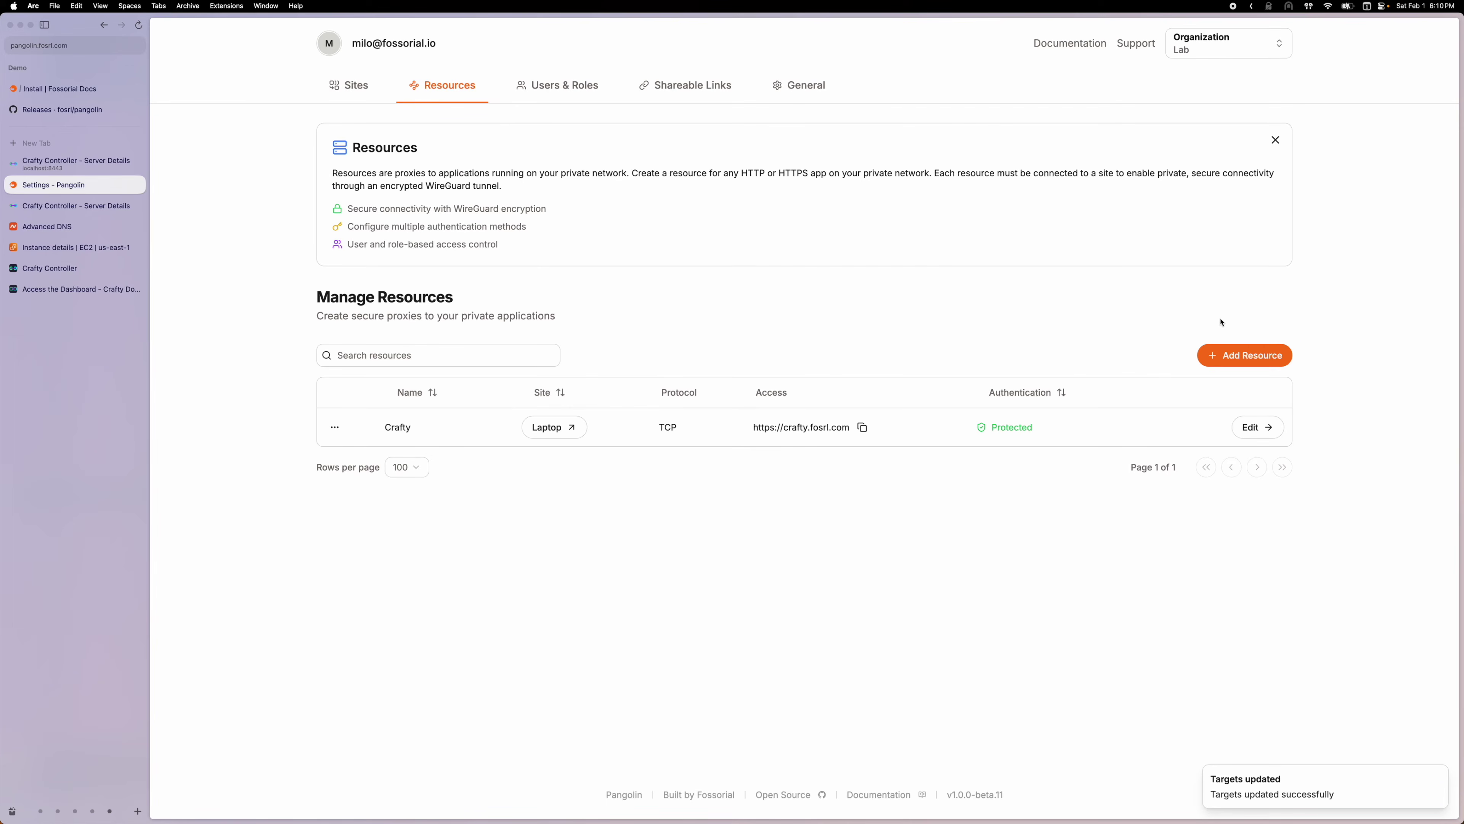
left_click(1230, 358)
left_click(929, 380)
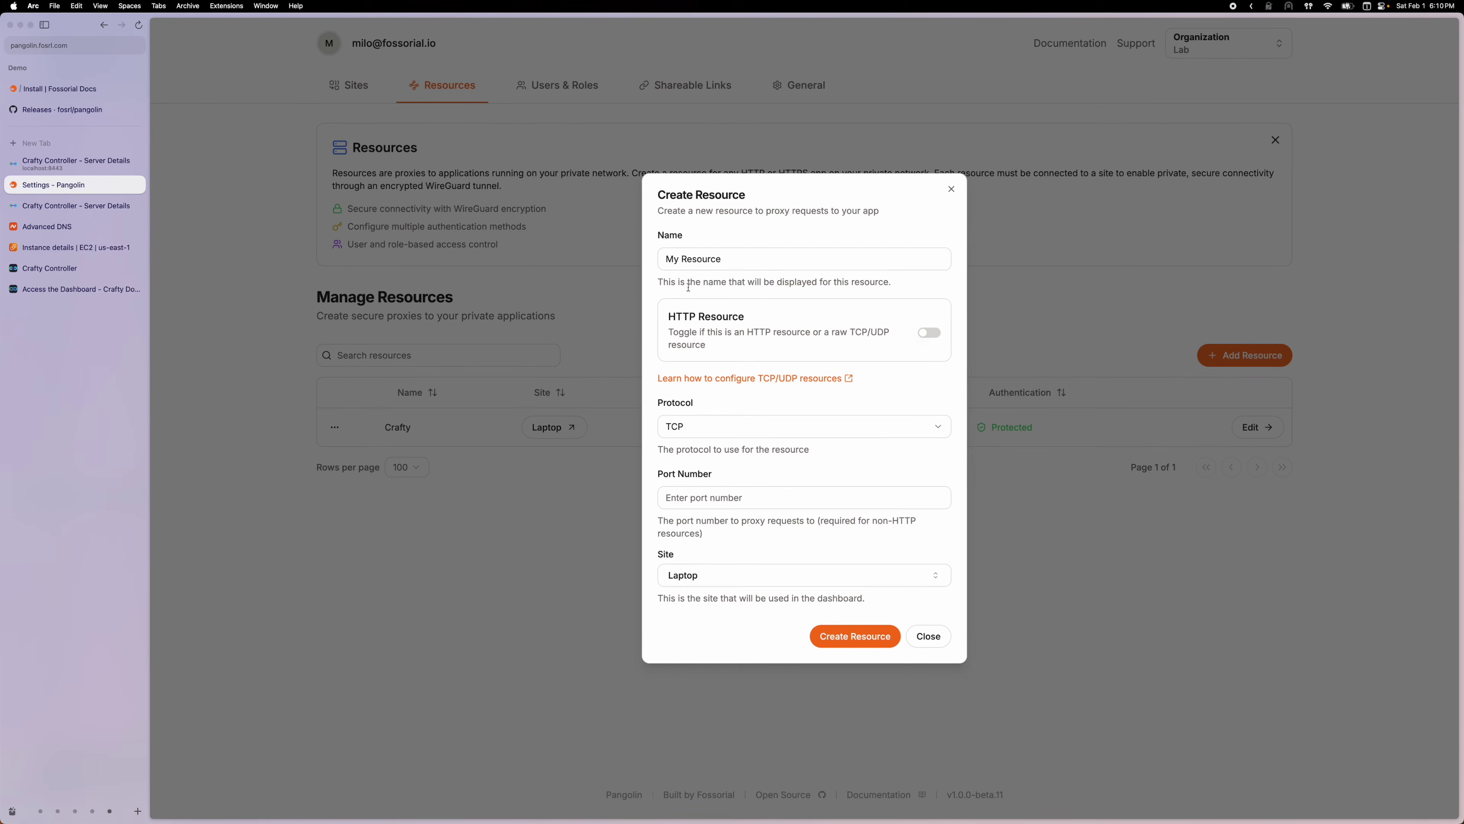
left_click(708, 496)
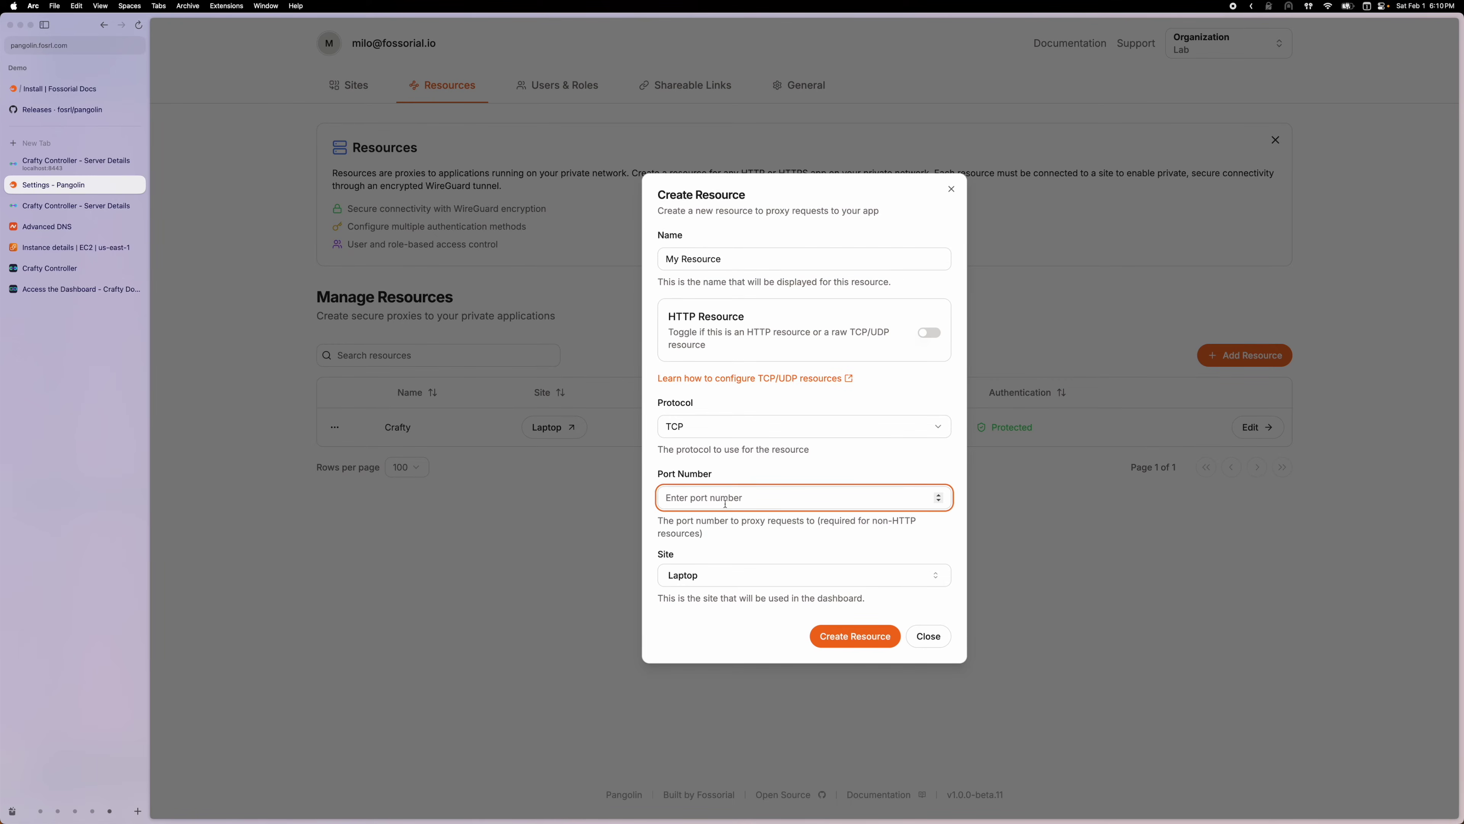
type("25565")
key("shift+Tab")
key("shift+Tab")
key("shift+Tab")
key("shift+Tab")
type("Minecraft")
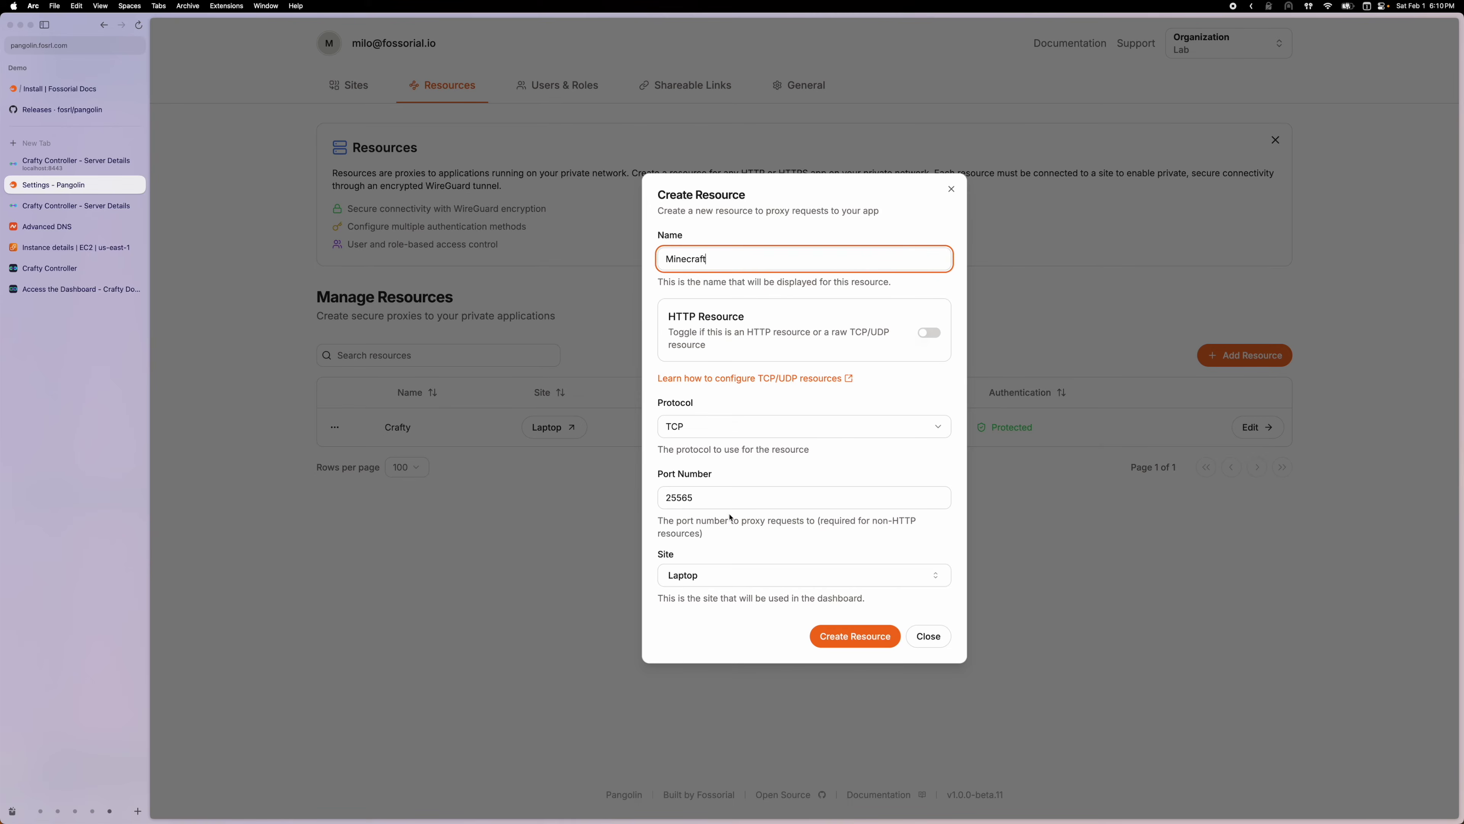
left_click(837, 635)
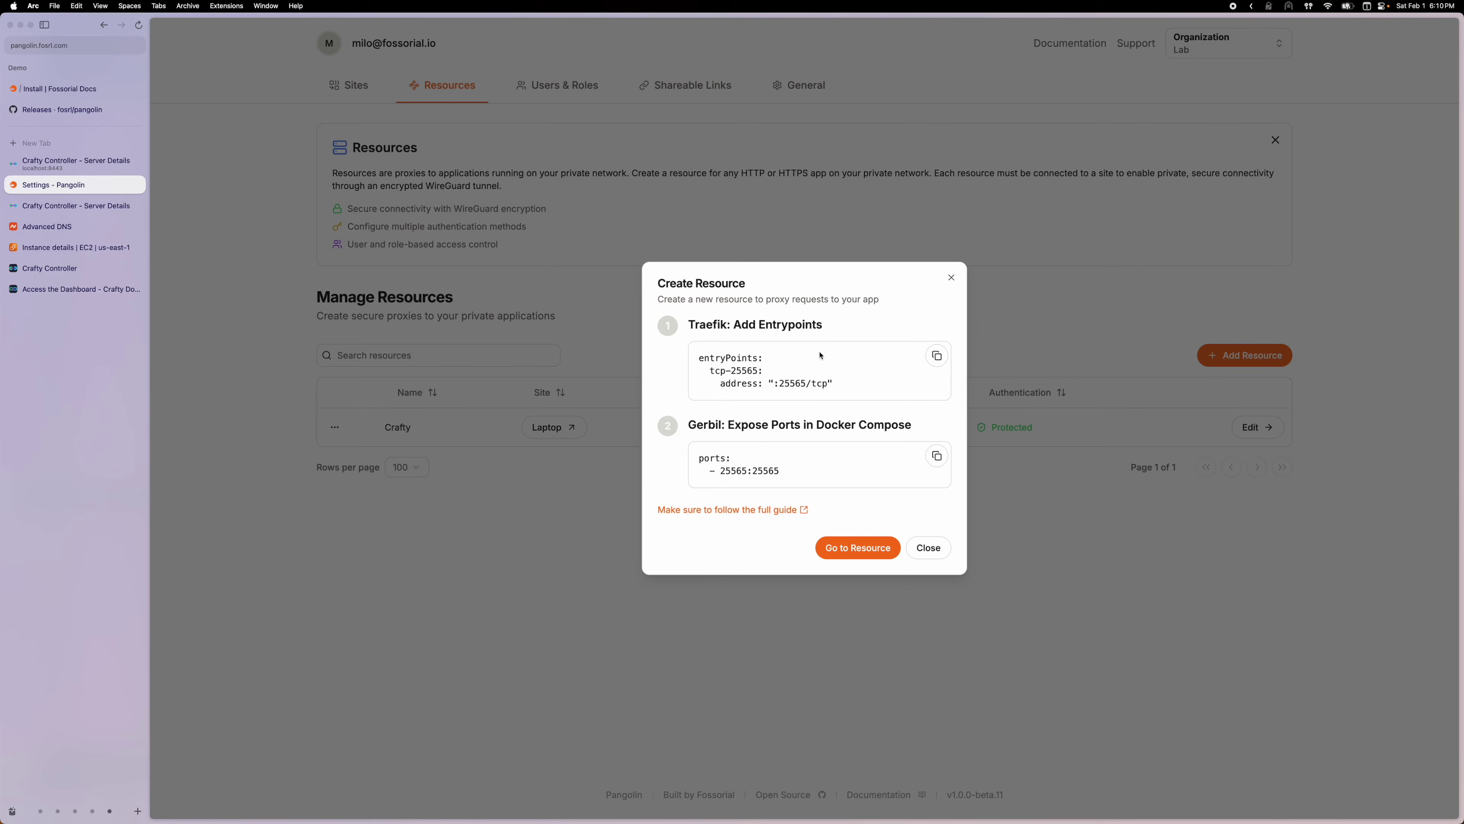
left_click(936, 358)
In tmux window 1 (ssh), change into ~/config and list its contents
key("super+Tab")
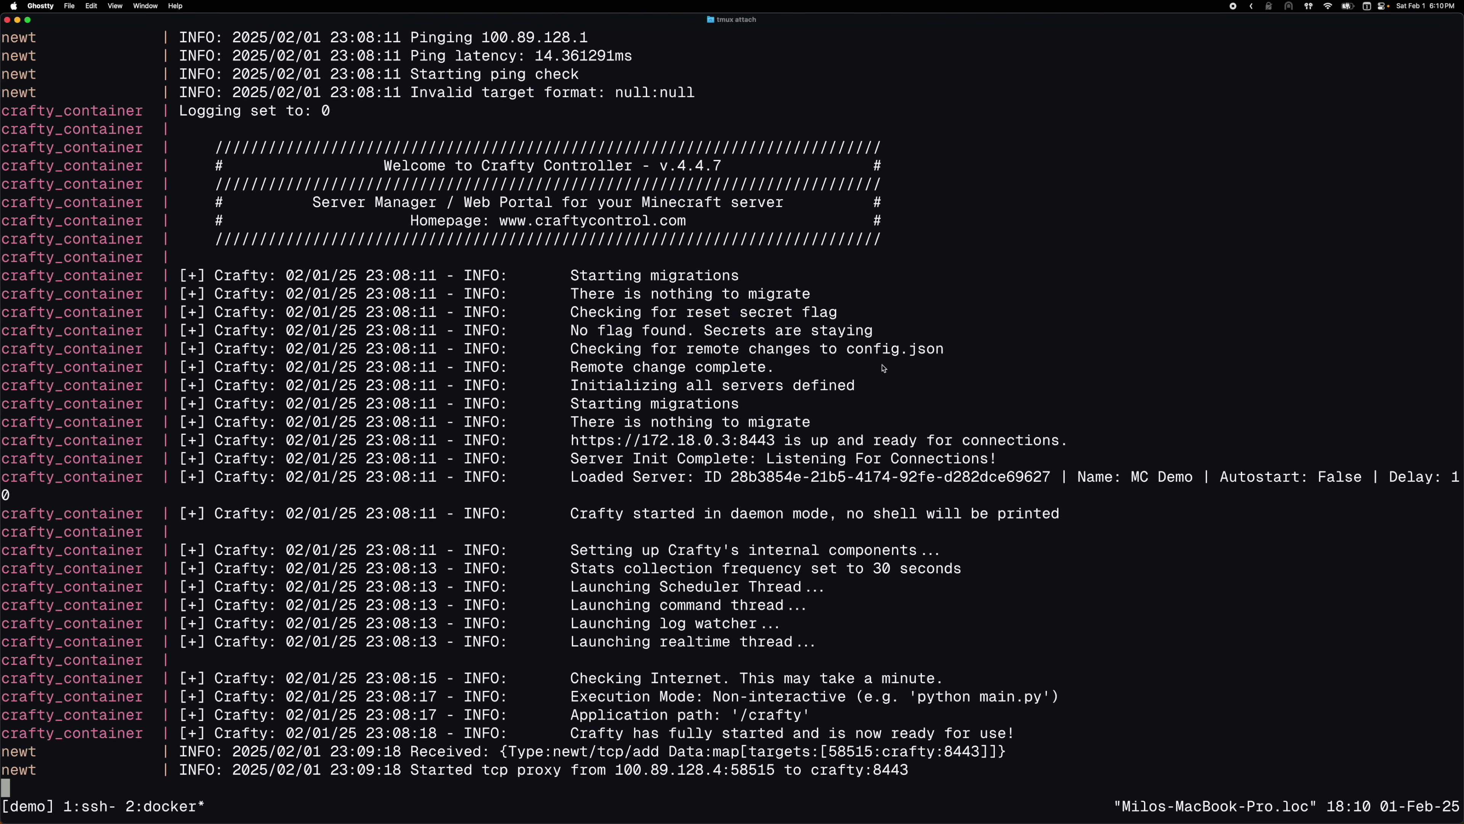
key("ctrl+b")
key("1")
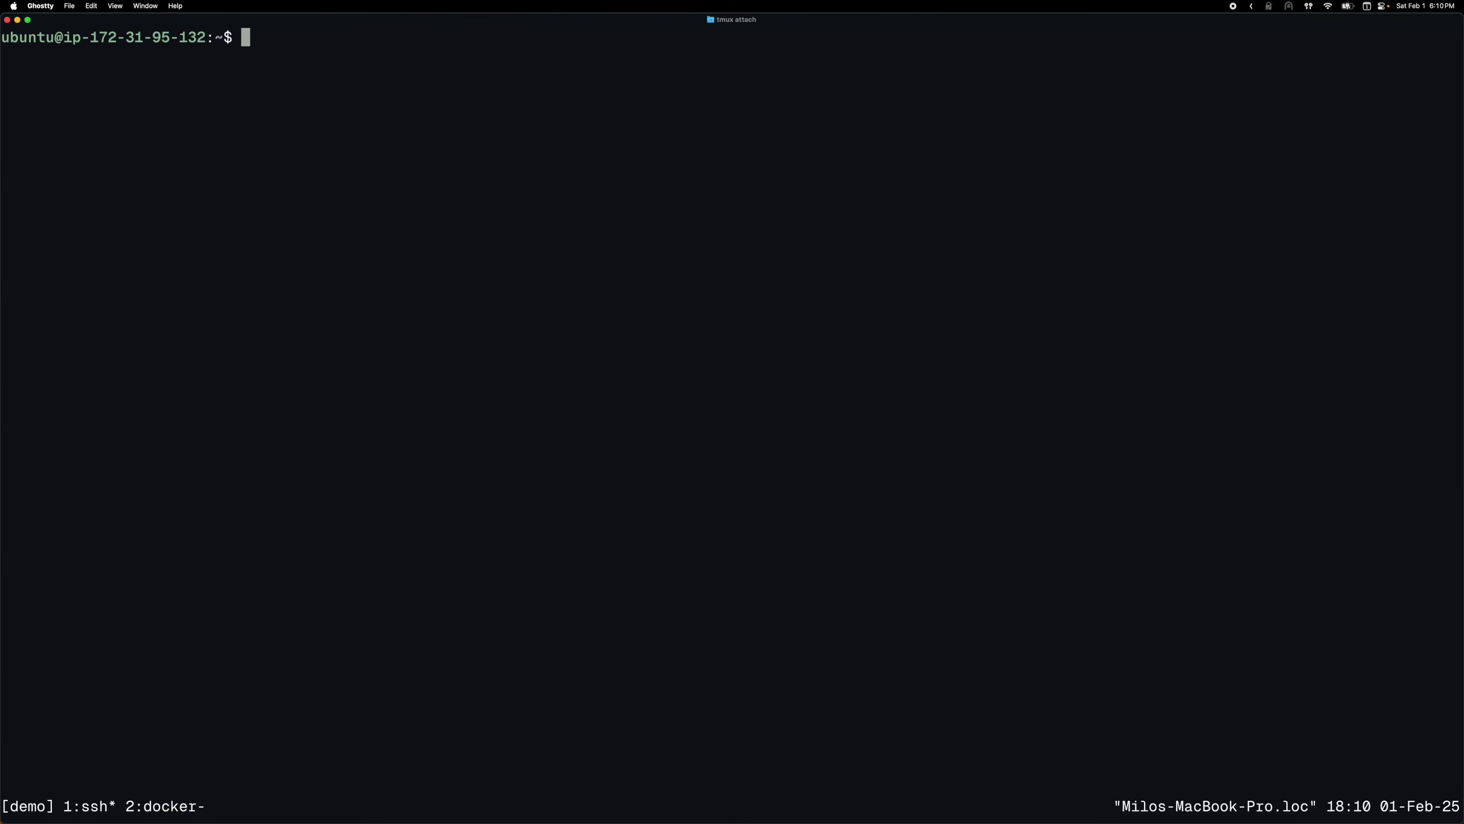
type("cd co")
key("Tab")
key("Return")
type("ls")
key("Return")
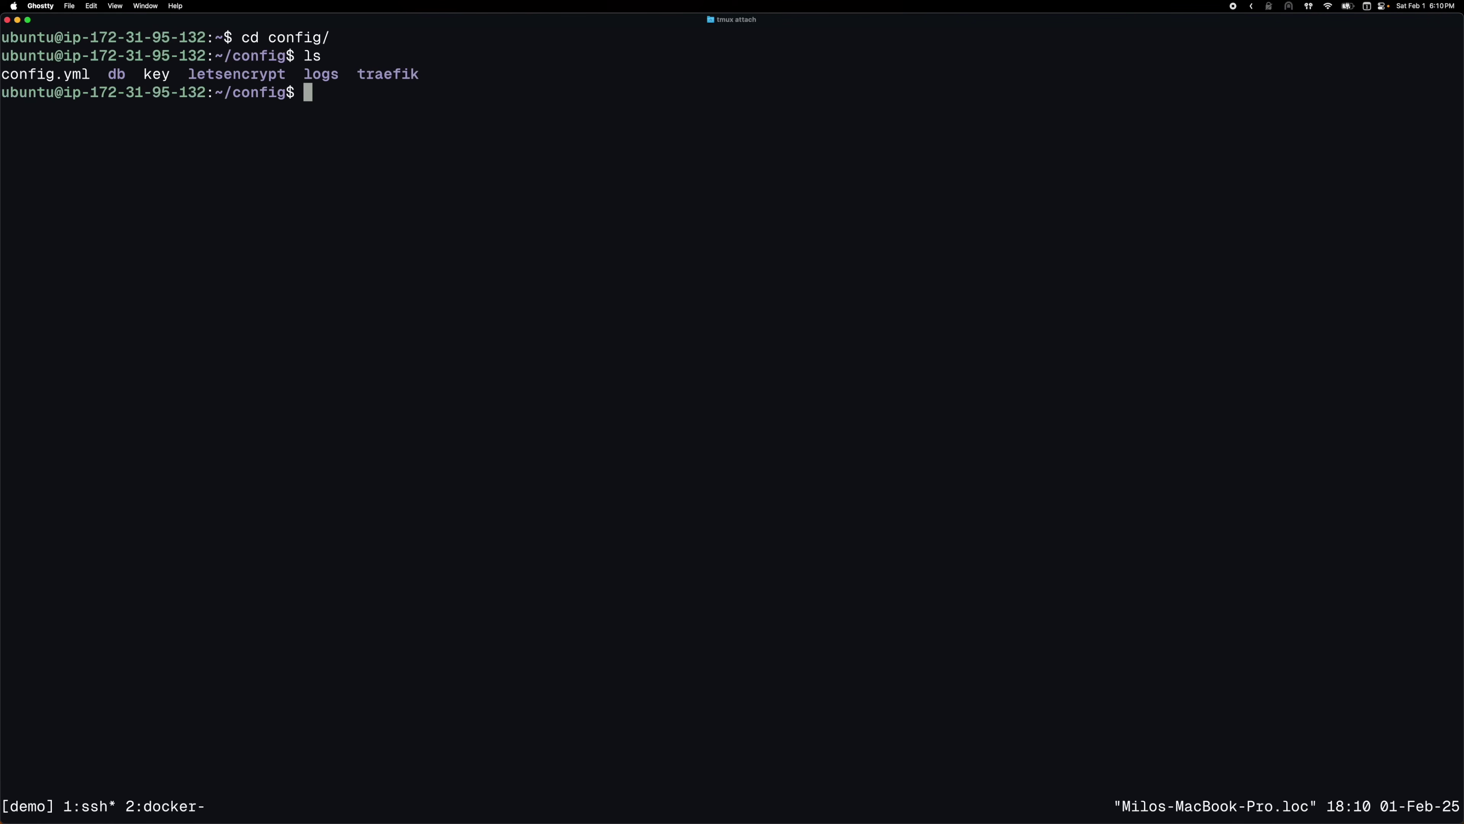
Enter the traefik directory, list it, and view dynamic_config.yml without changes
type("cd tr")
key("Tab")
key("Return")
type("ls")
key("Return")
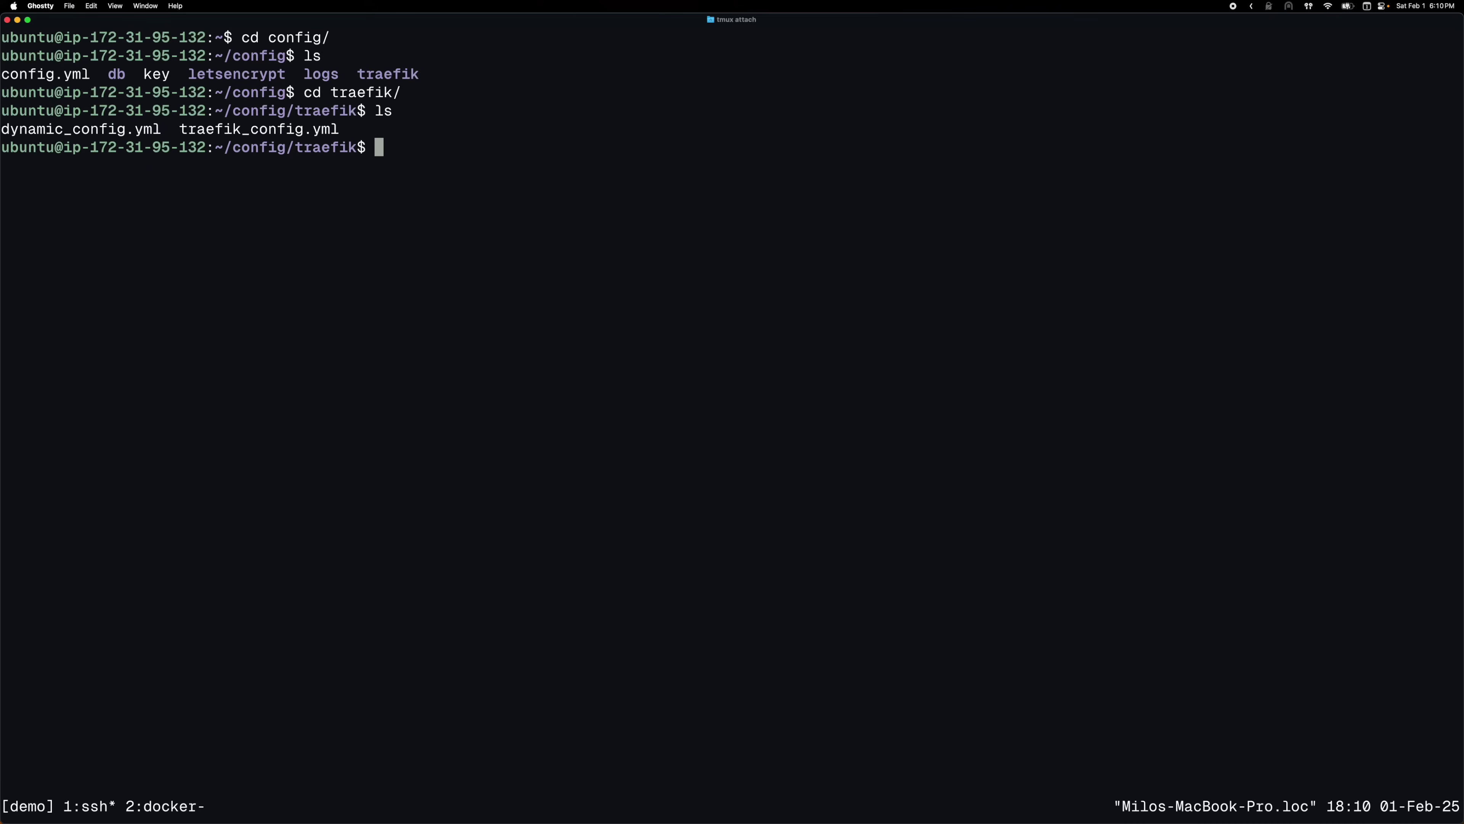
type("sudo vim dy")
key("Tab")
key("Return")
key("j")
key("j")
key("j")
key("j")
key("j")
key("j")
key("j")
key("j")
key("j")
key("j")
key("j")
key("j")
key("j")
key("j")
key("j")
key("j")
key("j")
key("j")
key("j")
key("j")
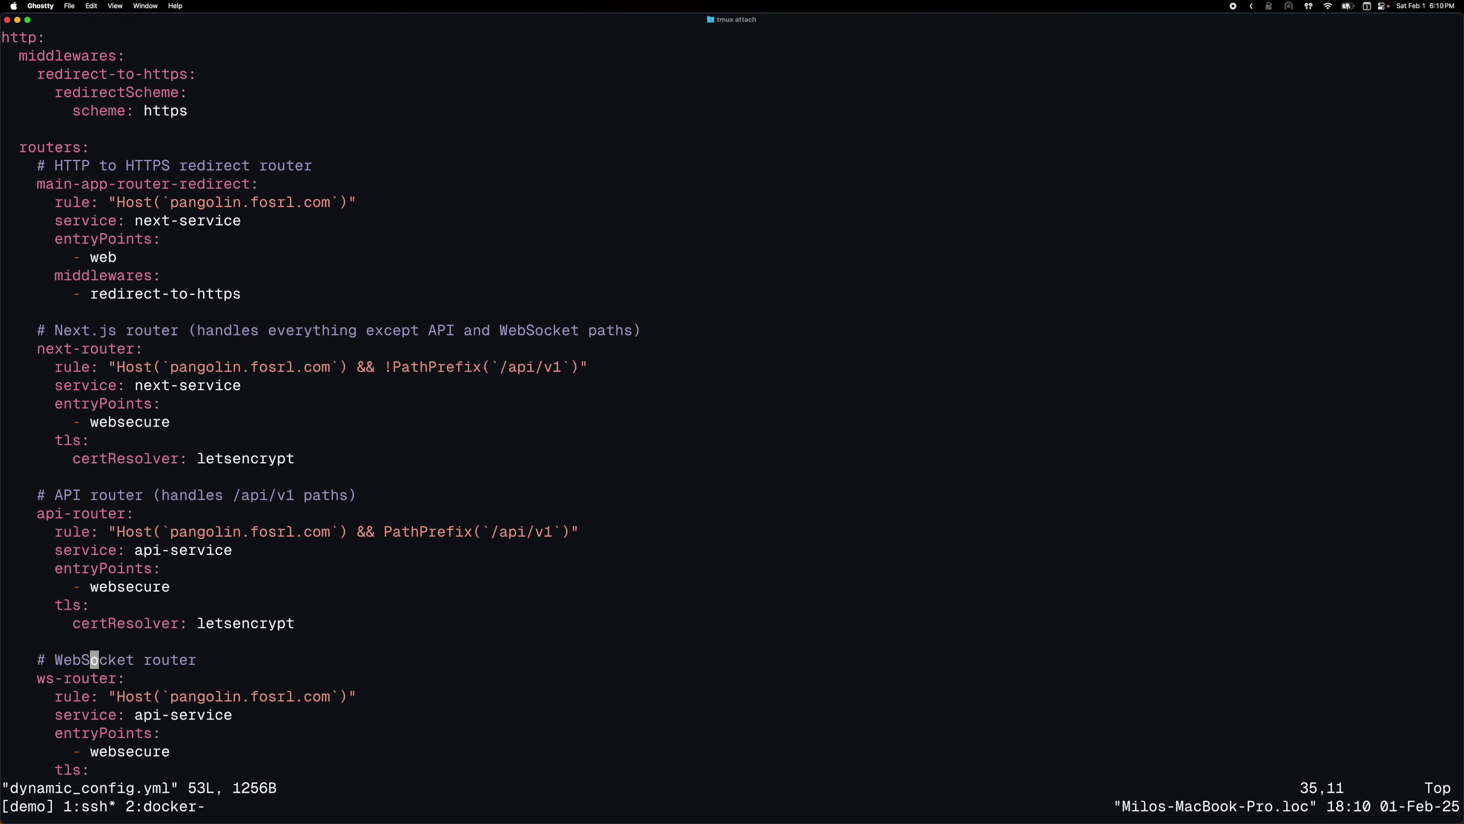
type(":q")
key("Return")
Paste the tcp-25565 entry point into traefik_config.yml's entryPoints and remove the duplicated line
type("sudo vim tr")
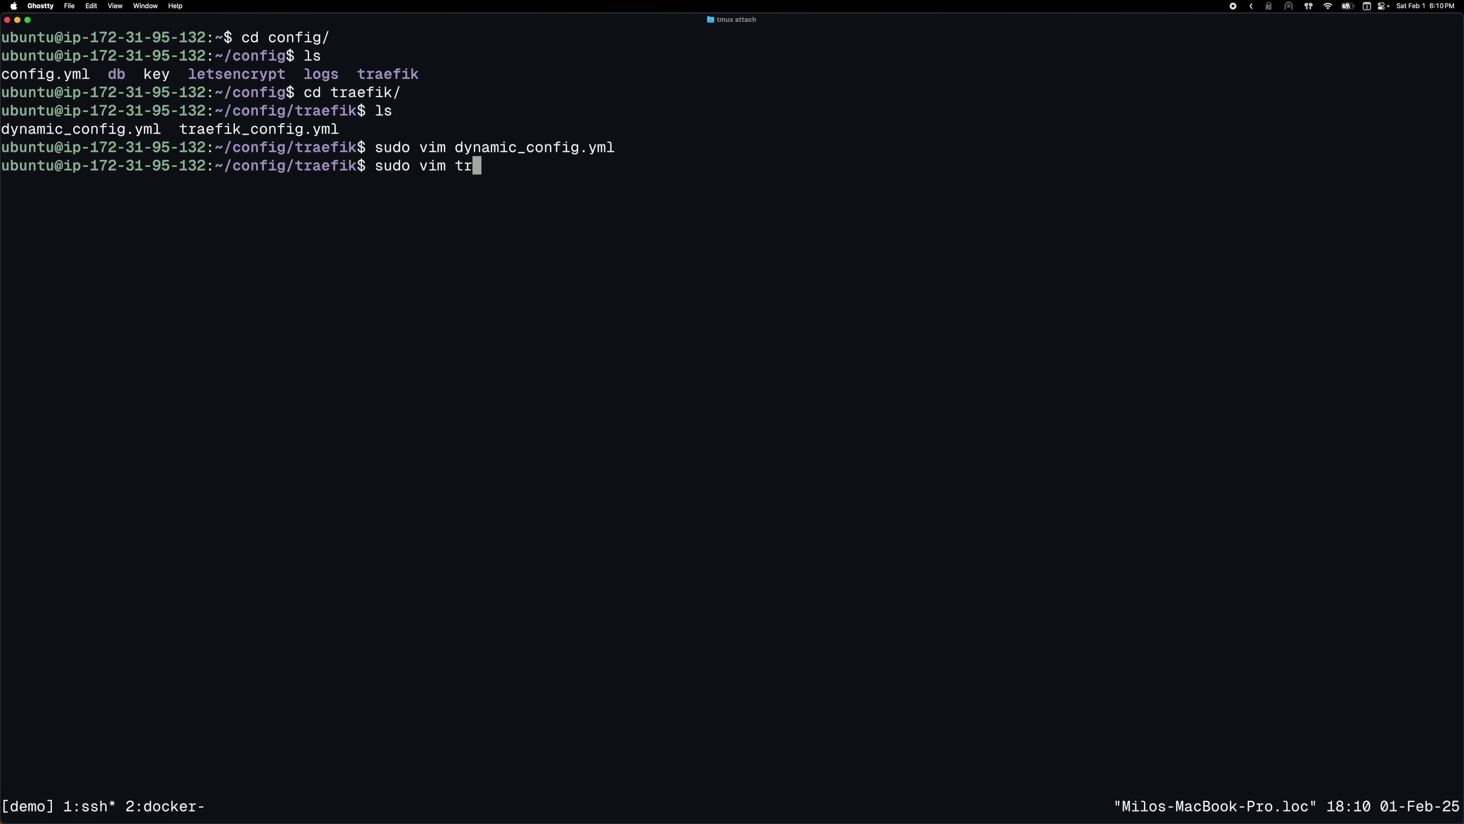
key("Tab")
key("Return")
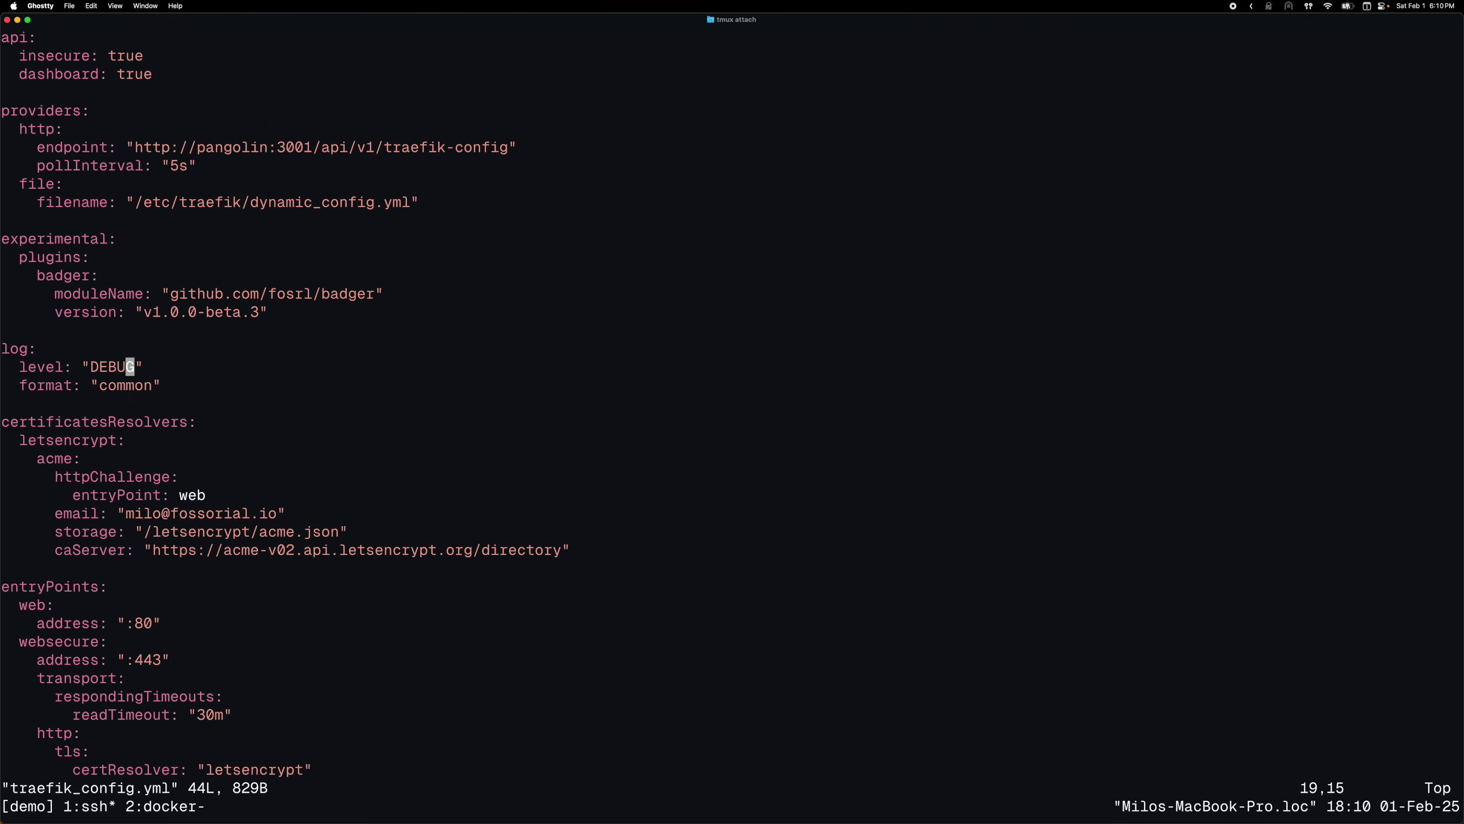
key("G")
key("k")
key("k")
key("k")
key("j")
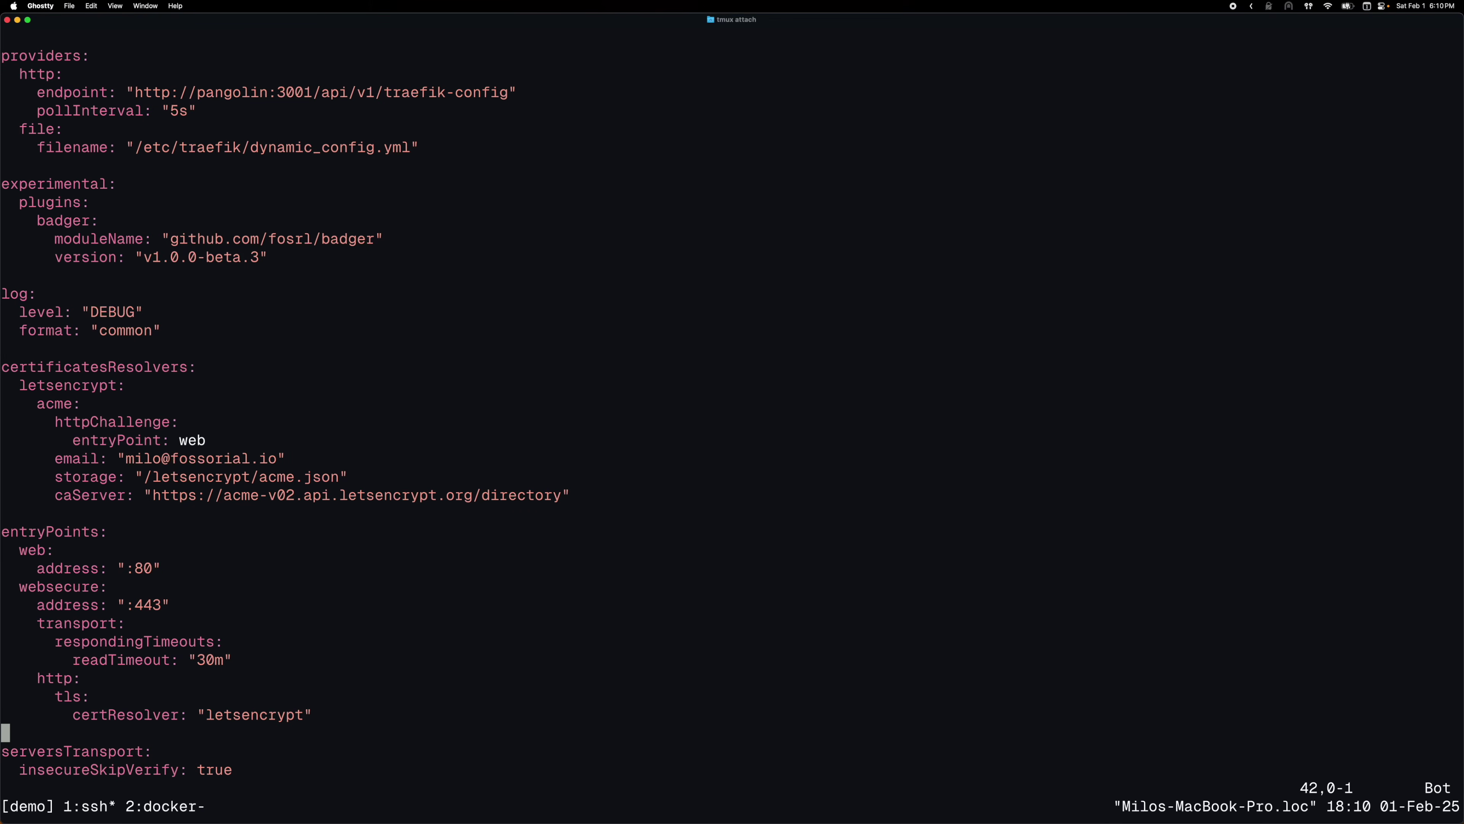
key("k")
key("k")
key("k")
key("k")
key("k")
key("k")
key("k")
key("k")
key("k")
key("k")
key("k")
type("aINFO")
key("Escape")
key("u")
key("A")
key("Return")
key("super+v")
key("Escape")
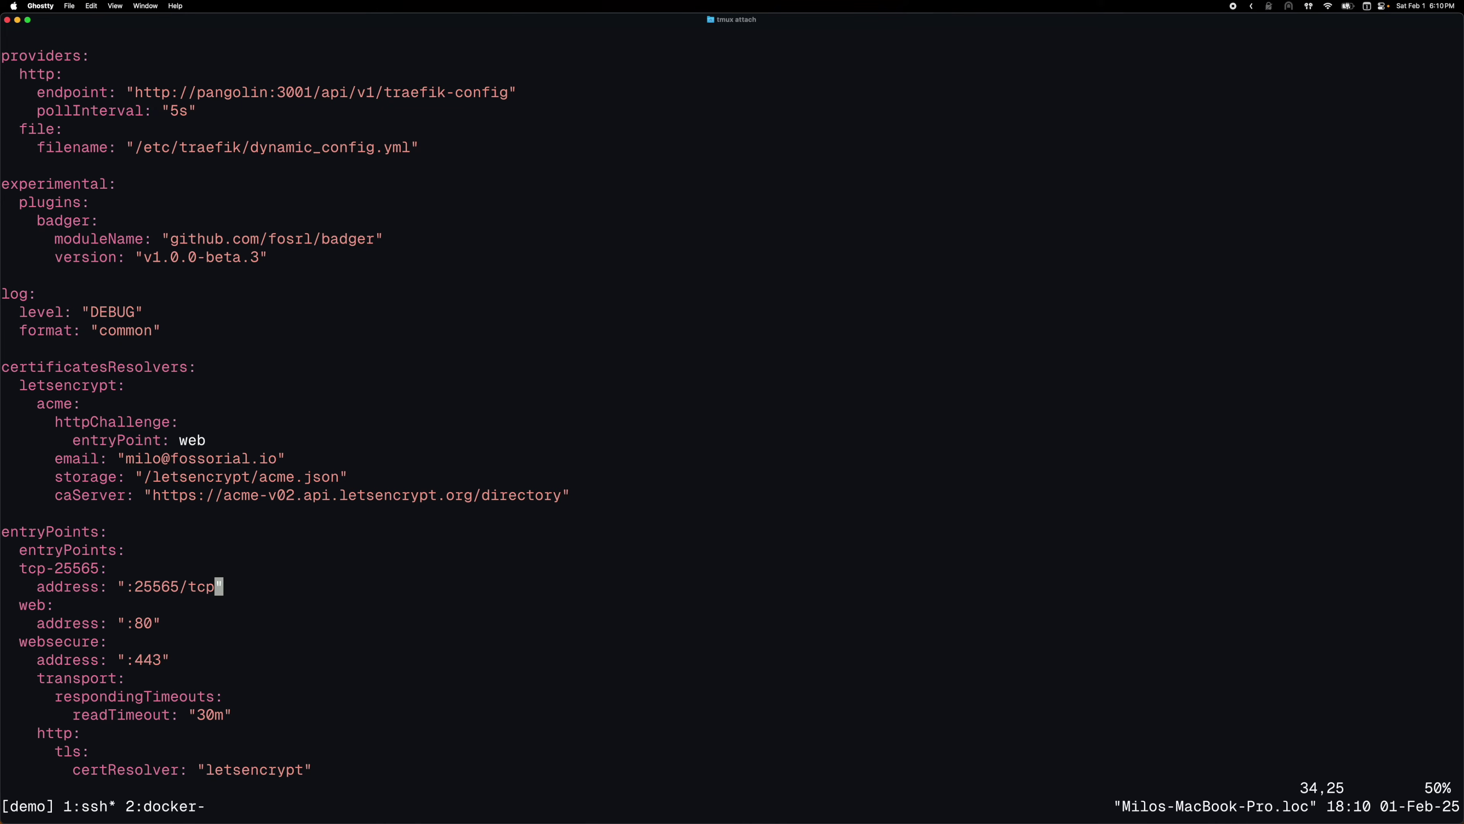
key("k")
key("k")
key("d")
key("d")
Save traefik_config.yml, quit vim, and go back up to the home directory
type(":w")
key("Return")
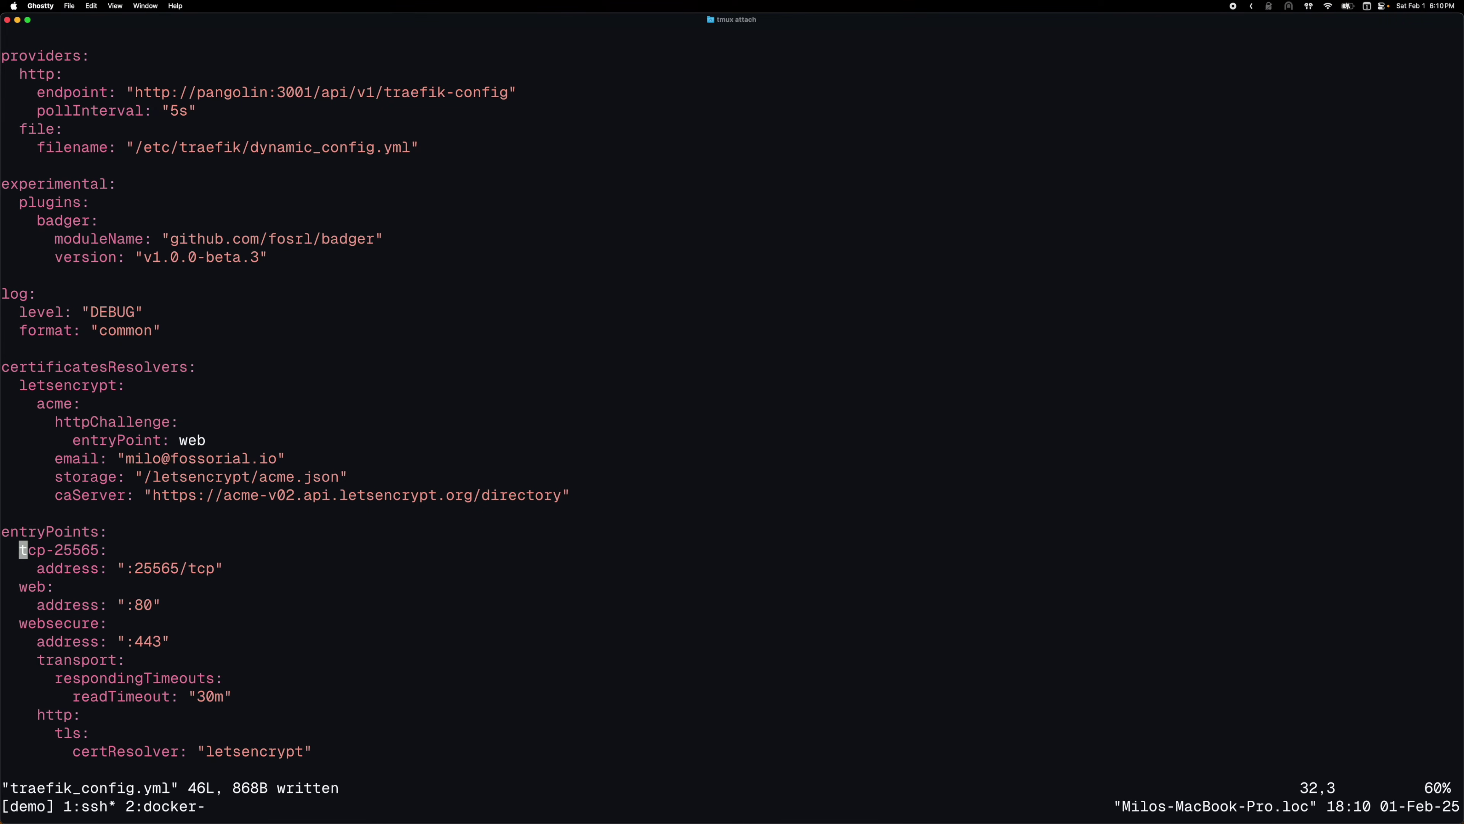
type(":q")
key("Return")
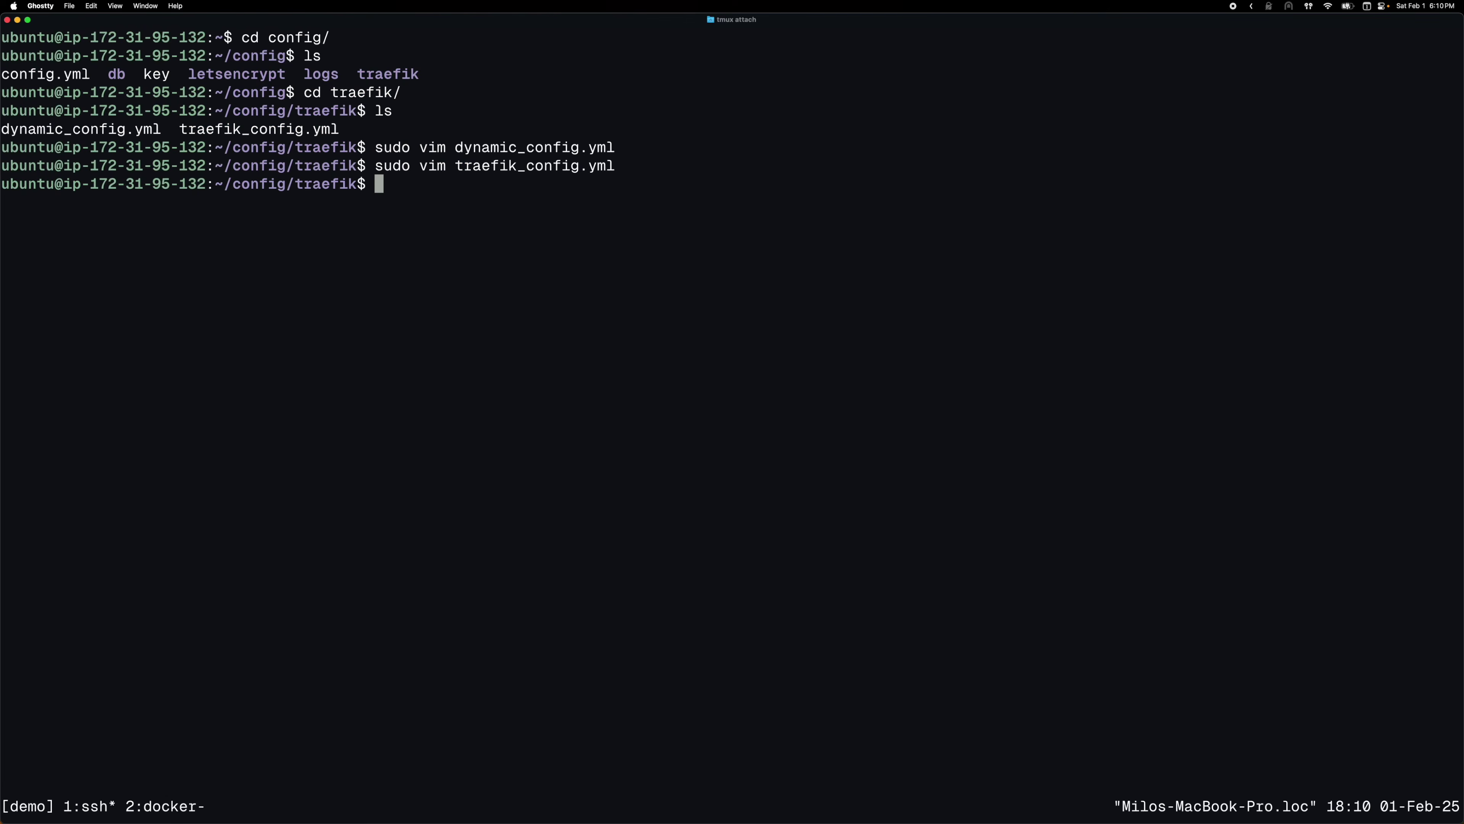
type("cd ..")
key("Return")
type("cd ..")
key("Return")
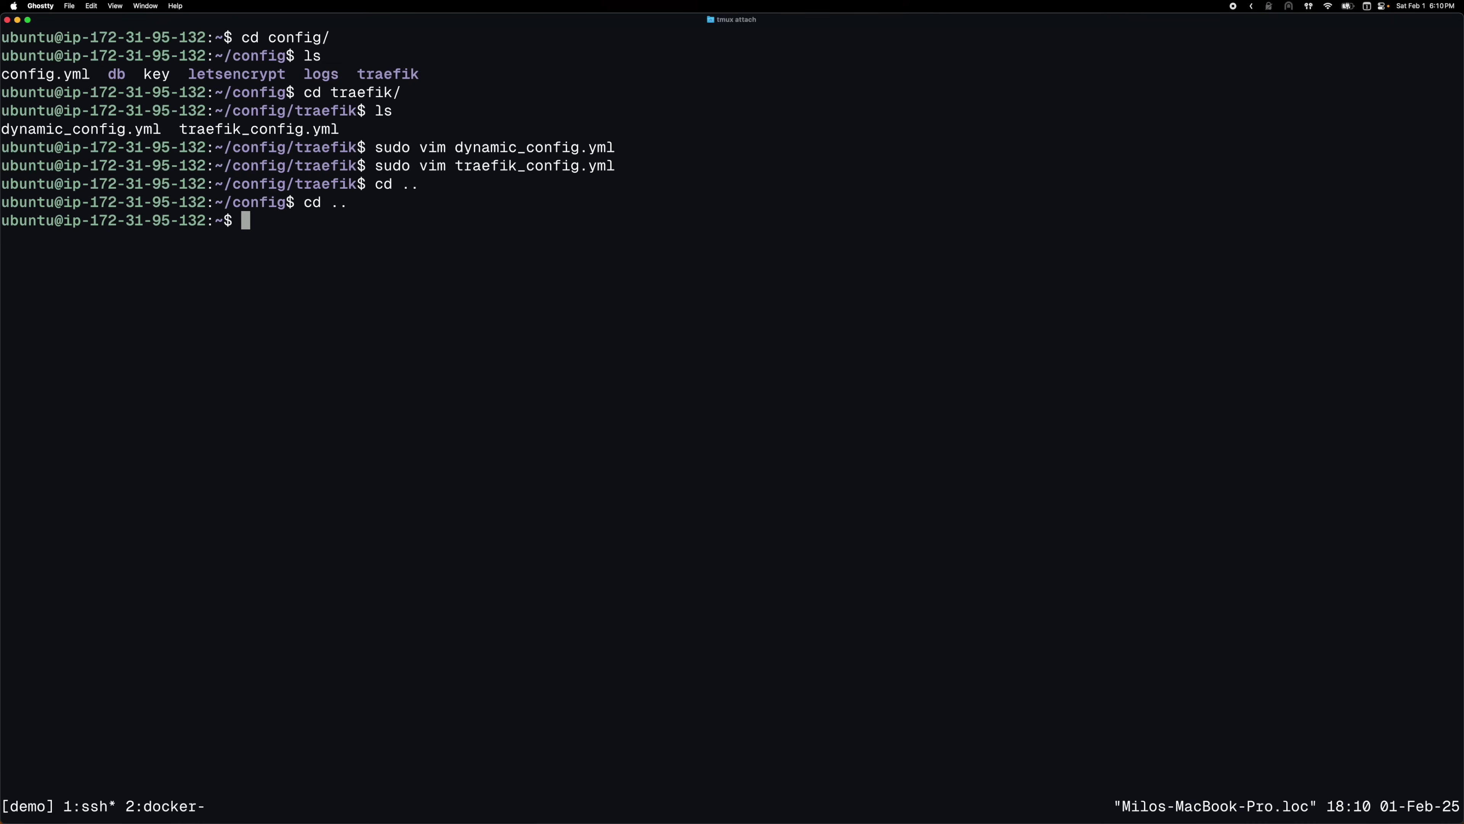
Open docker-compose.yml and start a new entry under gerbil's ports, checking Pangolin's Gerbil snippet
type("sudo vim do")
key("Tab")
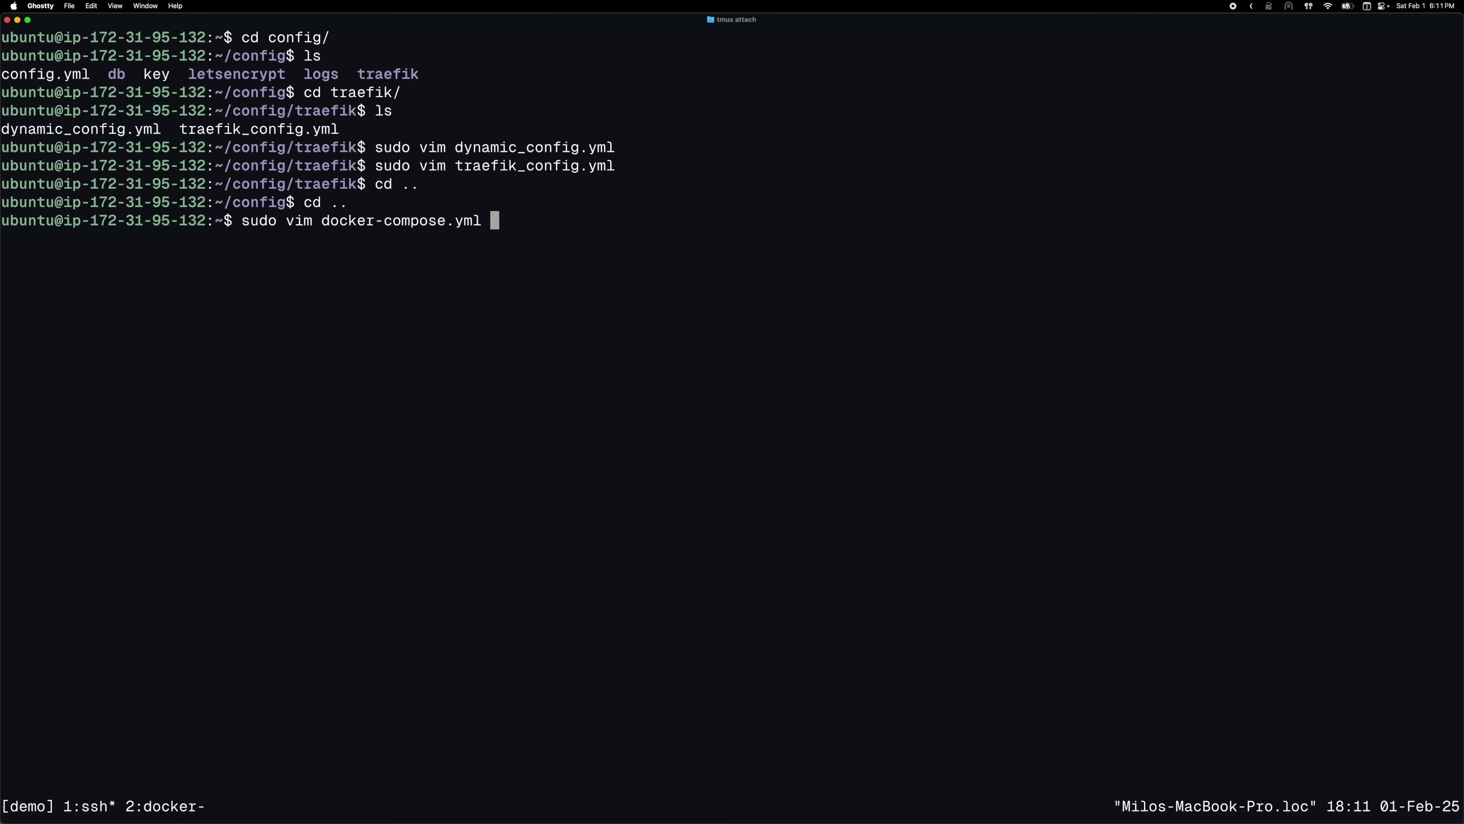
key("Return")
key("j")
key("j")
key("j")
key("j")
key("j")
key("j")
key("j")
key("j")
key("j")
key("j")
key("j")
key("j")
key("j")
key("j")
key("j")
key("j")
key("j")
key("j")
key("j")
key("j")
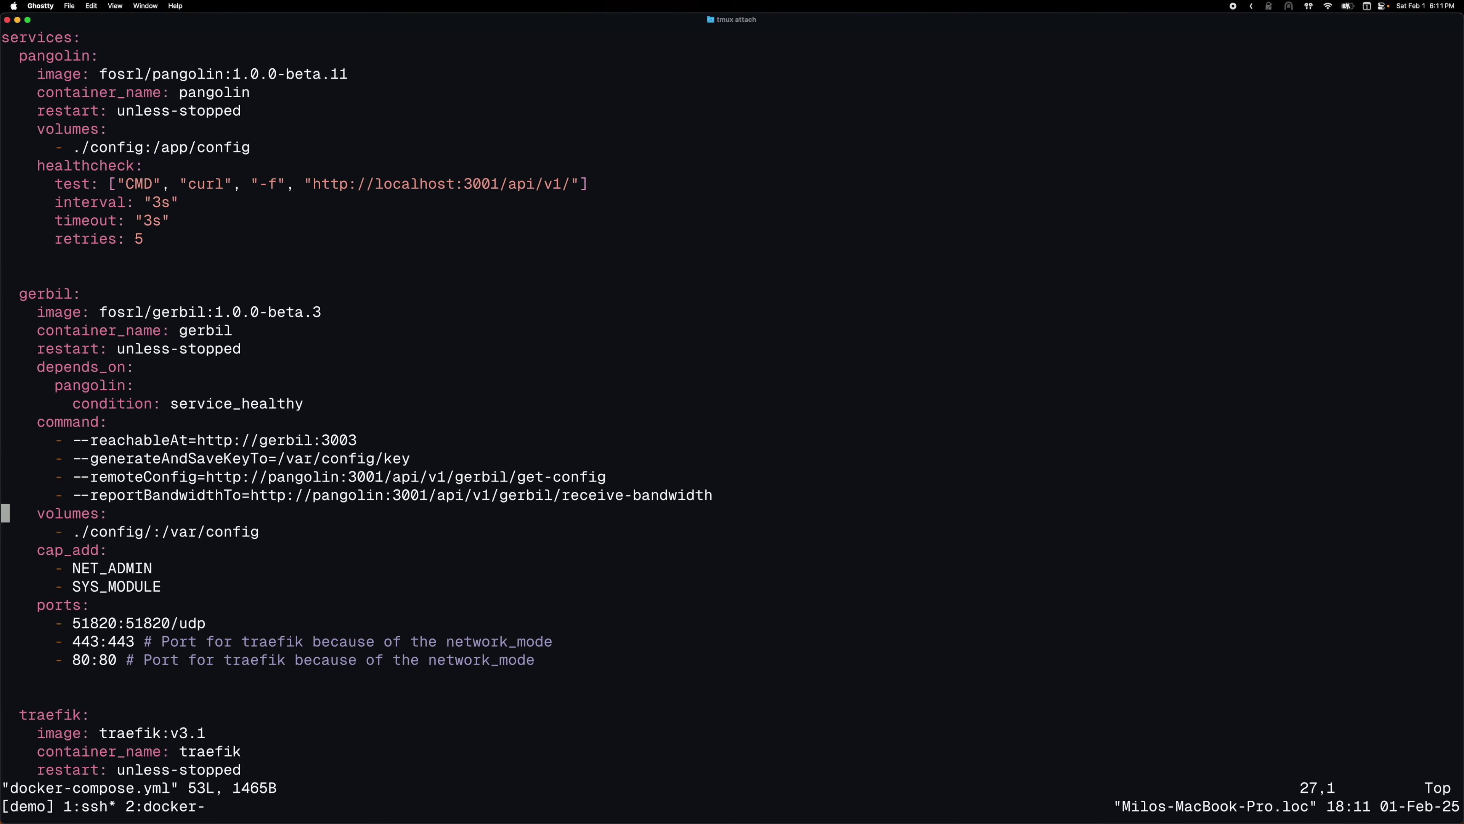
type("wo-")
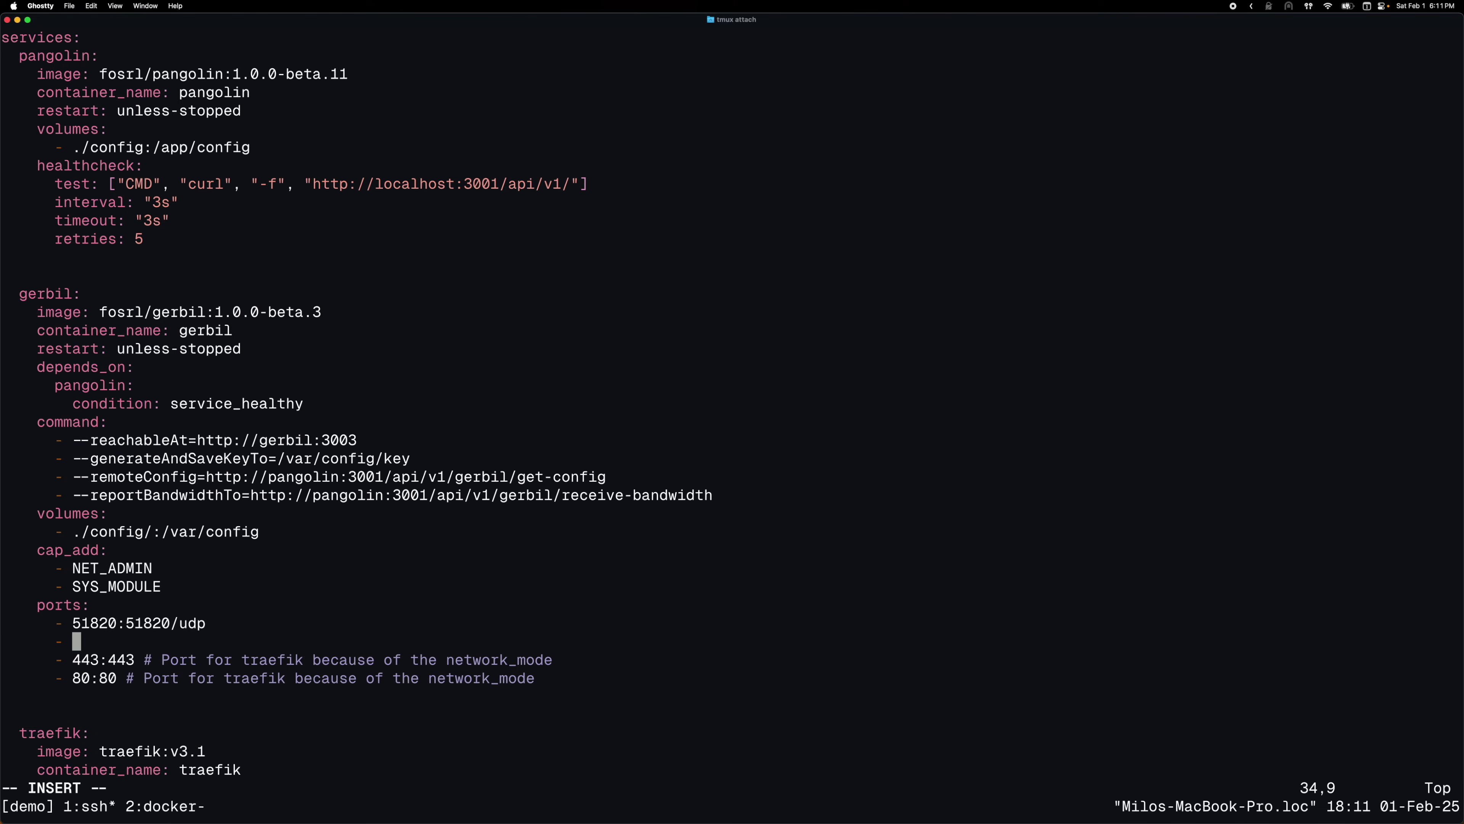
key("super+Tab")
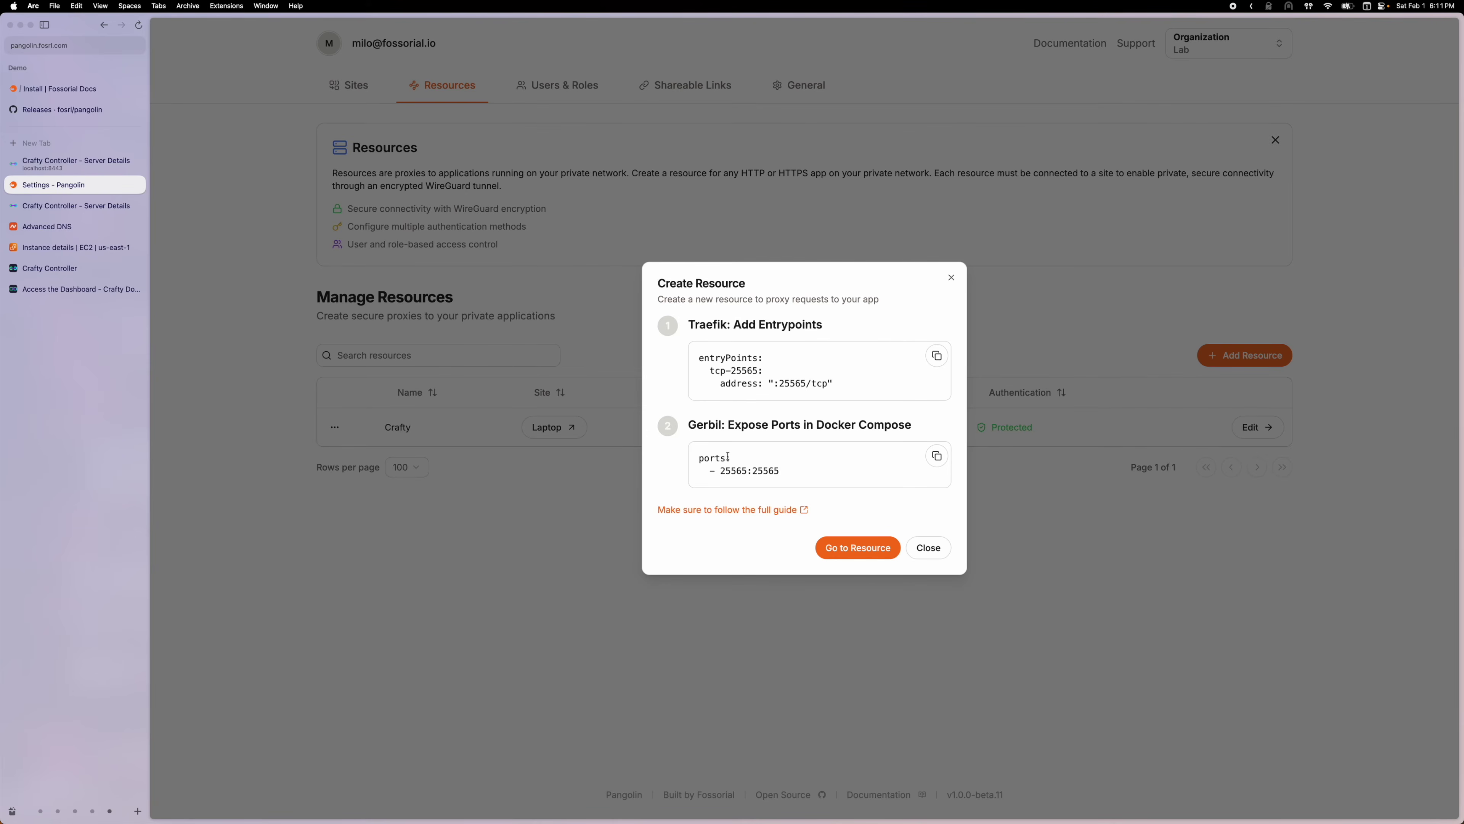
key("super+Tab")
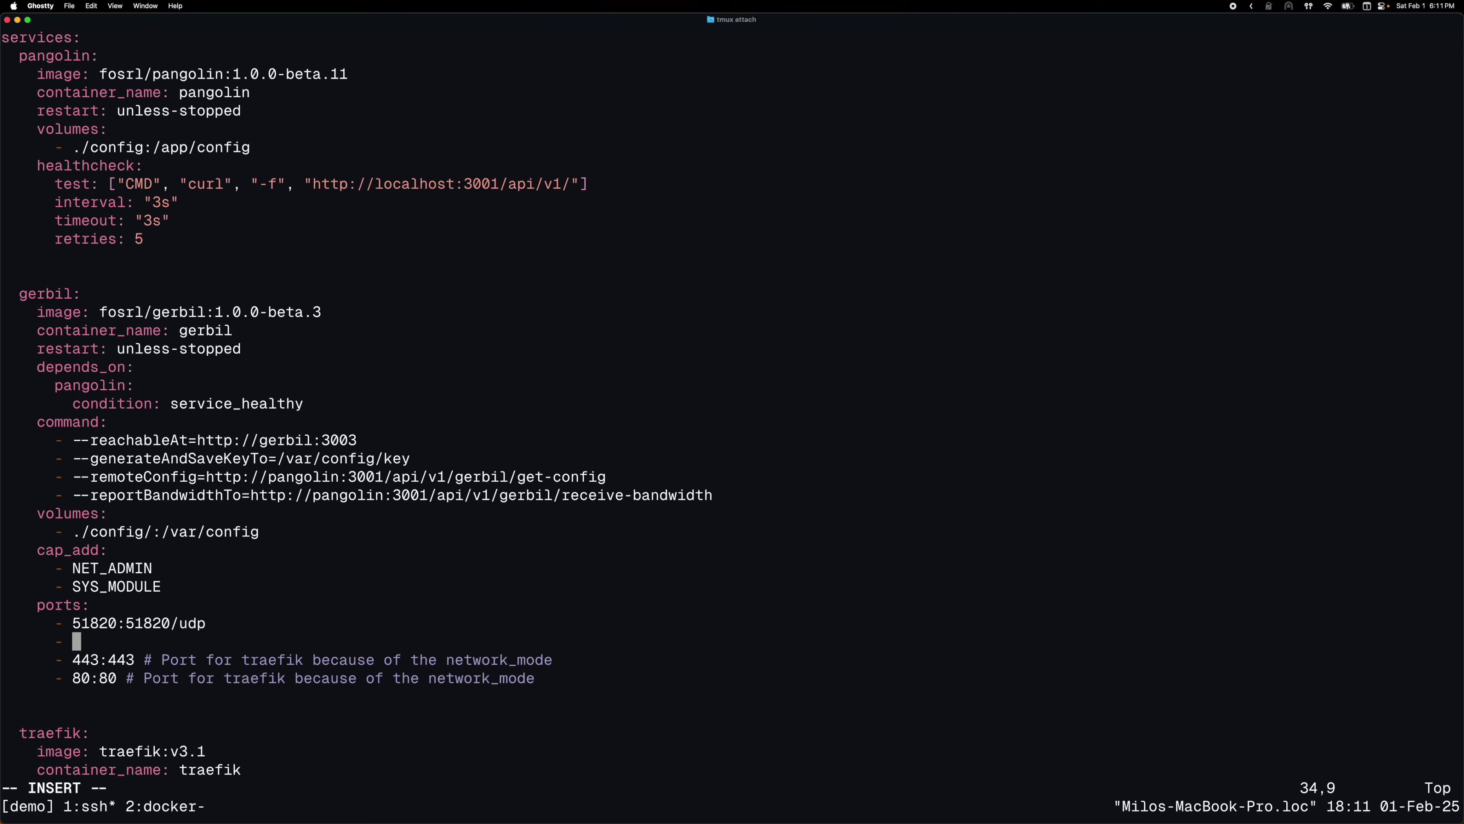
Enter the port mapping 25565:25565 and save docker-compose.yml
type("25565:2556")
key("BackSpace")
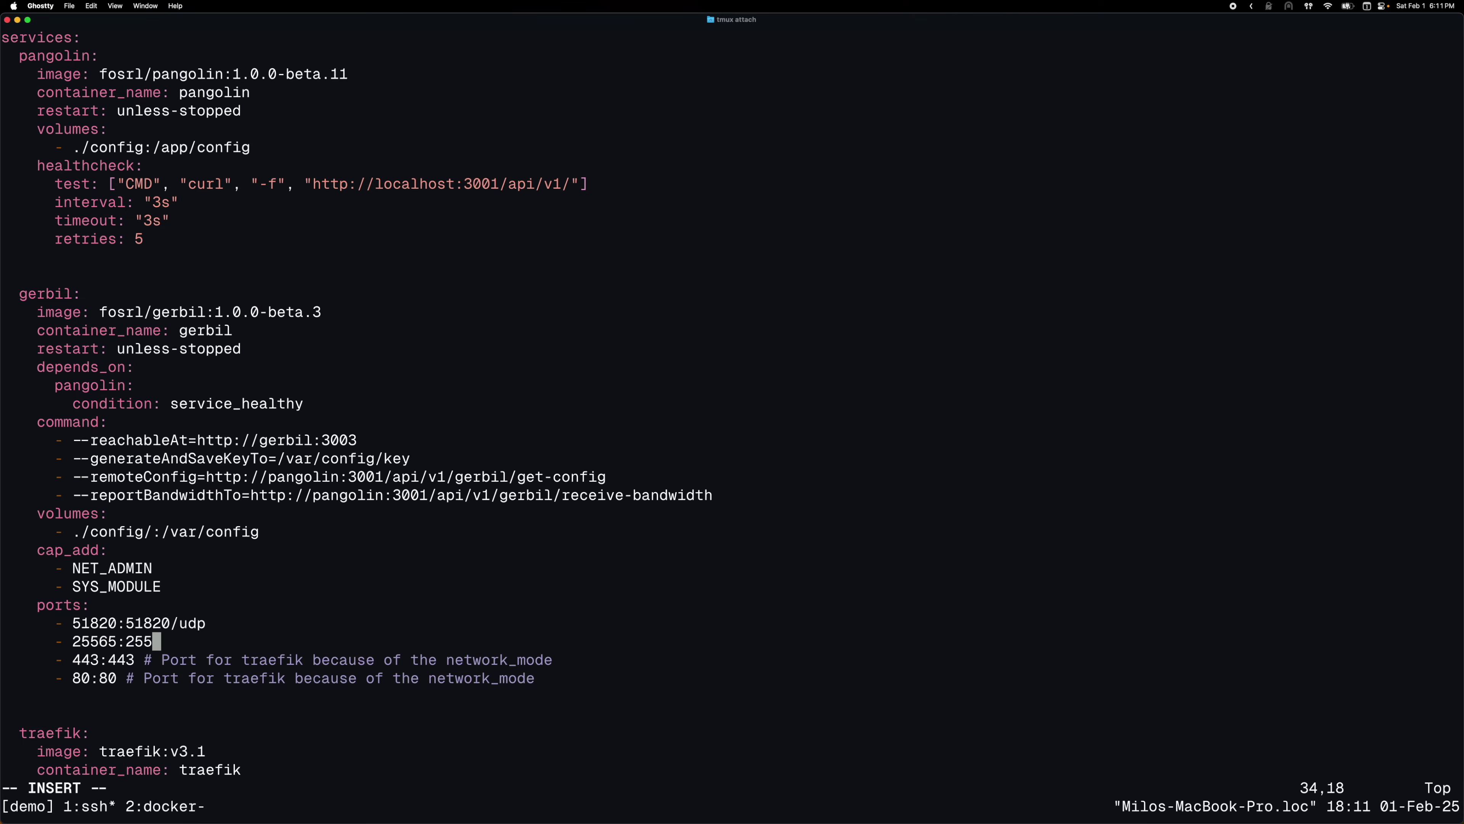
type("65")
key("Escape")
type(":wq")
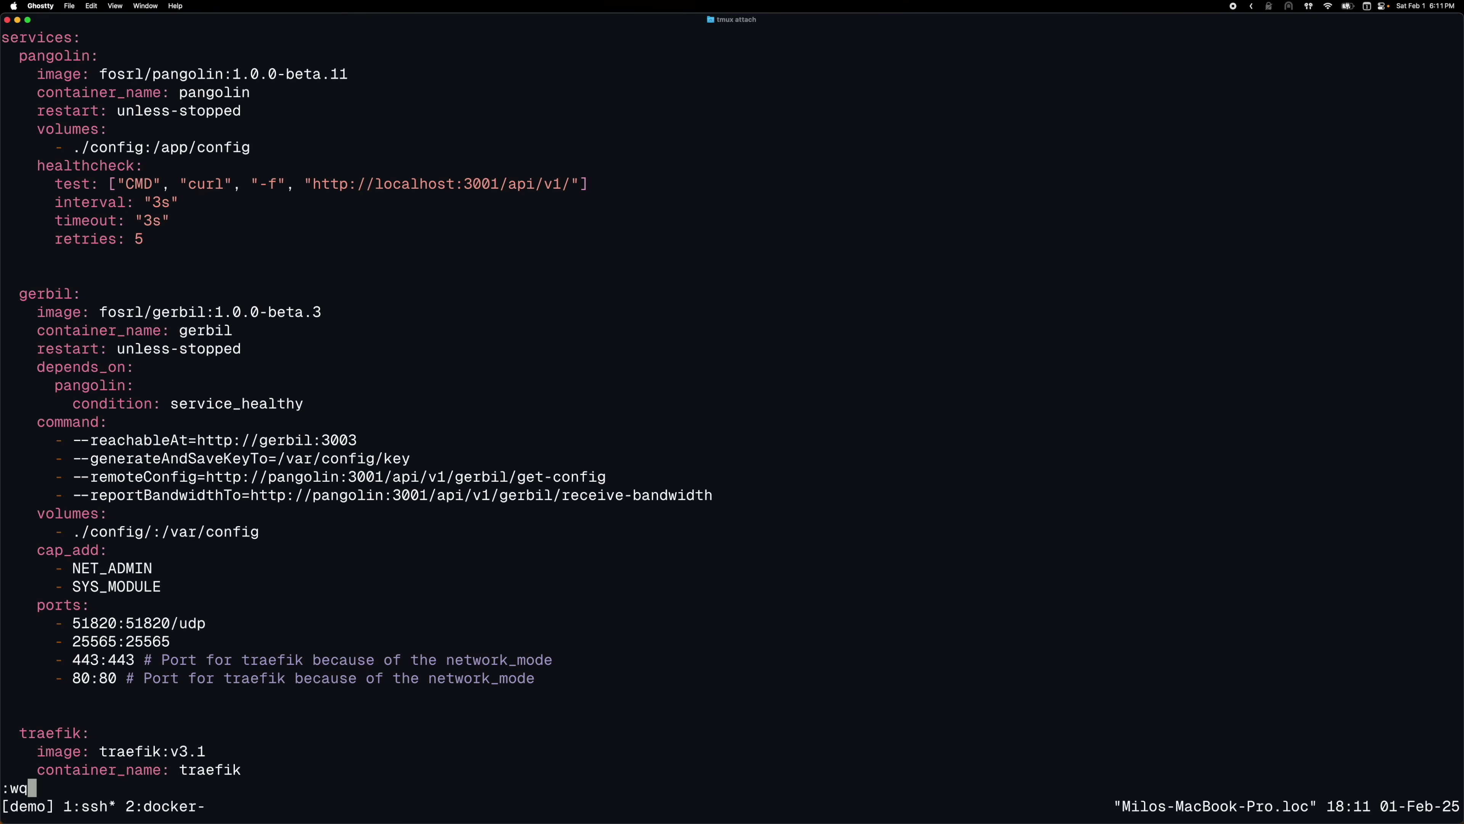
key("Return")
key("super+Tab")
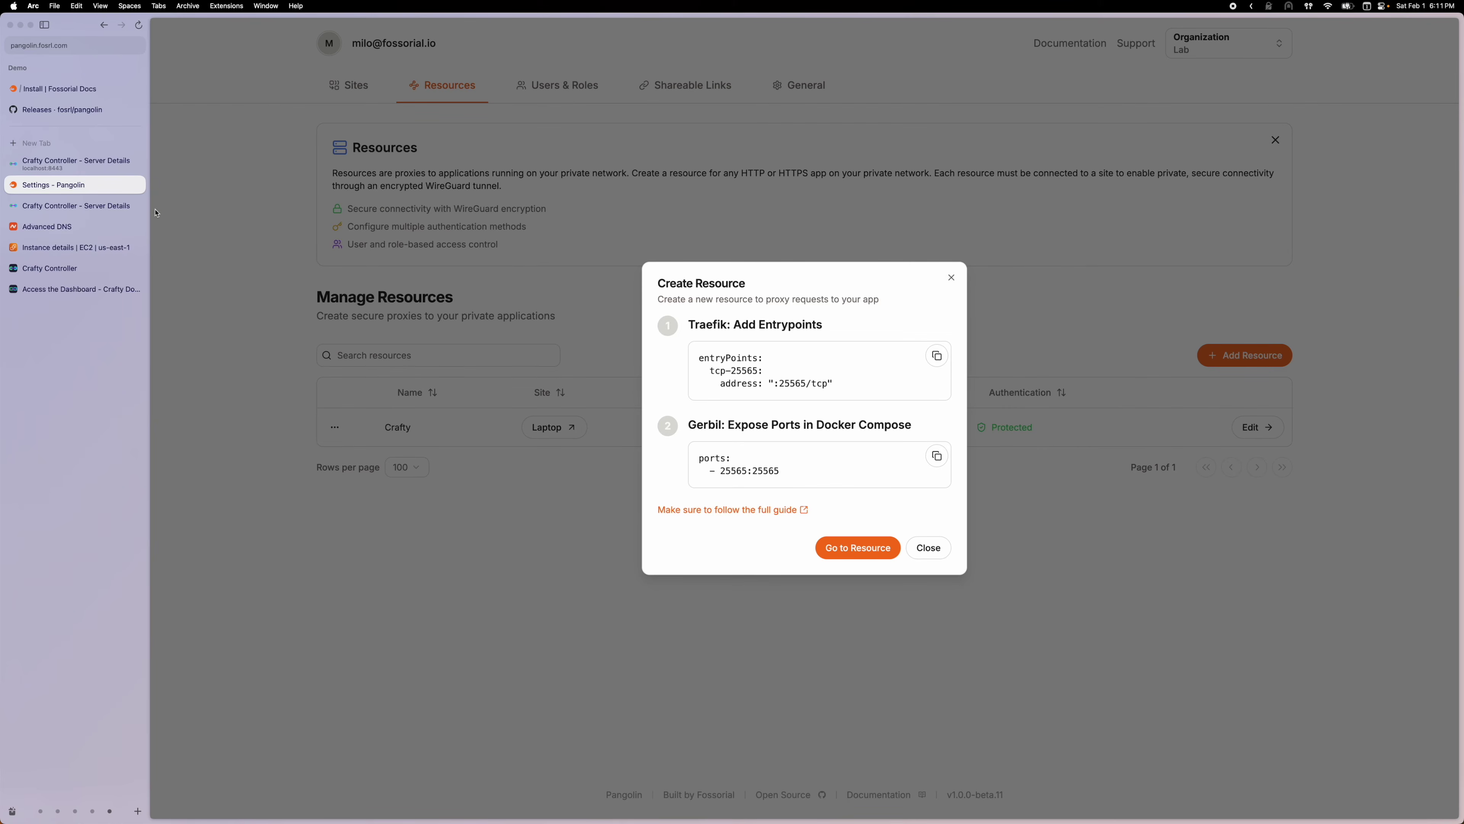
Open the instance's launch-wizard-2 security group and start editing its inbound rules
left_click(75, 246)
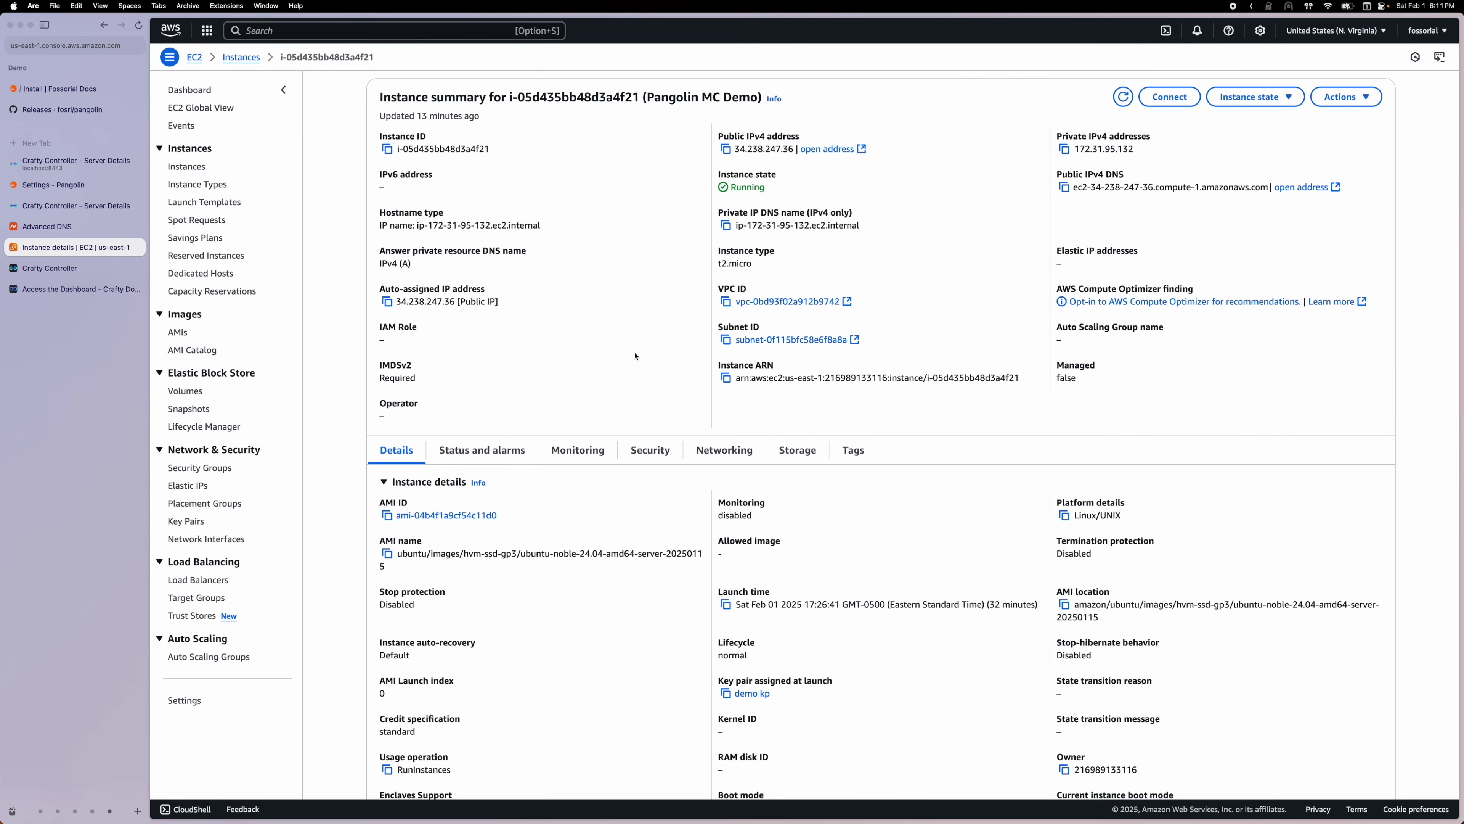
scroll(527, 409, "down", 1)
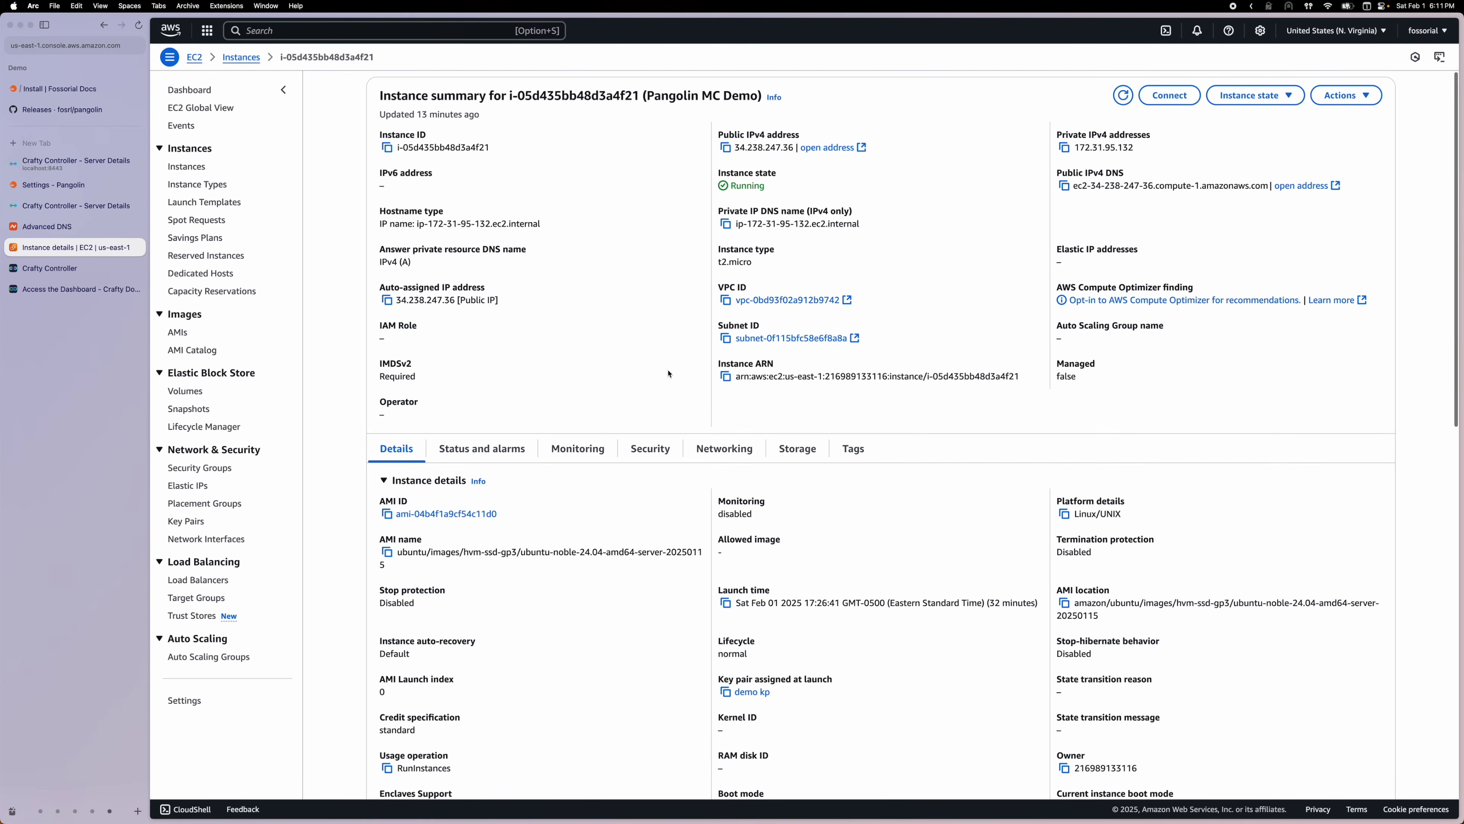
scroll(692, 398, "down", 1)
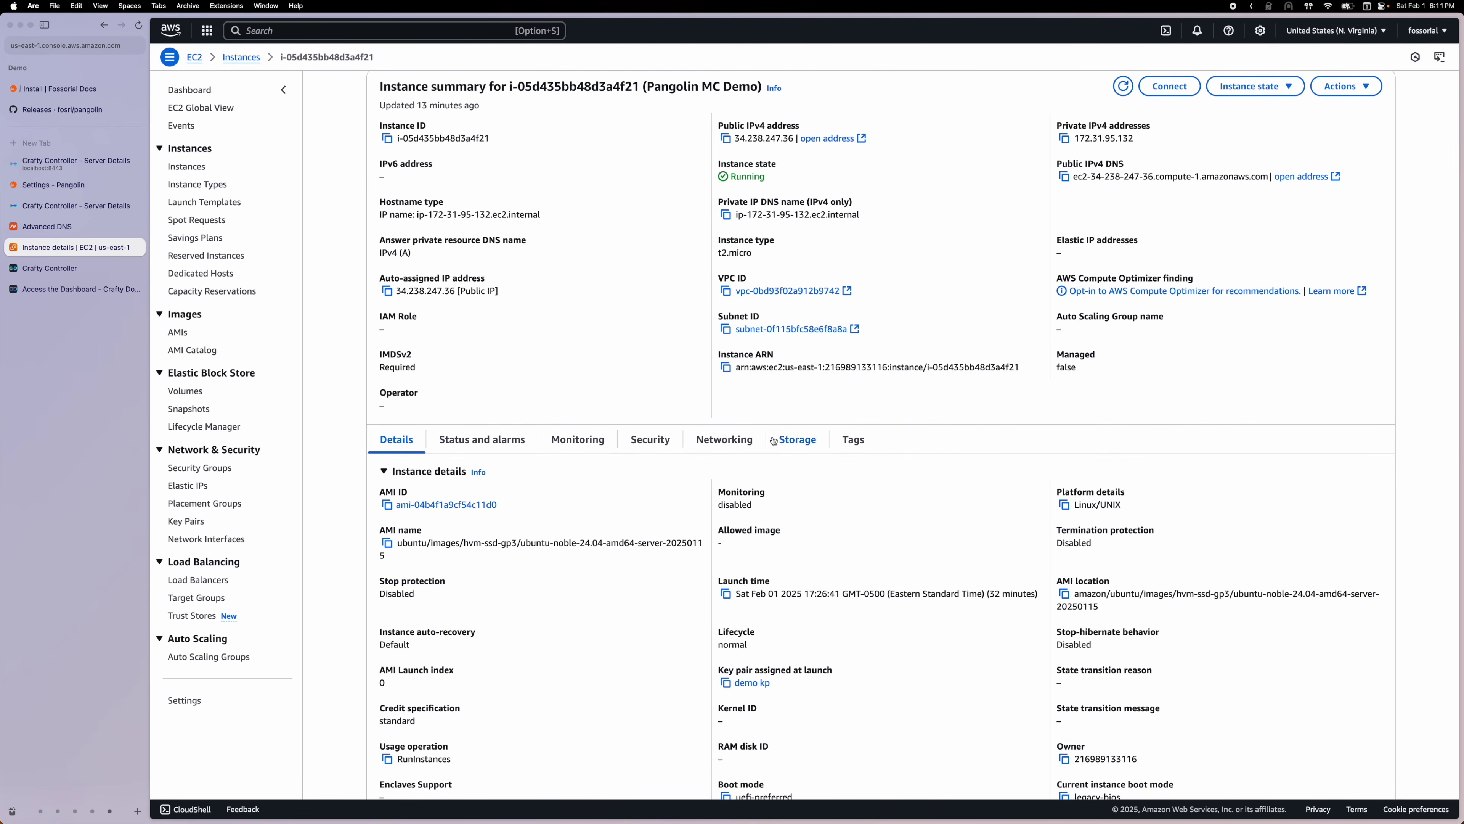
left_click(671, 450)
left_click(483, 551)
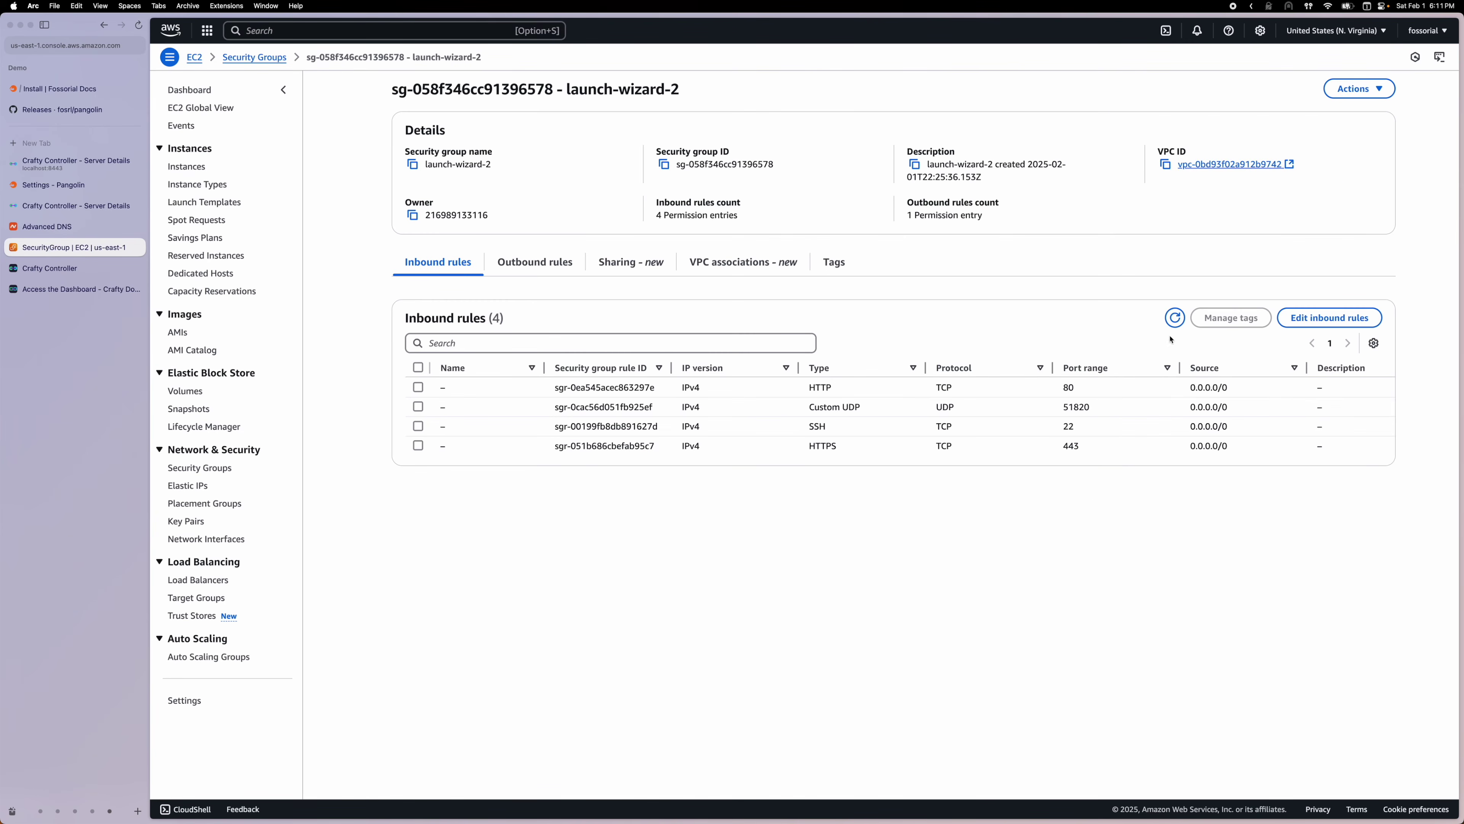
left_click(1322, 324)
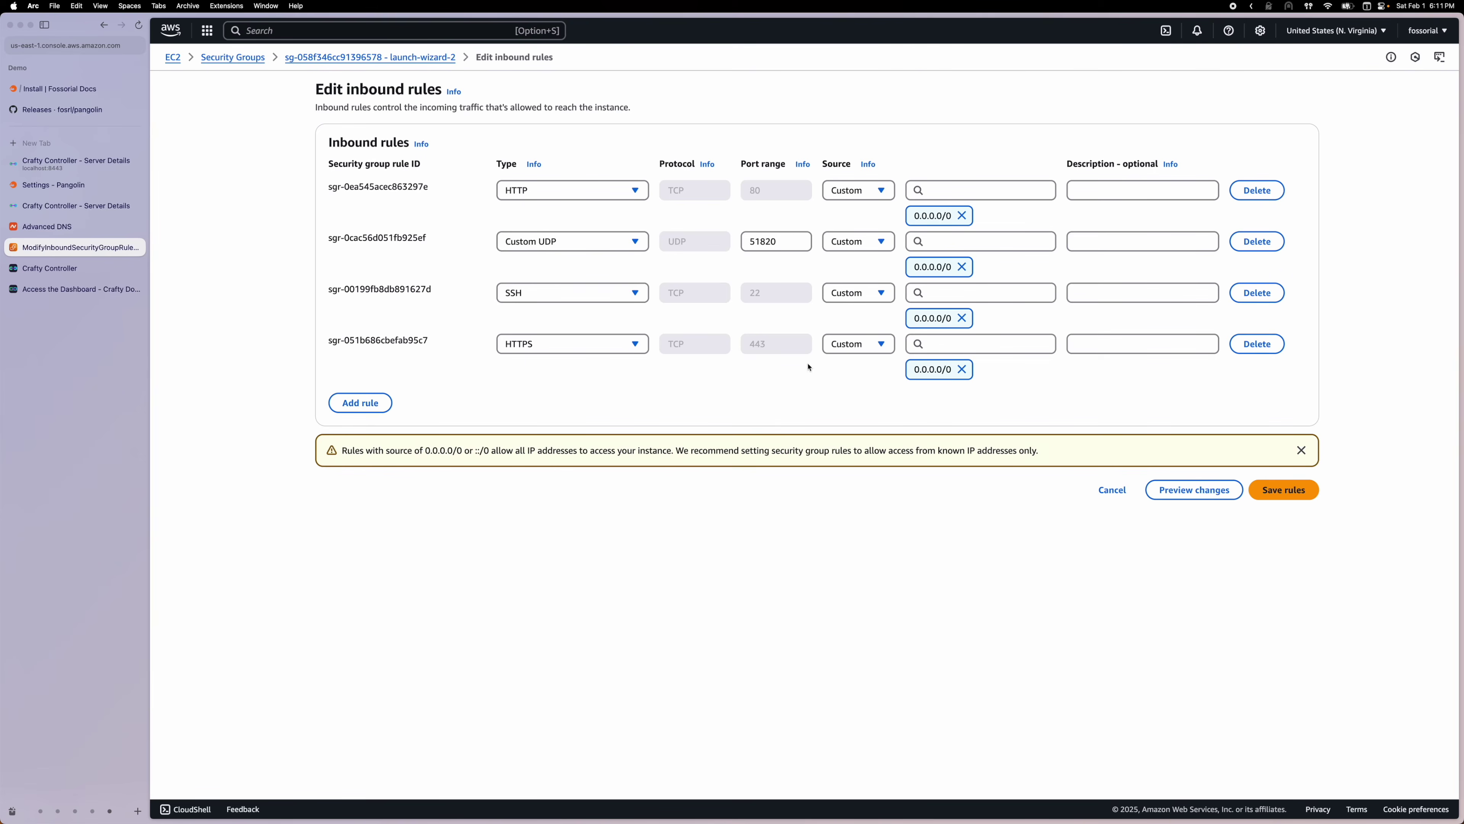
Add and save a Custom TCP inbound rule for port 25565 from 0.0.0.0/0
left_click(362, 405)
left_click(549, 396)
left_click(549, 441)
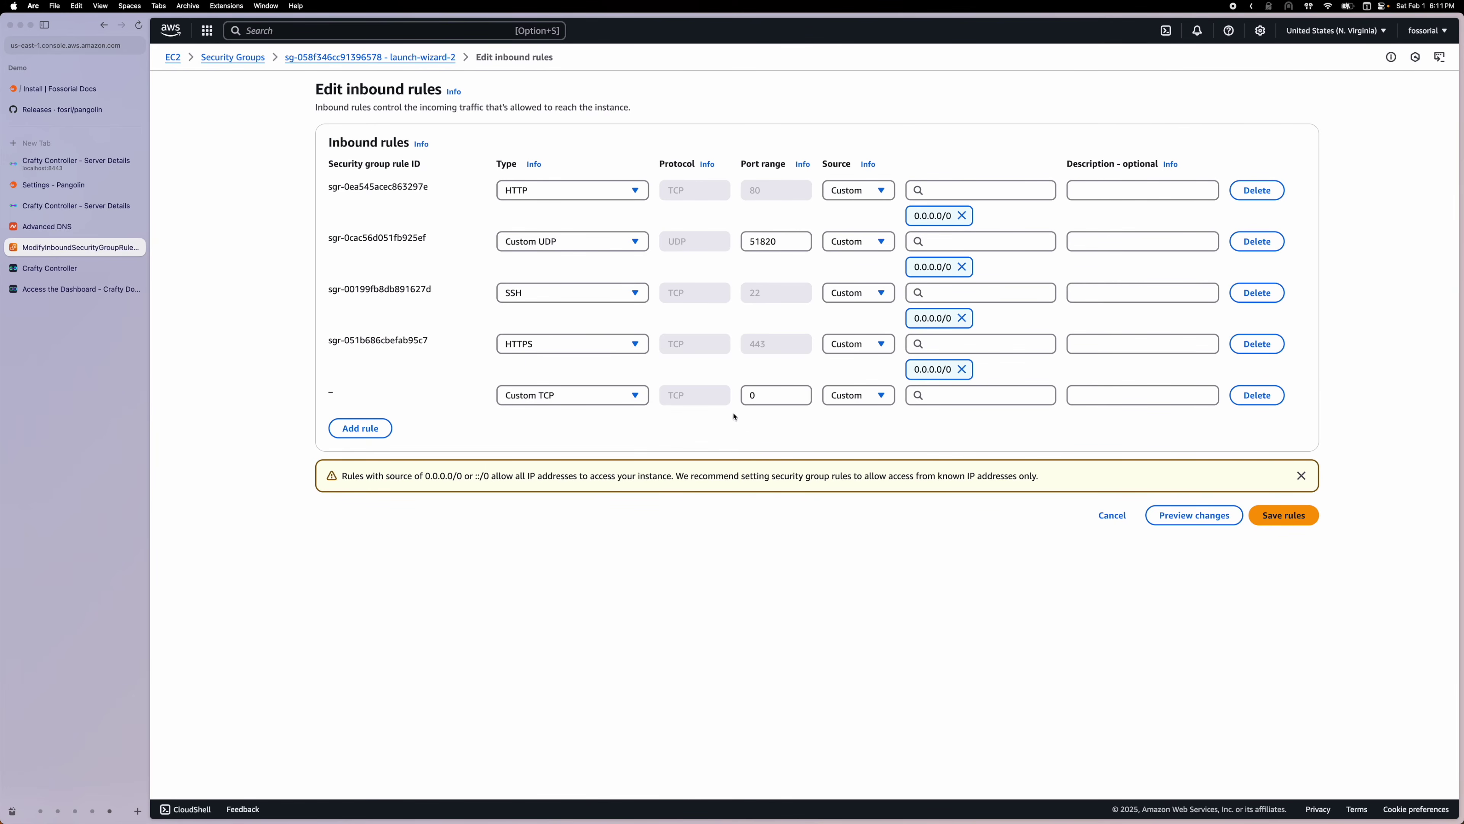
key("Tab")
type("25565")
key("Tab")
key("Tab")
left_click(960, 439)
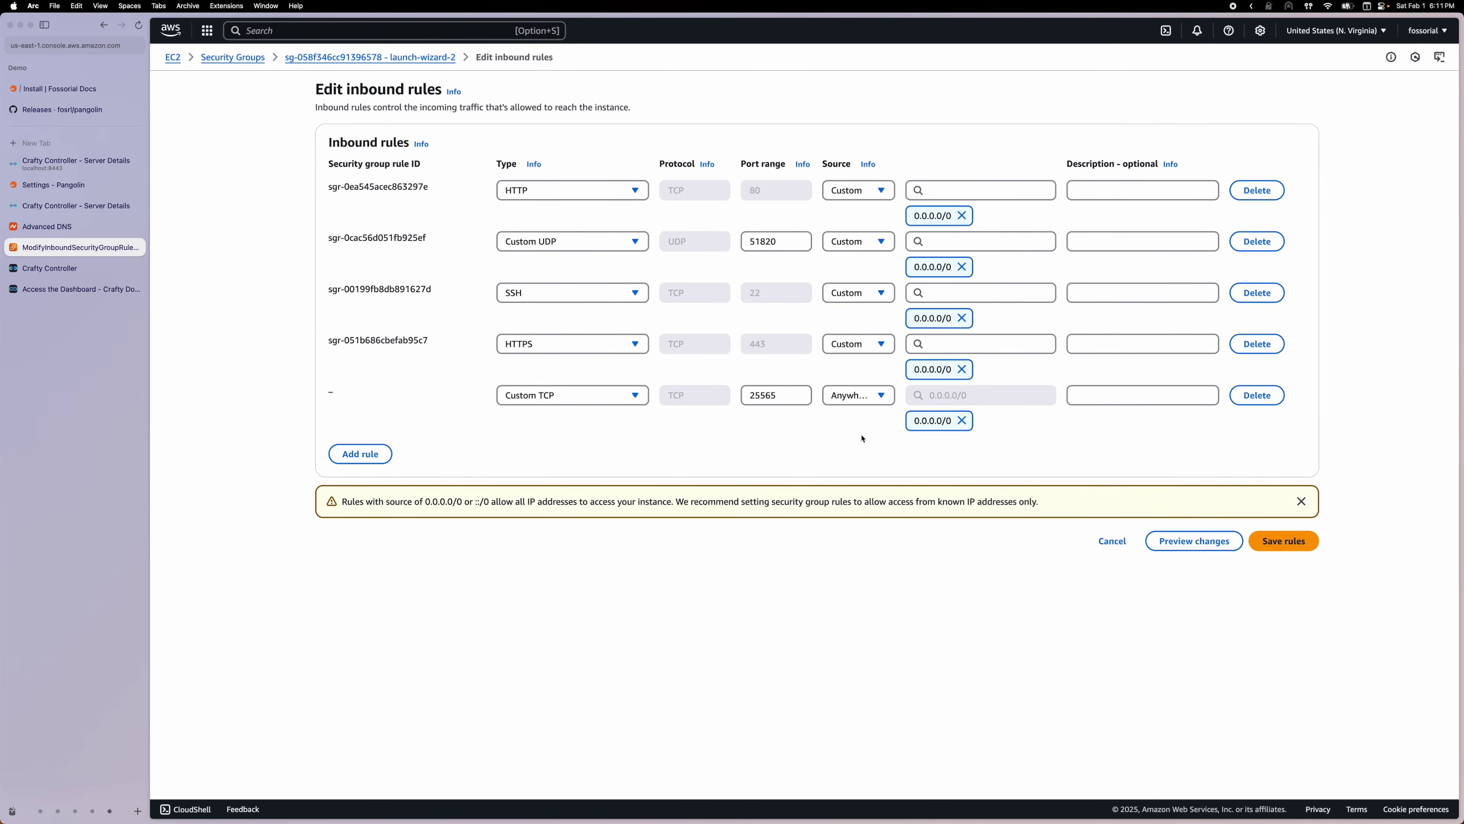
left_click(1277, 533)
mouse_move(600, 820)
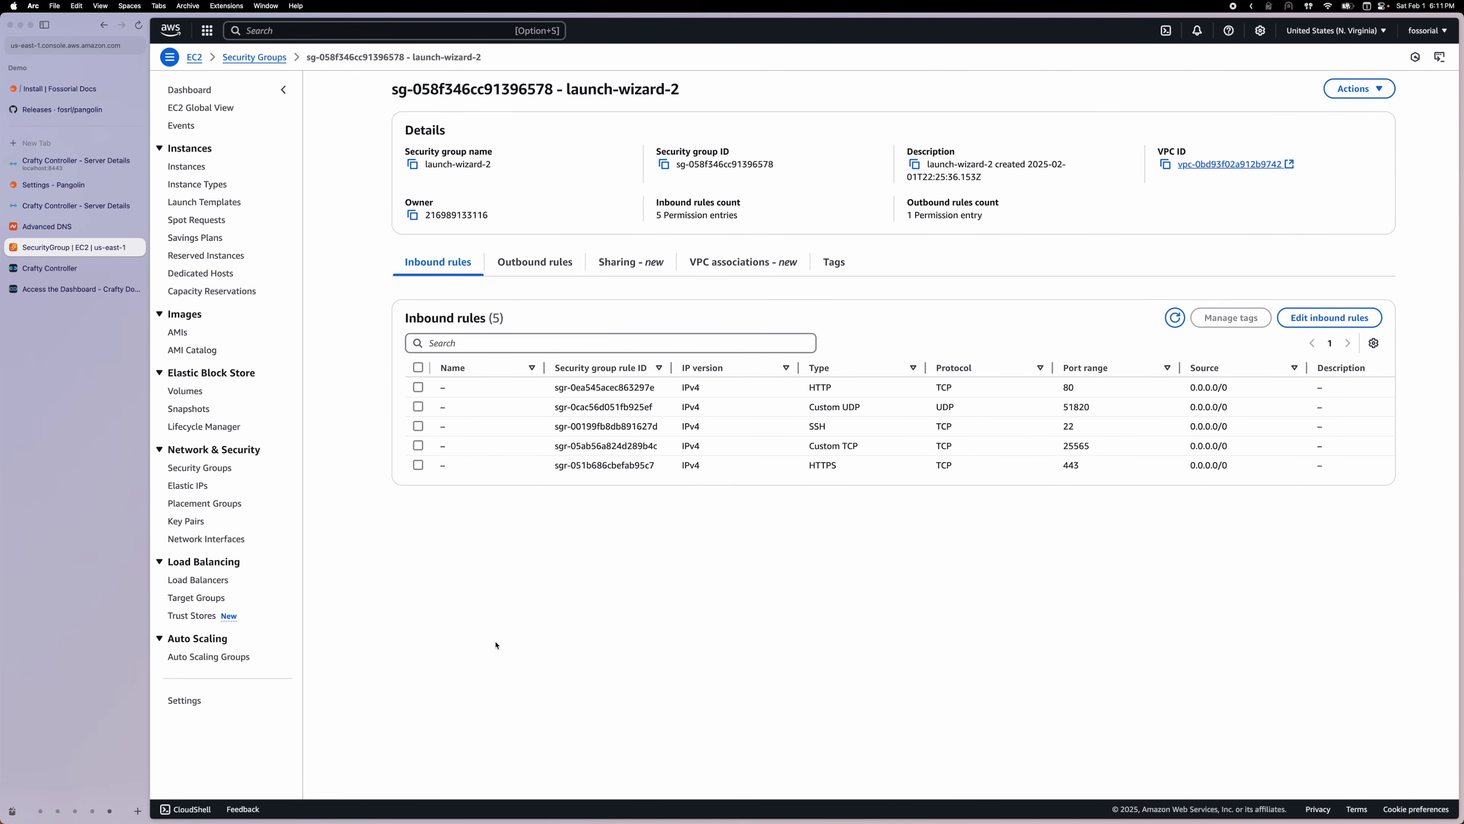
Restart the stack with sudo docker compose down, then sudo docker compose up -d
left_click(509, 799)
type("s")
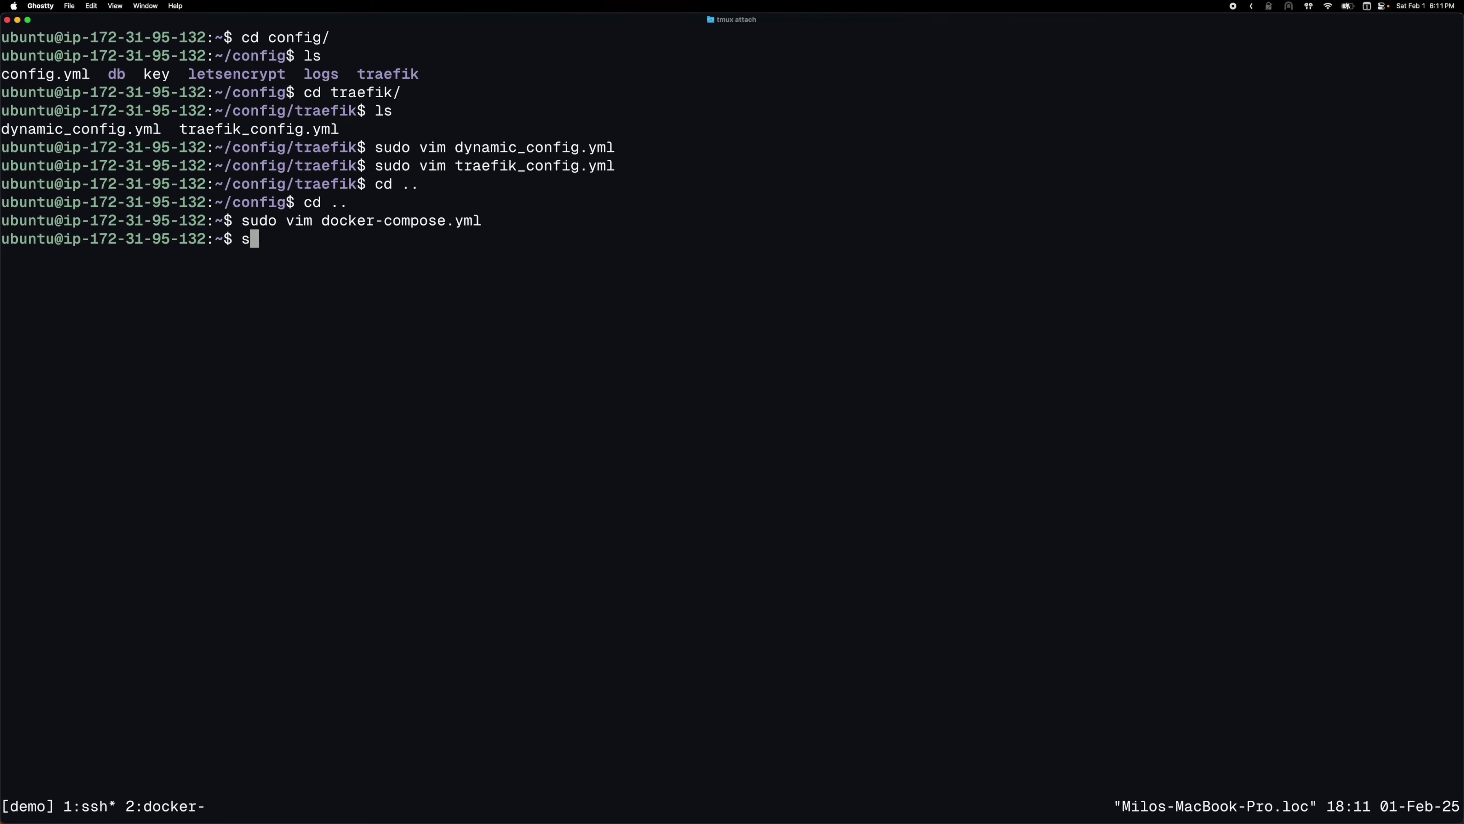
type("udo docker compose down")
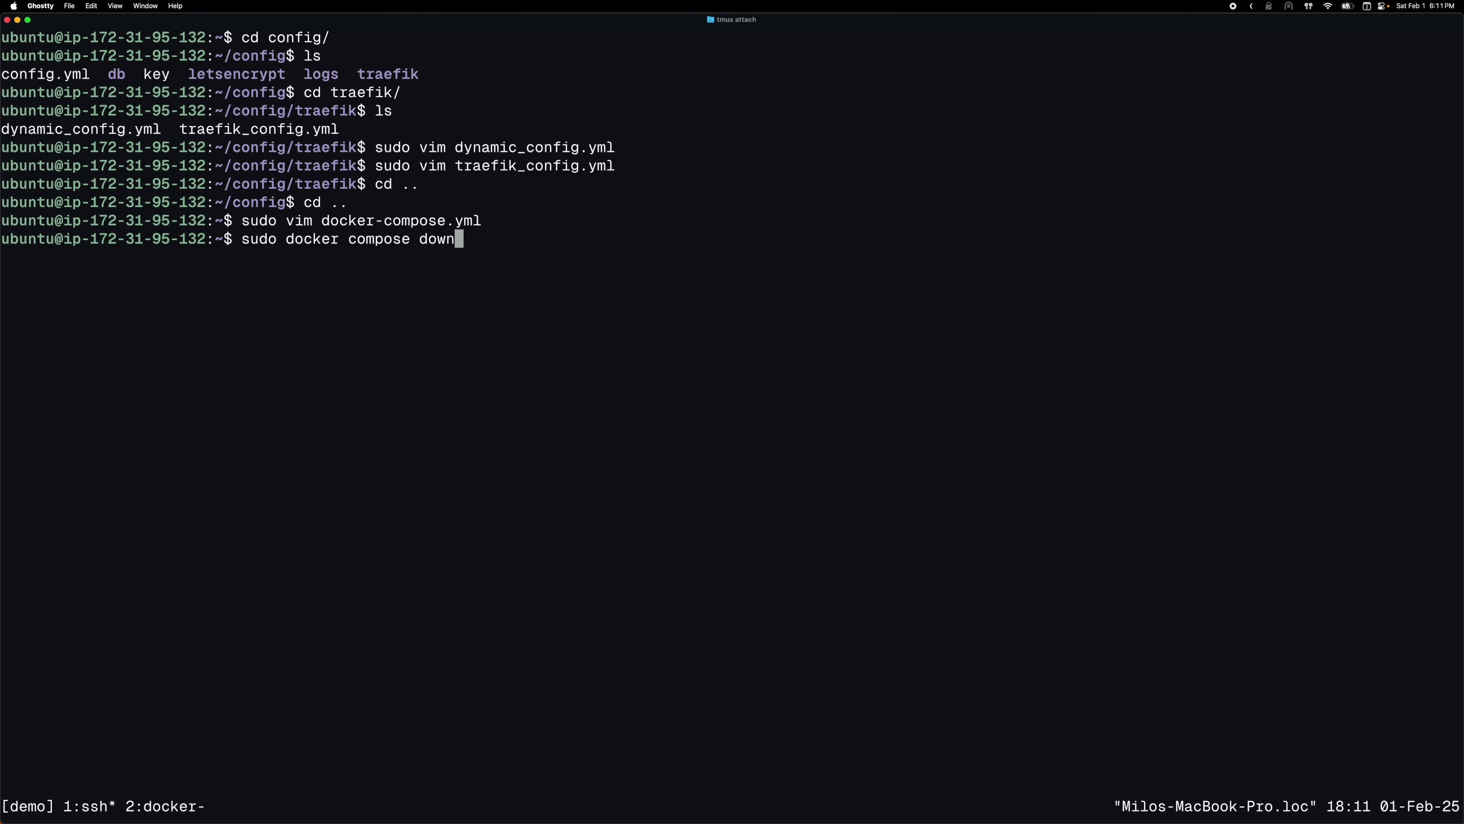
key("Return")
key("Up")
key("BackSpace")
key("BackSpace")
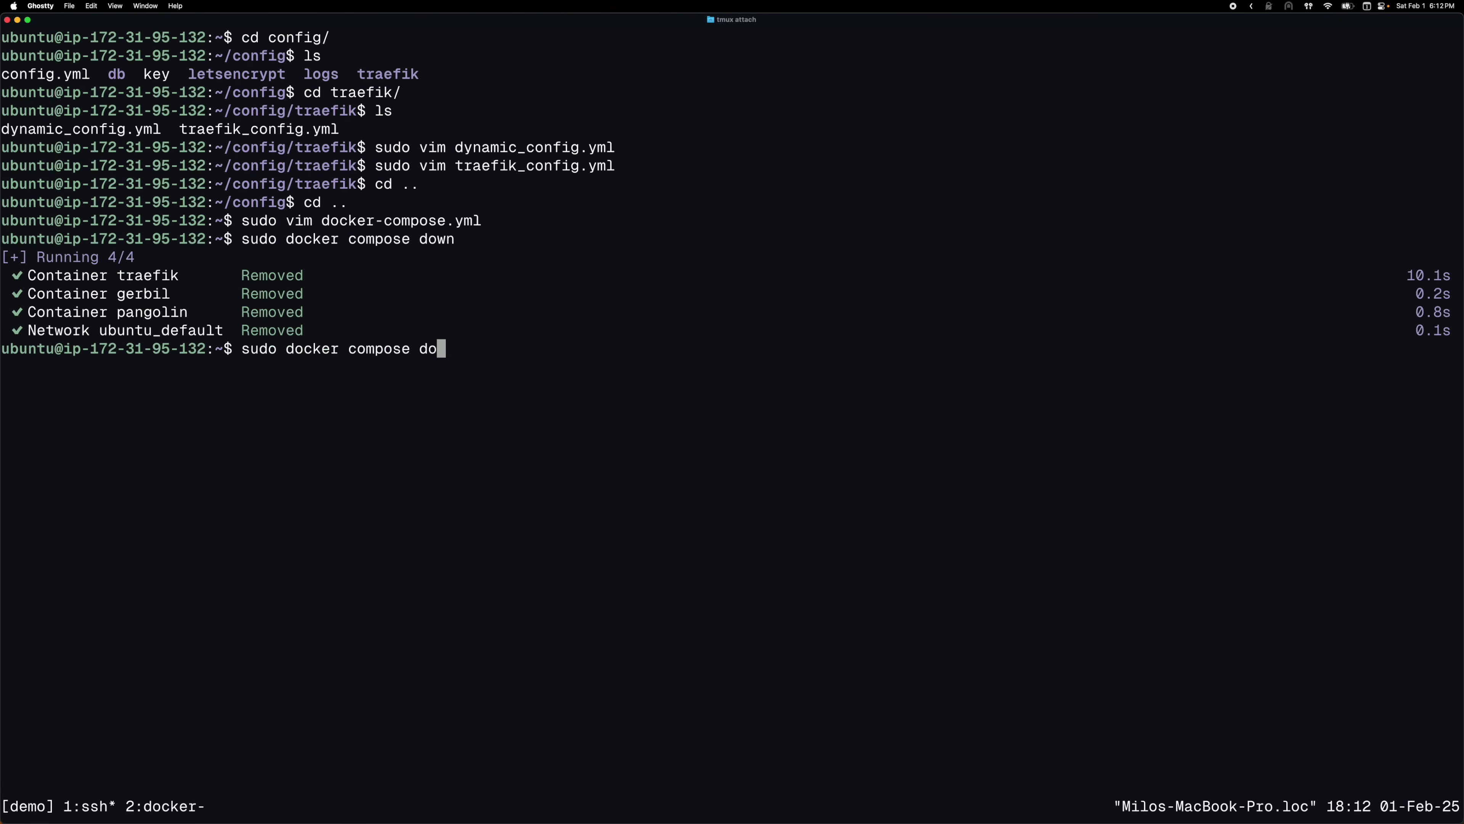
key("BackSpace")
key("BackSpace")
type("up -")
type("d")
key("Return")
Clear the screen and follow the containers' logs with sudo docker compose logs -f
key("ctrl+l")
type("sudo")
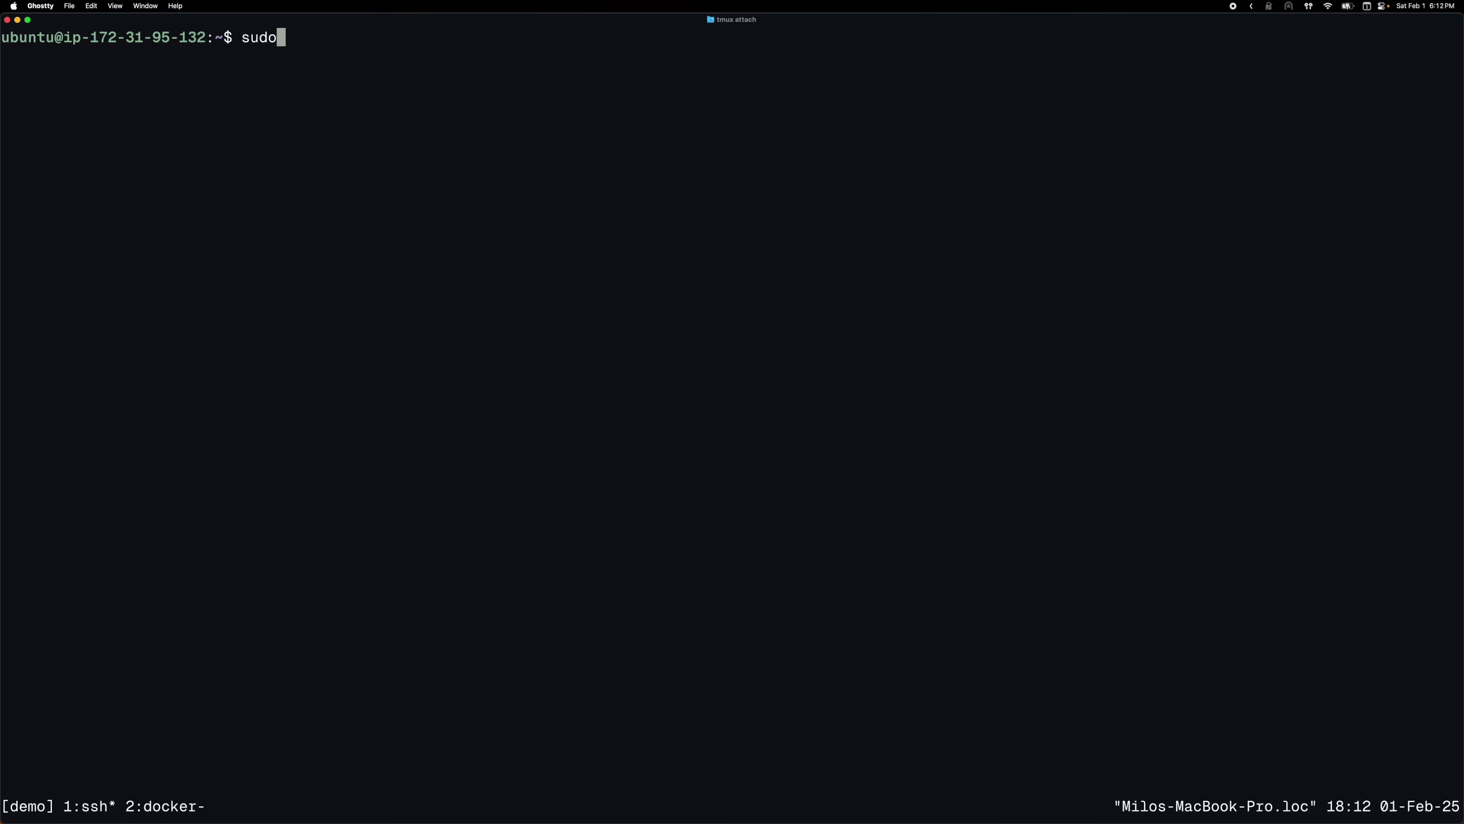
type(" docker compose logs -f")
key("Return")
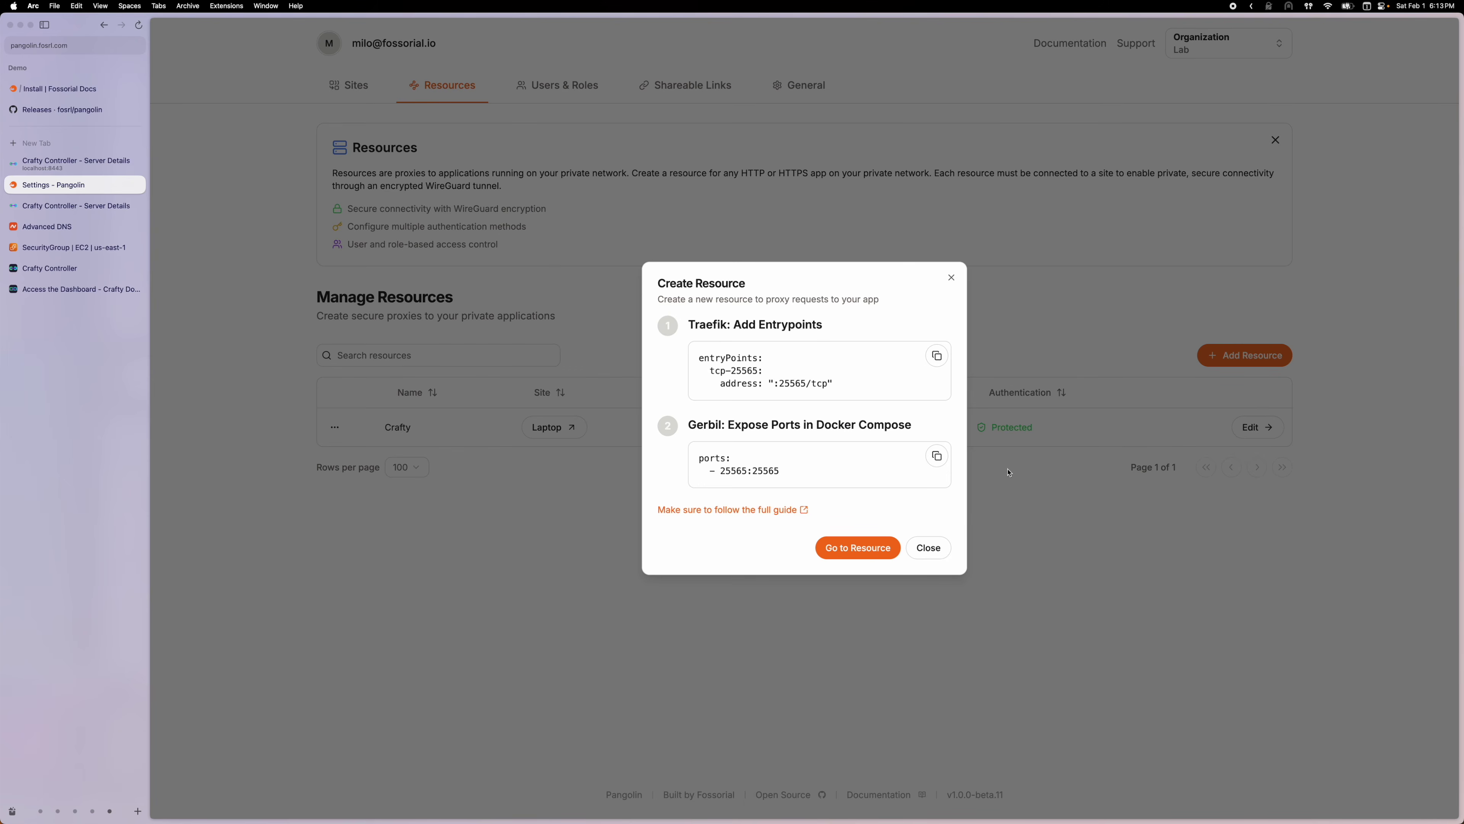
Add crafty on port 25565 as the Minecraft resource's target and save the targets
left_click(858, 547)
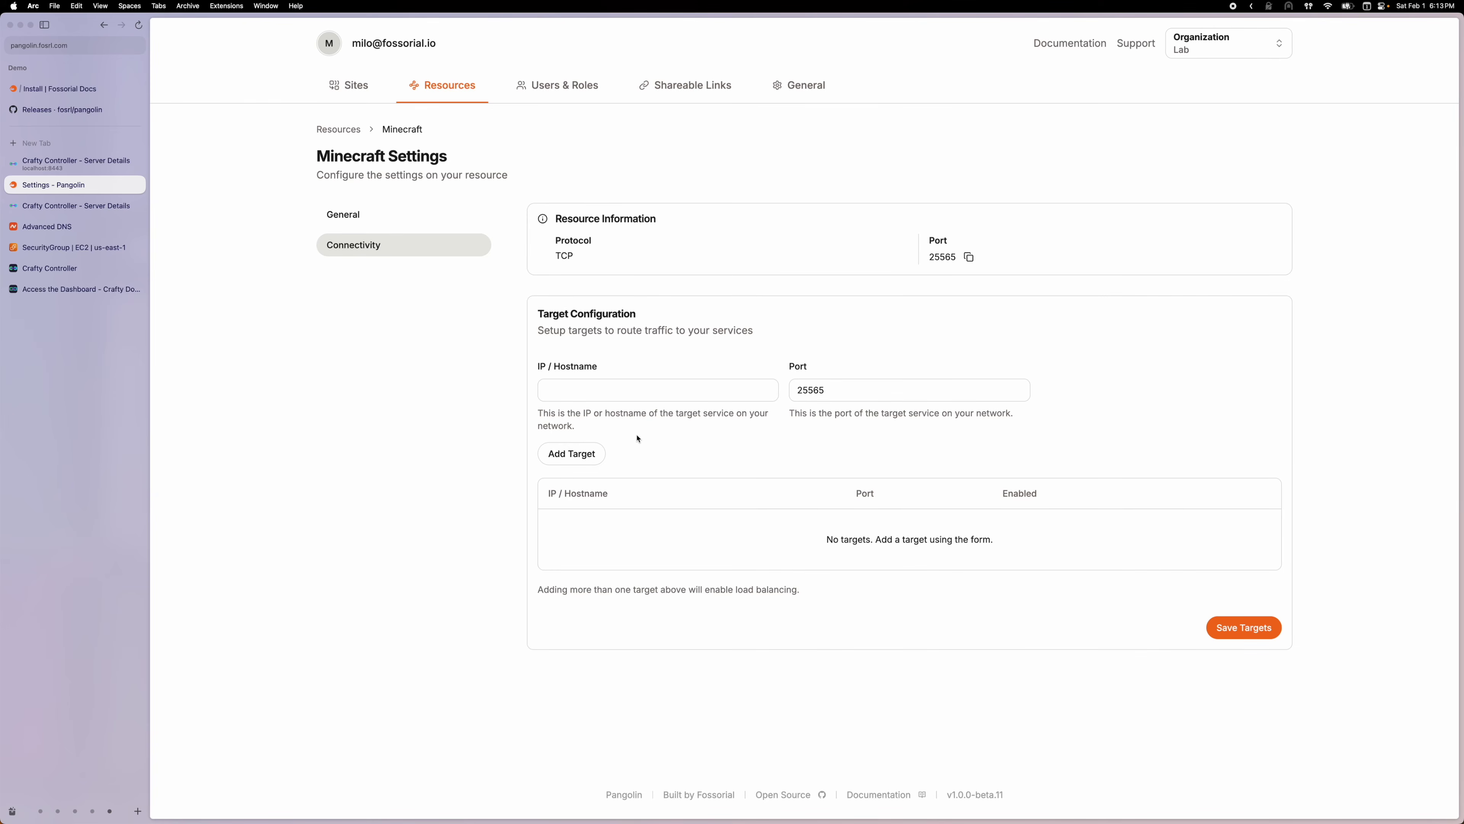
left_click(617, 391)
type("crafty")
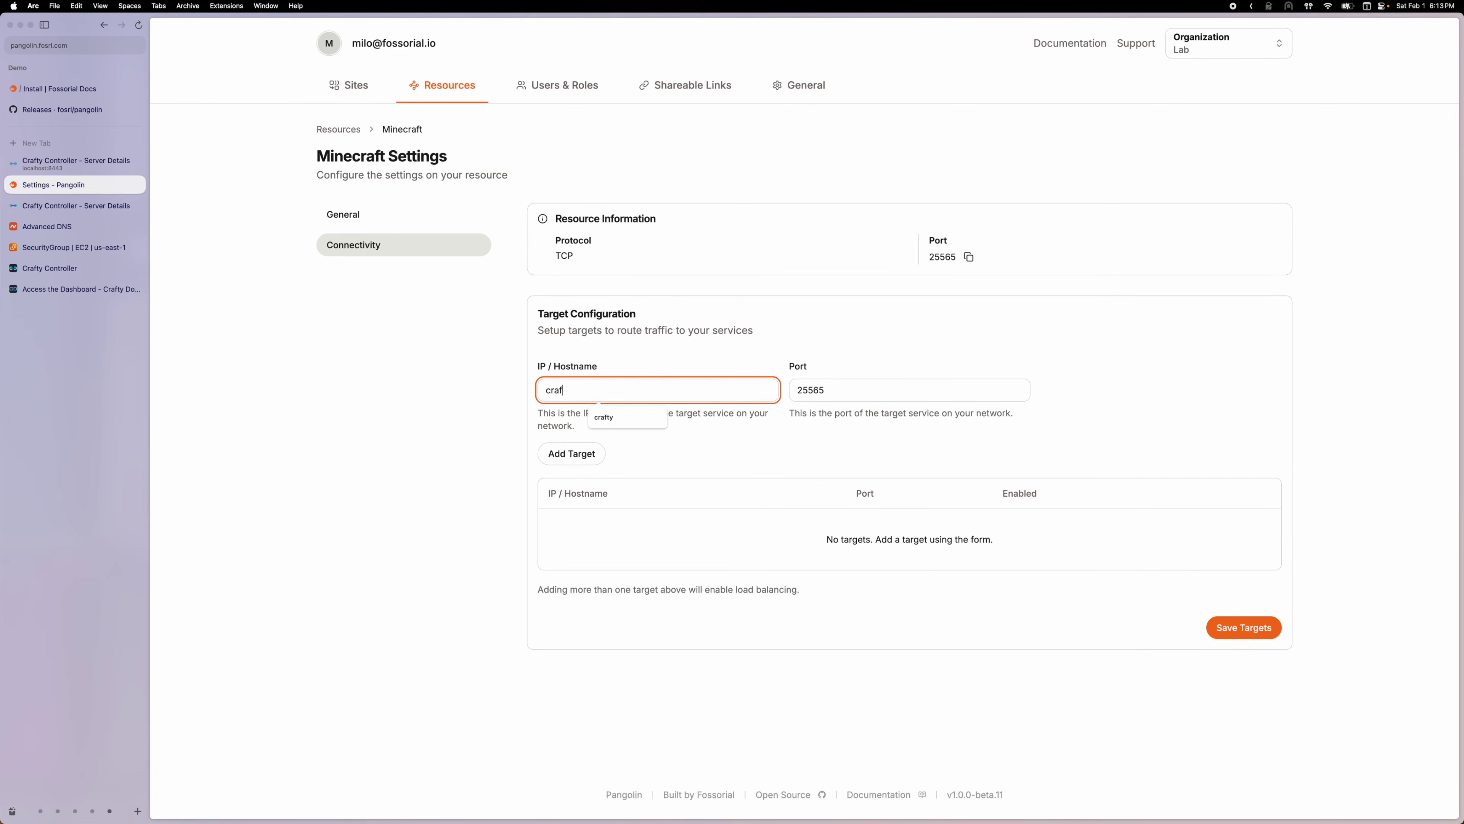
left_click(645, 359)
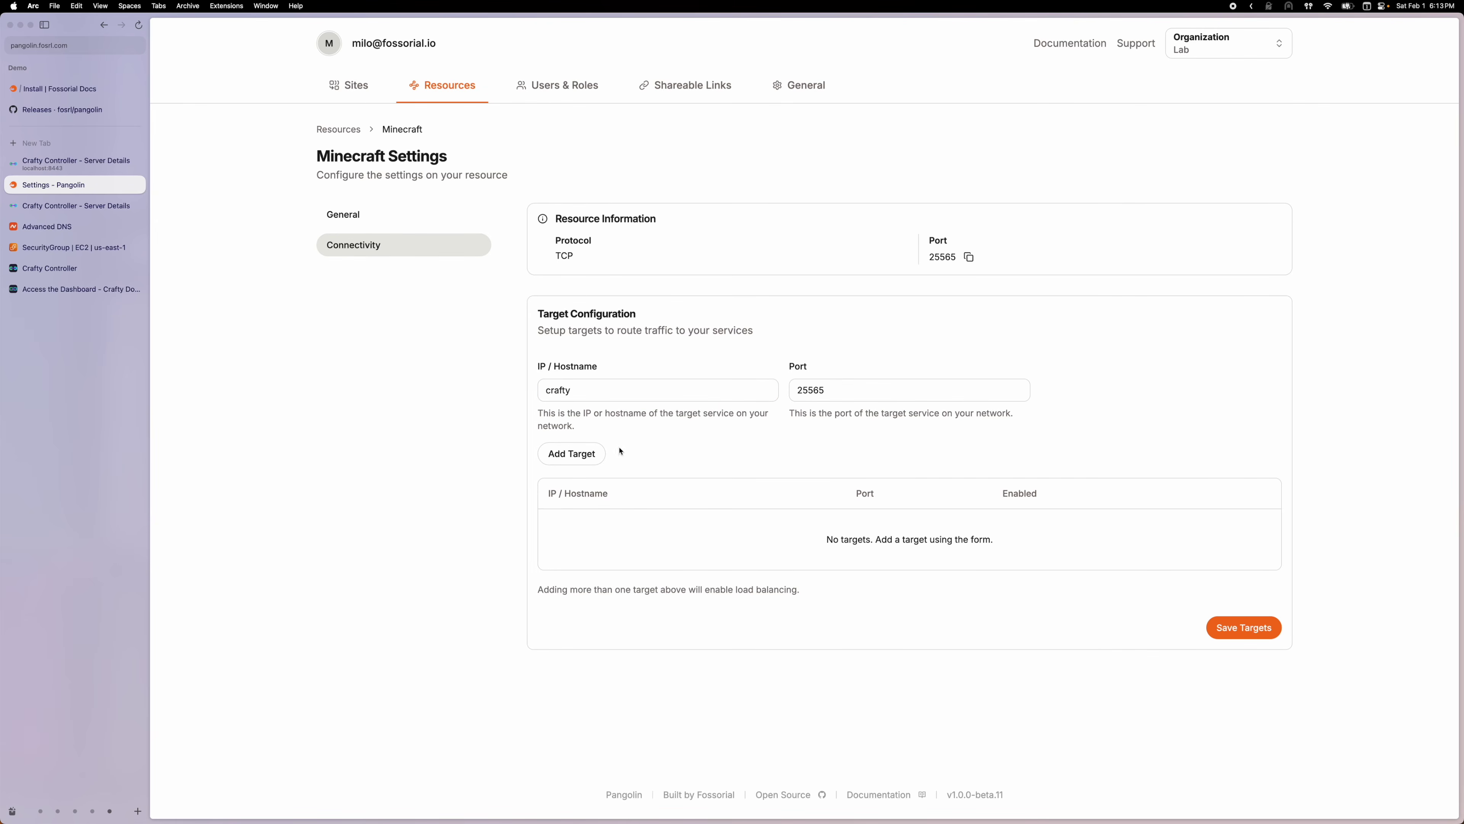
left_click(599, 456)
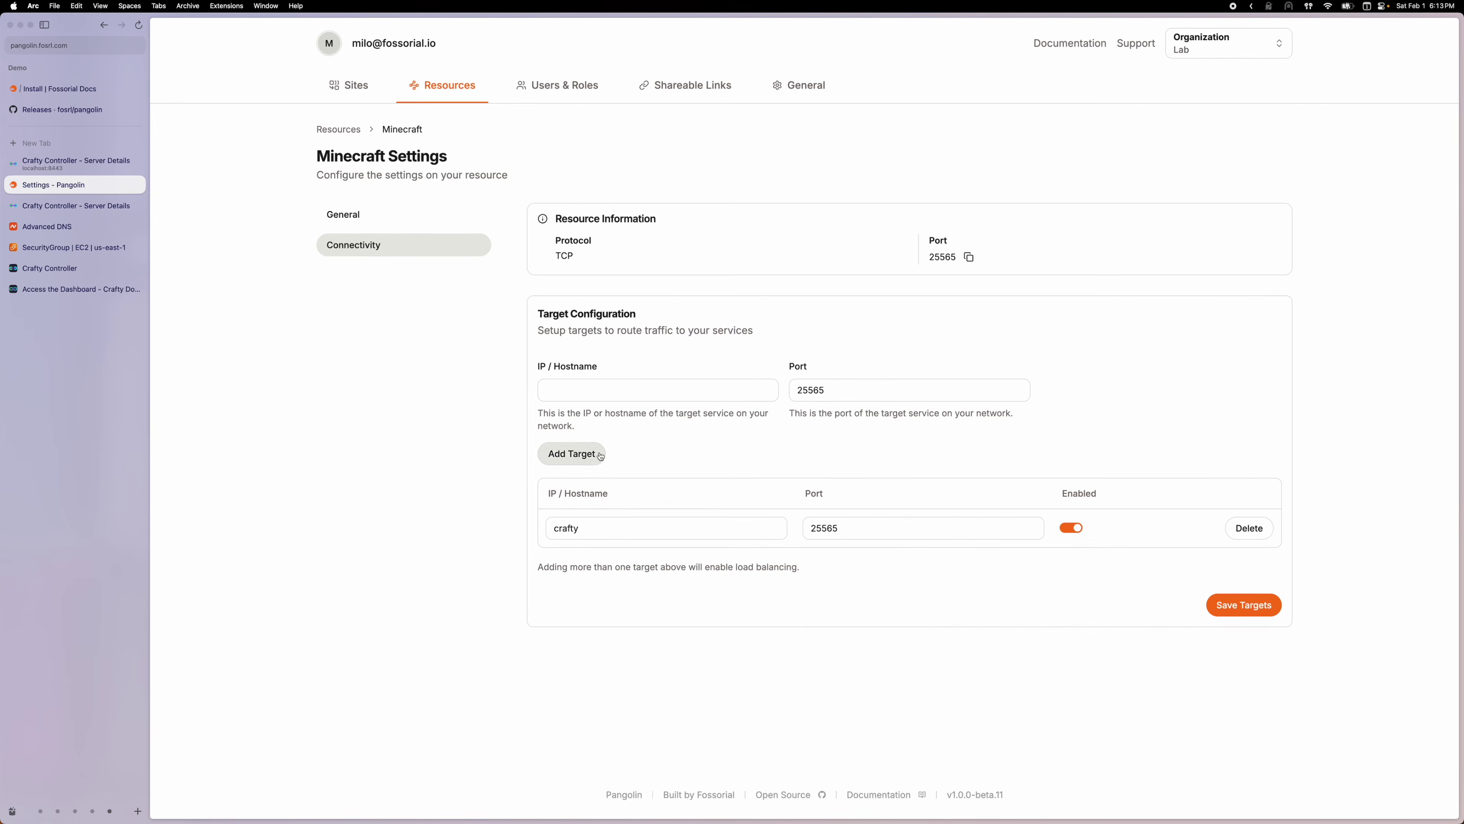
left_click(1238, 612)
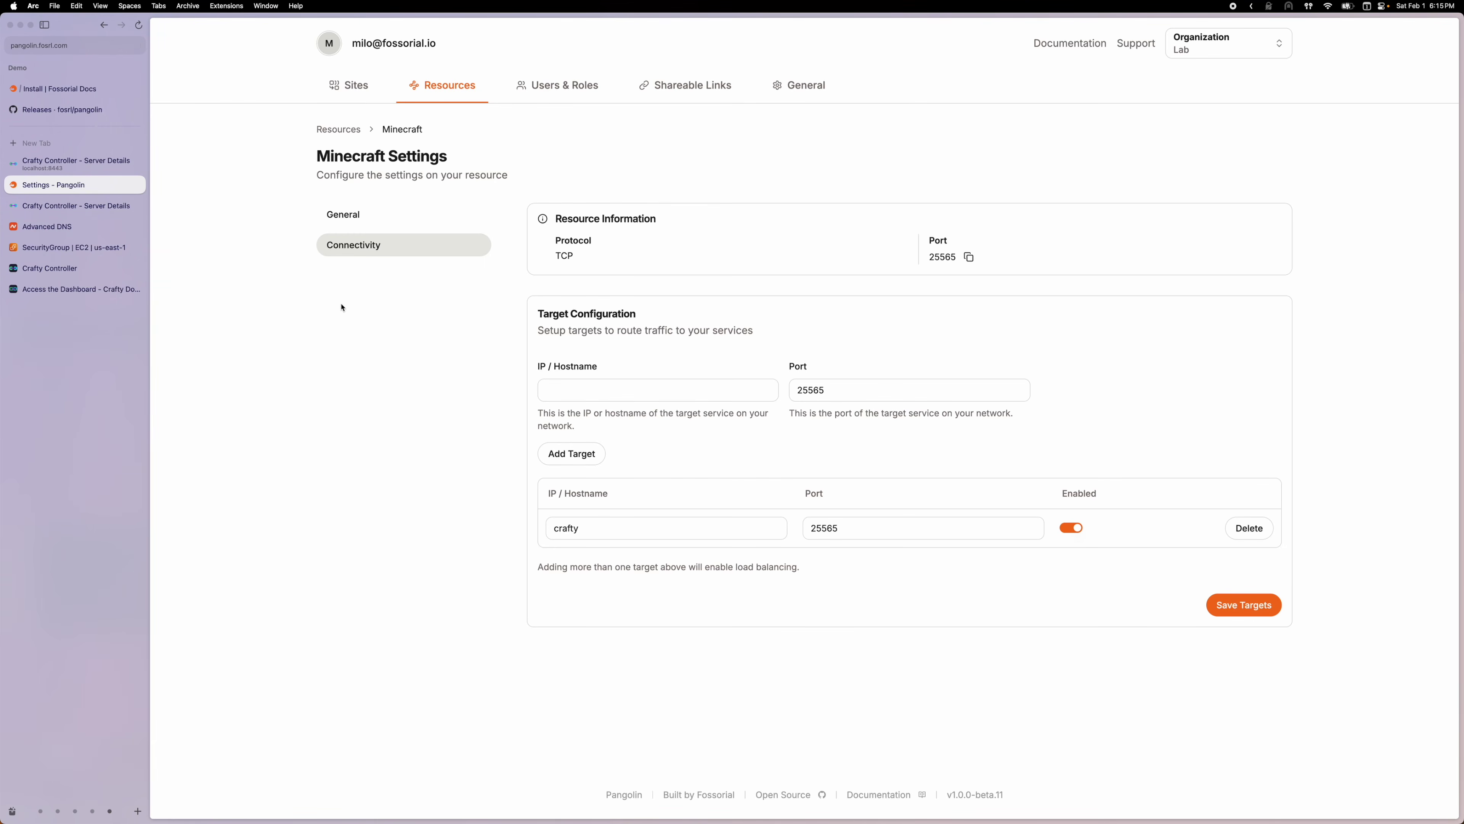
In Minecraft Multiplayer, add a server with address pangolin.fosrl.com:25565
left_click(104, 206)
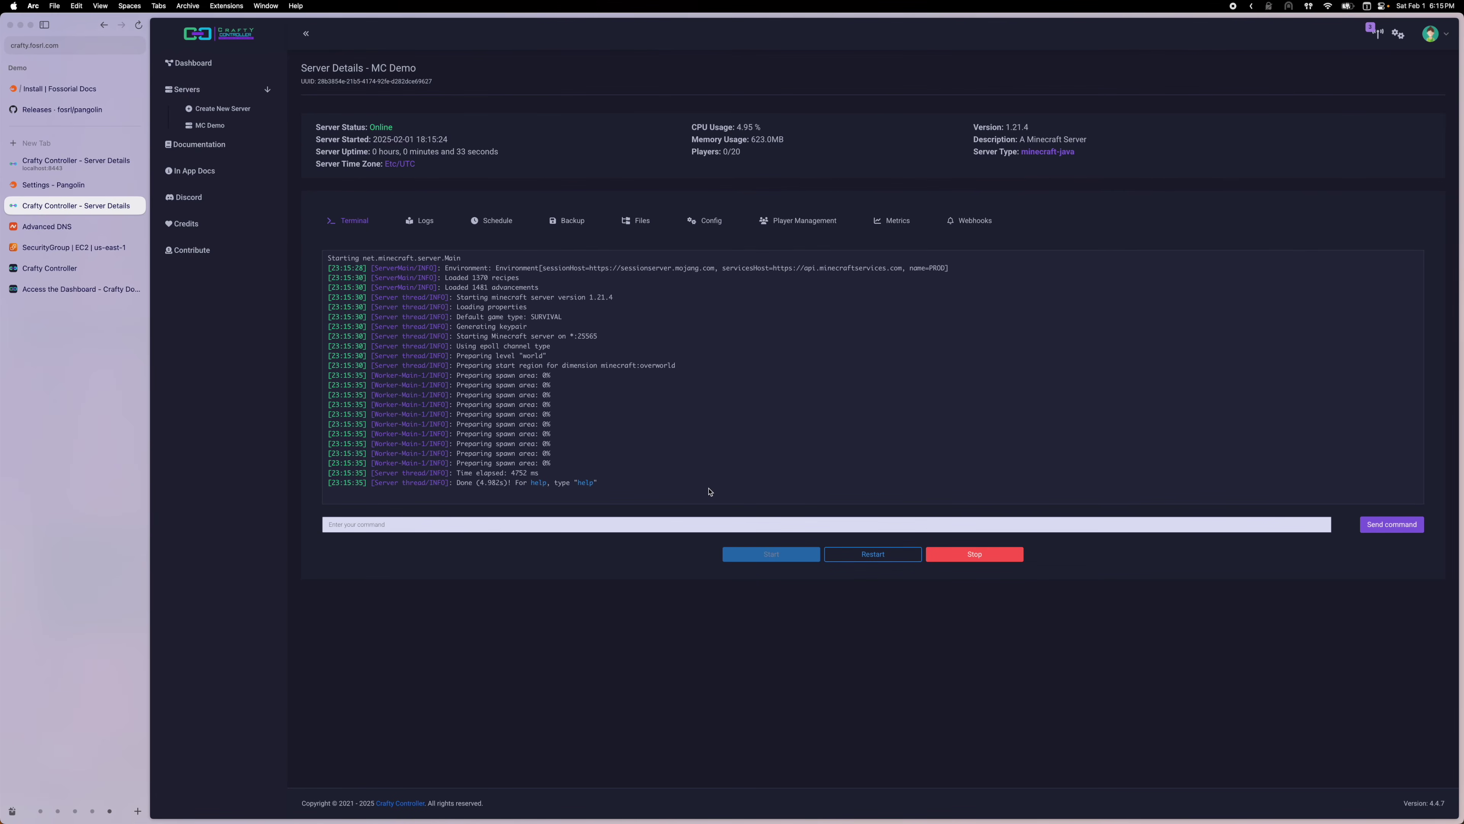
mouse_move(917, 822)
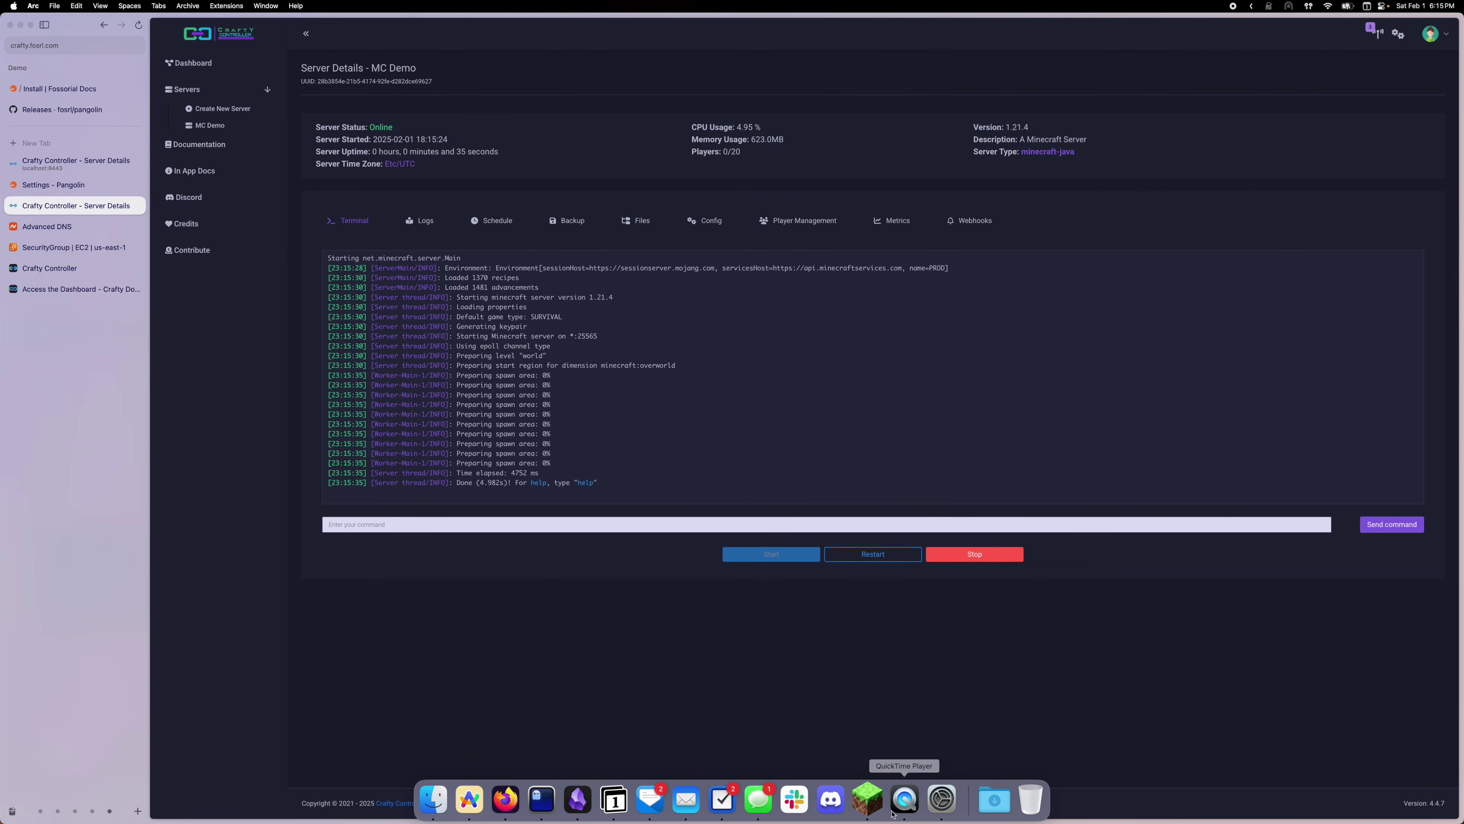
left_click(866, 802)
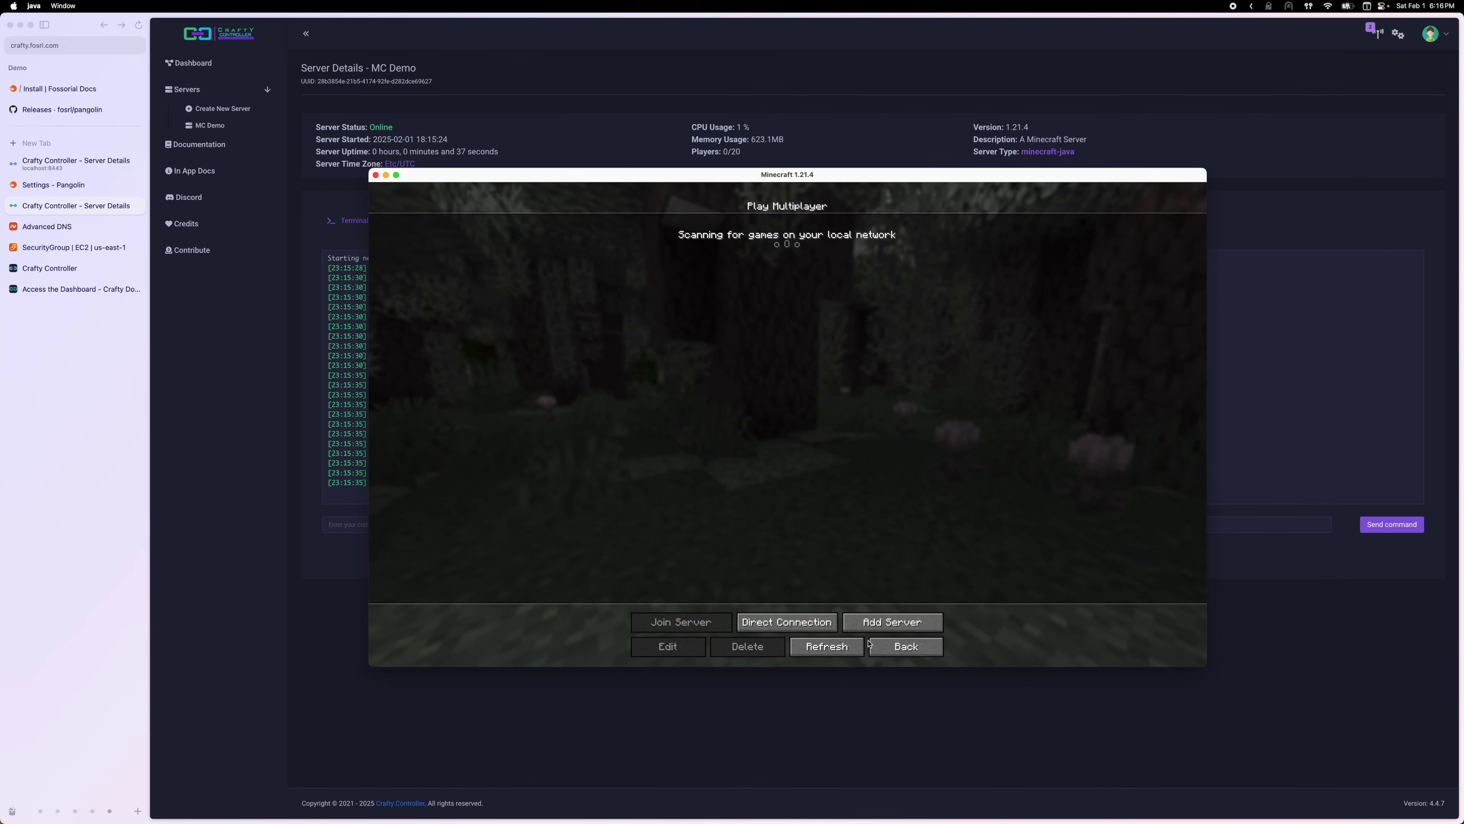
left_click(892, 622)
left_click(752, 305)
type("pangolin")
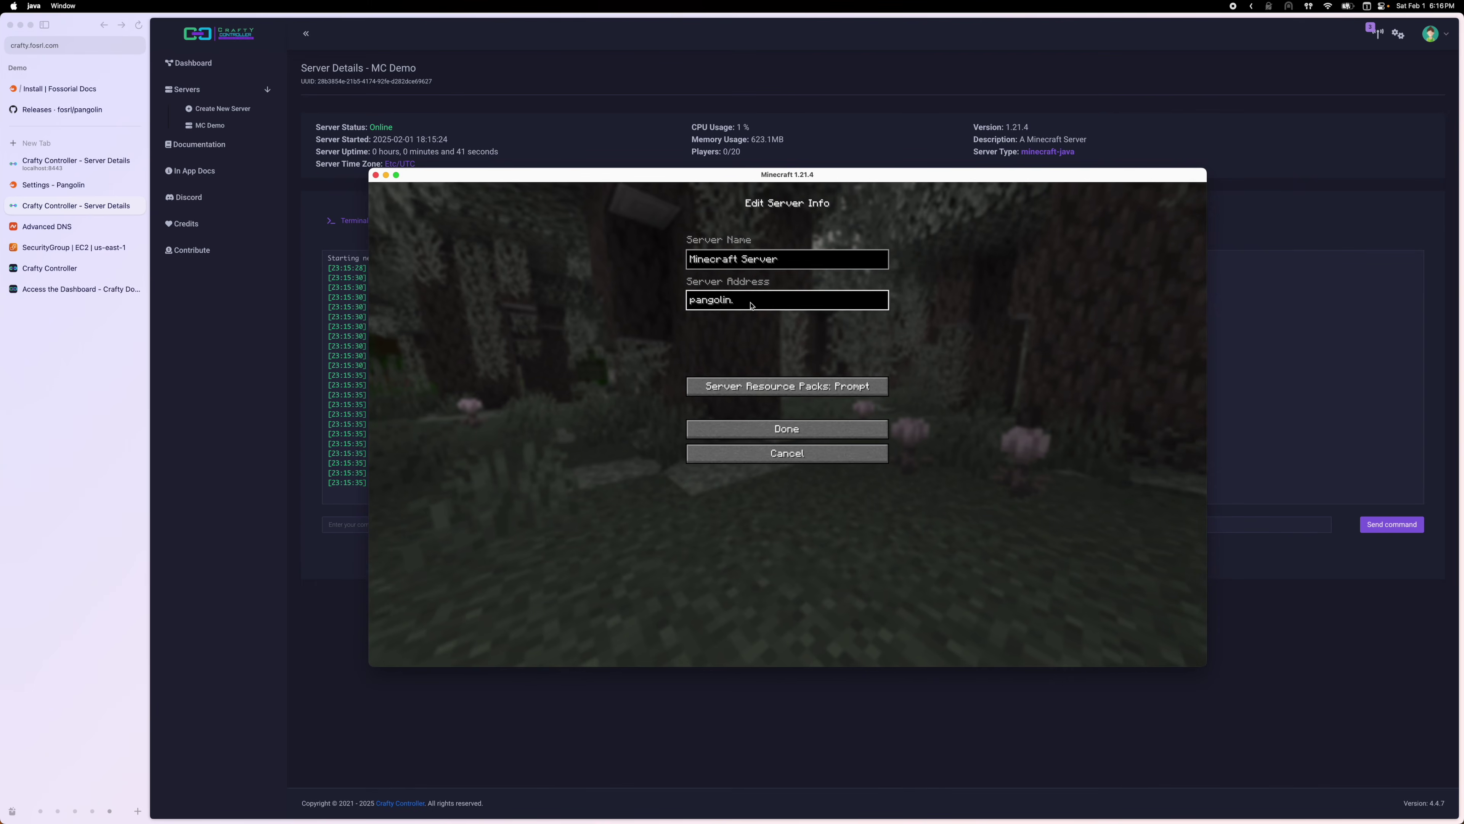
type(".")
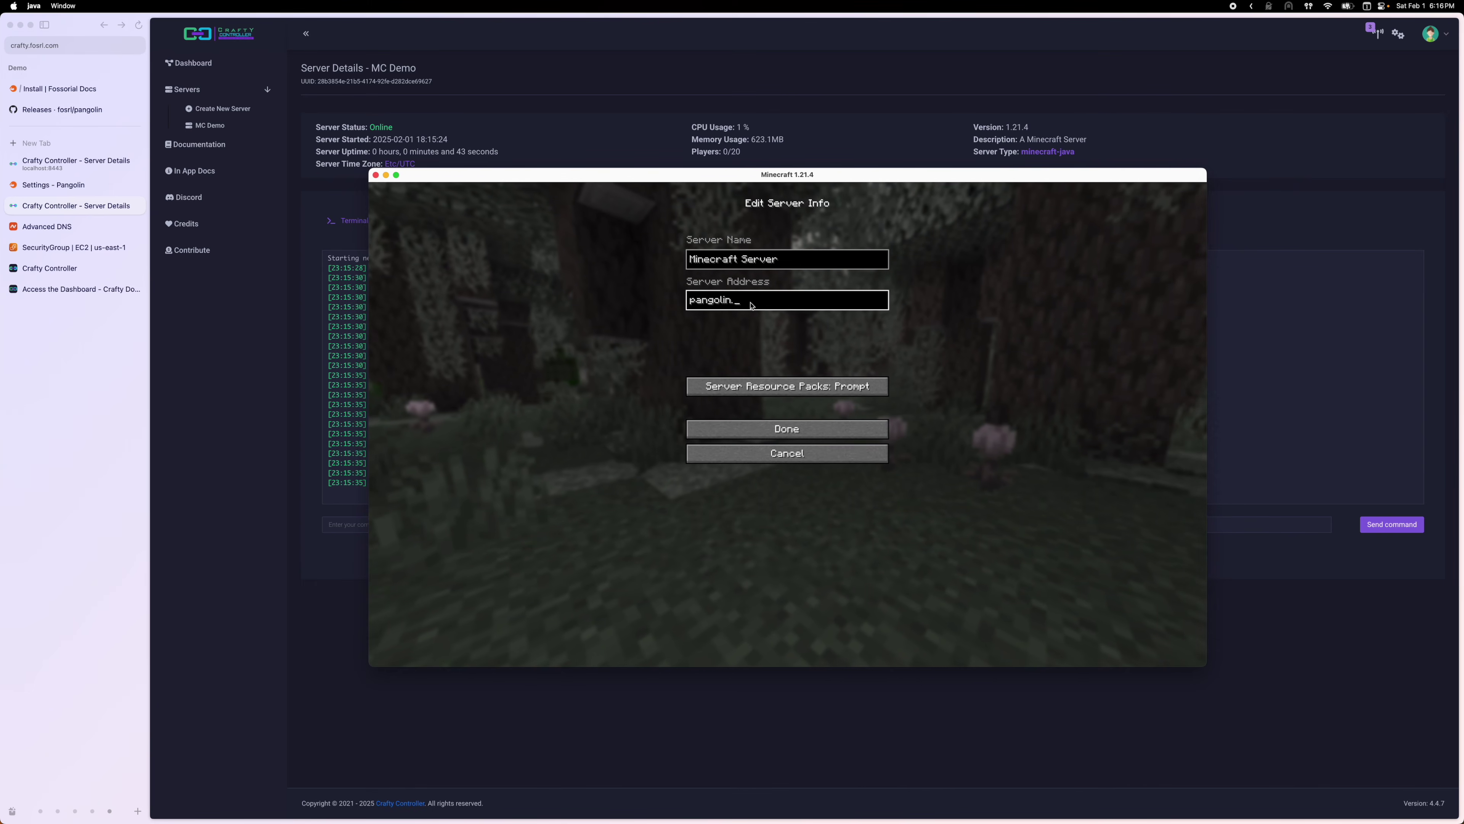
type("fosr")
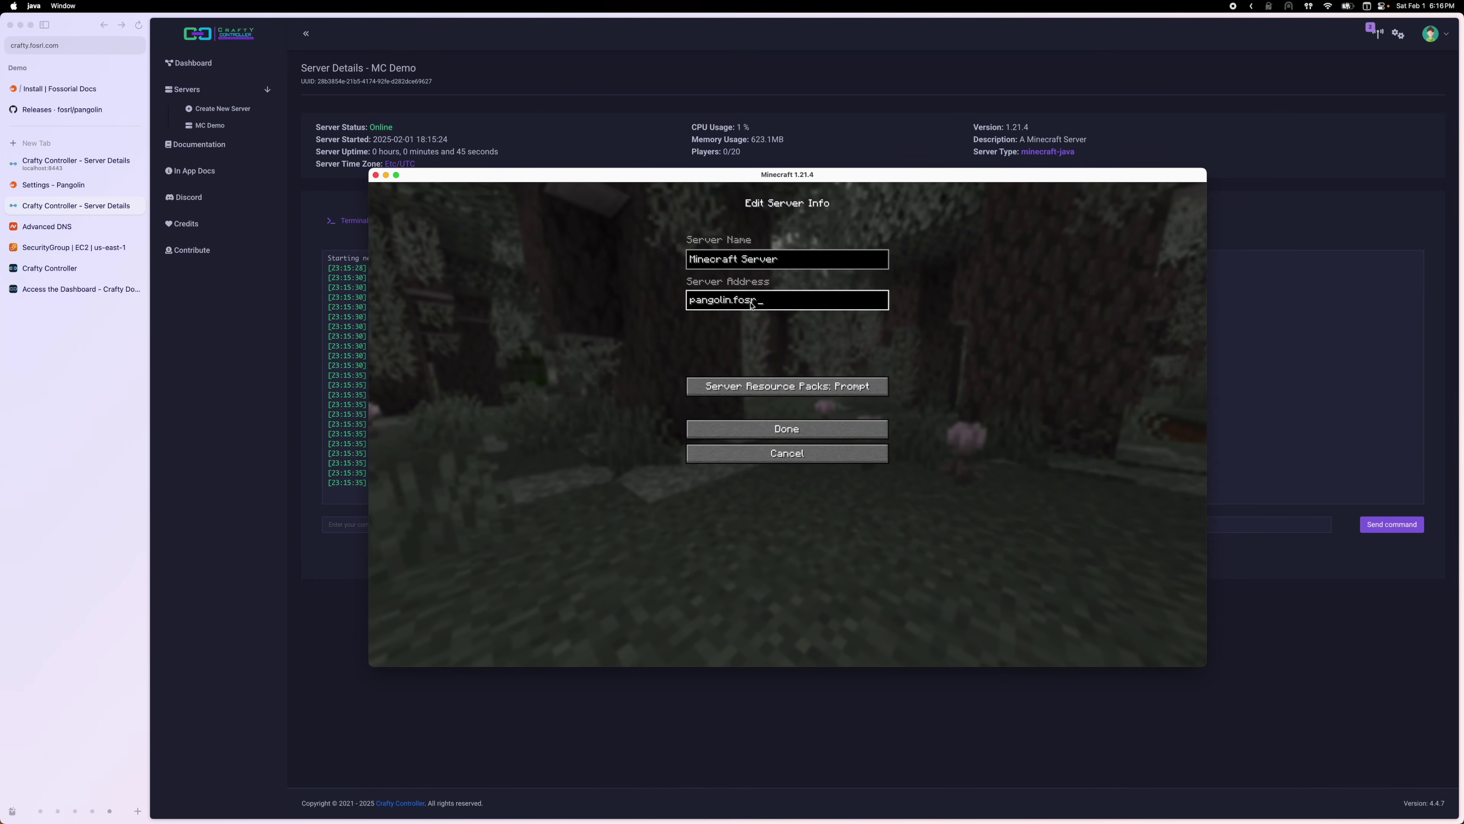
type("l.com:25565")
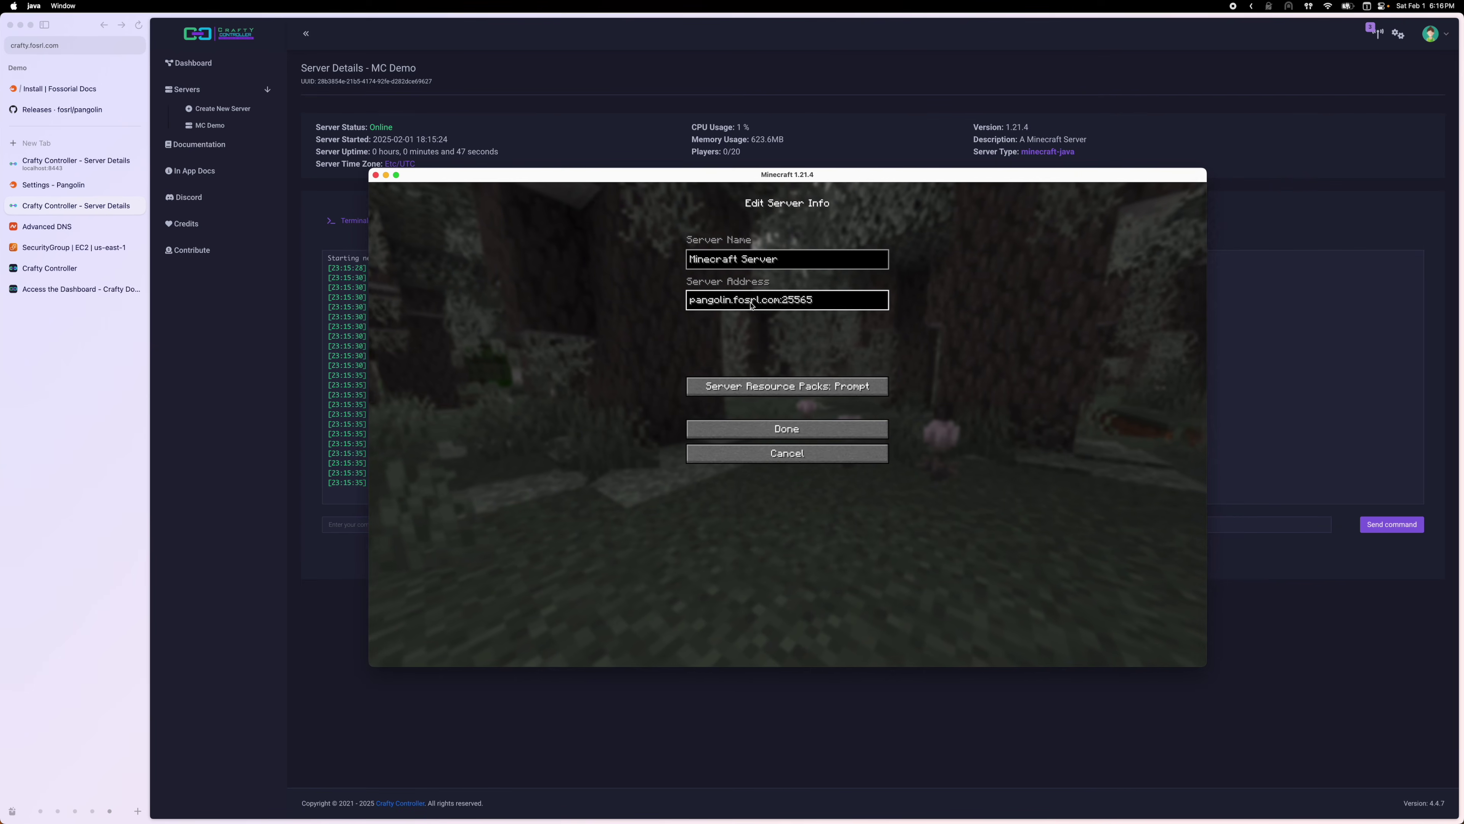
left_click(798, 433)
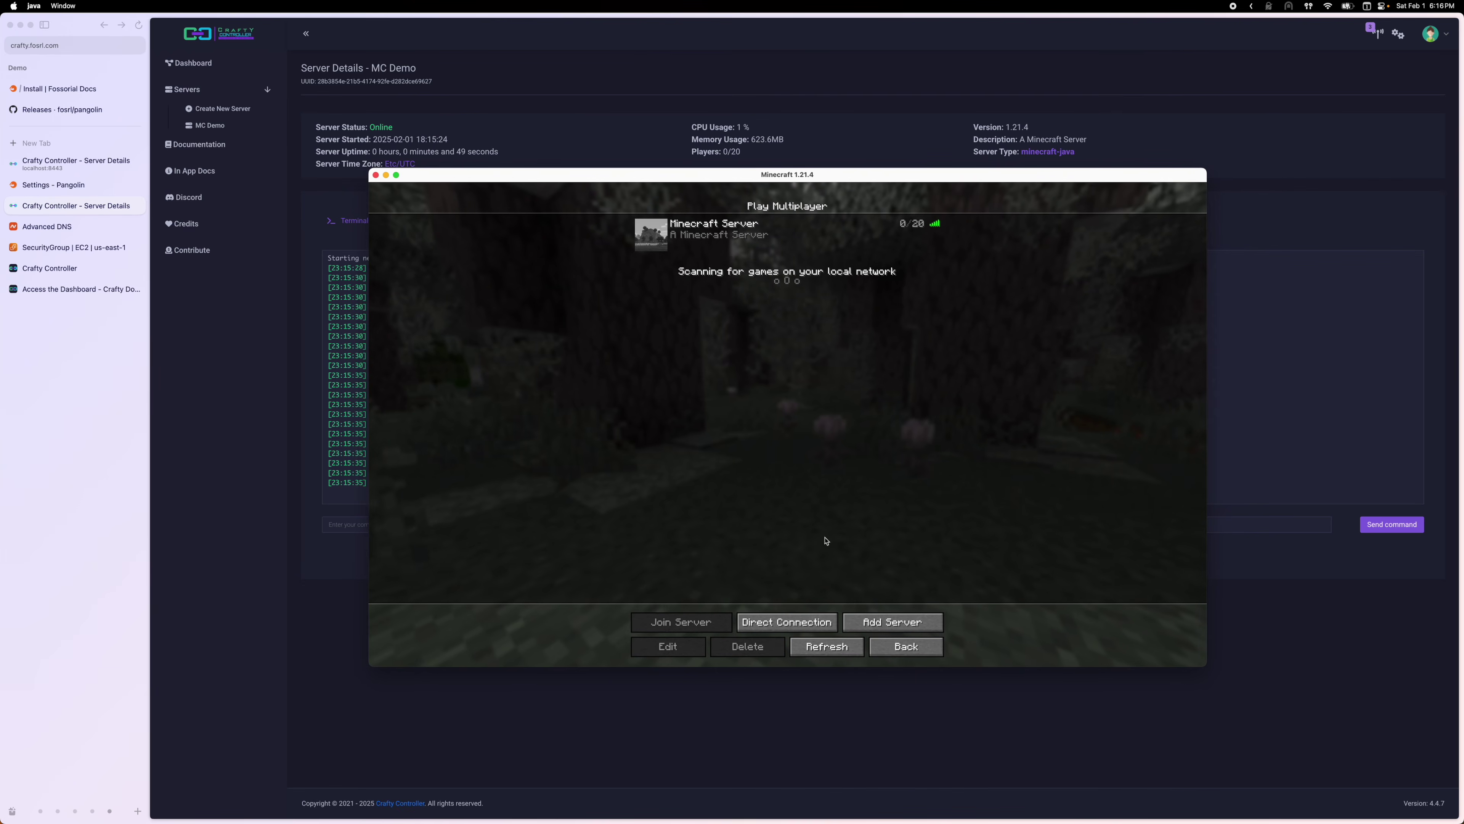
Join the new server and highlight the player-joined lines in Crafty's console
double_click(785, 249)
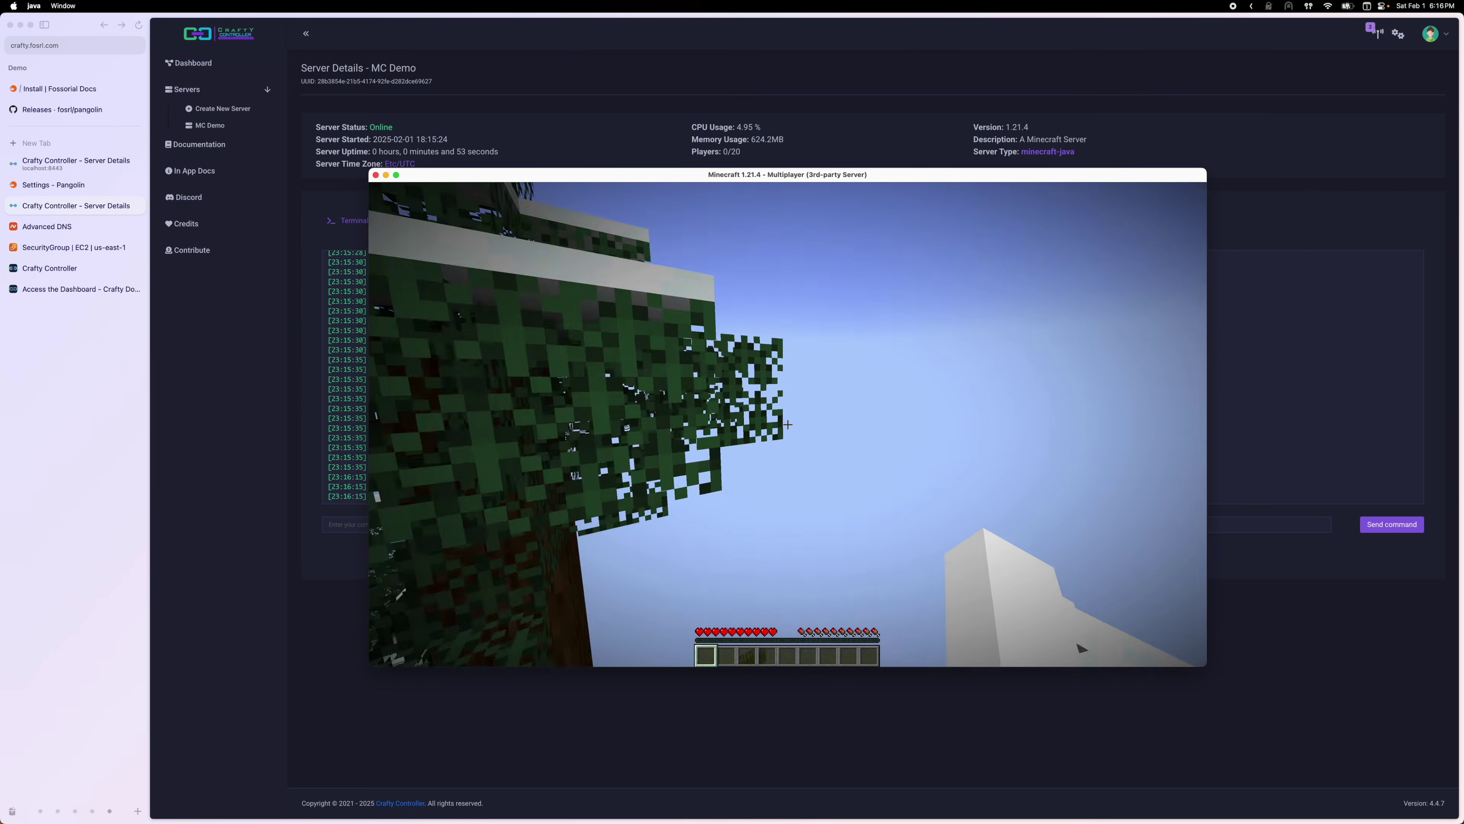
key("Escape")
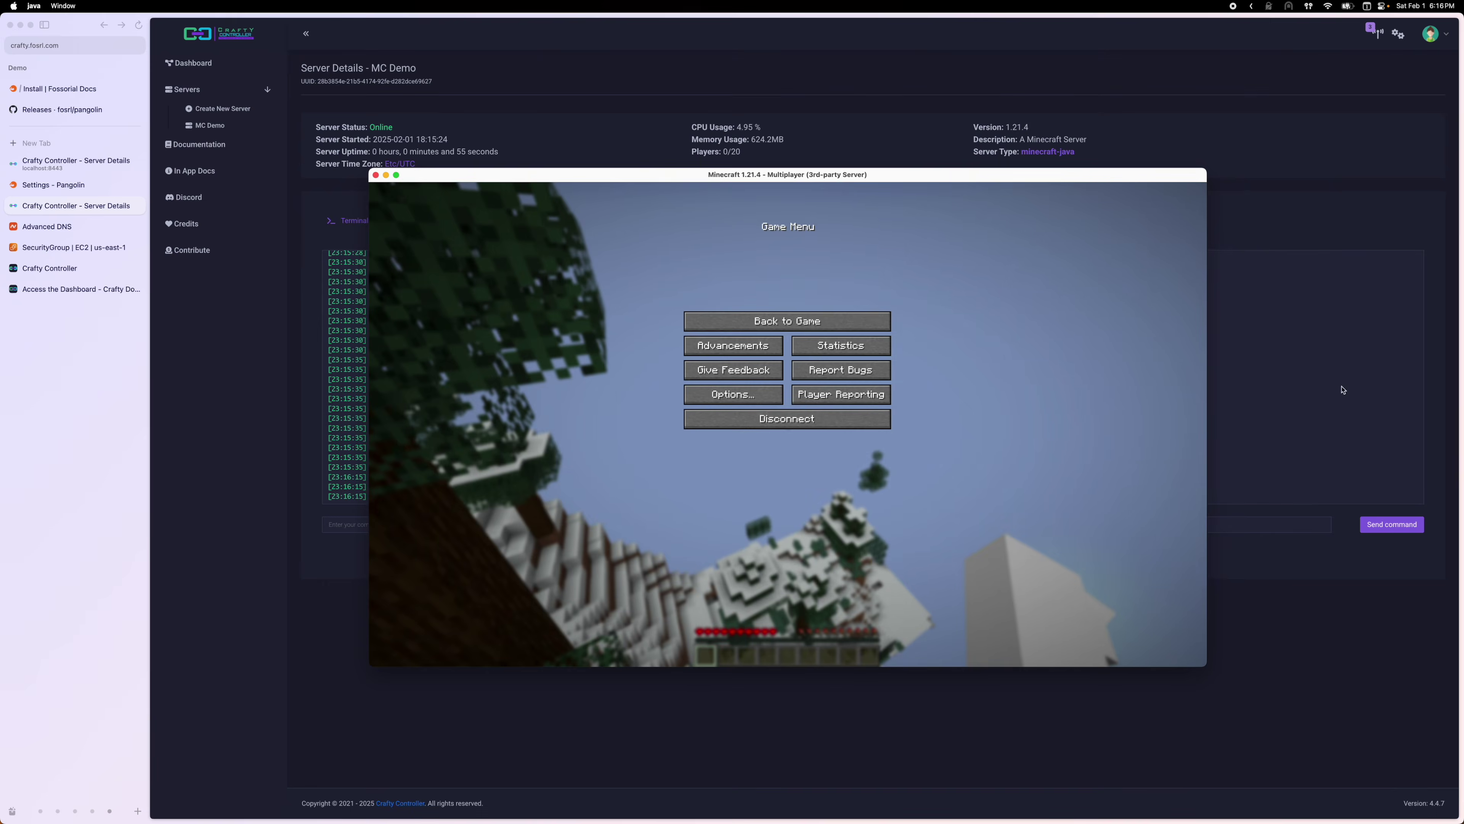
key("super+Tab")
left_click_drag(469, 489, 553, 499)
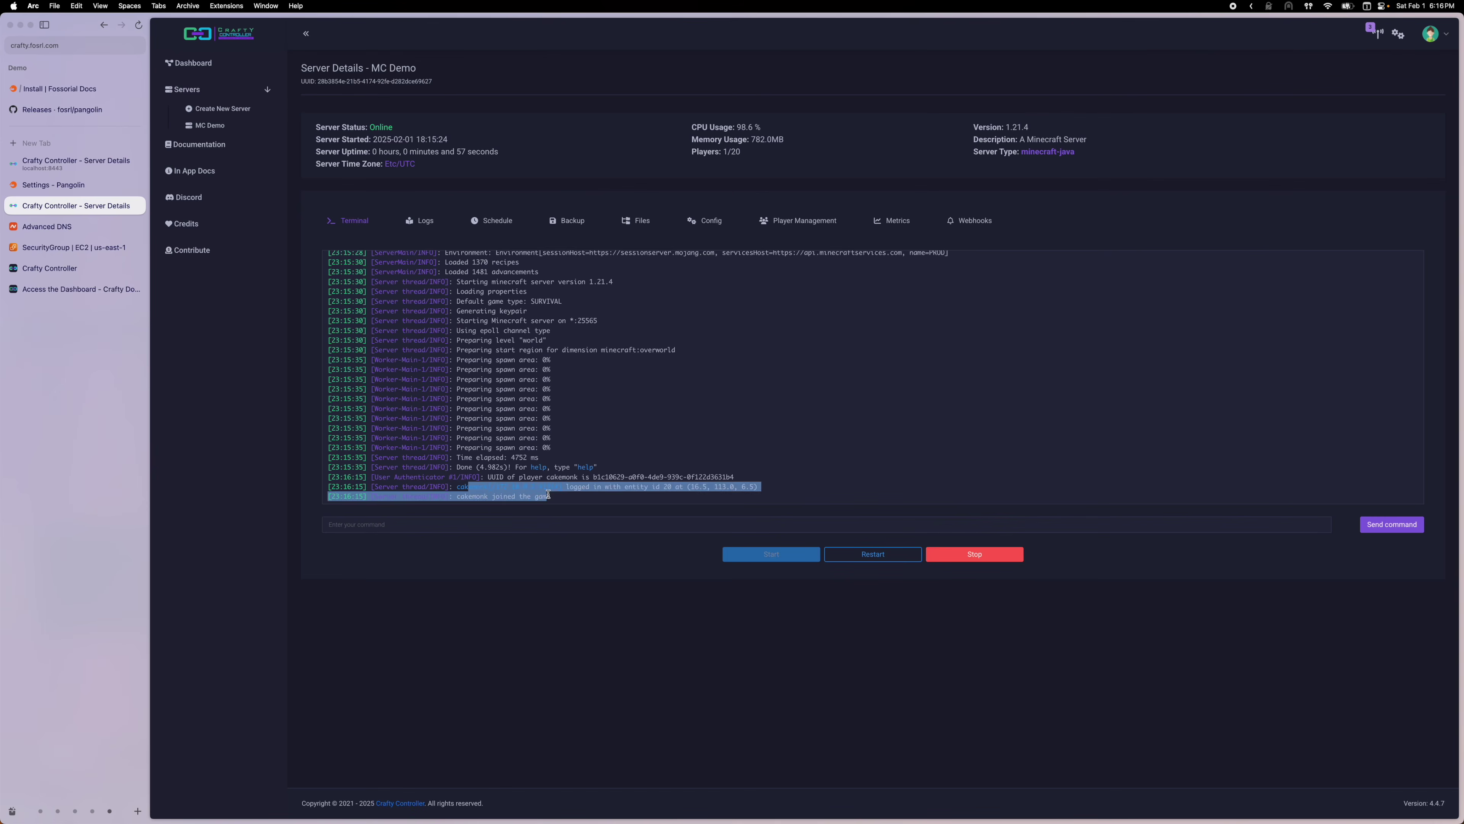